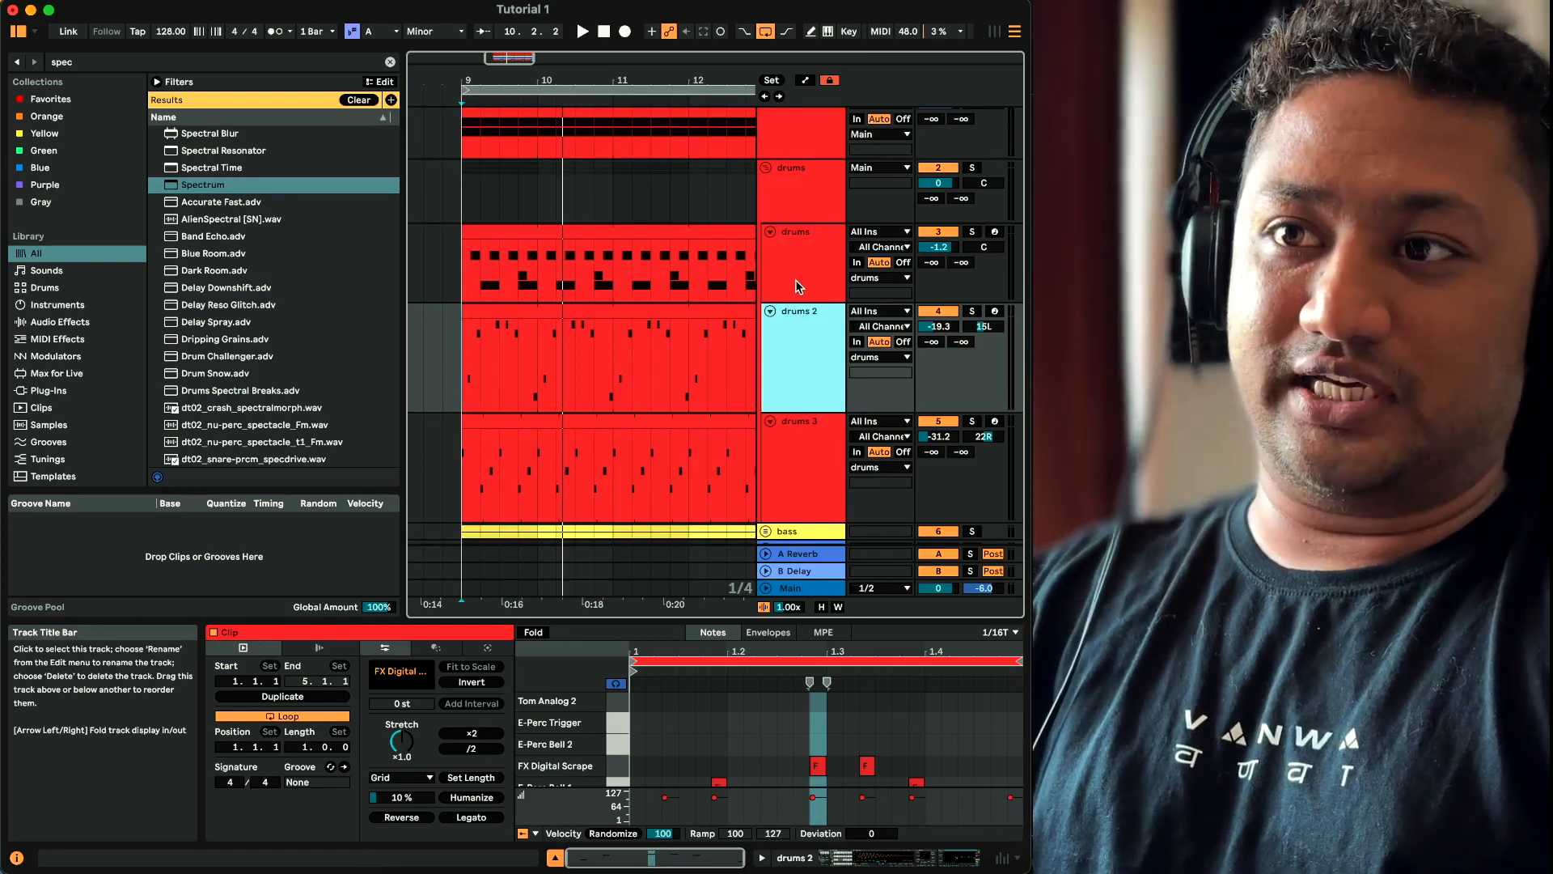
Solo the drums track containing the hat and clap pattern and play it back
click(799, 286)
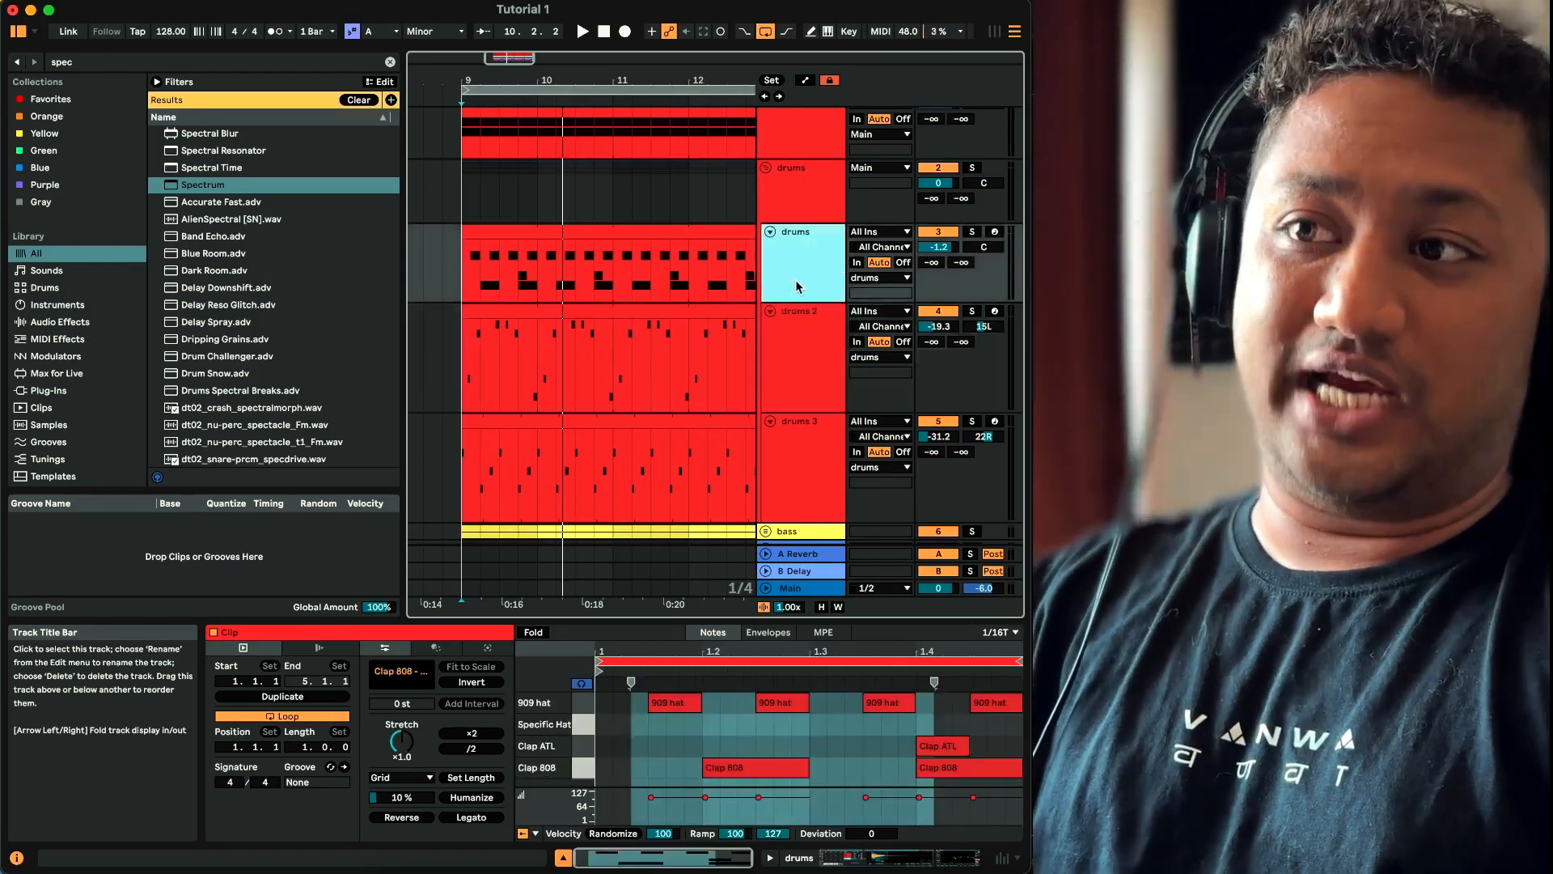
click(972, 232)
key(space)
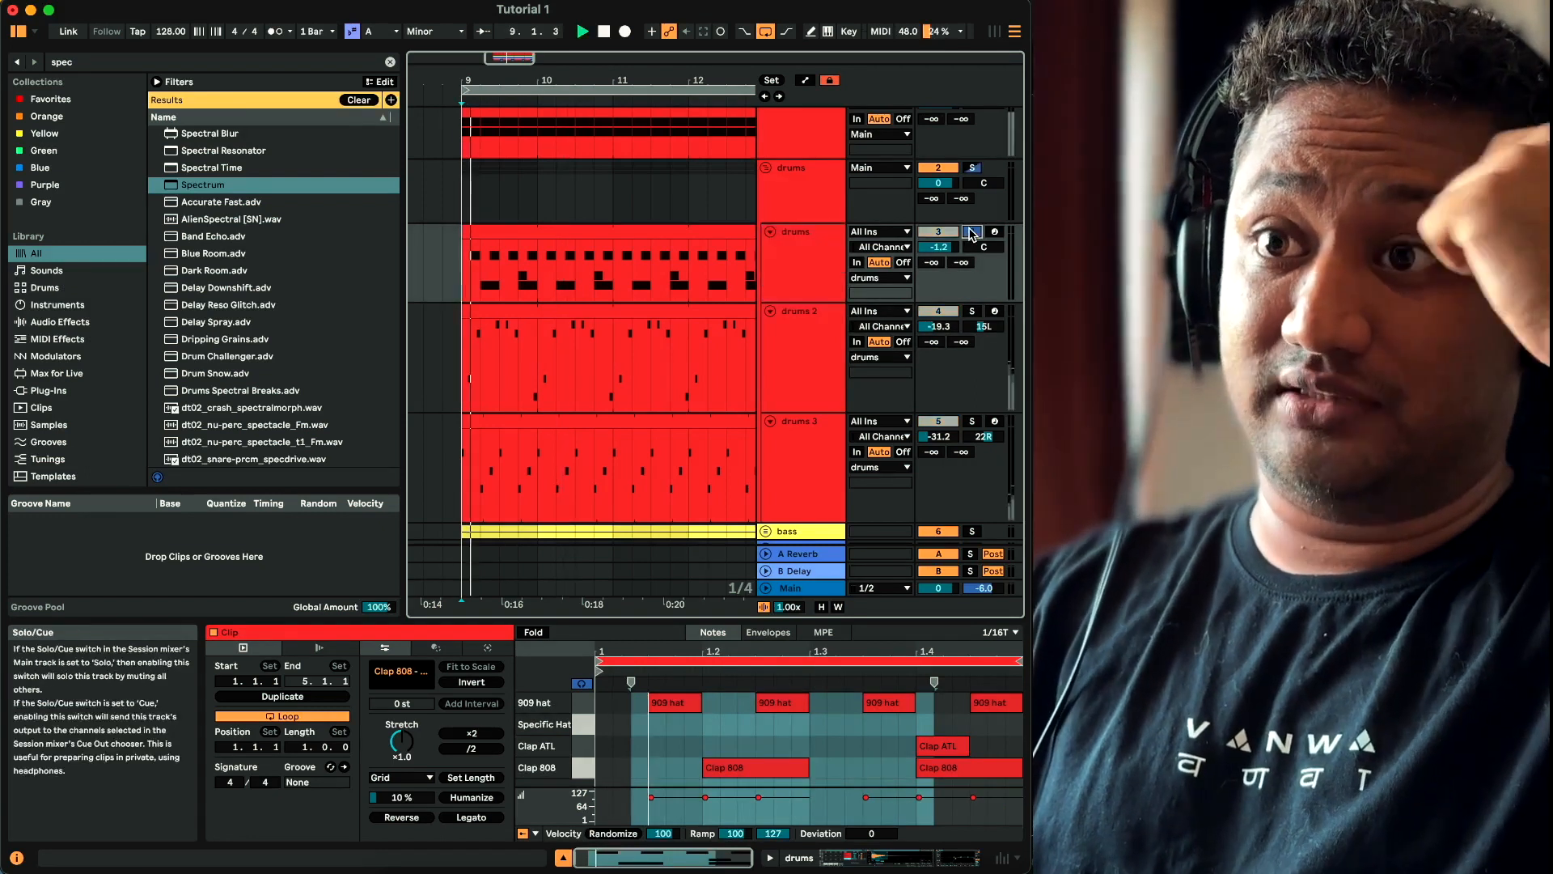
Duplicate the soloed drums track and rename the copy "marathi ghungroo"
click(806, 269)
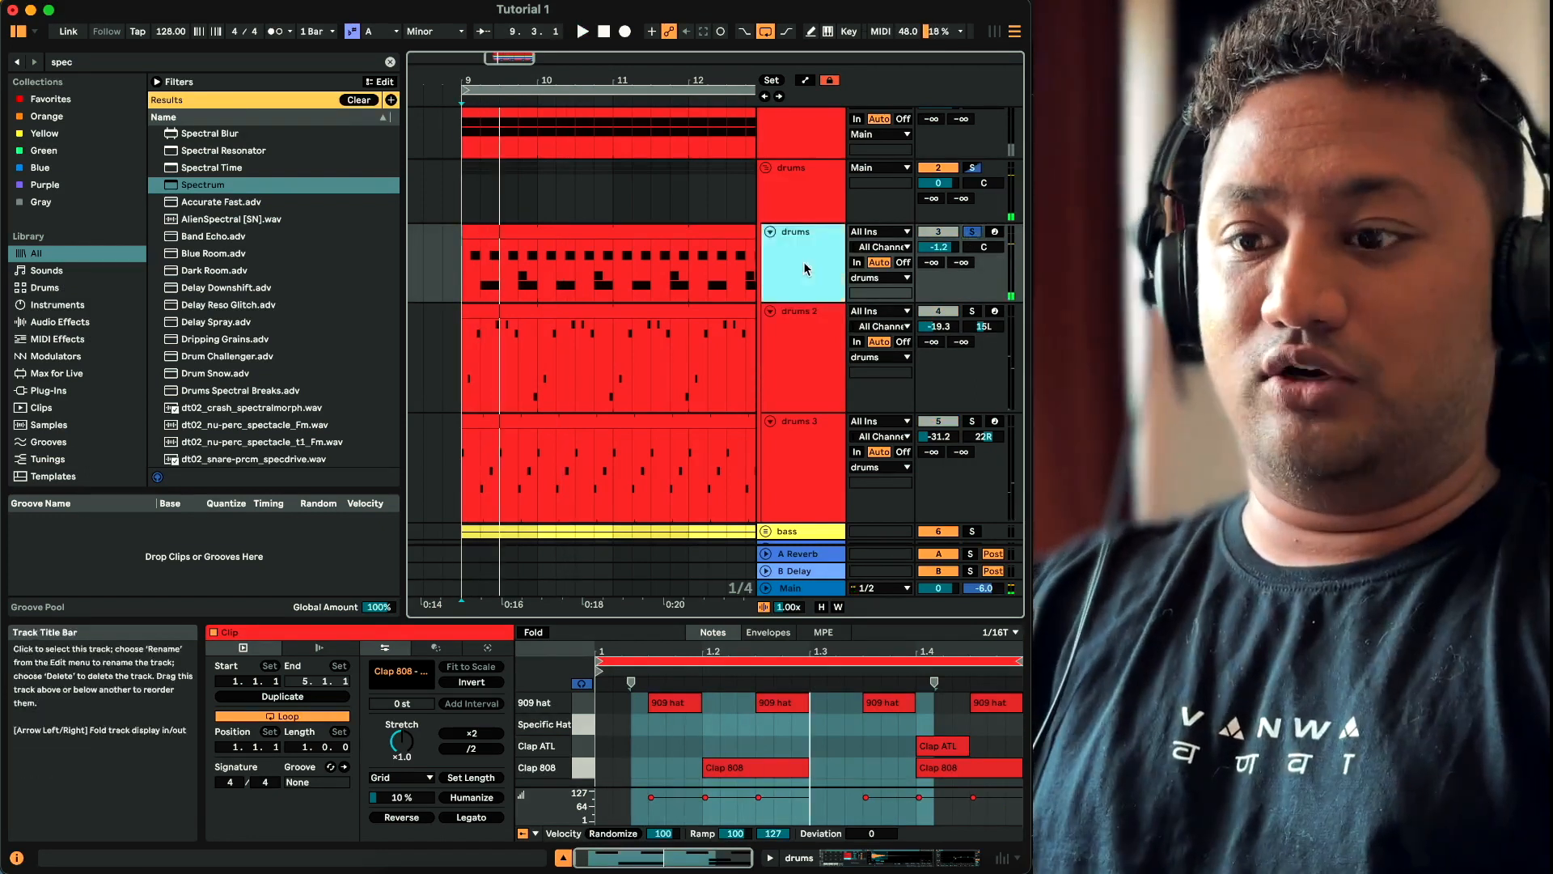
key(super+d)
click(803, 320)
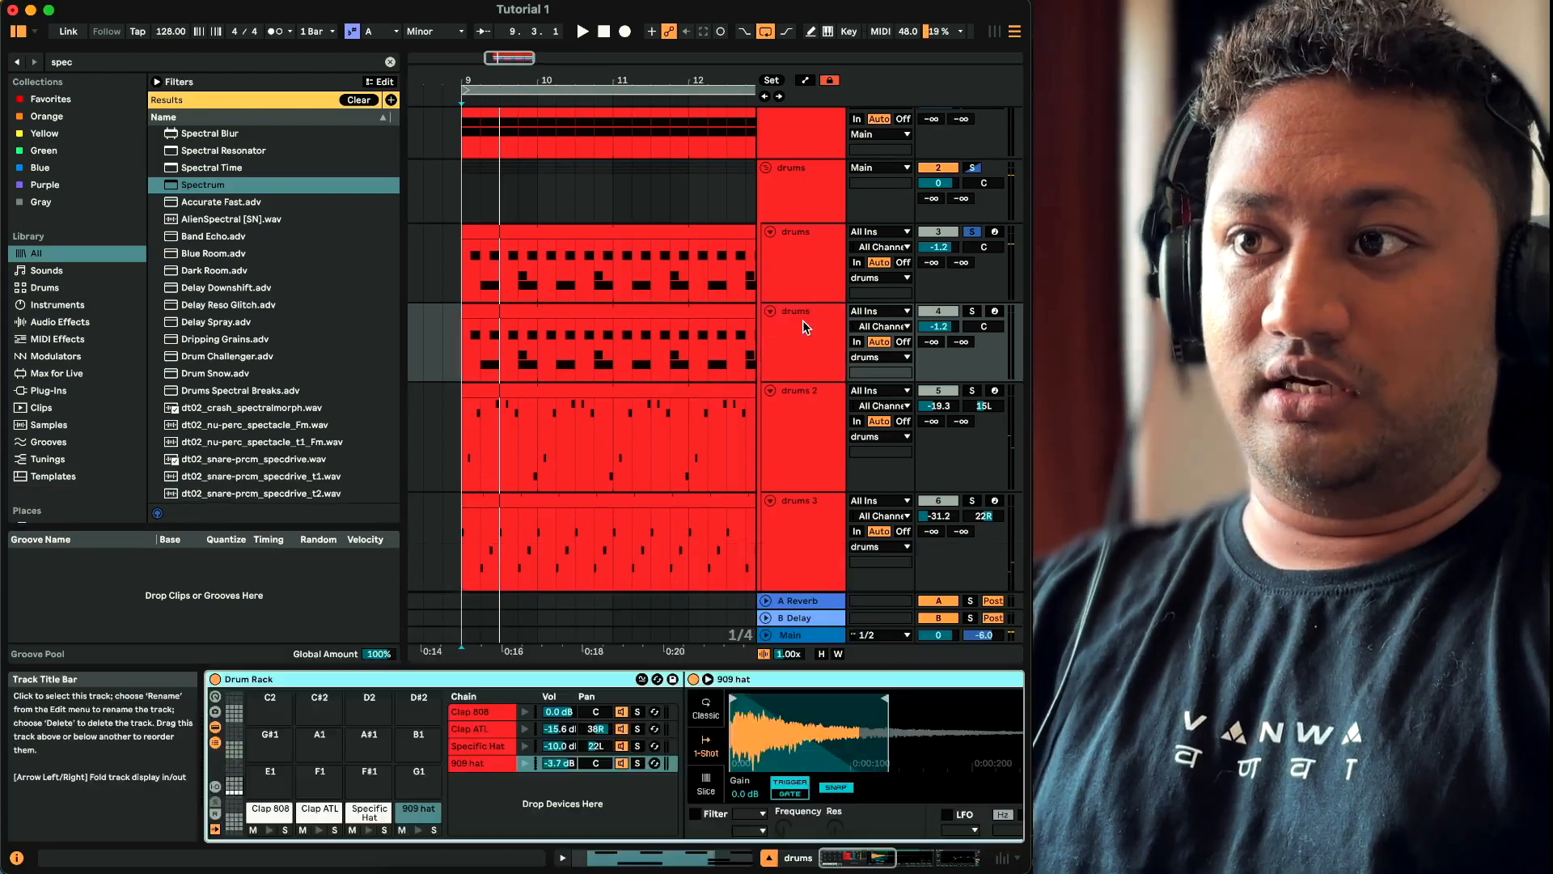
key(super+r)
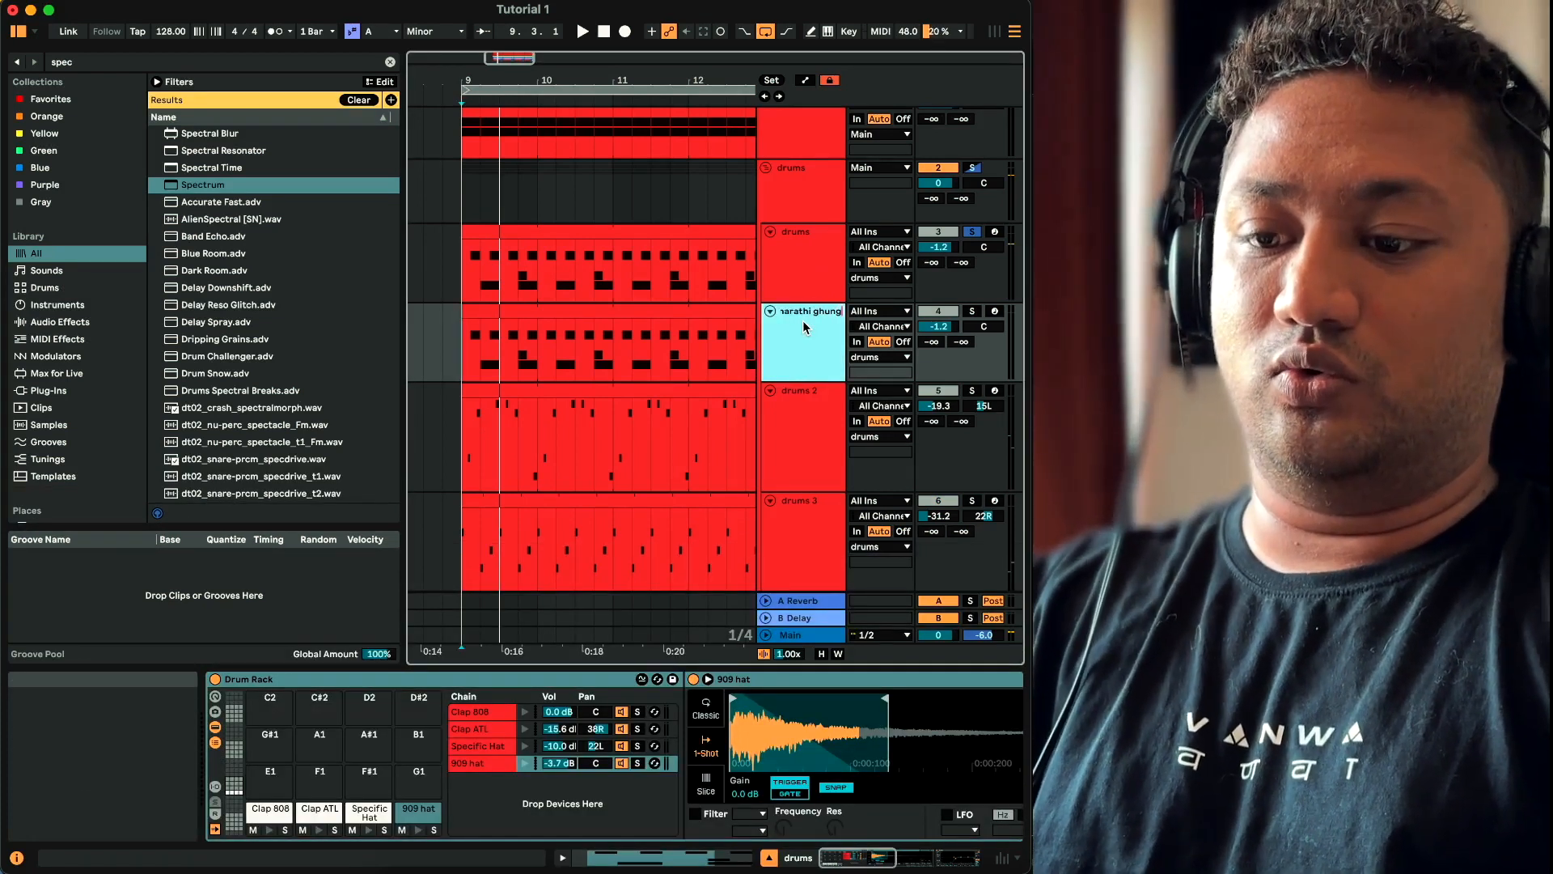
key(Return)
Delete all the notes from the marathi ghungroo track's MIDI clip
double_click(699, 313)
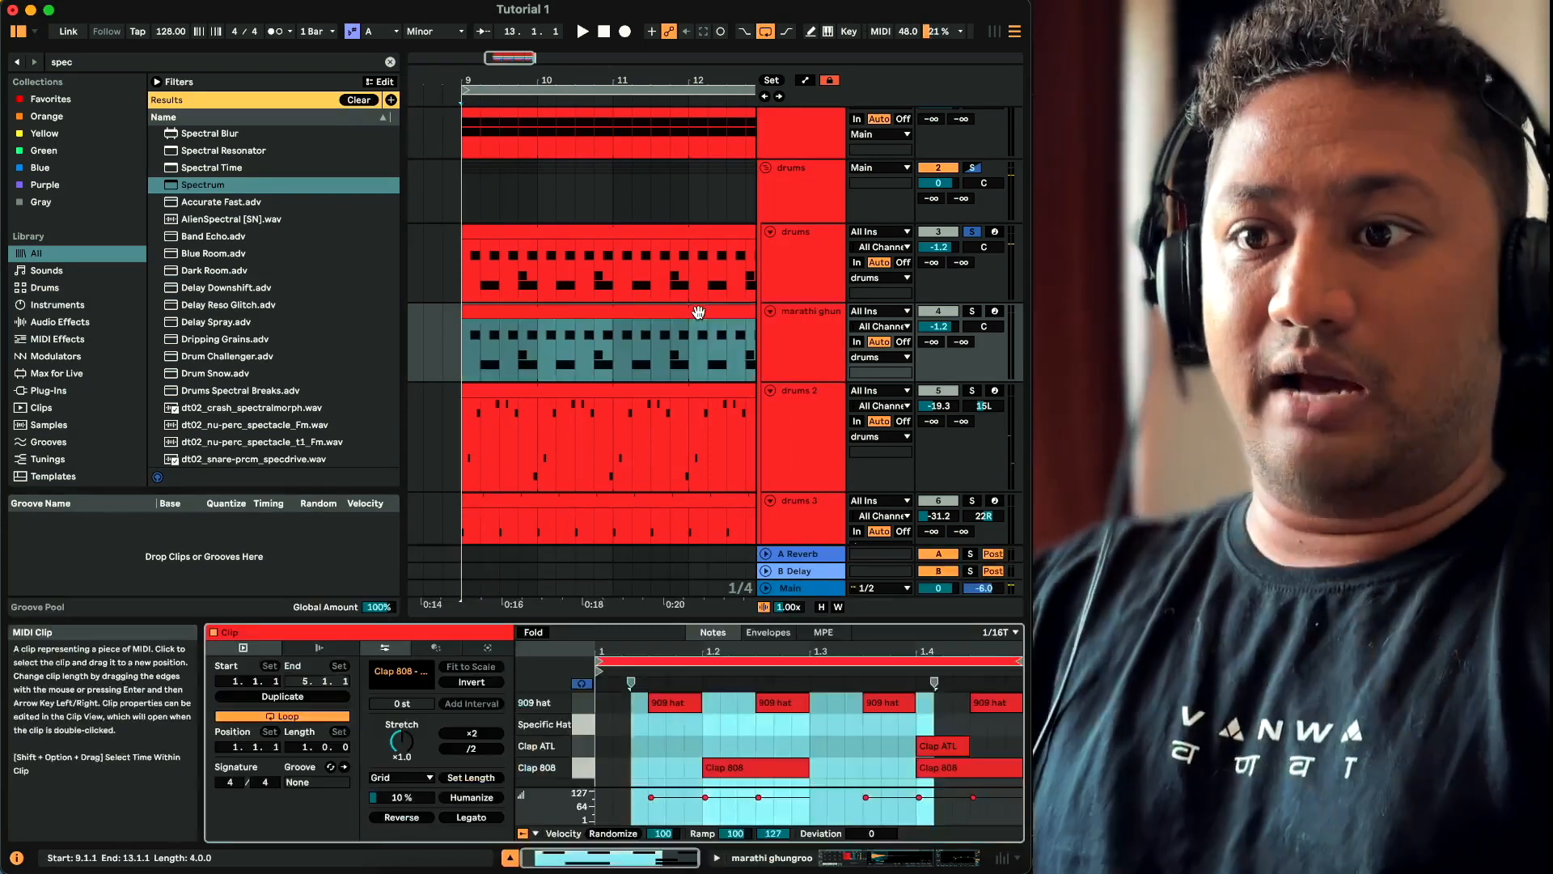
click(809, 308)
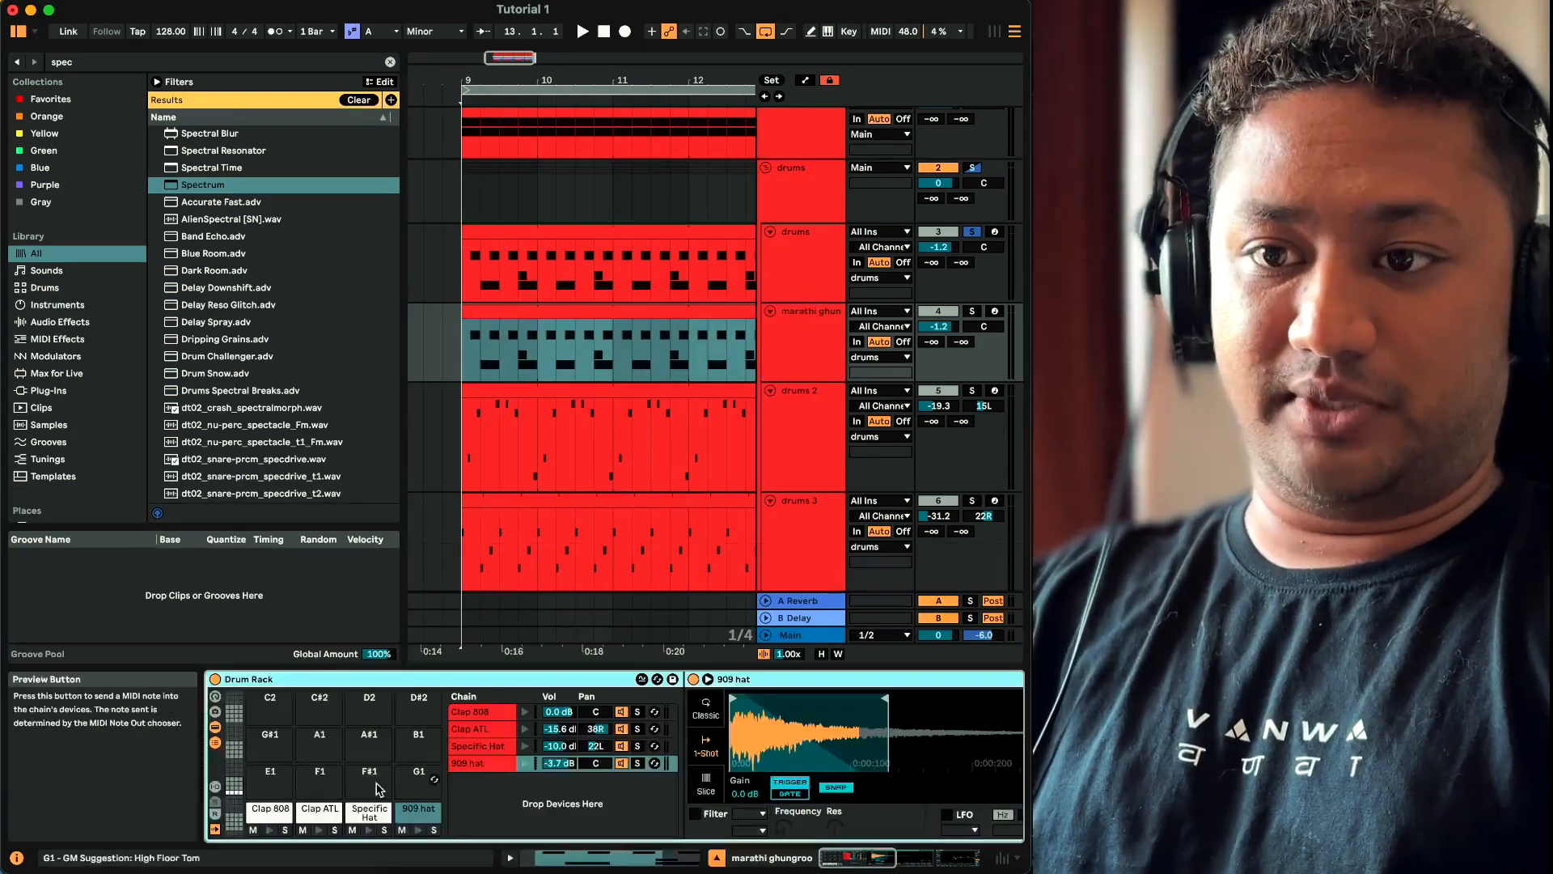
click(370, 812)
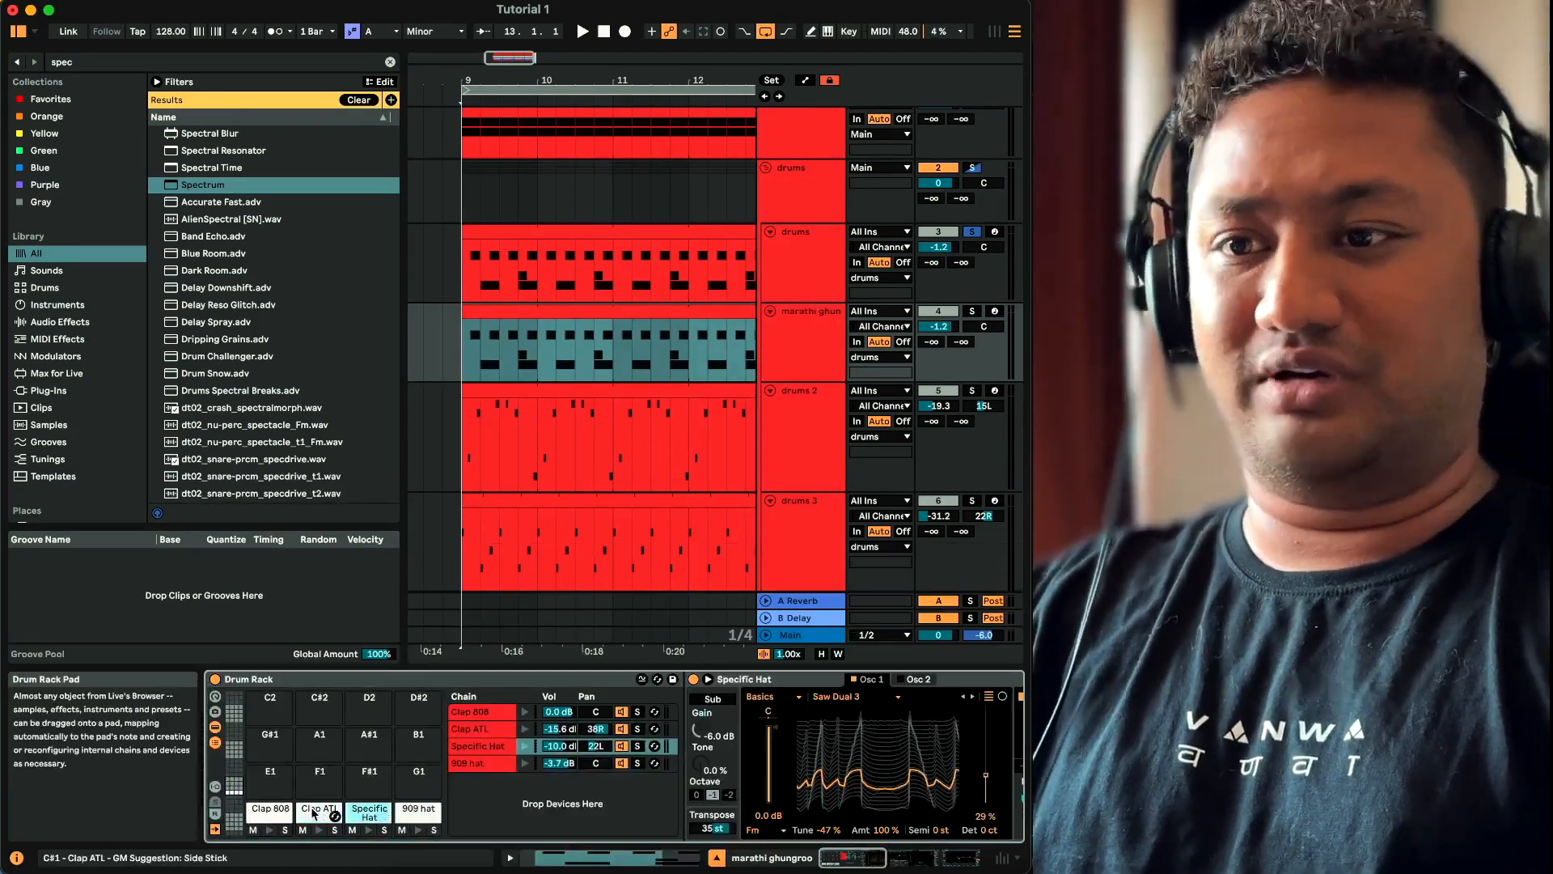
double_click(537, 310)
key(super+a)
key(Delete)
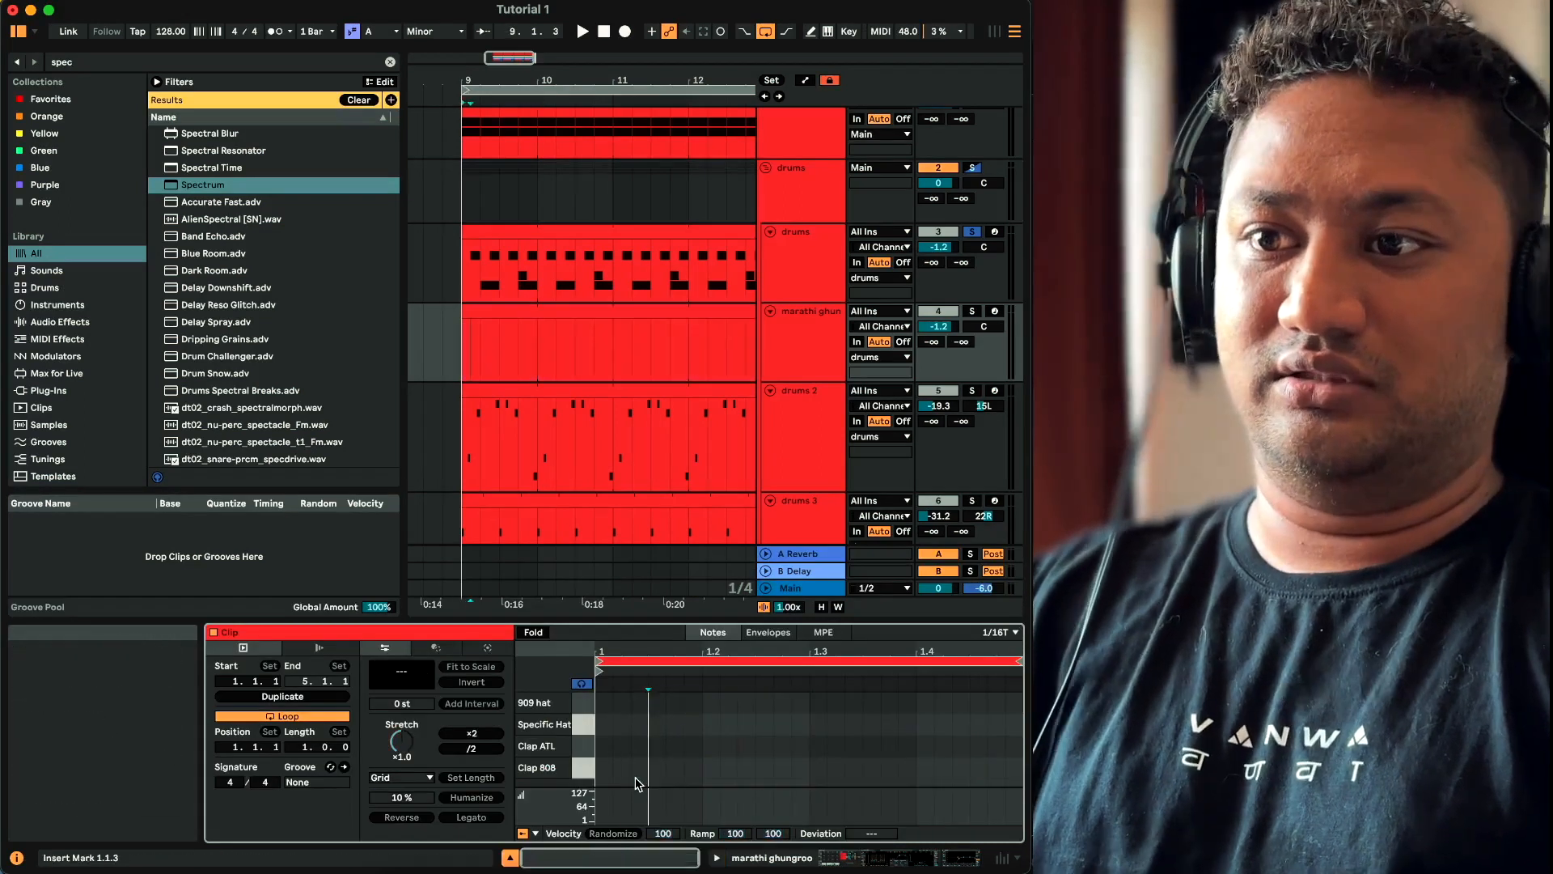
Search the browser for "ghun" and preview the GHUNGROO samples, including GHUNGROO02.mp3
click(812, 369)
key(super+f)
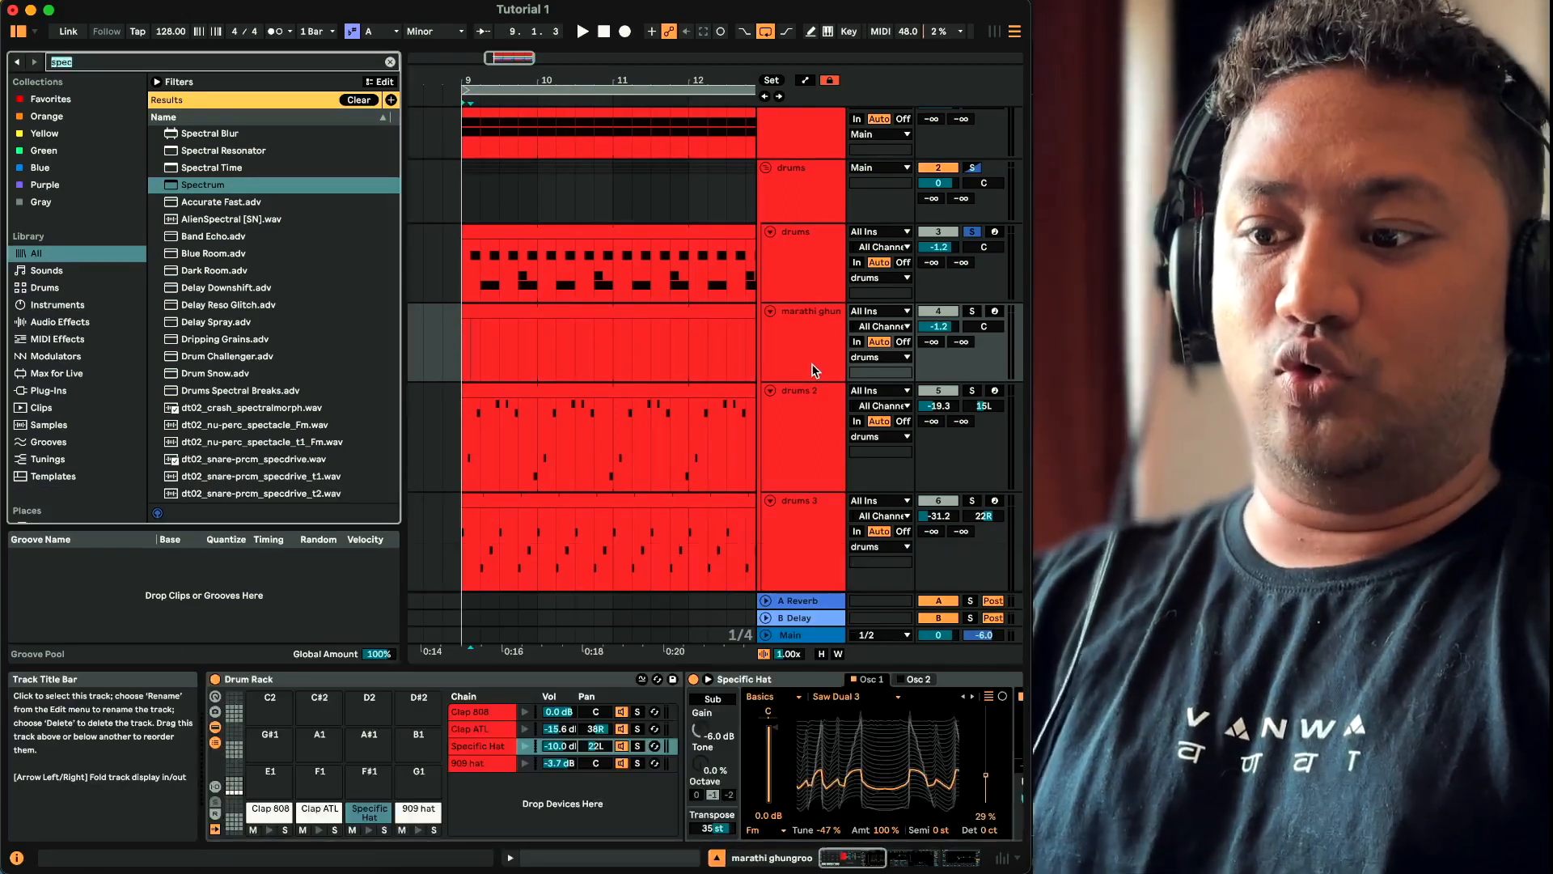
text(ghun)
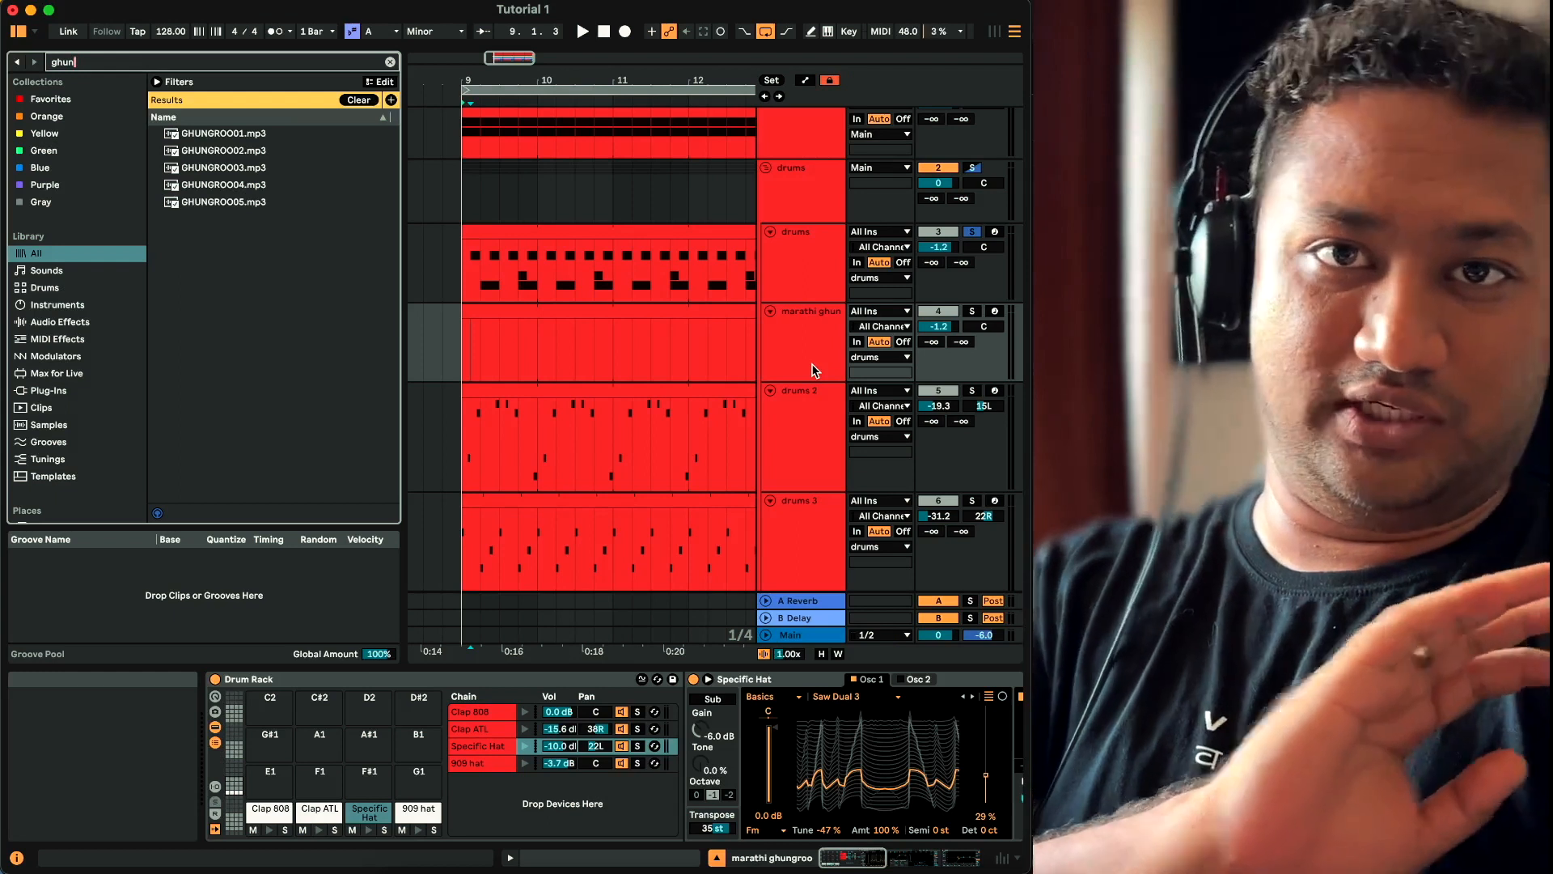
click(214, 170)
click(232, 151)
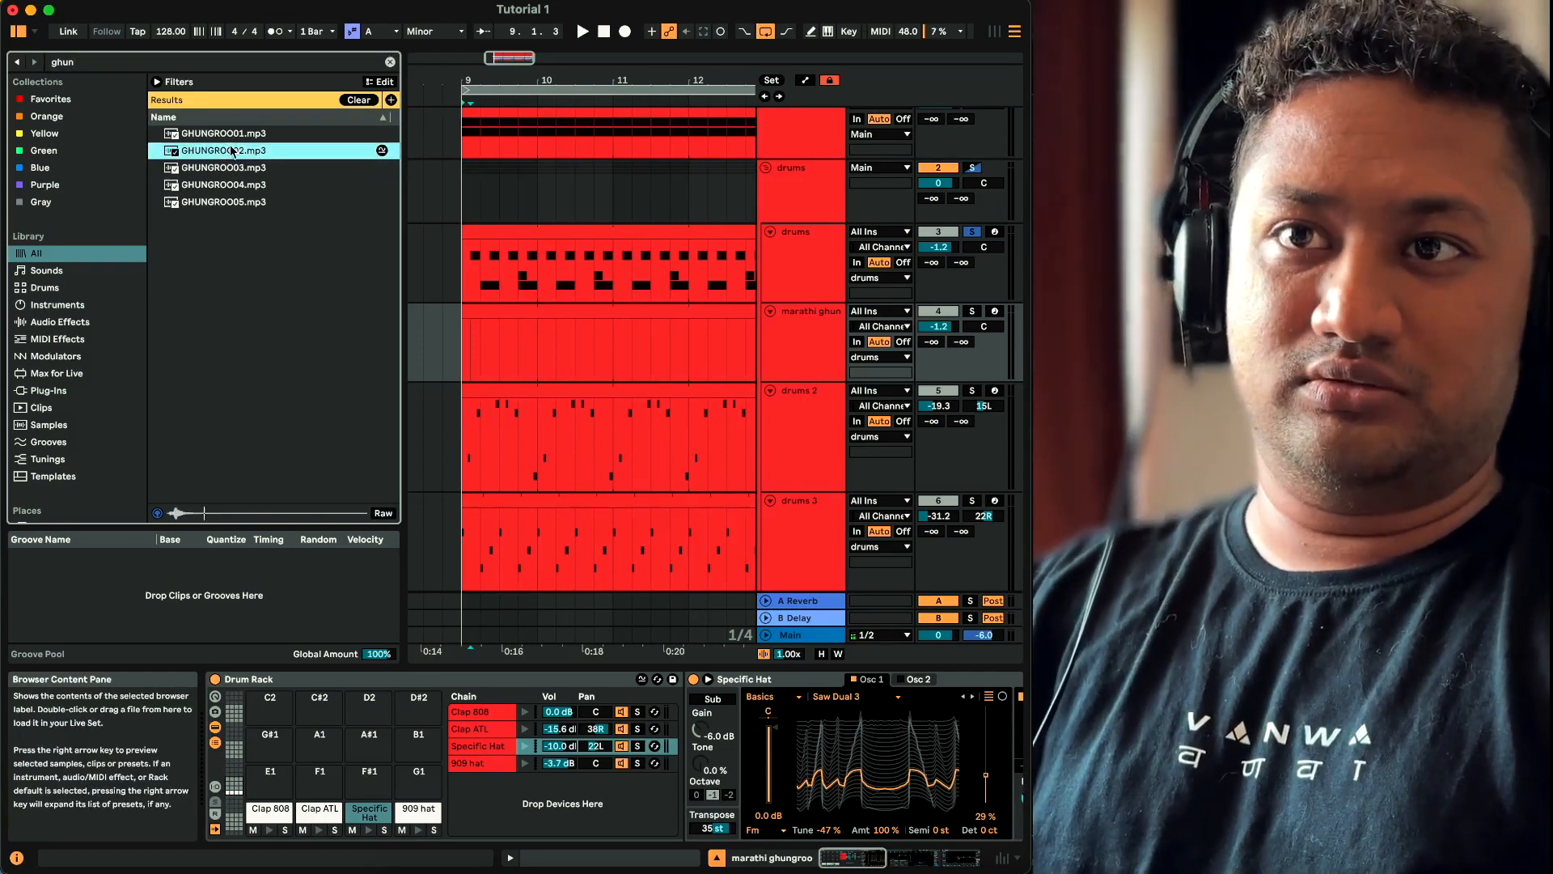
Replace the 909 hat pad in the marathi ghungroo track's Drum Rack with GHUNGROO02.mp3
click(793, 313)
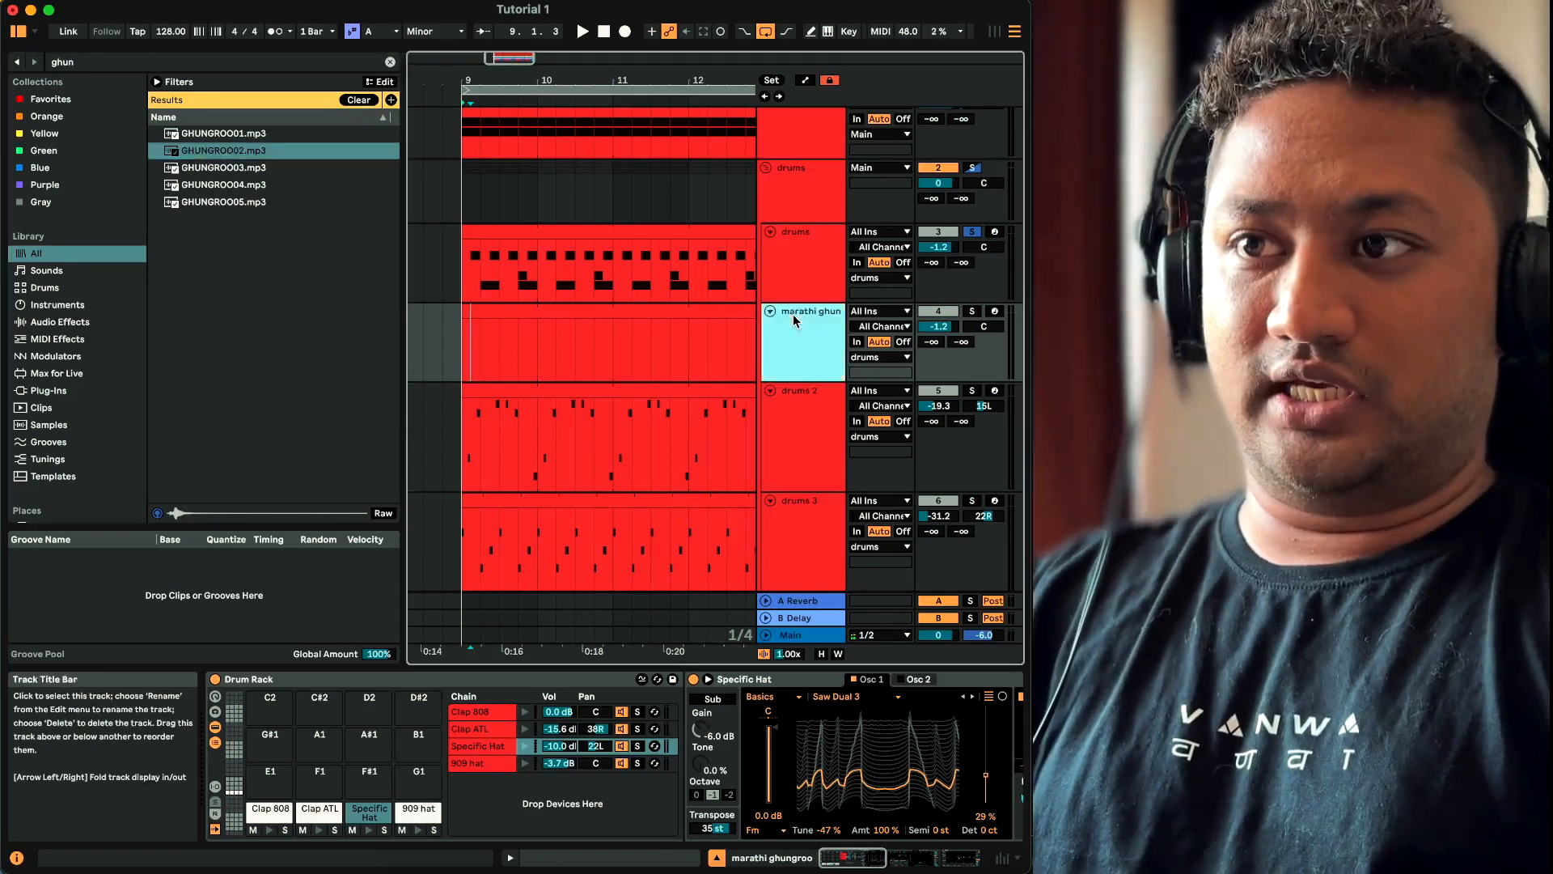
click(259, 154)
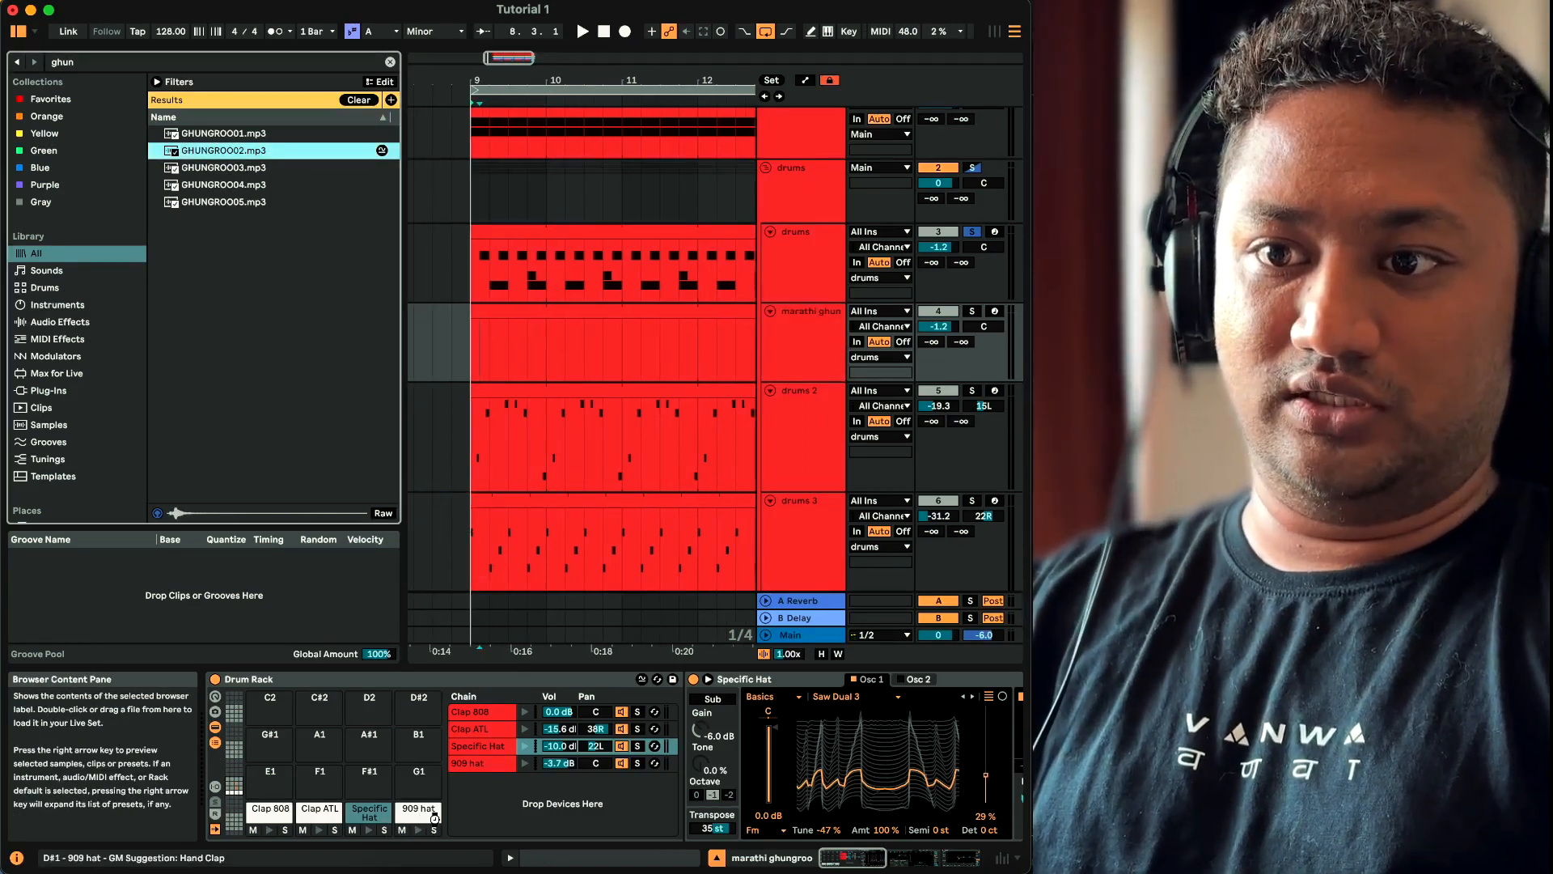
drag(434, 819, 435, 818)
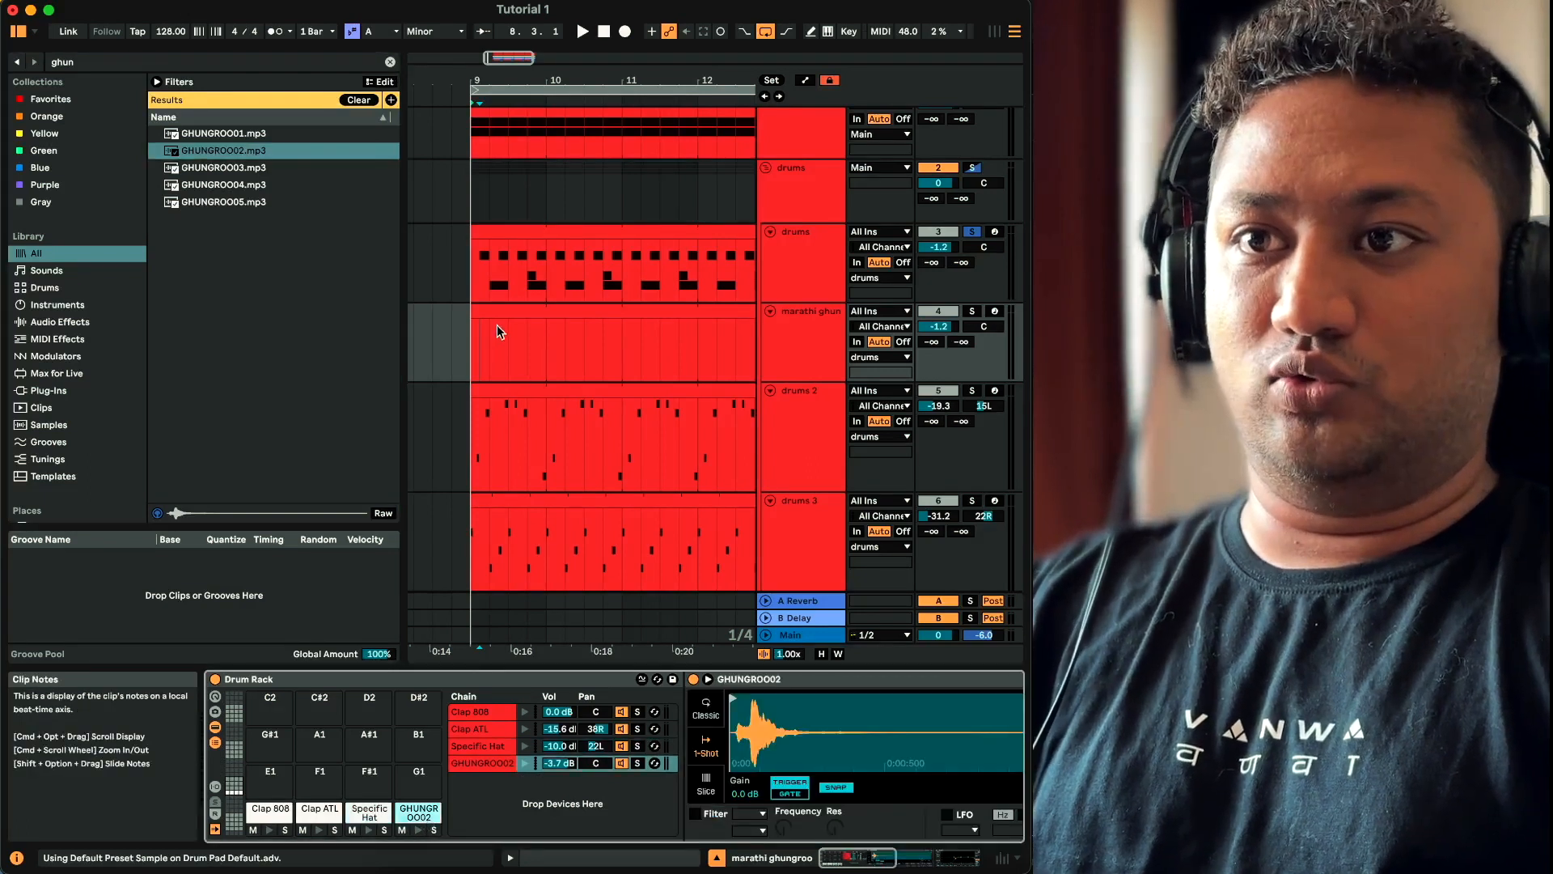
Set the emptied marathi ghungroo clip's note grid to a fixed 1/8 with the triplet grid off
click(497, 314)
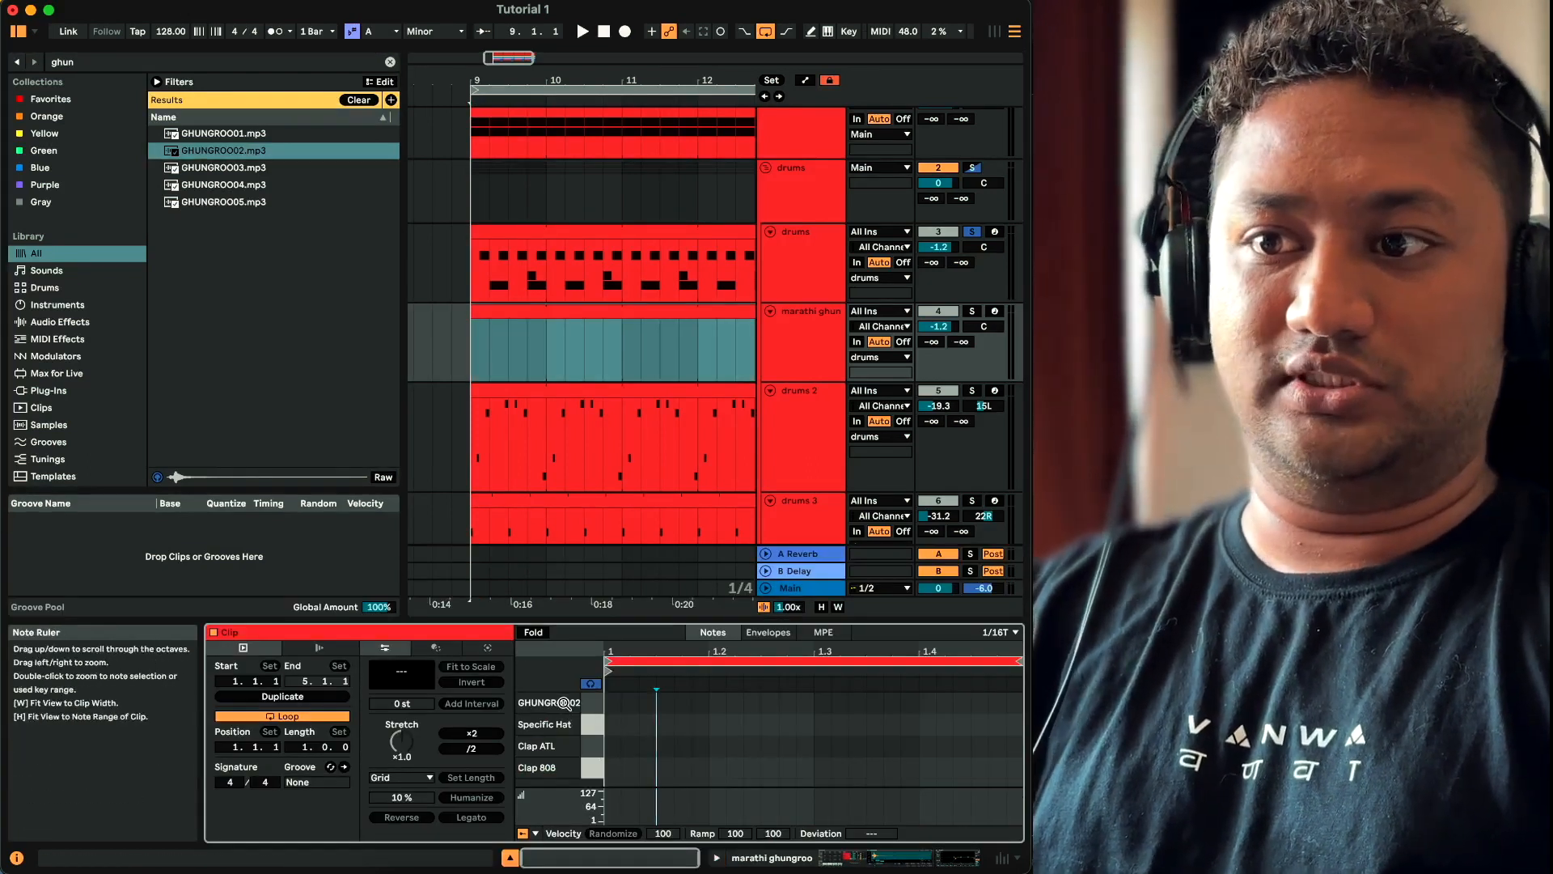
click(708, 713)
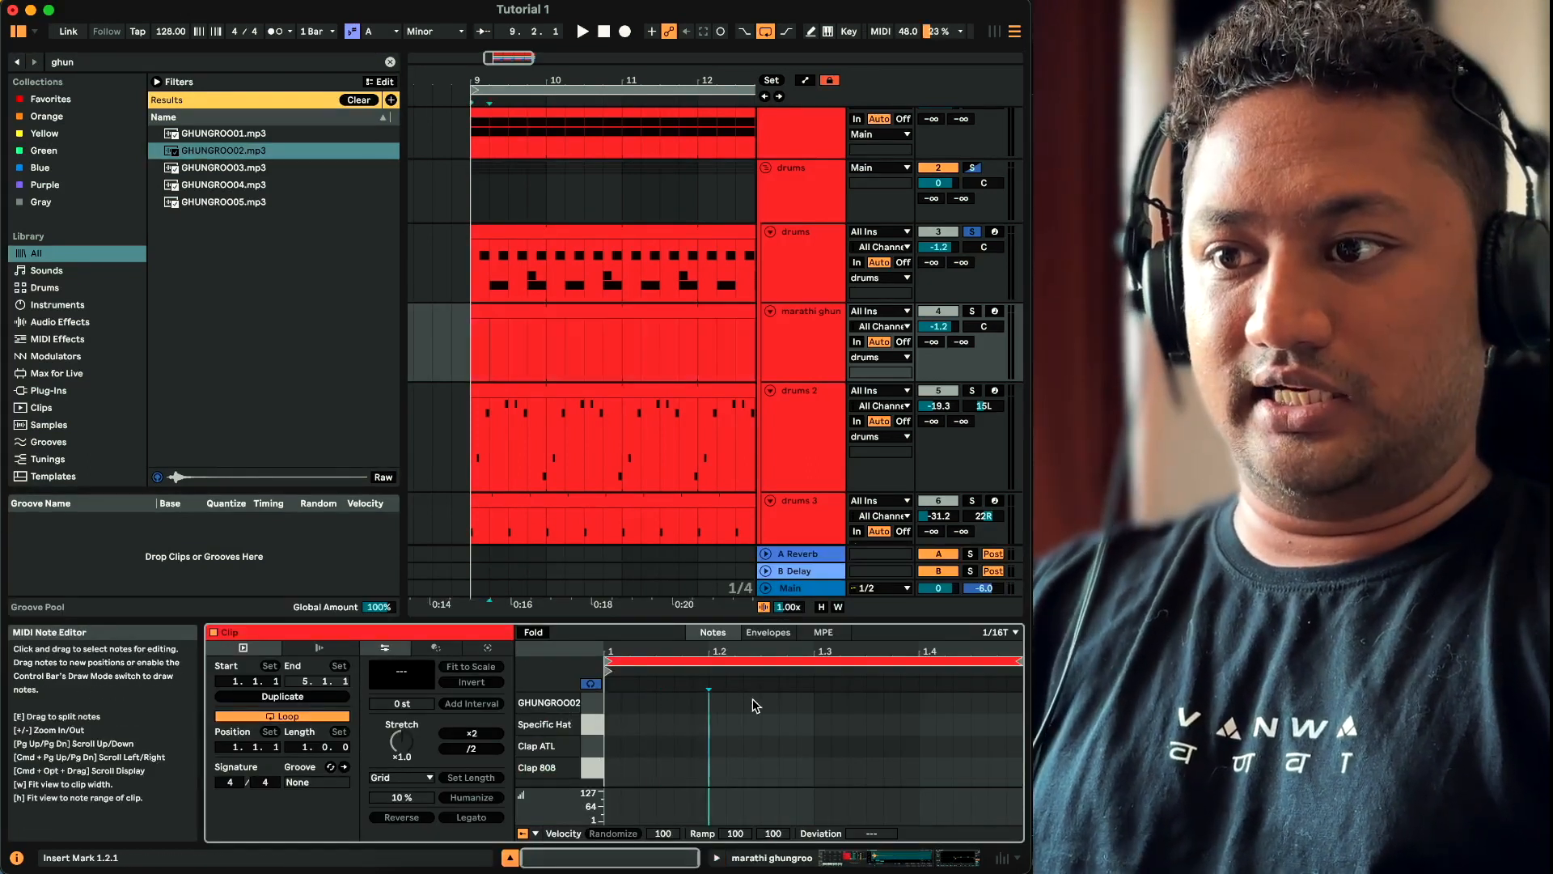
right_click(817, 726)
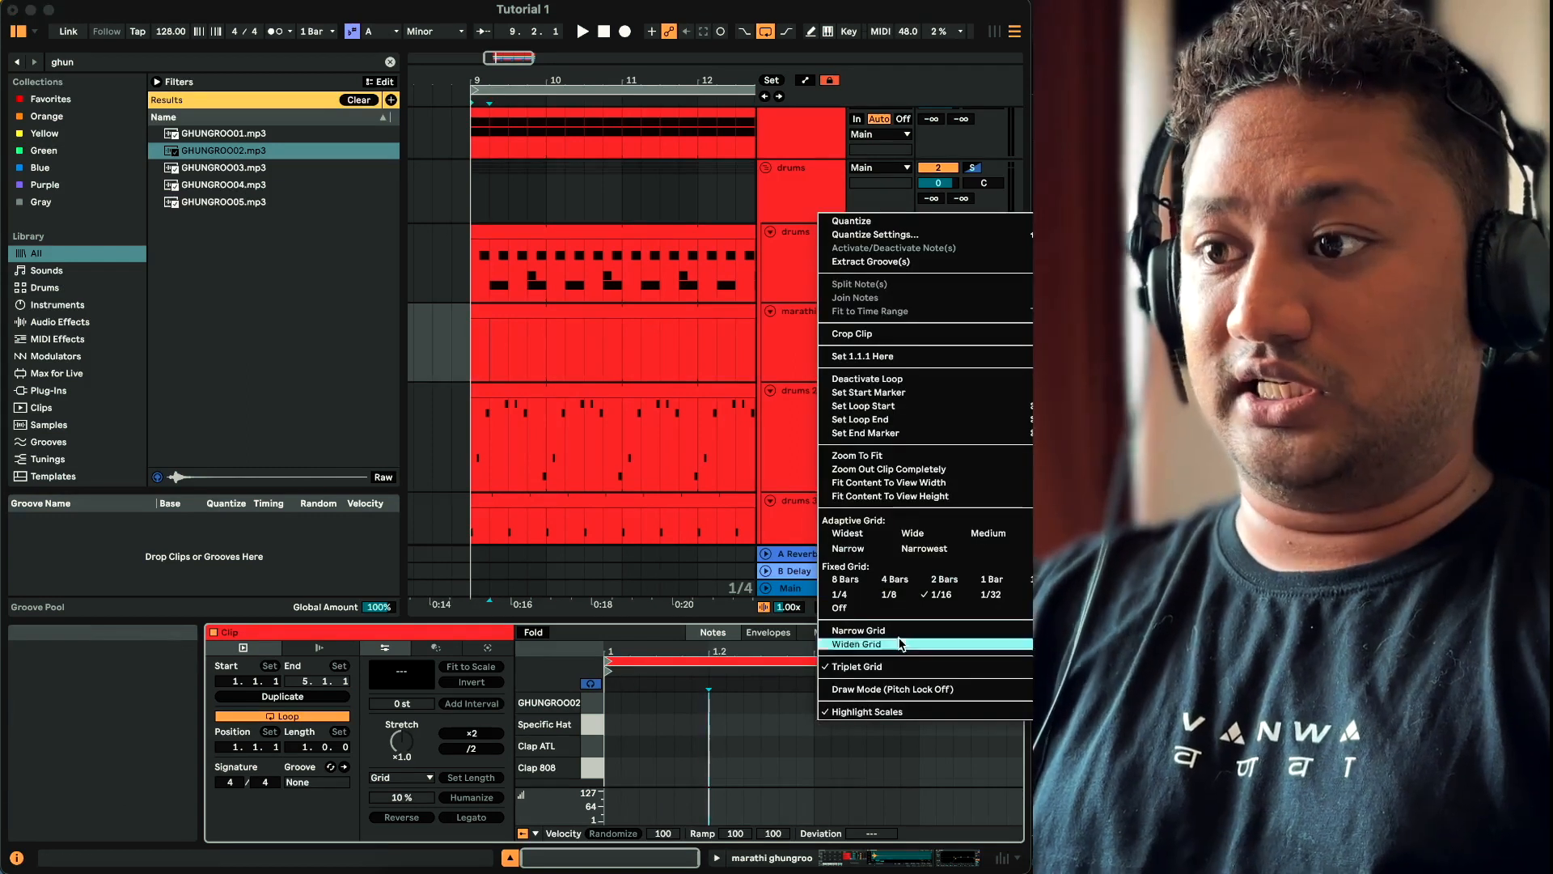
click(881, 602)
click(934, 734)
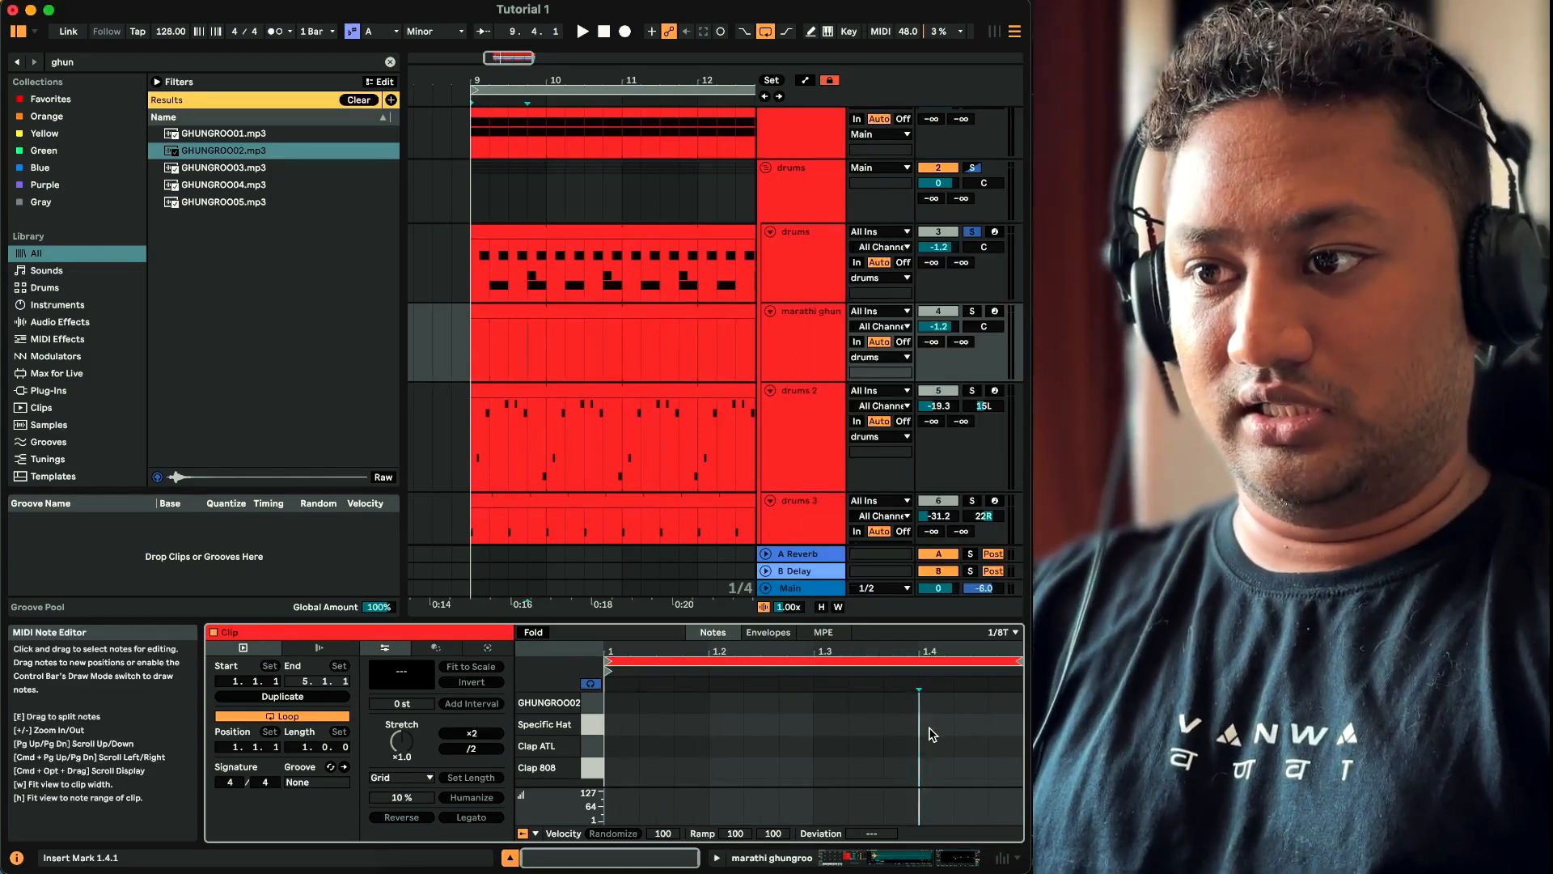
right_click(858, 745)
click(811, 737)
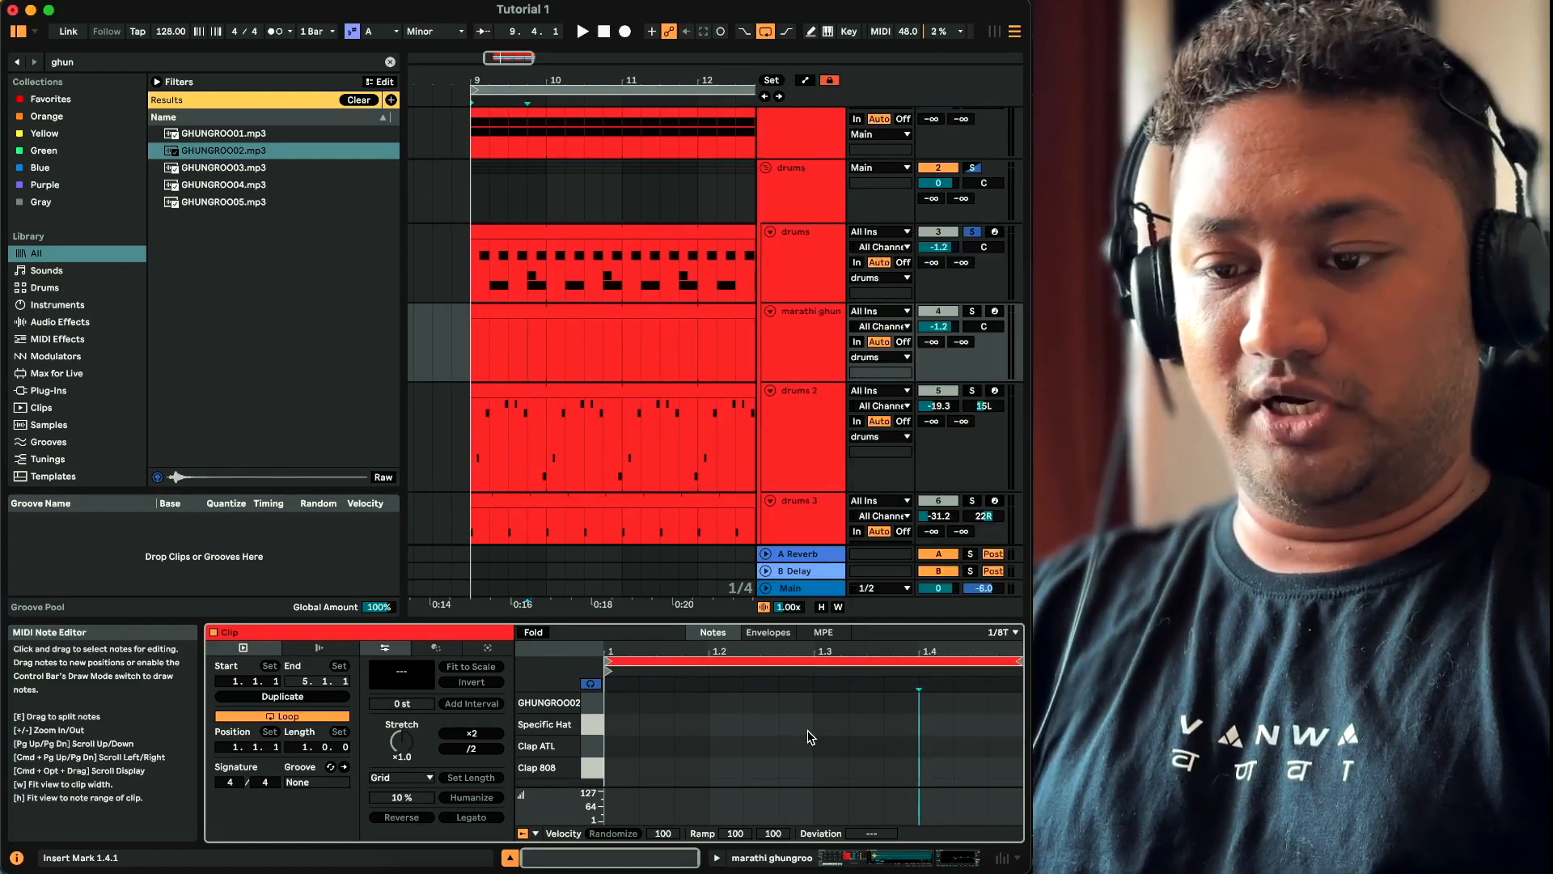
key(super+3)
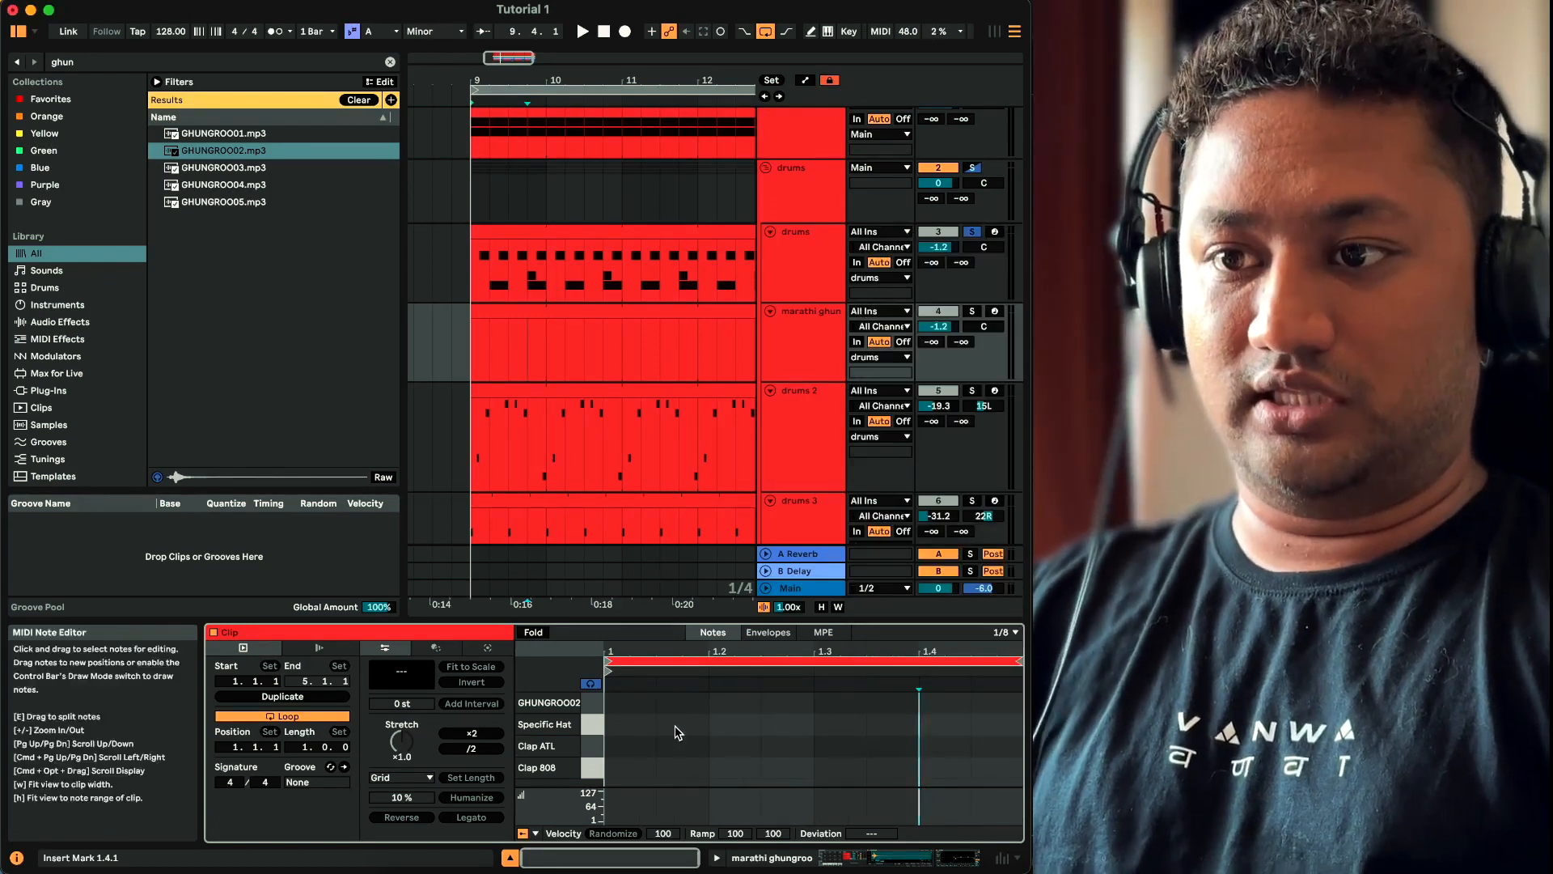
right_click(755, 745)
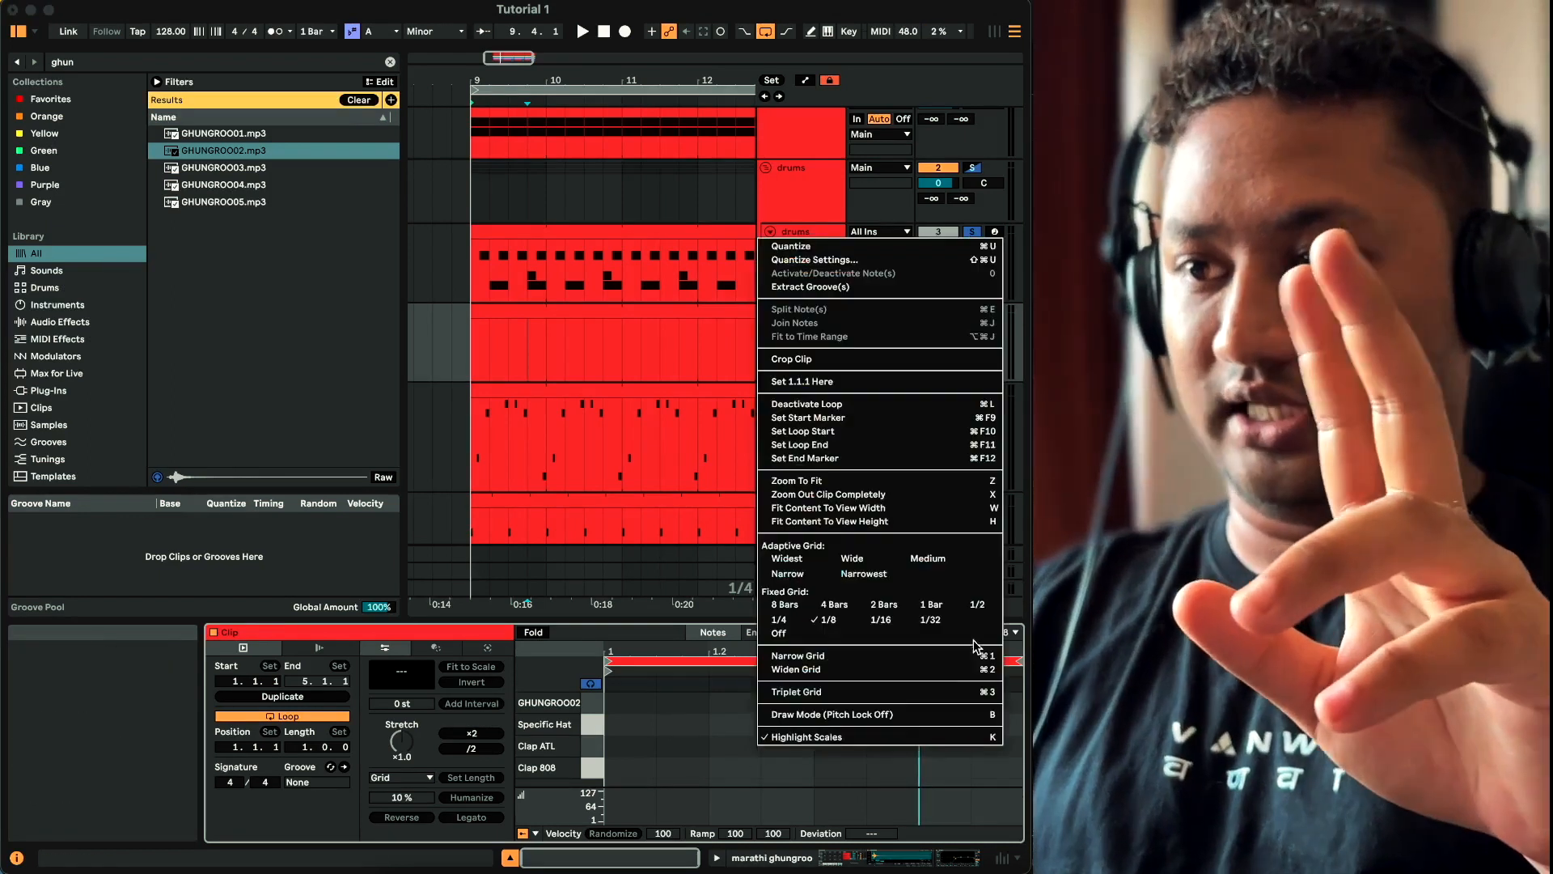
click(844, 625)
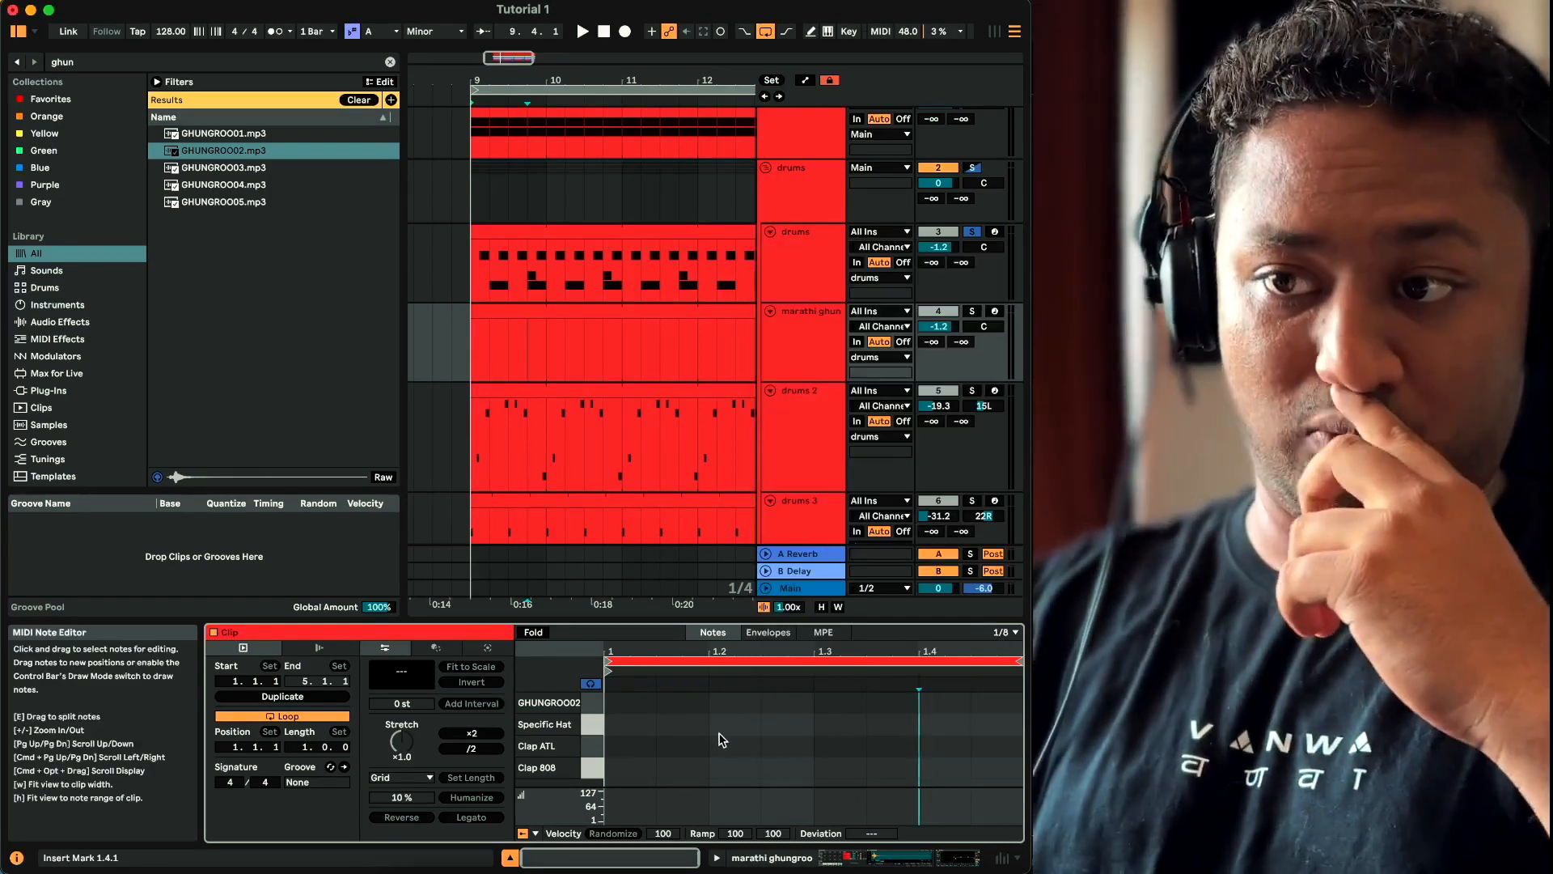
Add eighth-note GHUNGROO02 hits on the off-beats of beats 1 and 2 and audition them with the track soloed
double_click(680, 702)
double_click(788, 702)
key(space)
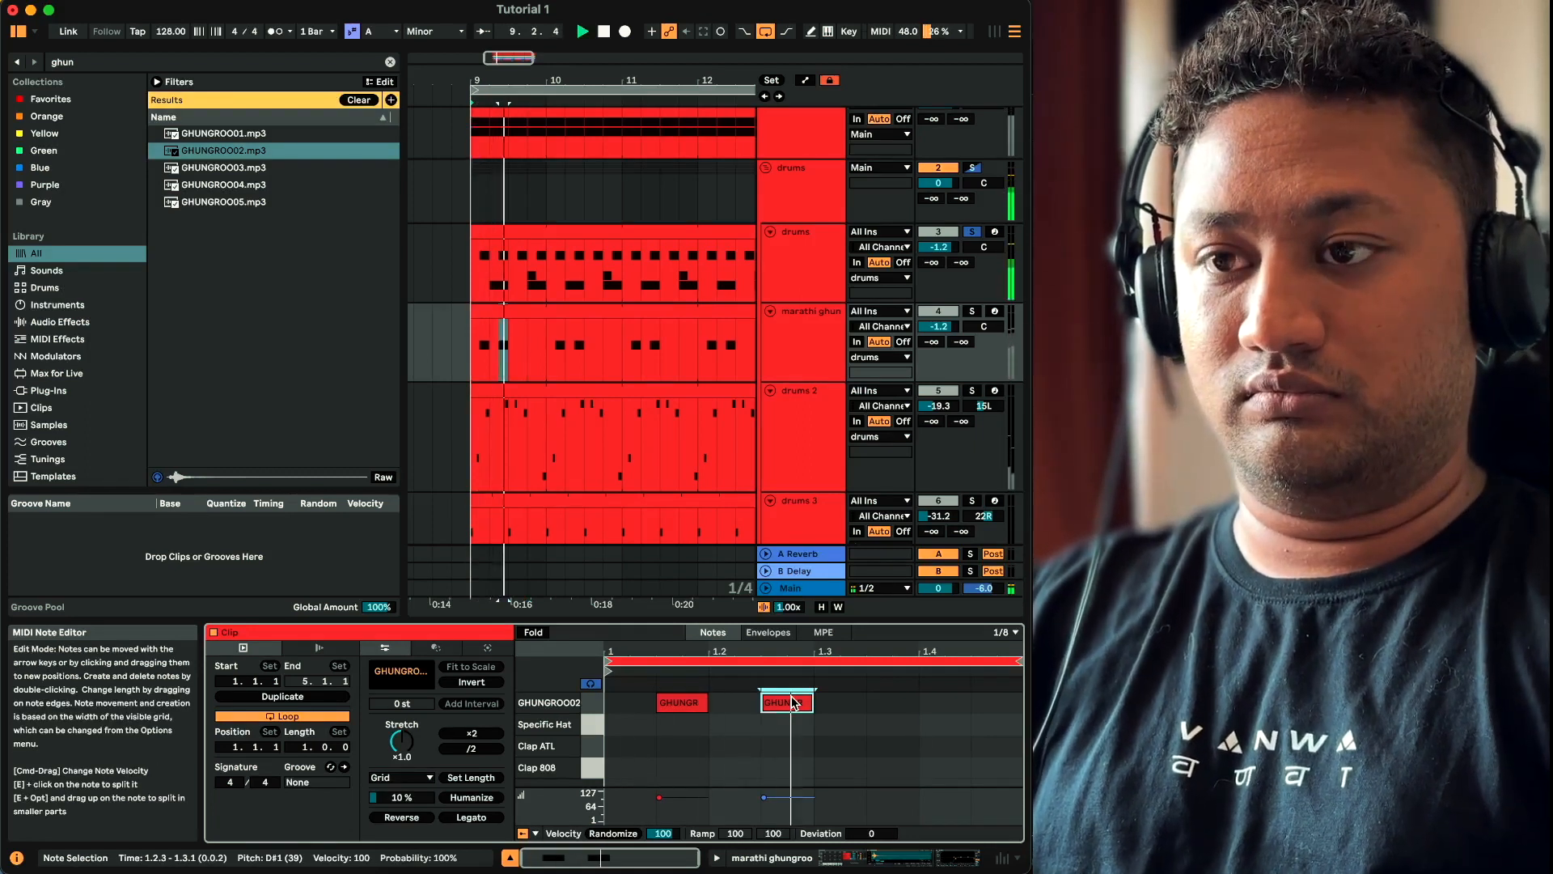
click(972, 311)
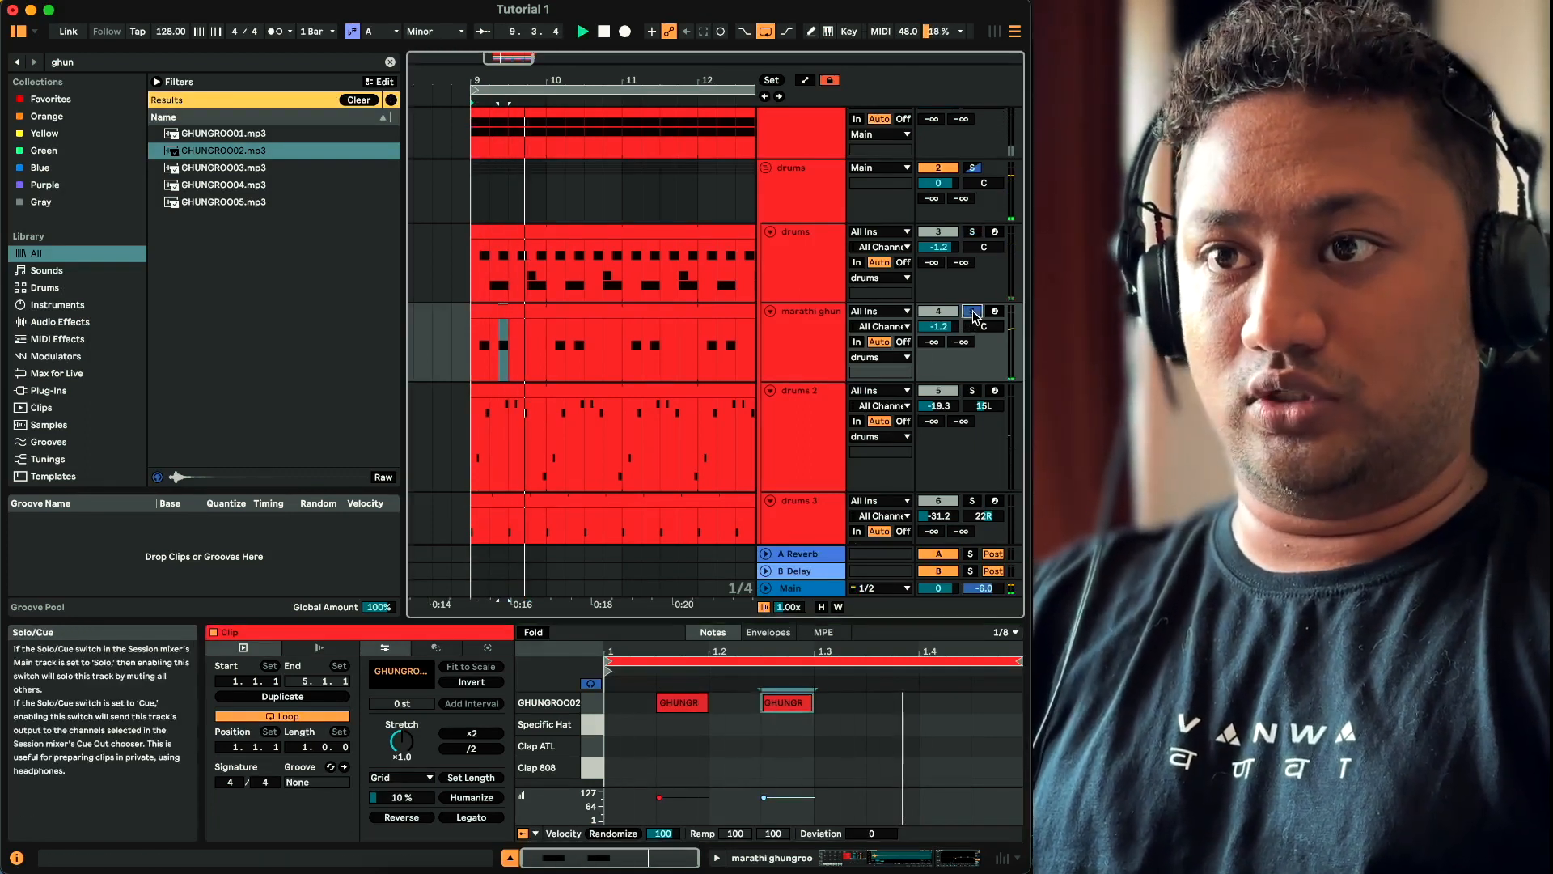
key(space)
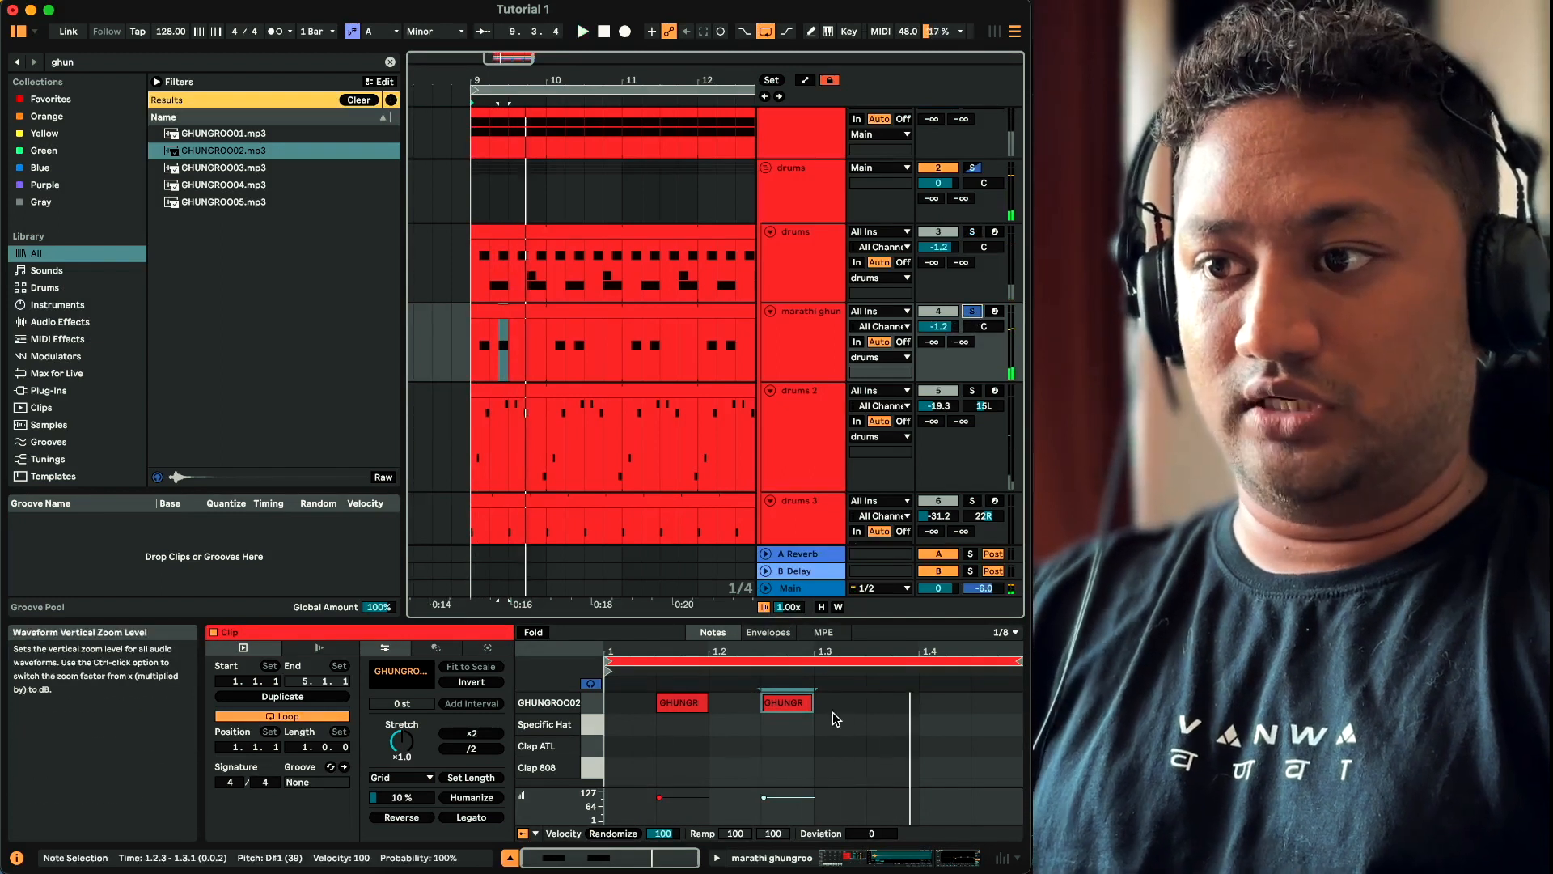
Add eighth-note GHUNGROO02 hits on the off-beats of beats 3 and 4 in the one-bar loop
click(880, 709)
double_click(880, 709)
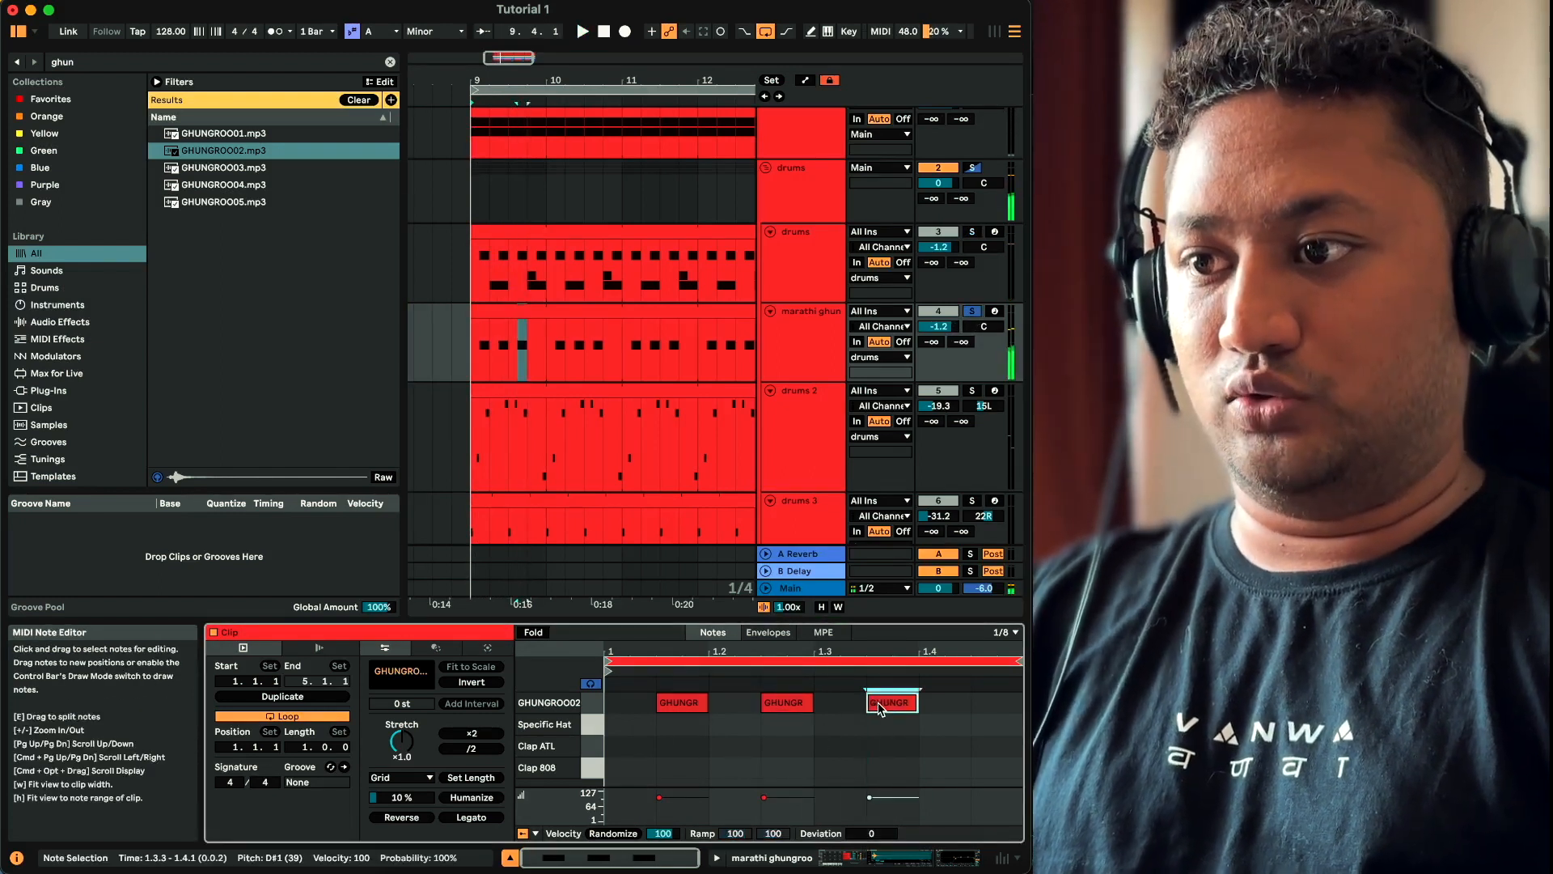
double_click(982, 703)
Open the GHUNGROO02 pad's sampler, shorten the sample end to just its initial hit, and play the pattern
click(813, 341)
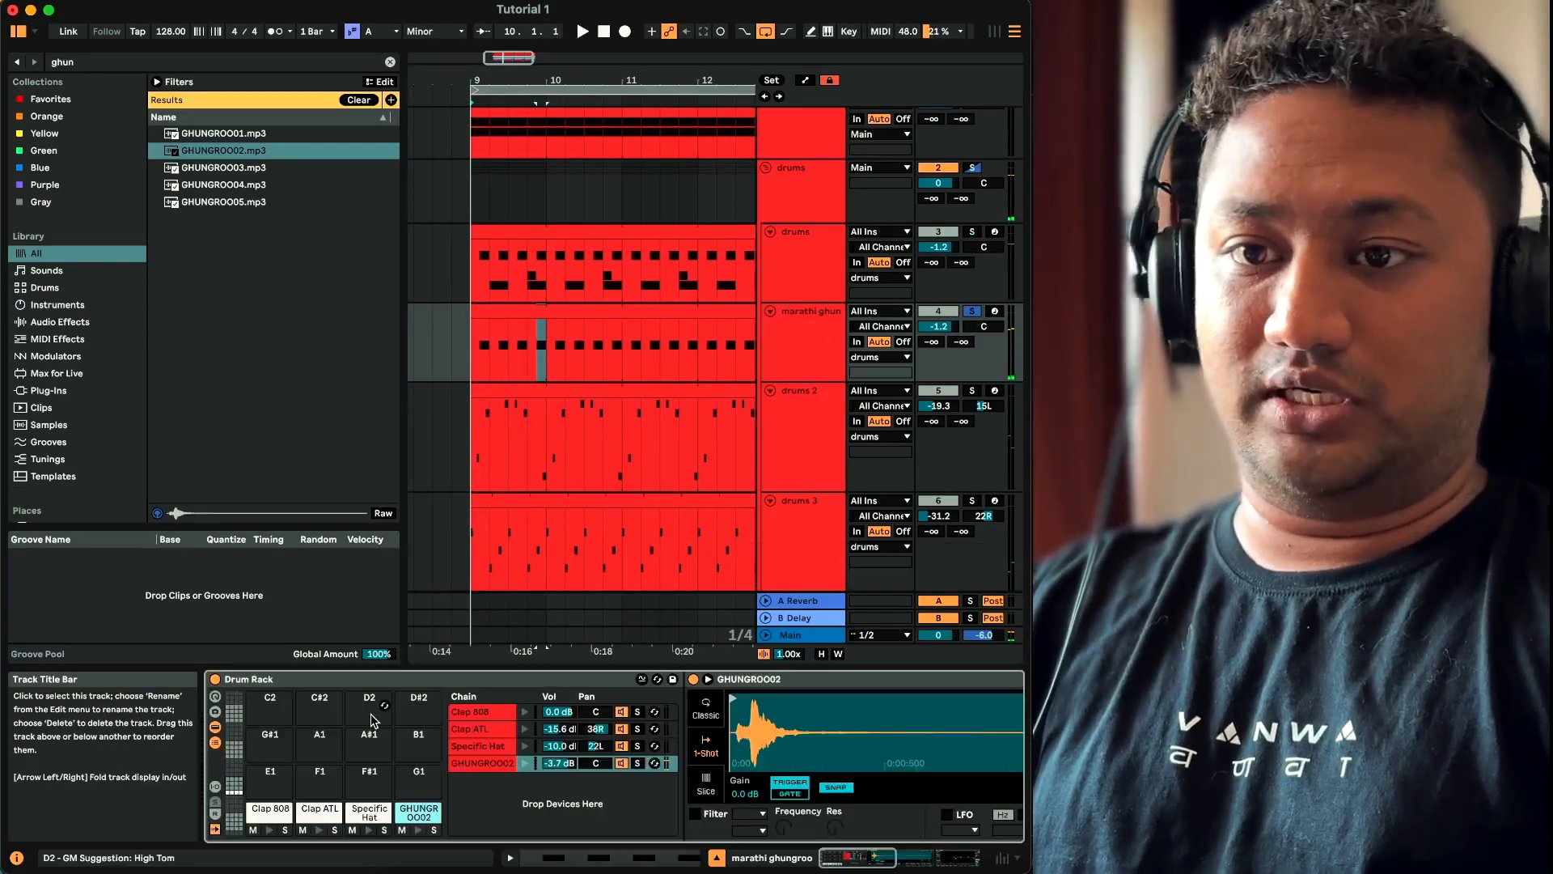
double_click(411, 815)
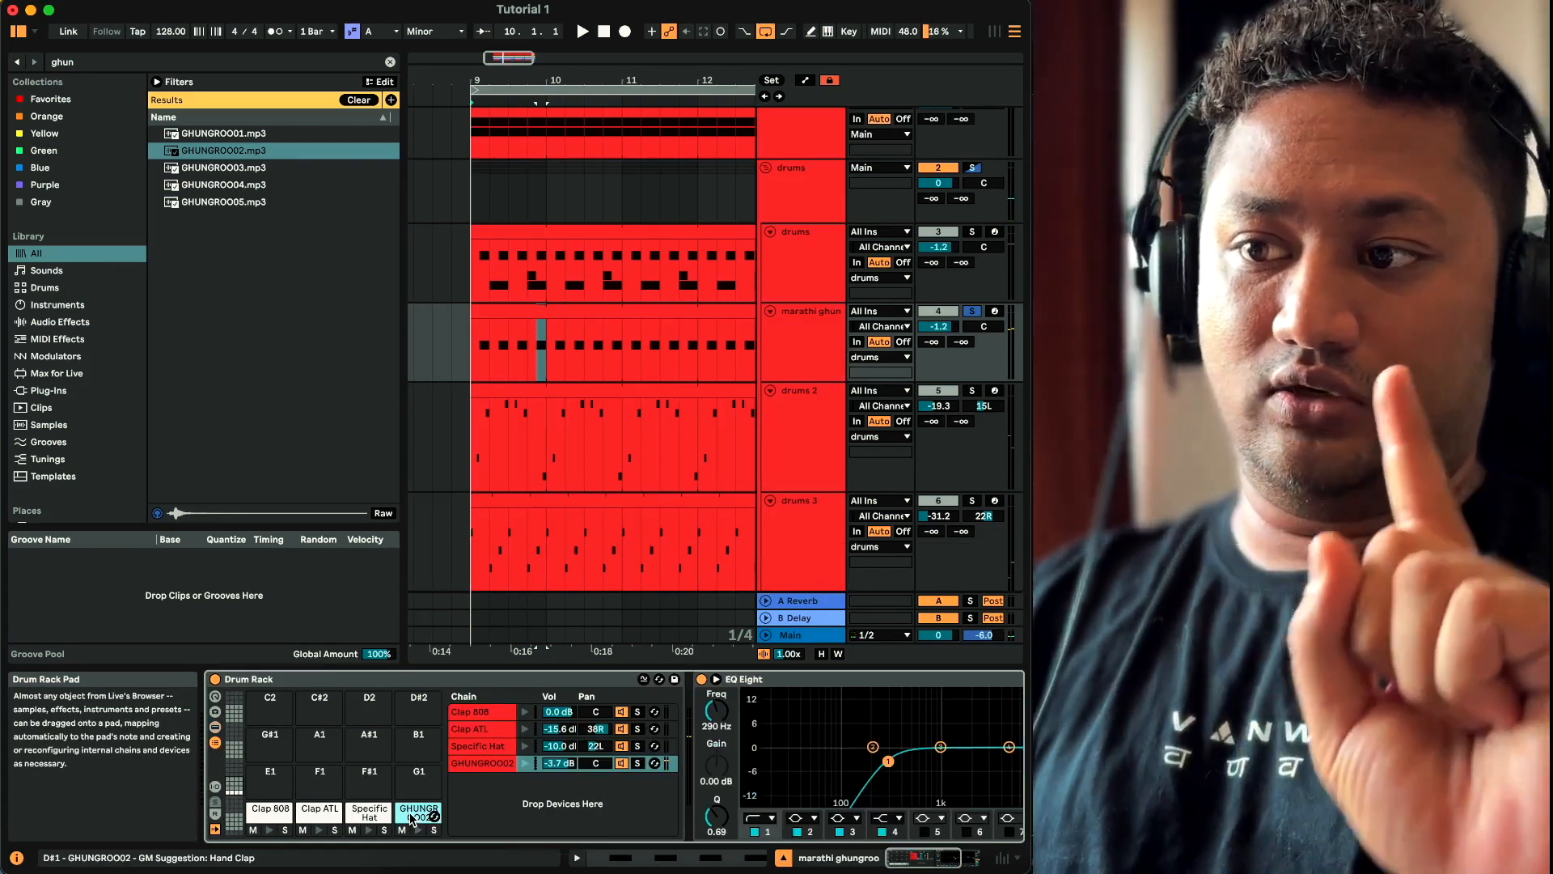
double_click(483, 763)
scroll(621, 763, right, 3)
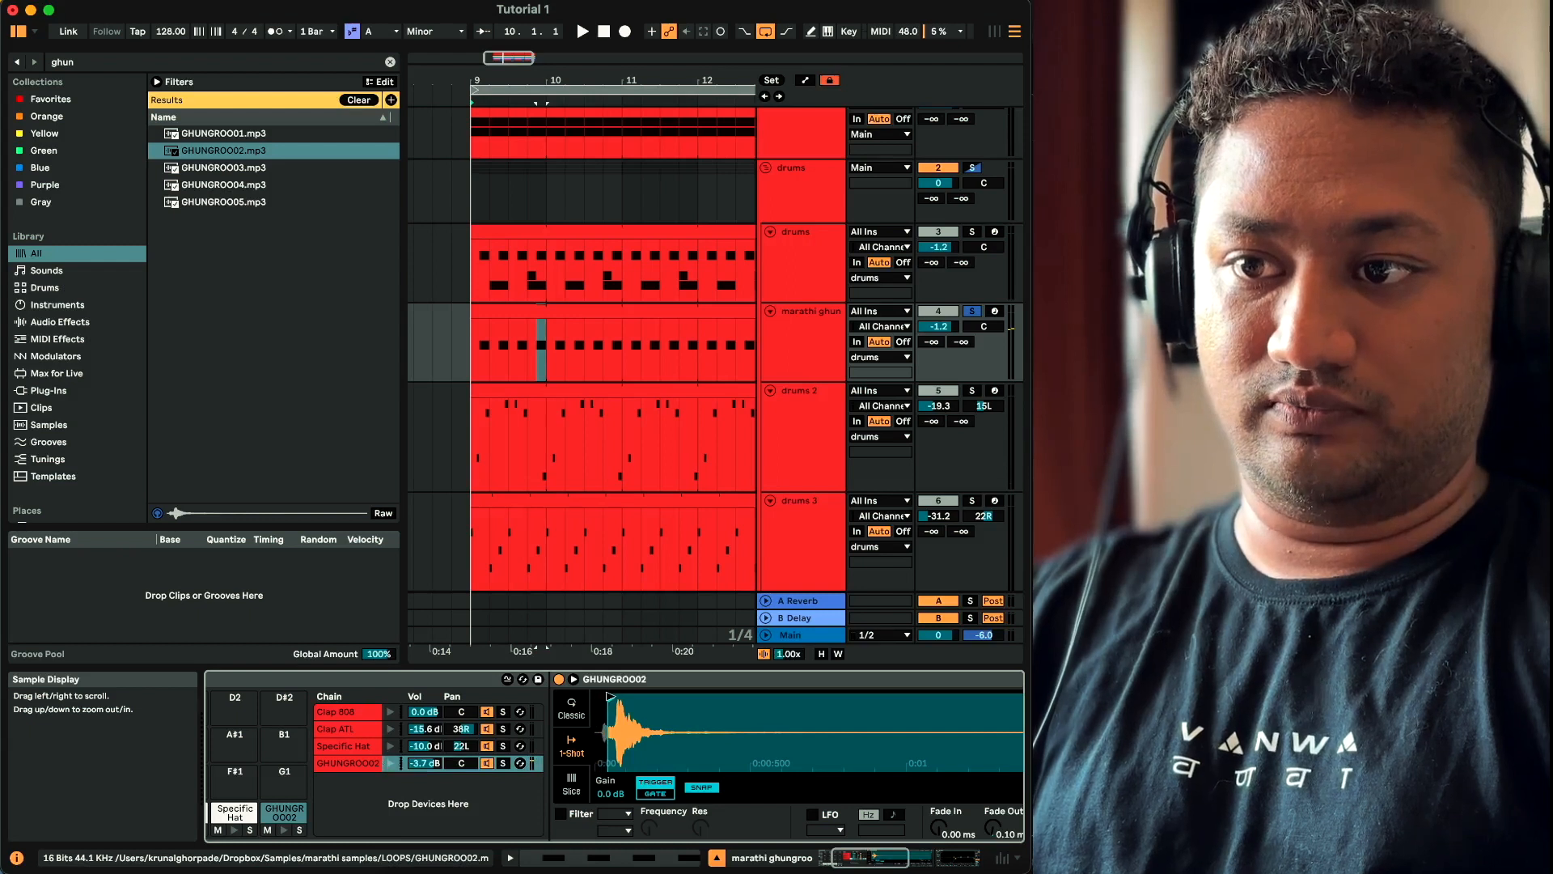
scroll(657, 737, right, 2)
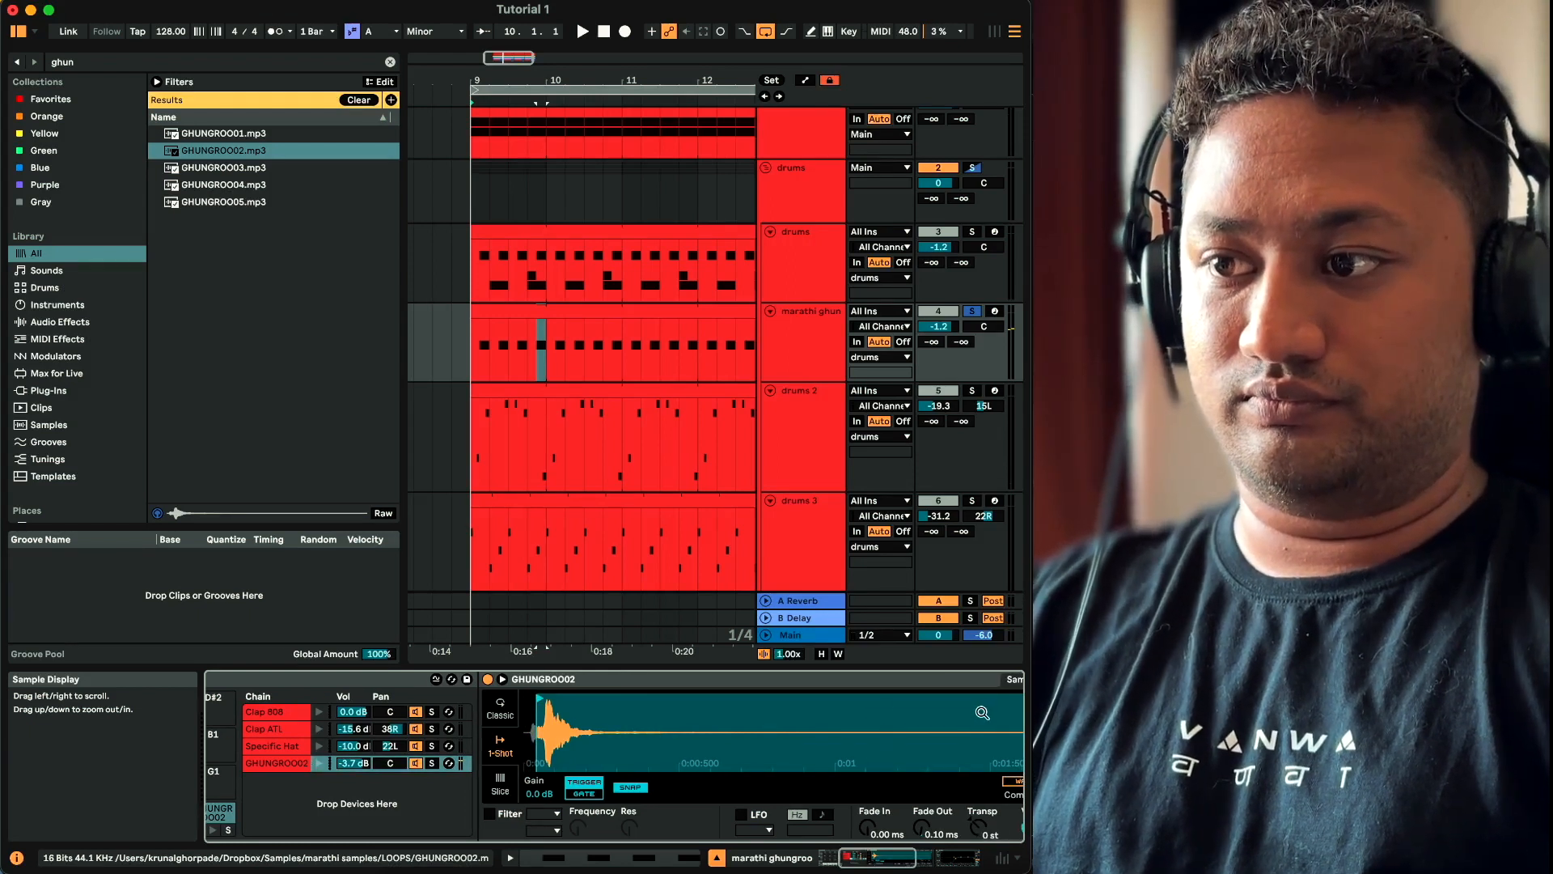
scroll(981, 708, right, 3)
mouse_move(982, 709)
mouse_down()
mouse_move(466, 712)
mouse_move(484, 711)
mouse_up()
key(space)
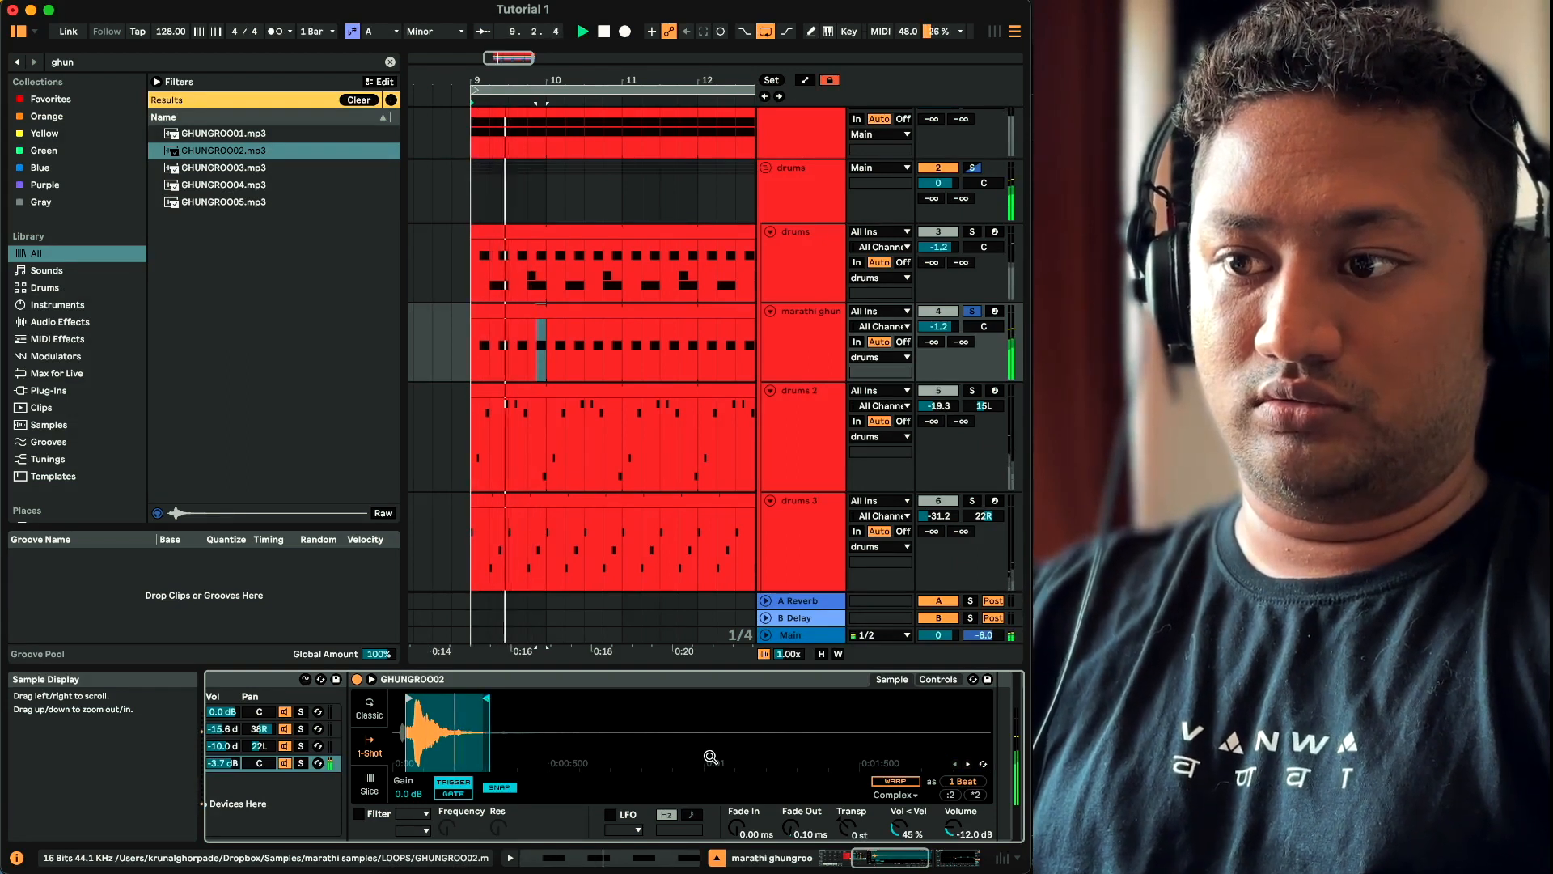
Set GHUNGROO02's Fade Out to 134 ms and Fade In to 29.8 ms with a slightly later sample end, then unsolo the track
drag(790, 827, 790, 789)
key(space)
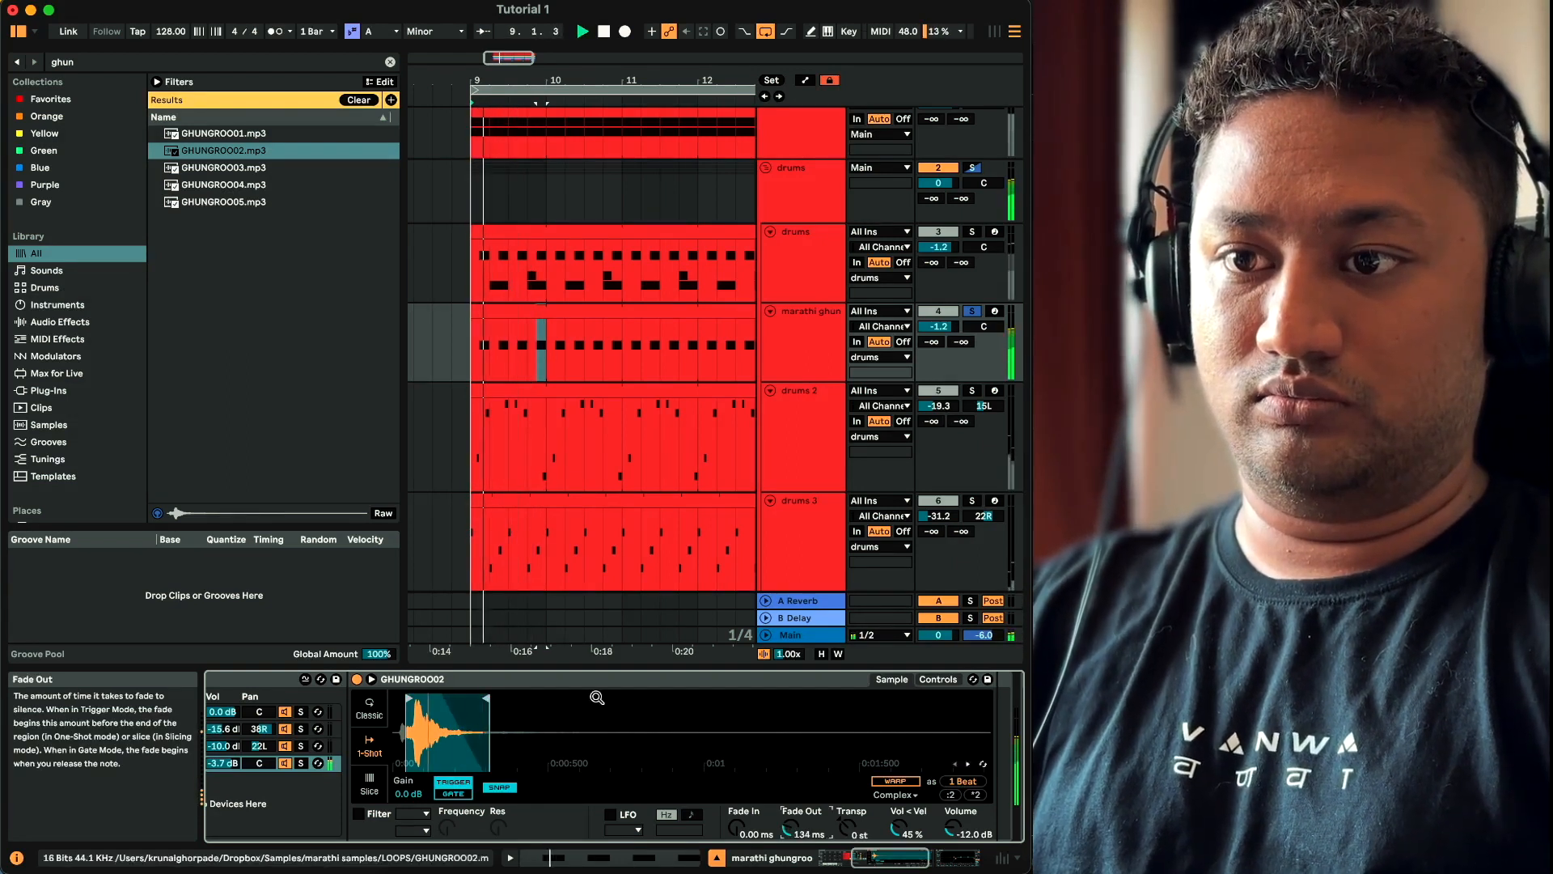
drag(488, 698, 517, 697)
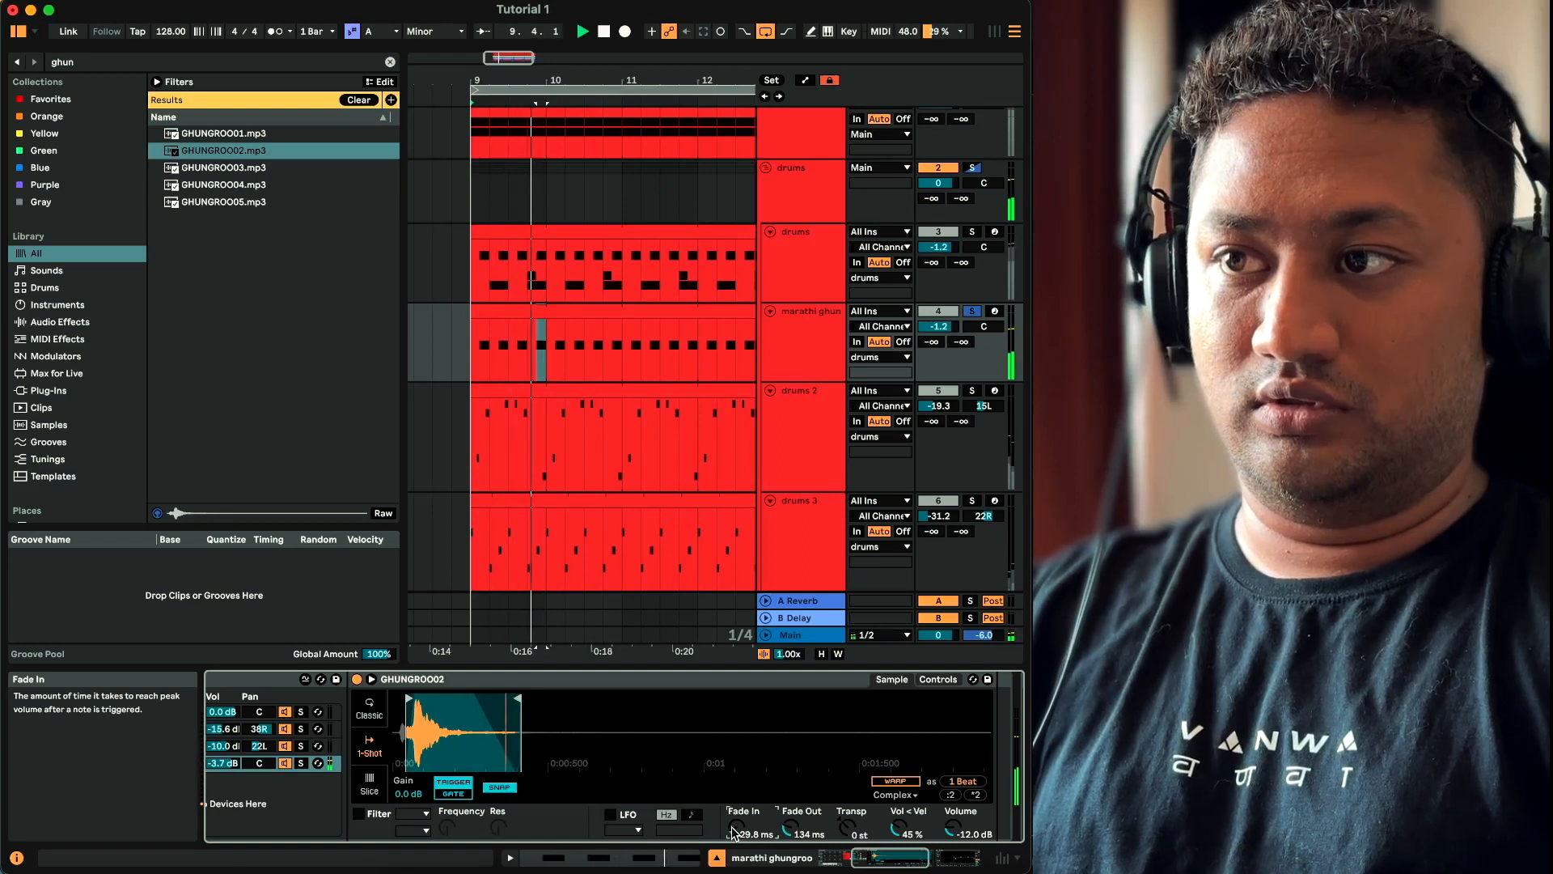
click(971, 311)
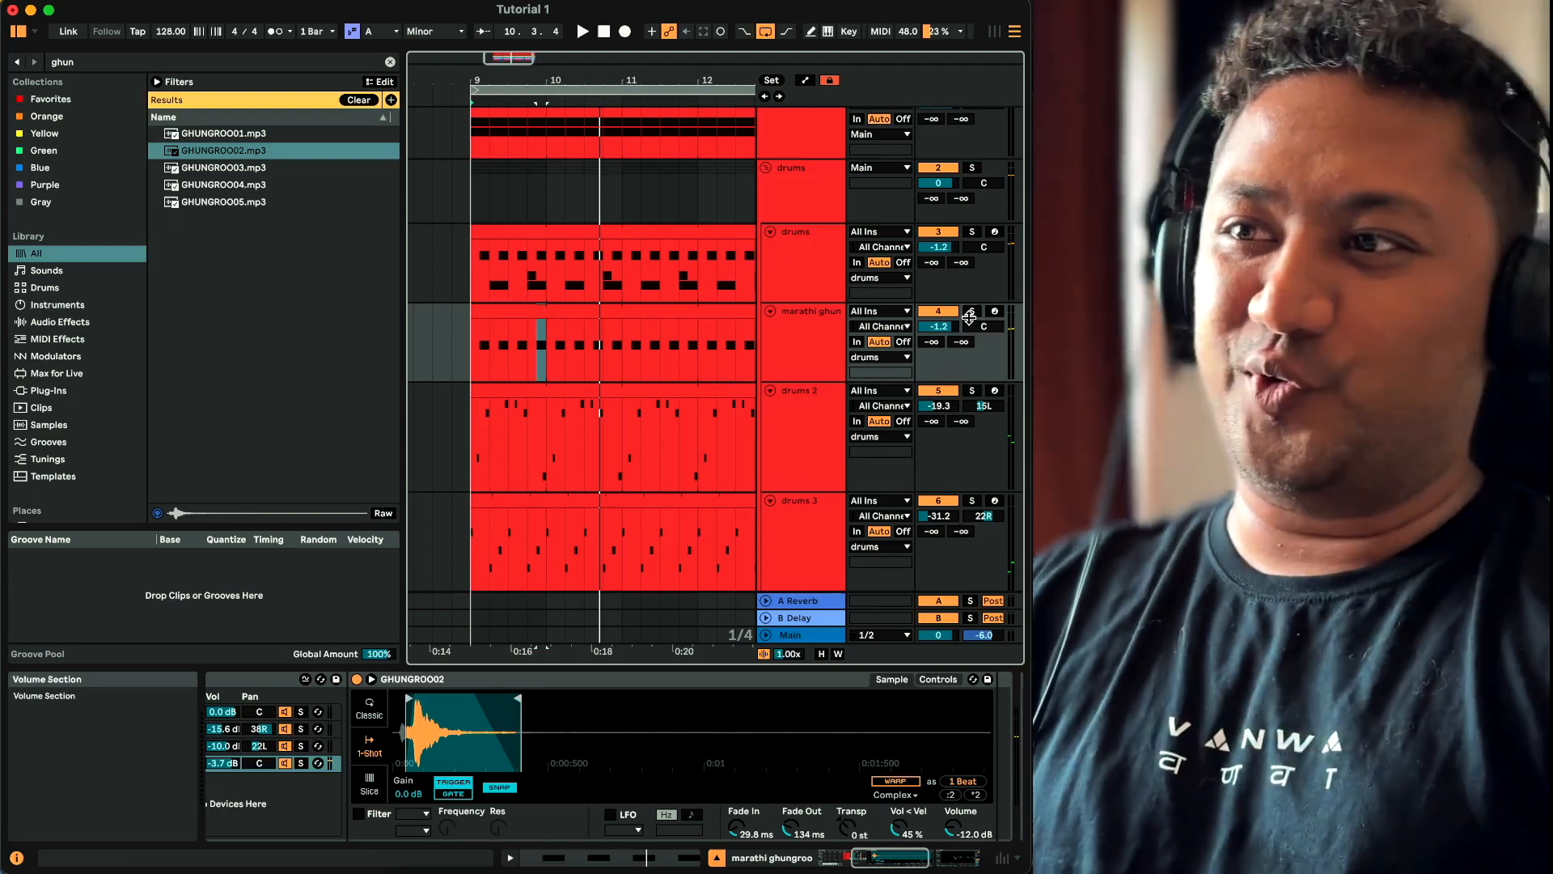
Audition the ghungroo track soloed from bar 9, and again unsoloed within the full mix
key(space)
click(973, 311)
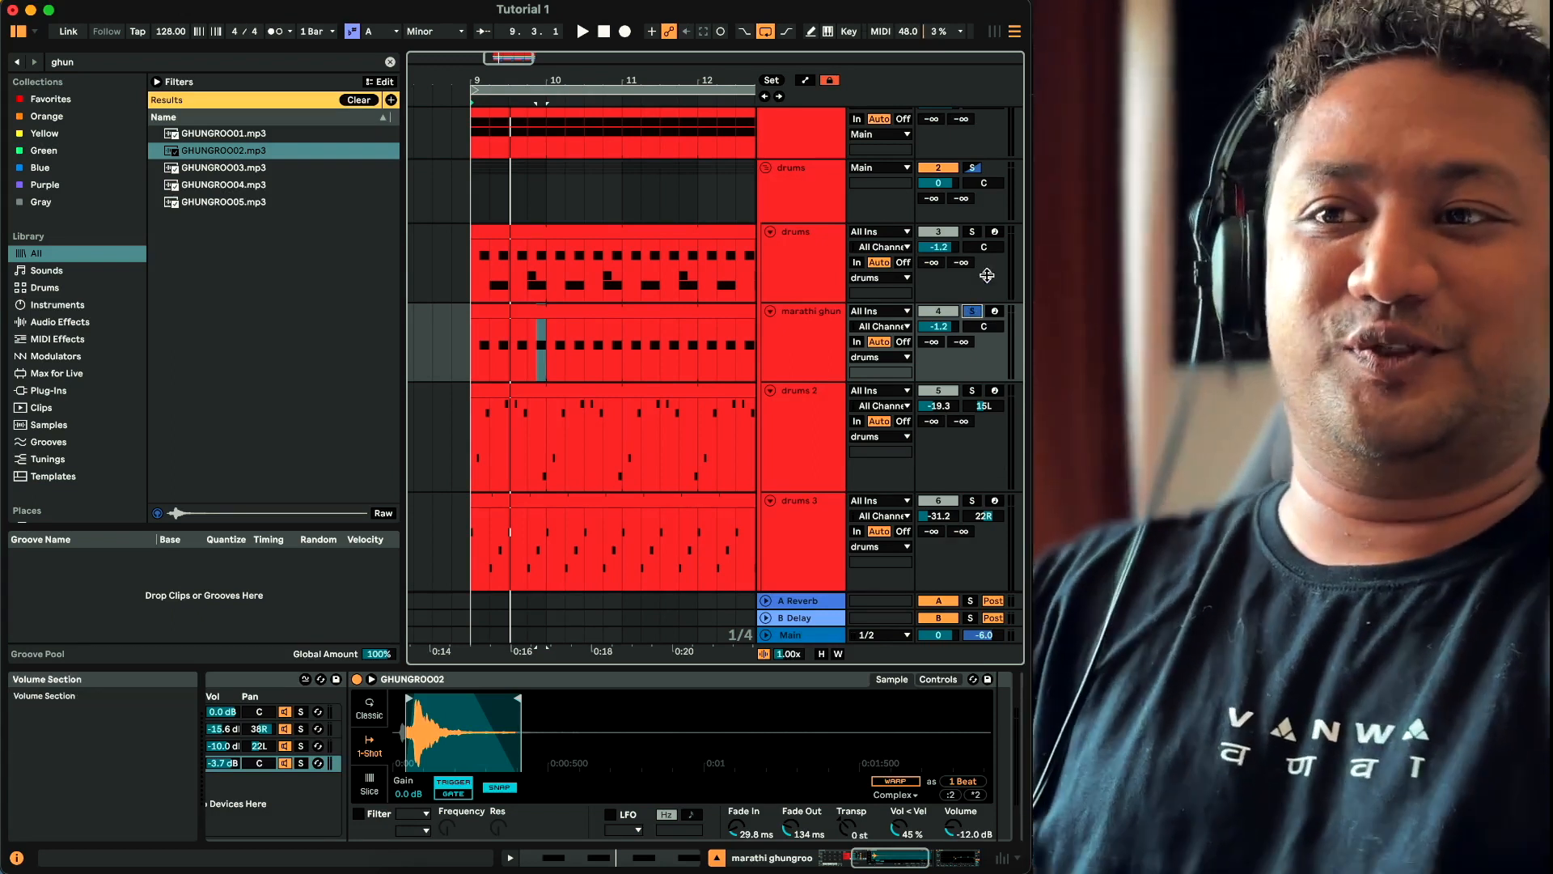
click(470, 362)
key(space)
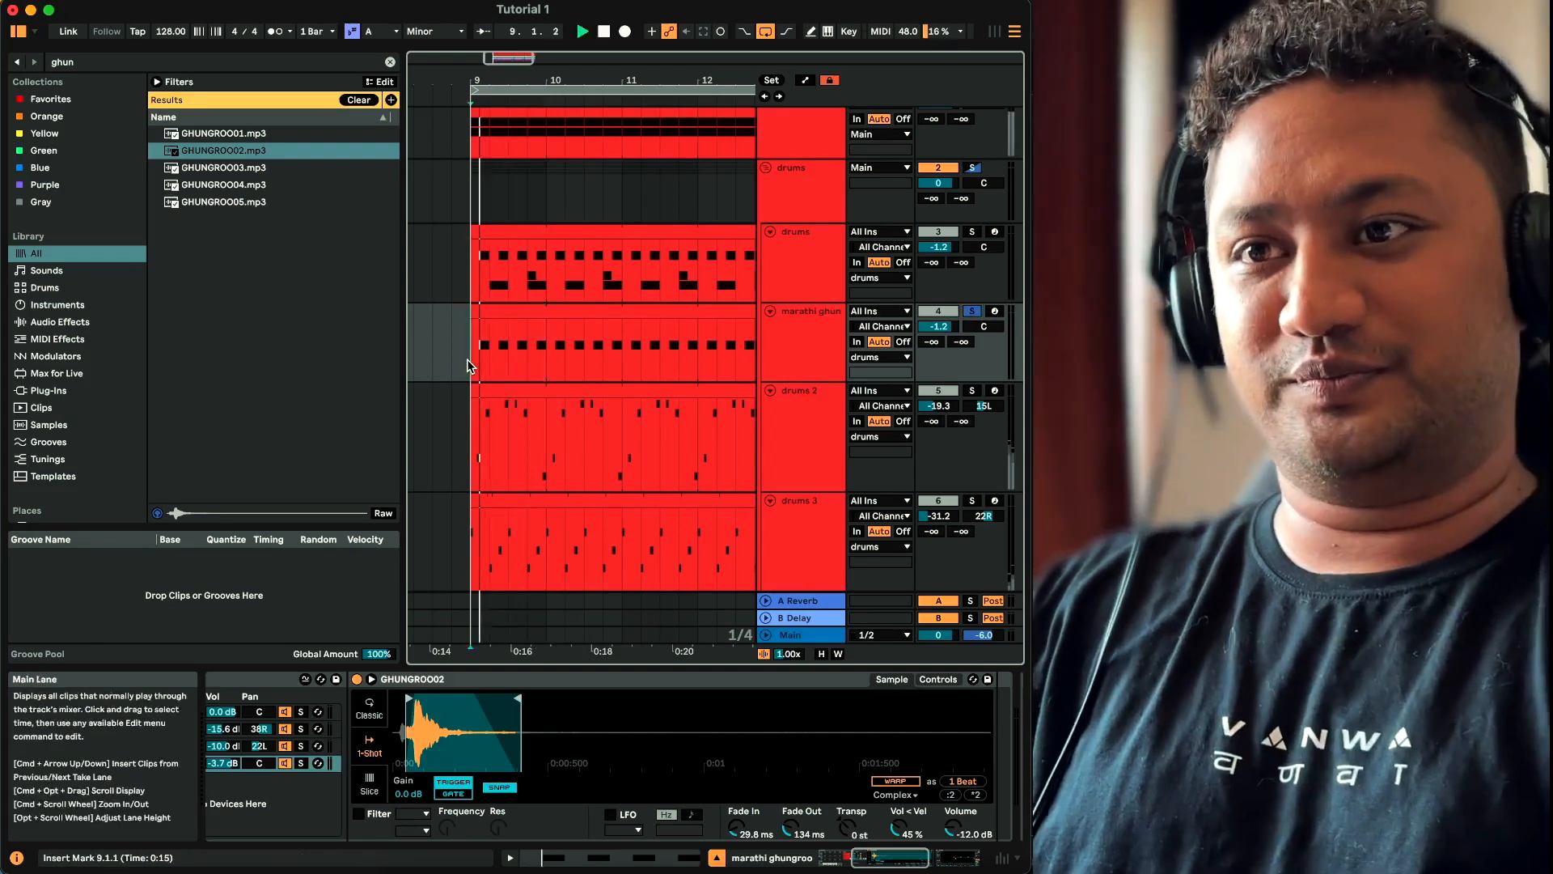
key(space)
click(973, 311)
key(space)
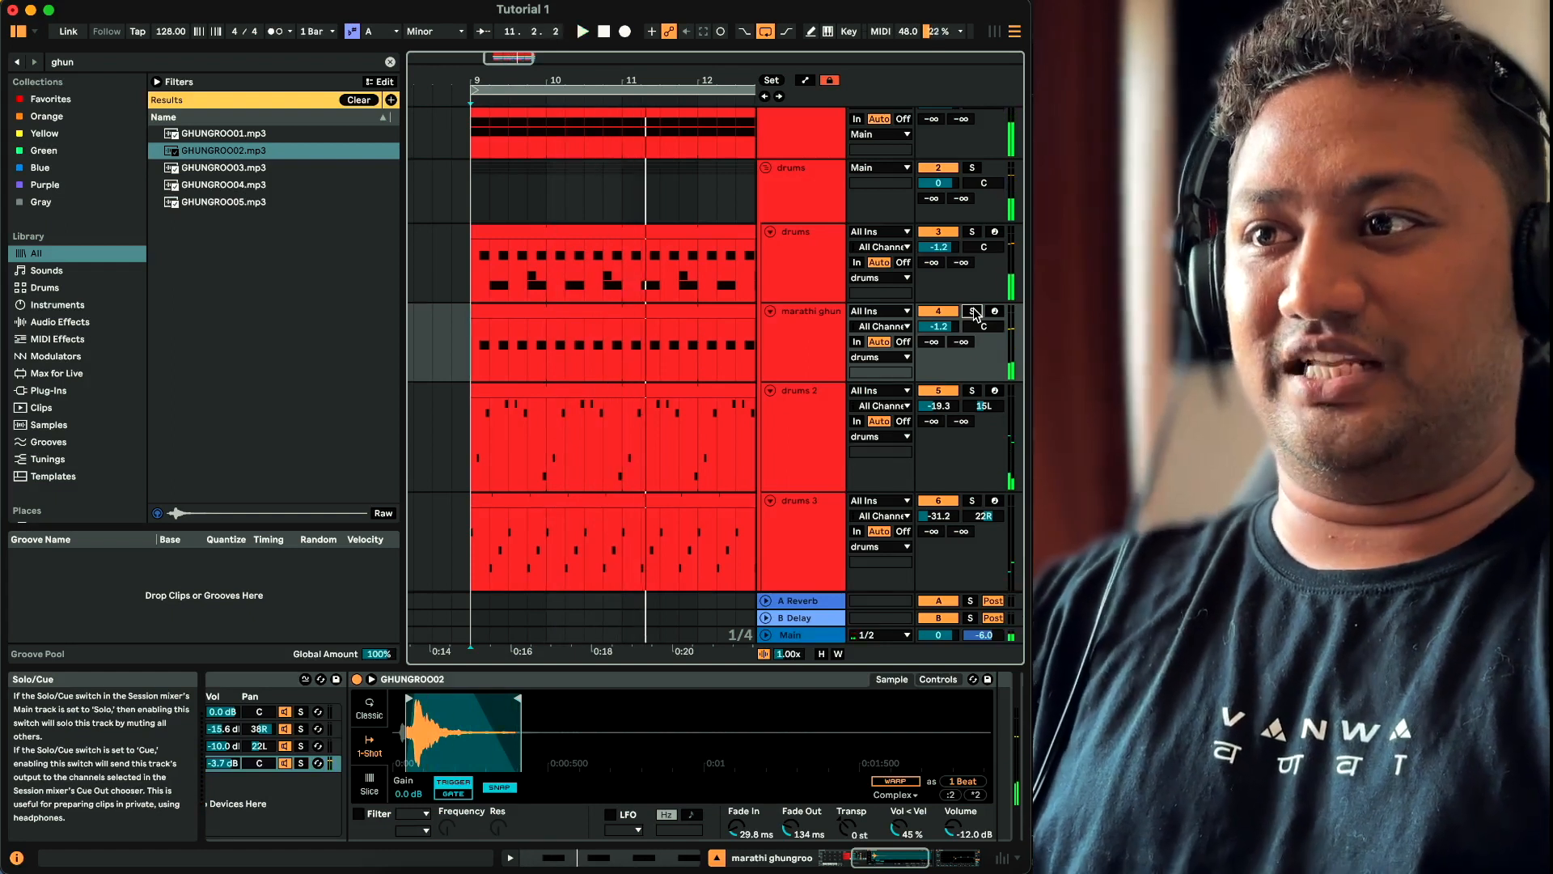
Insert a new audio track below the first empty MIDI track and remove its default Utility and EQ Eight devices
scroll(738, 374, up, 1)
click(764, 194)
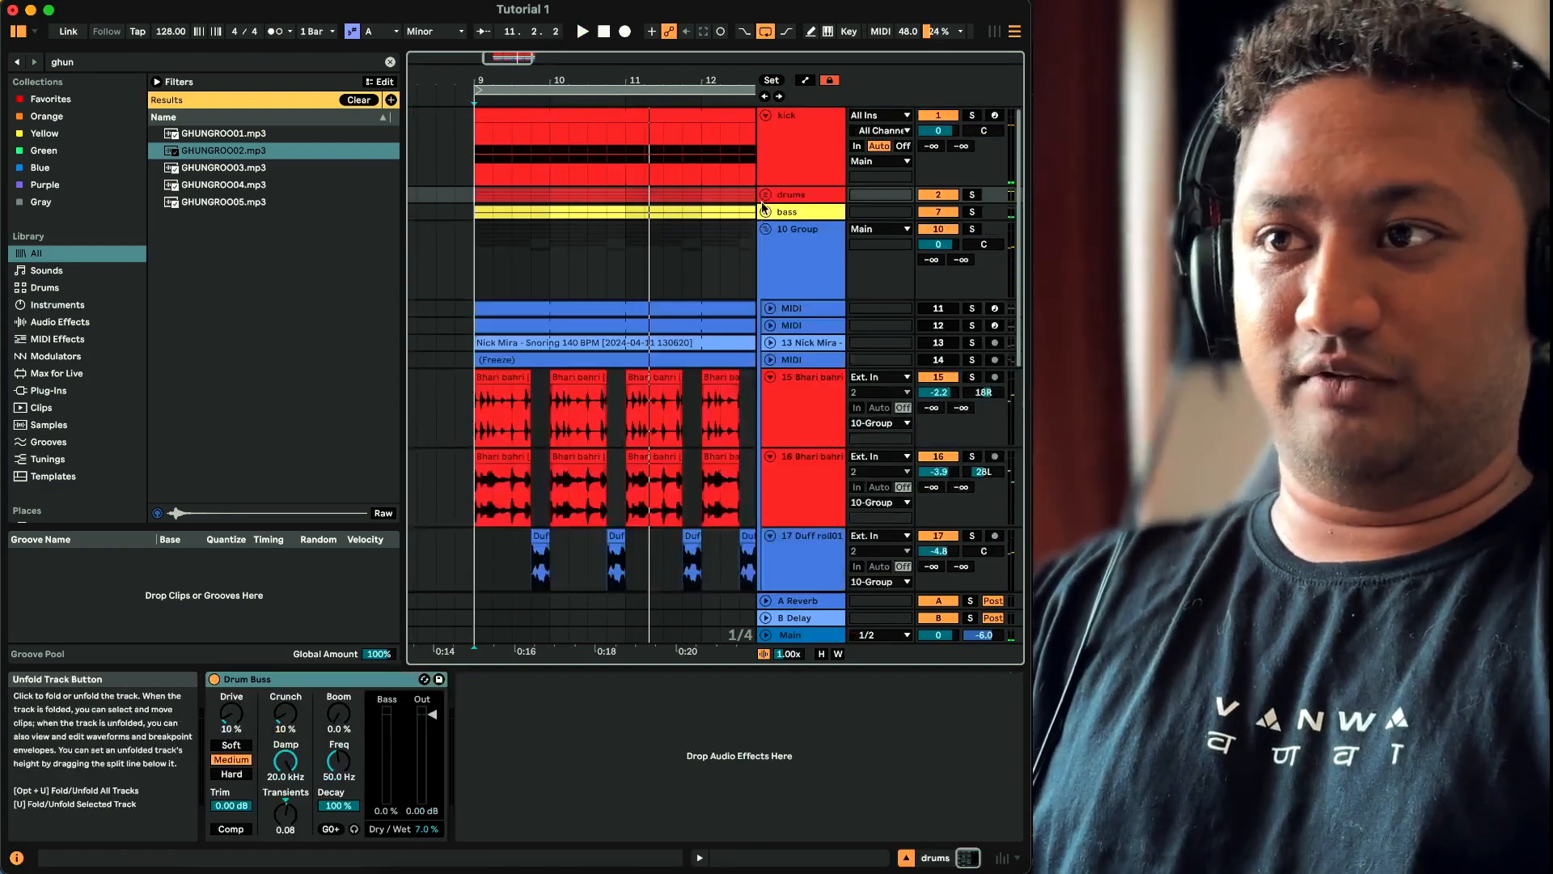
scroll(704, 318, down, 7)
scroll(705, 323, down, 2)
scroll(707, 322, up, 1)
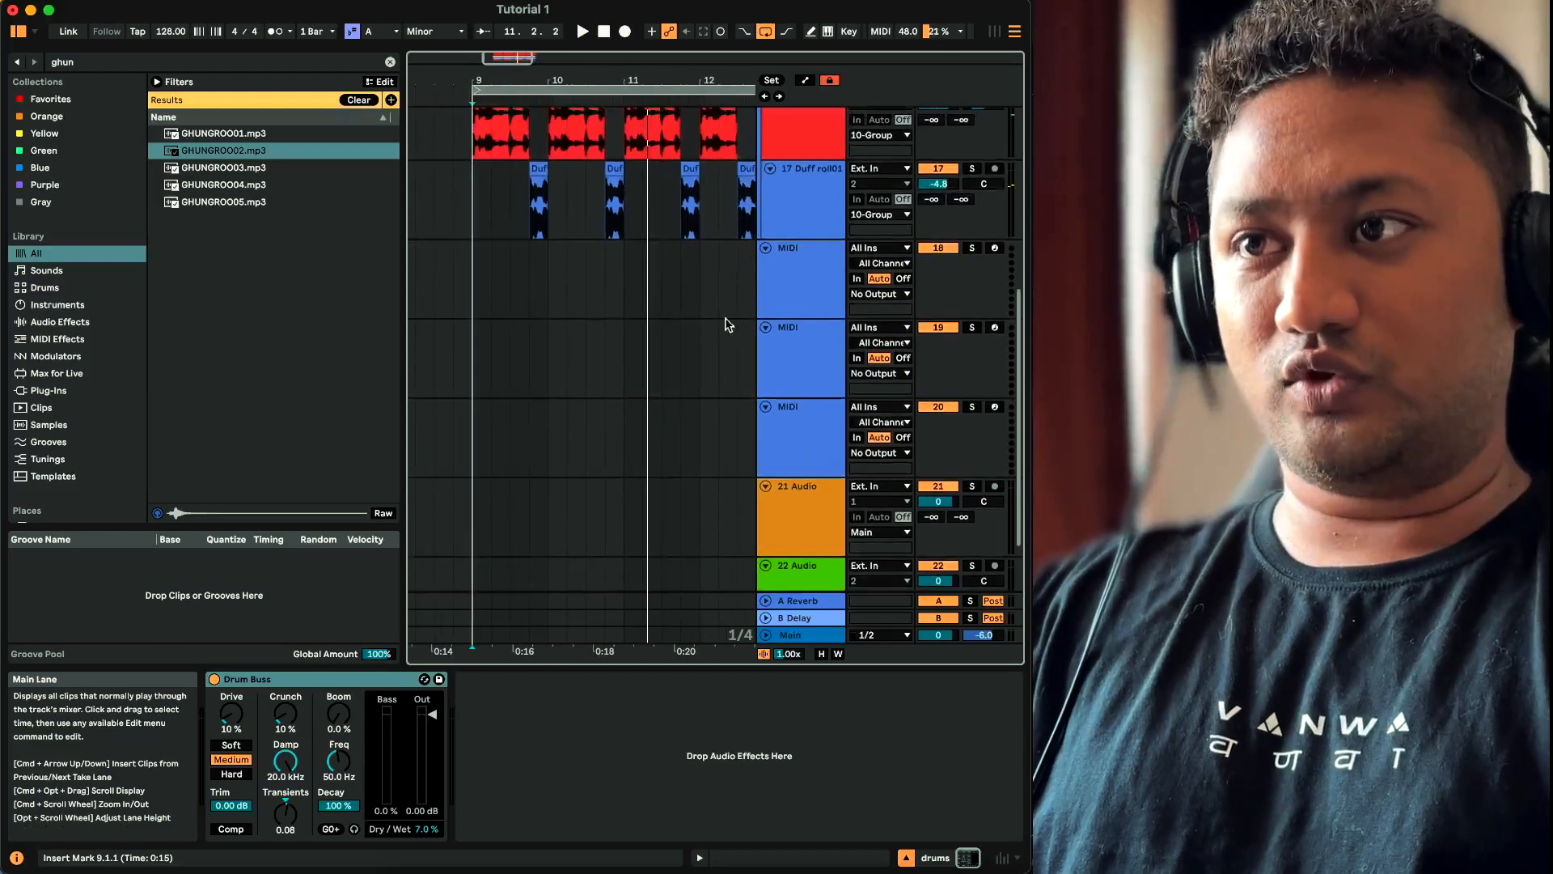
click(791, 293)
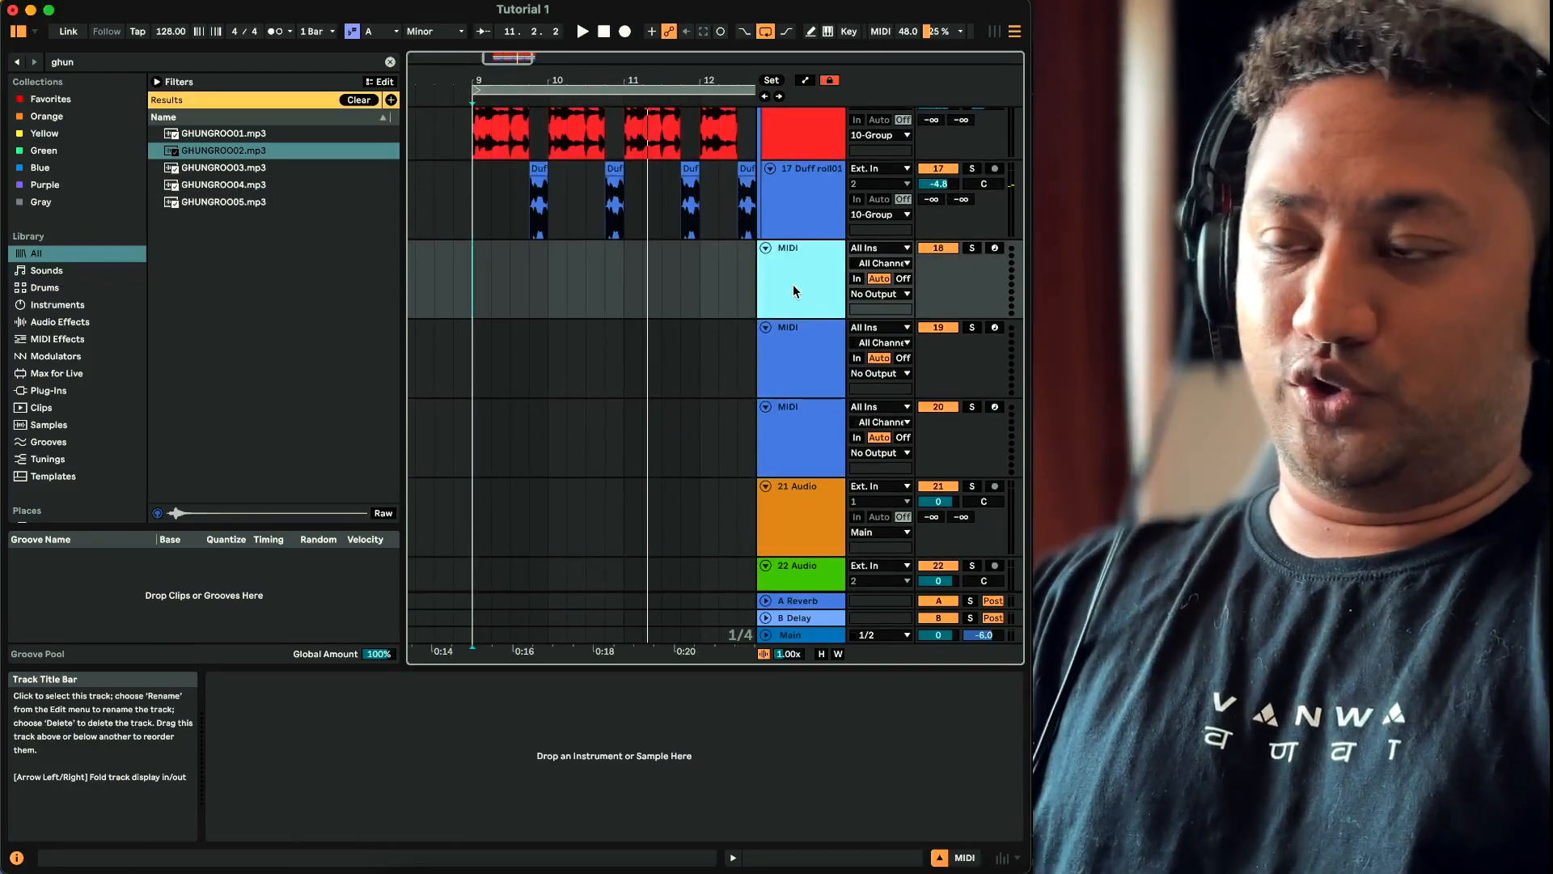
right_click(794, 291)
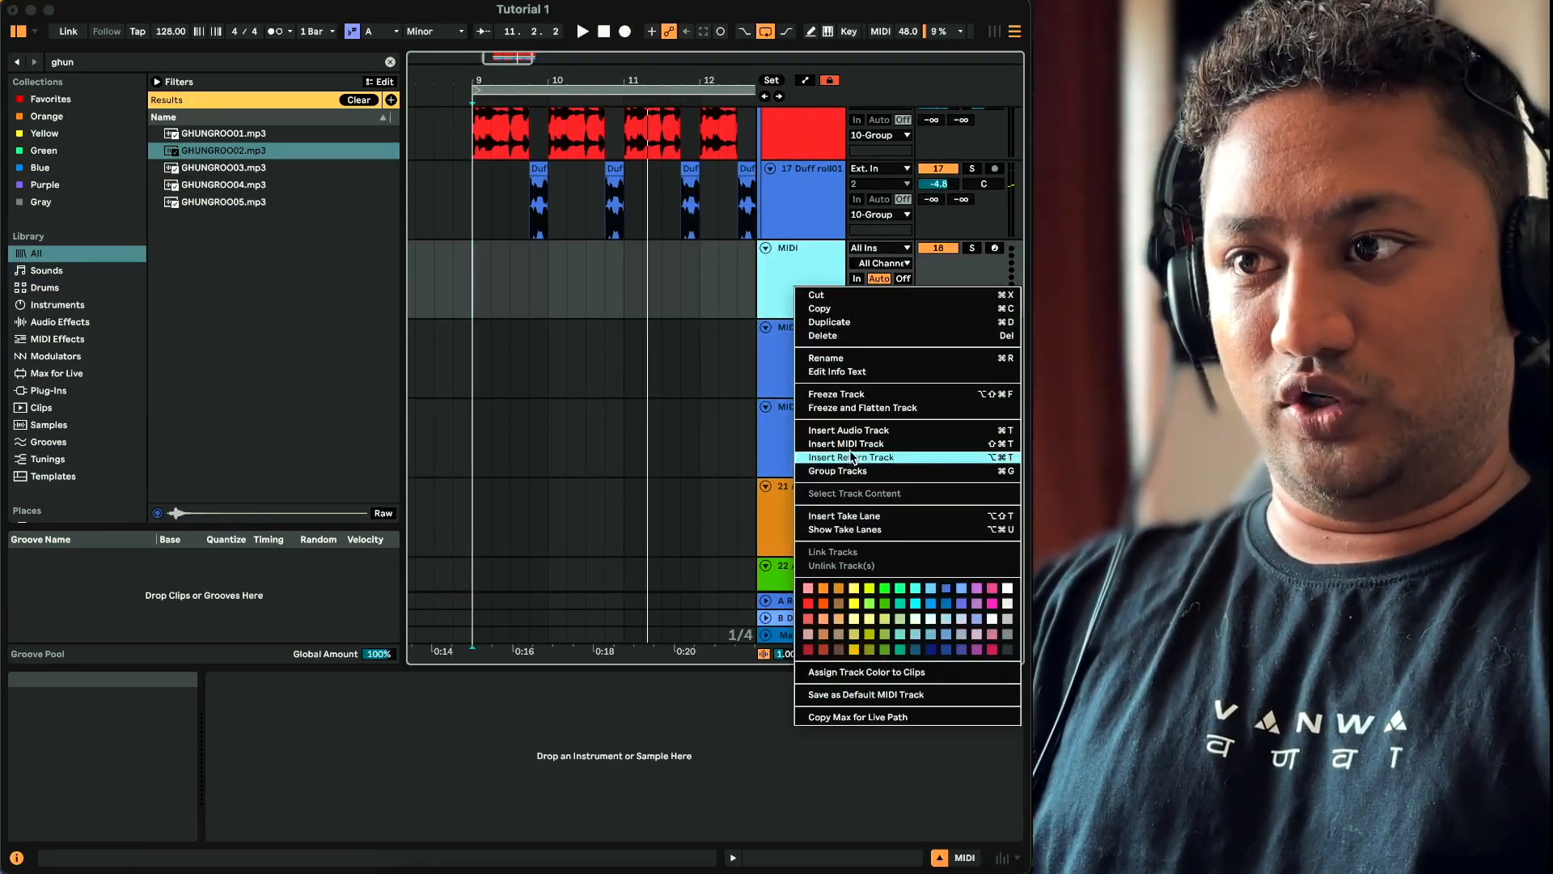
click(835, 432)
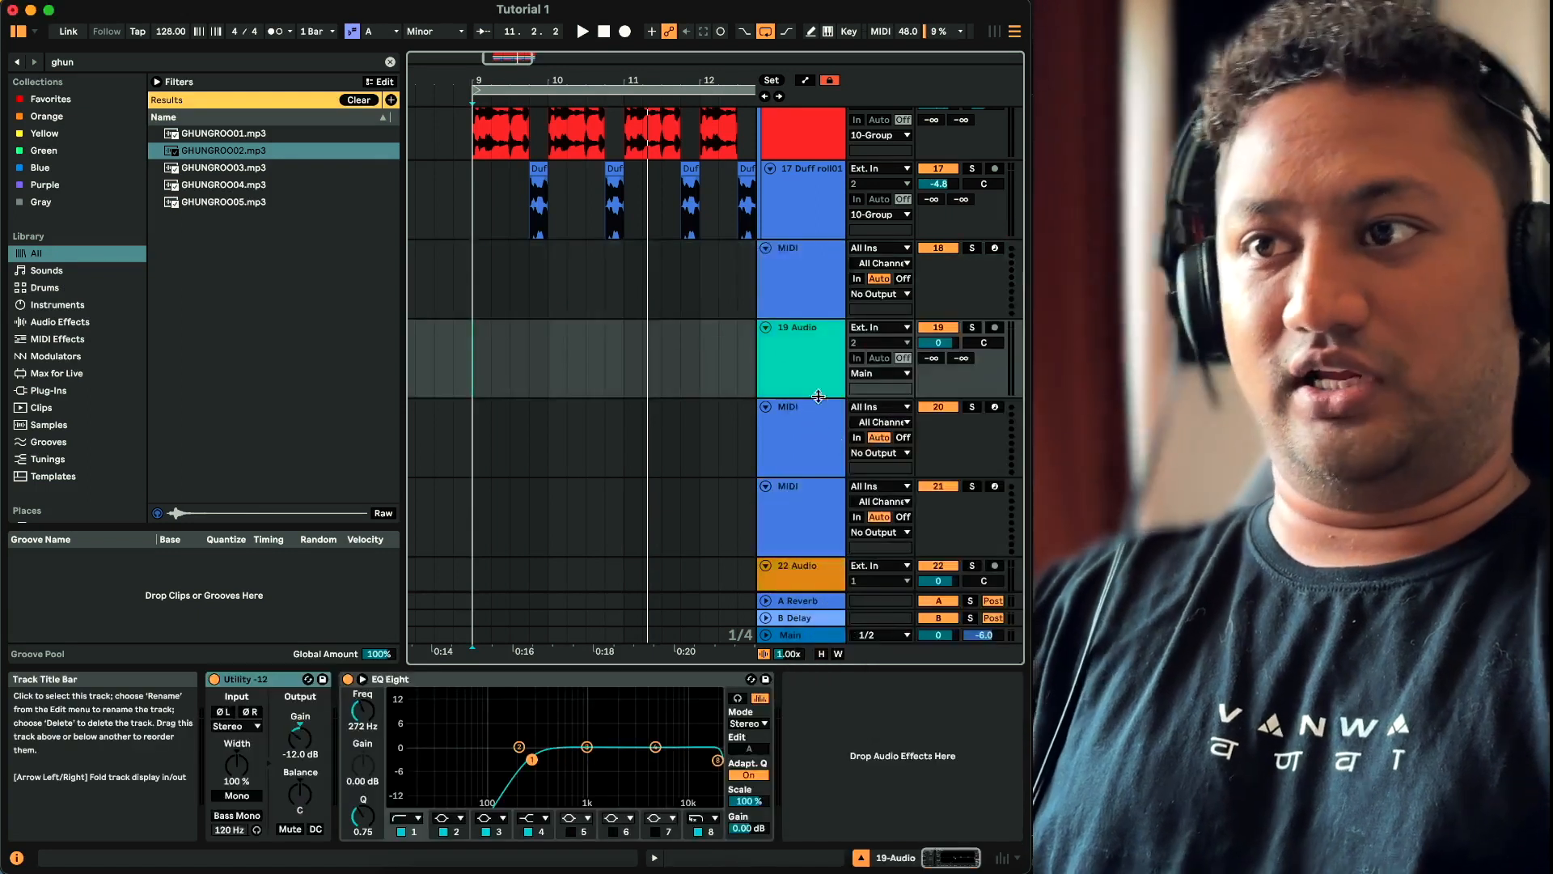
click(465, 371)
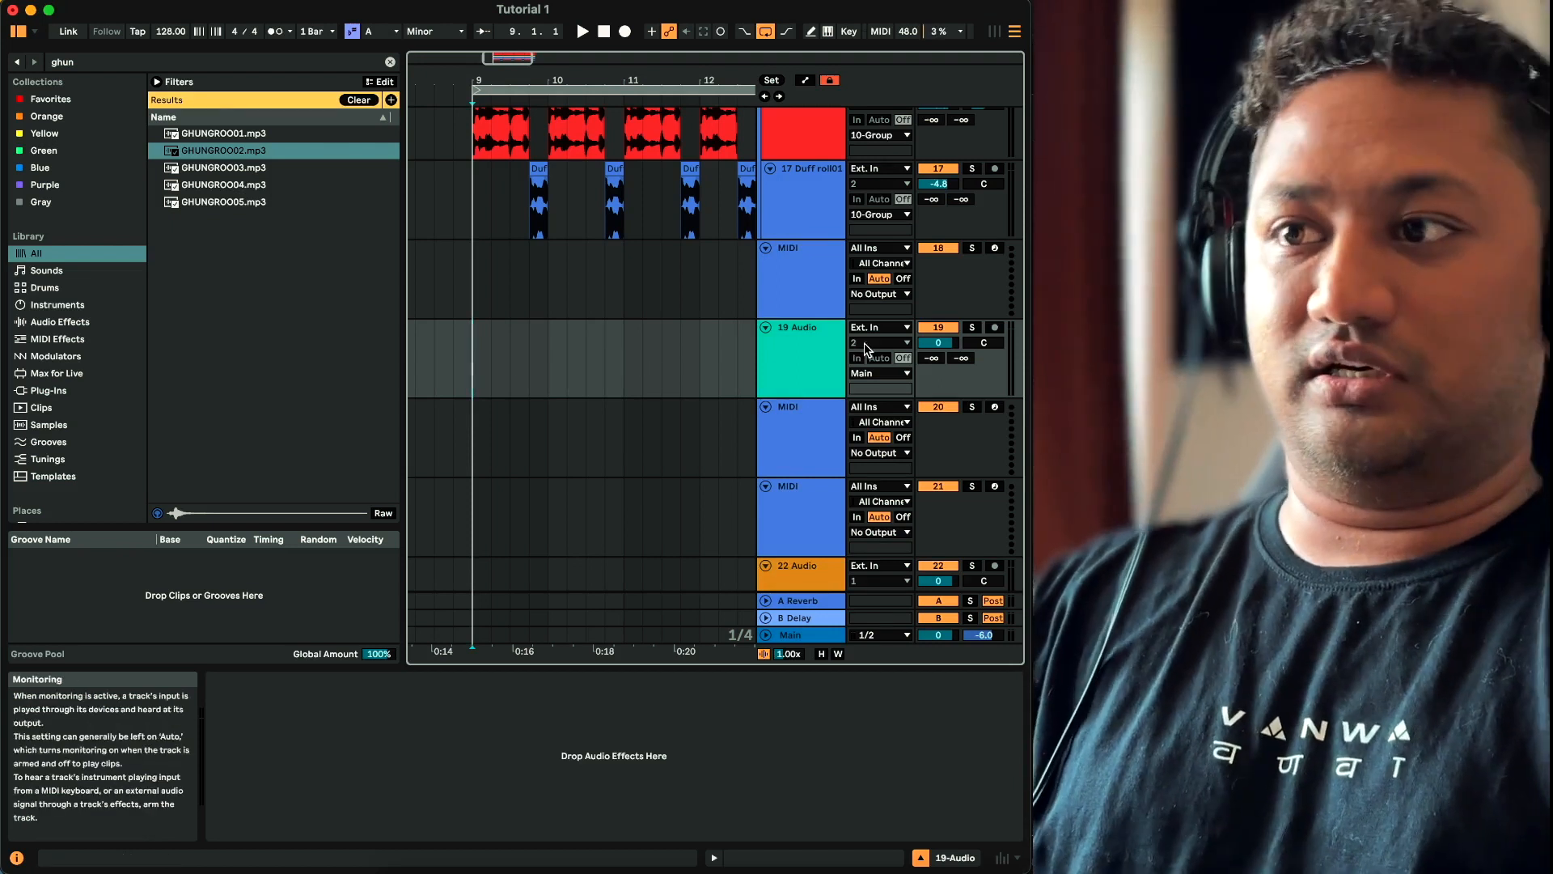
Set the audio input device to RØDE NT-USB Mini in the audio preferences
key(super+comma)
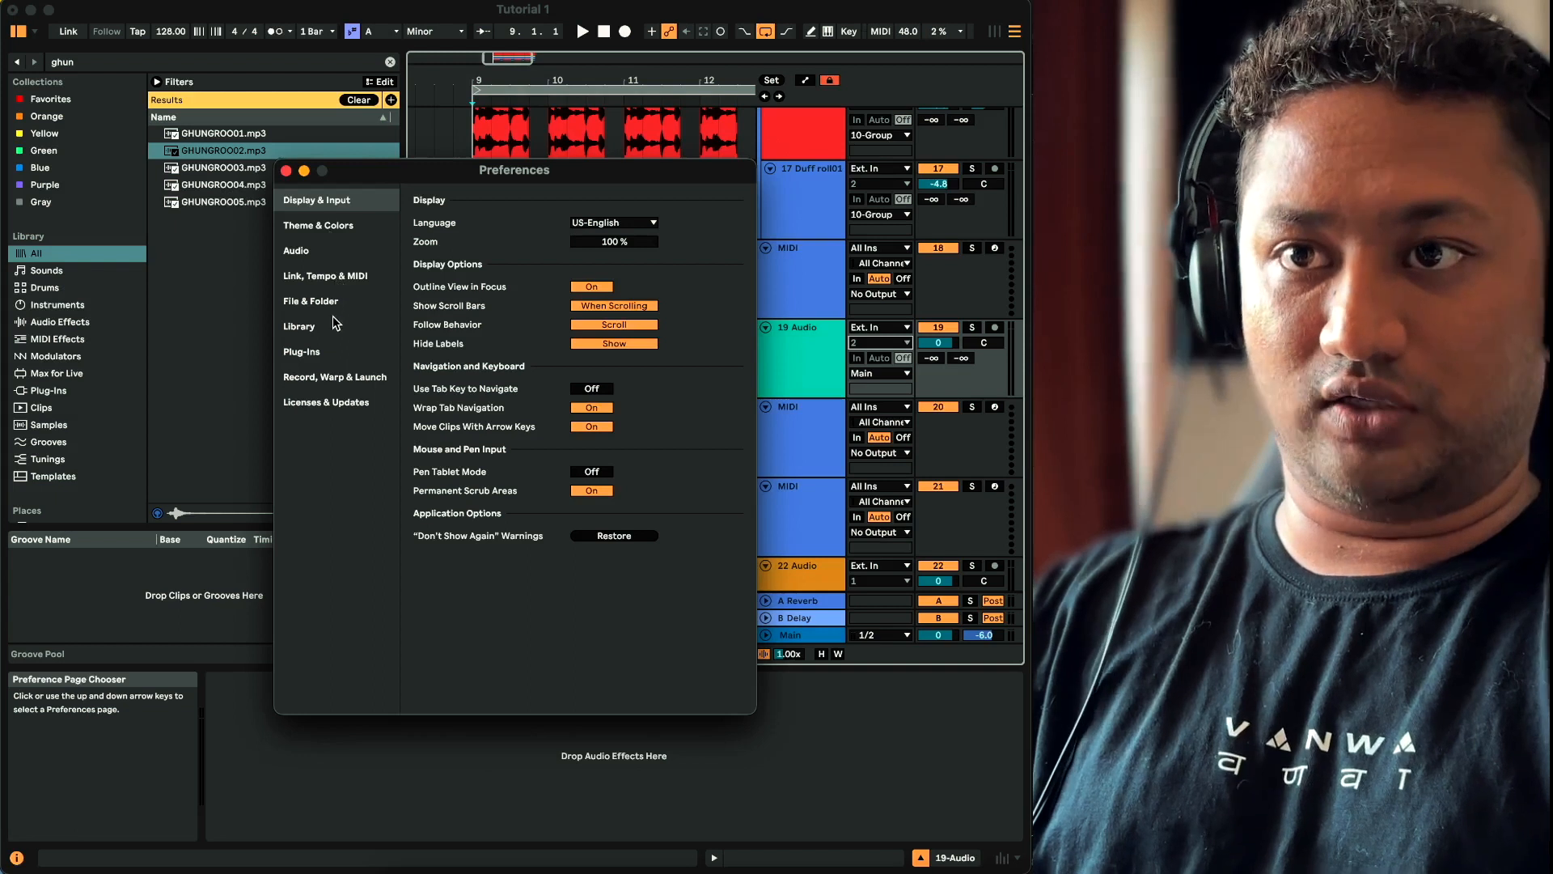
click(328, 225)
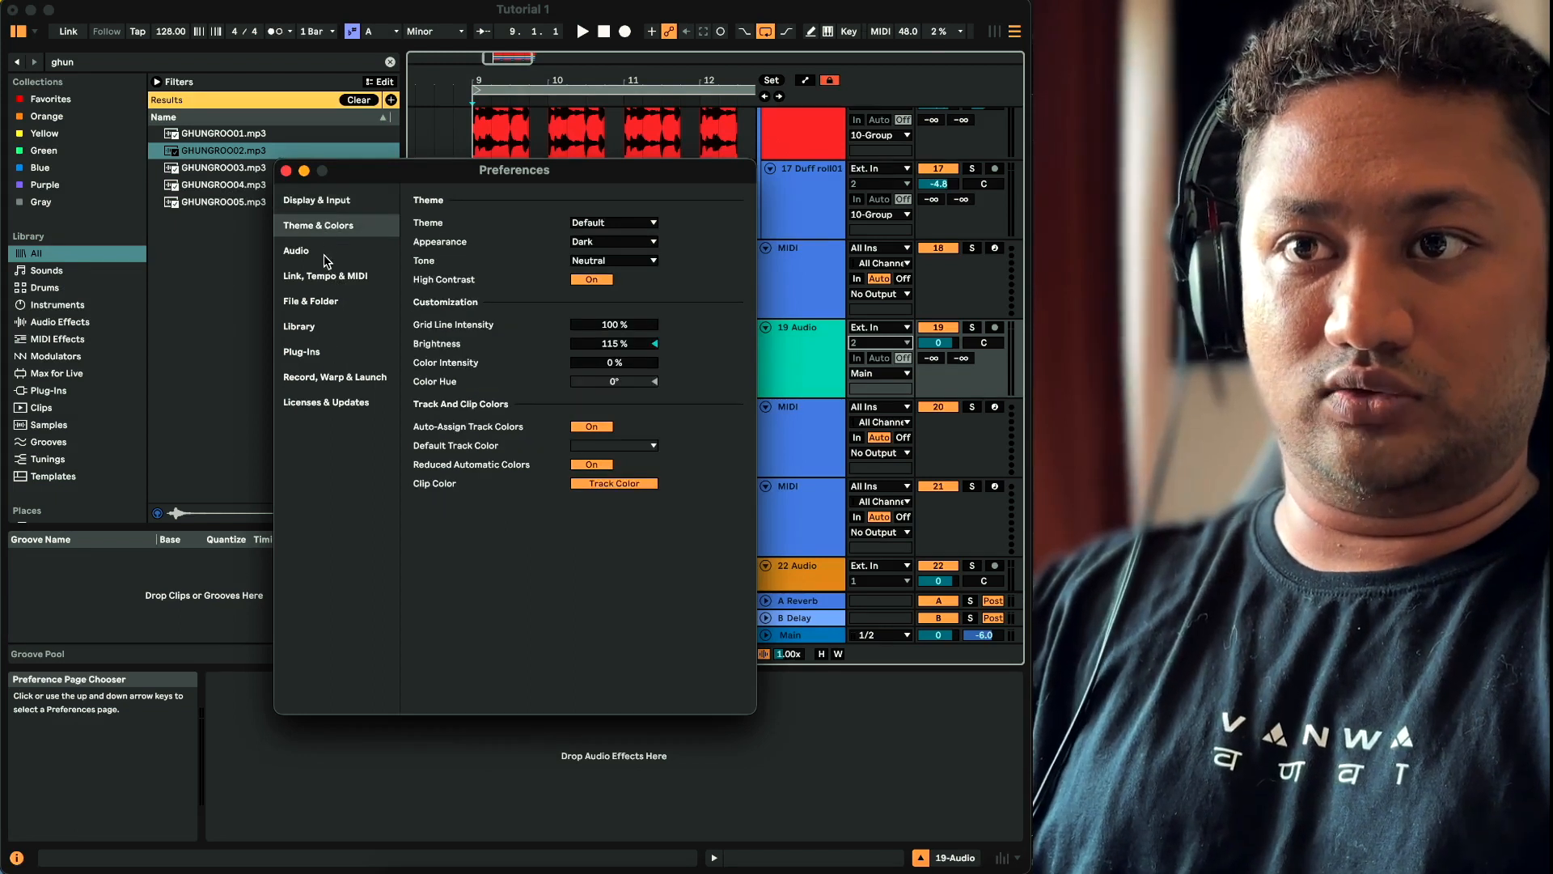
click(326, 257)
click(659, 241)
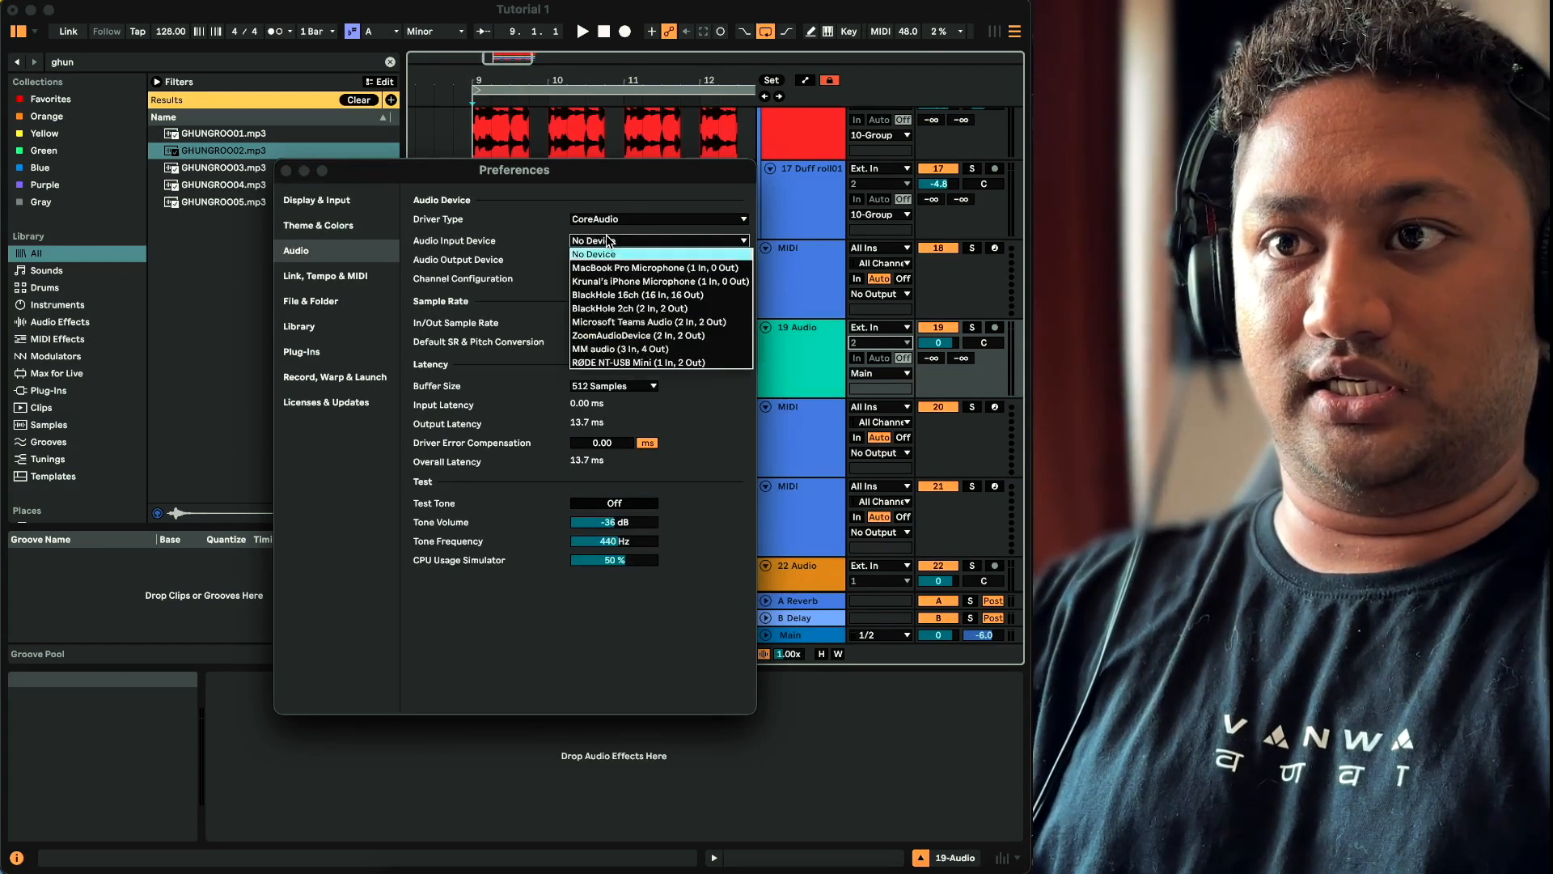
click(601, 363)
click(287, 173)
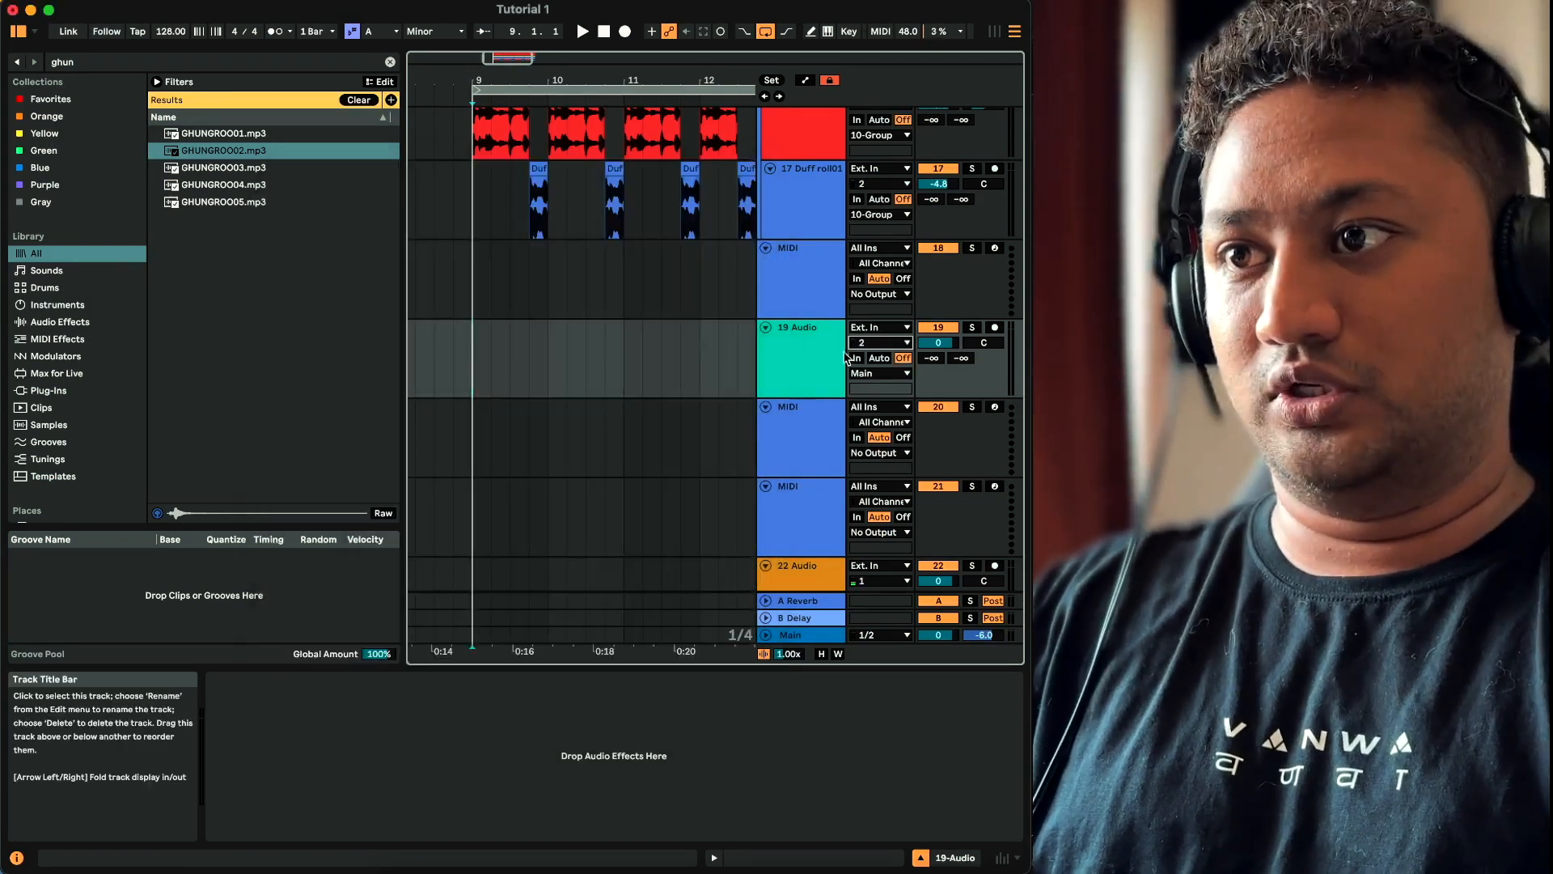
Set the 19 Audio track's external input channel to mono input 1
click(880, 342)
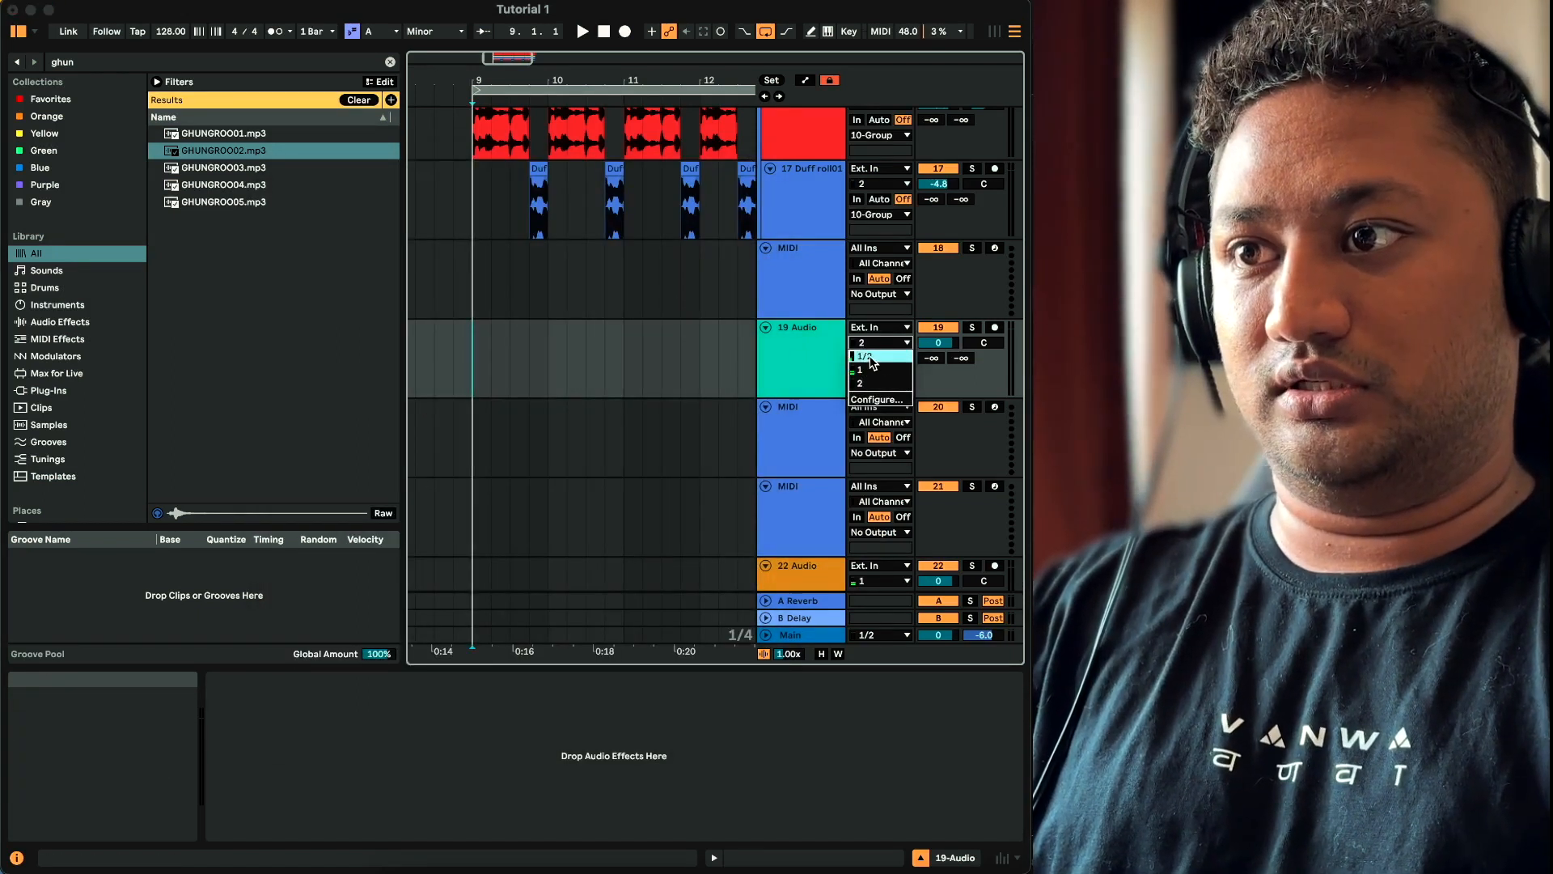
click(874, 377)
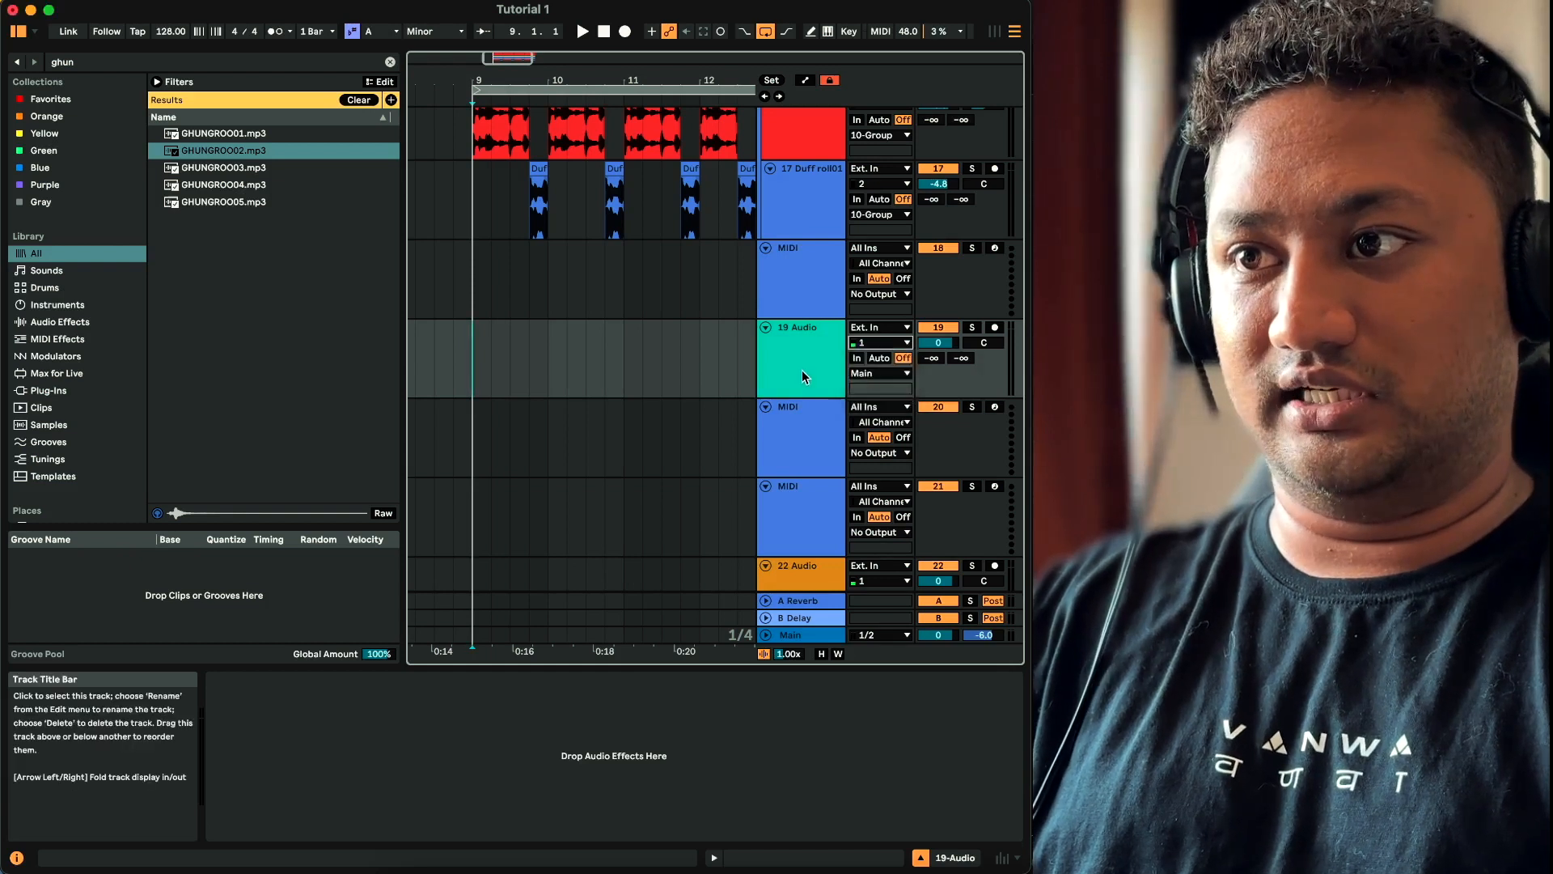
click(825, 365)
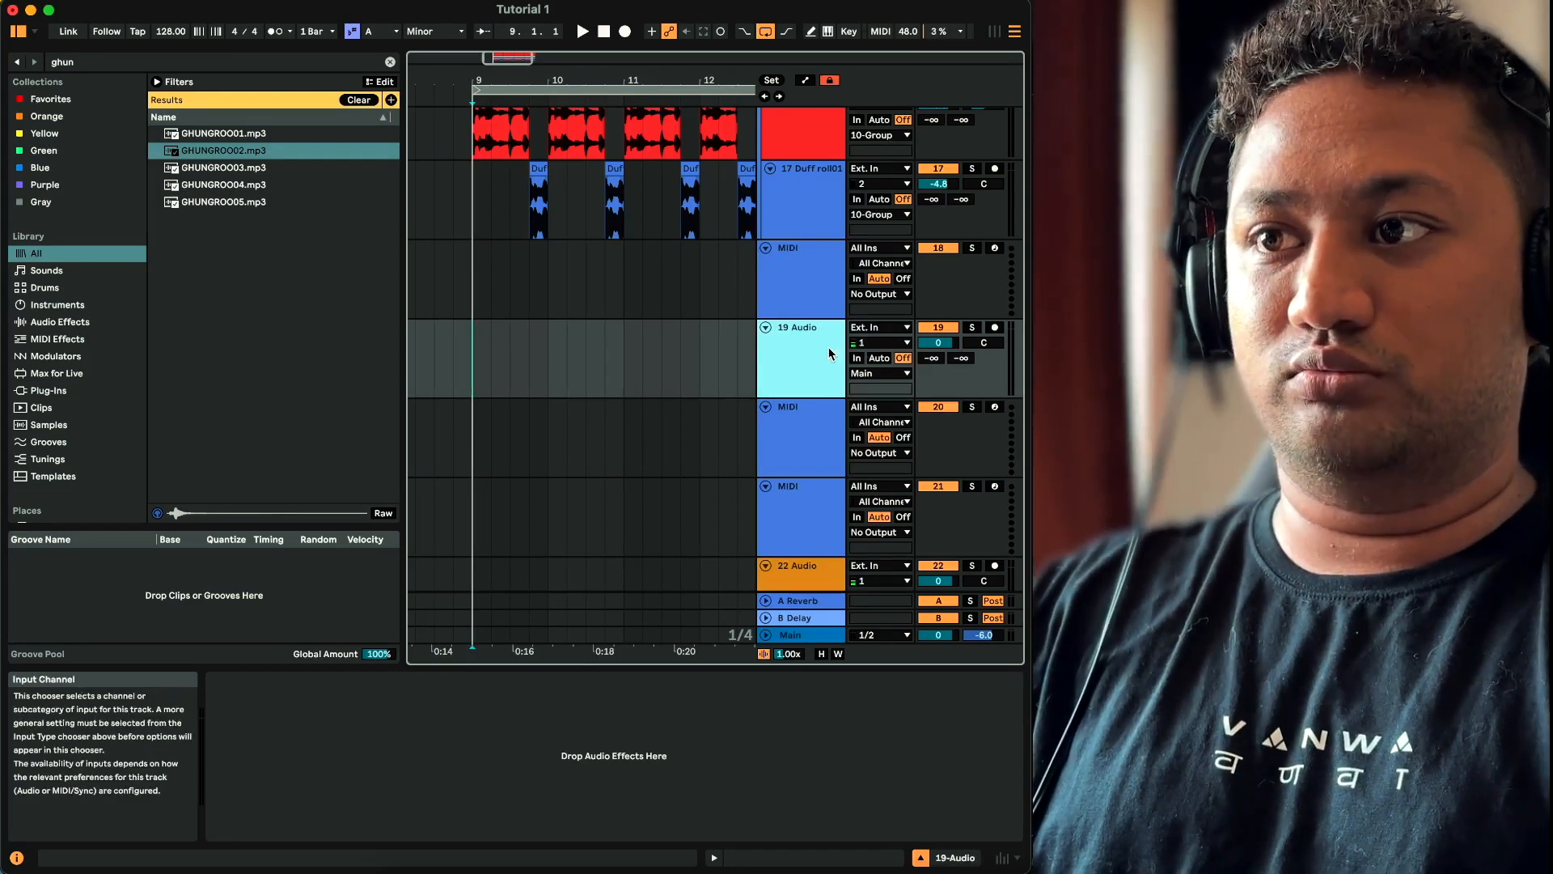
Examine the new audio track's routing and the other tracks' mixer channels in Session View, and return to the arrangement
key(Tab)
scroll(807, 356, right, 5)
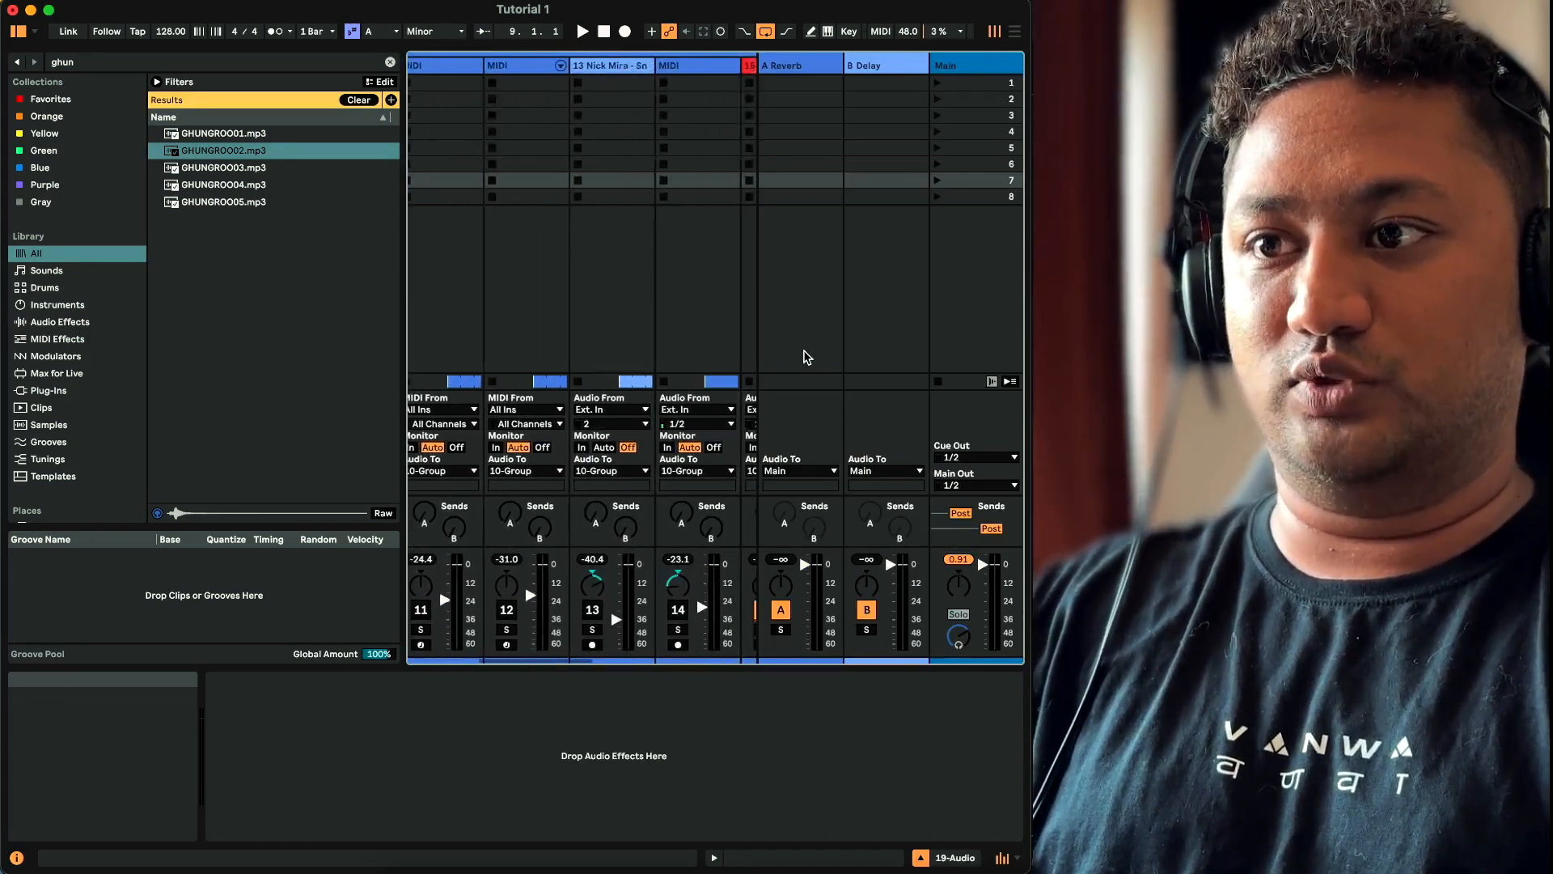
key(Tab)
key(Tab)
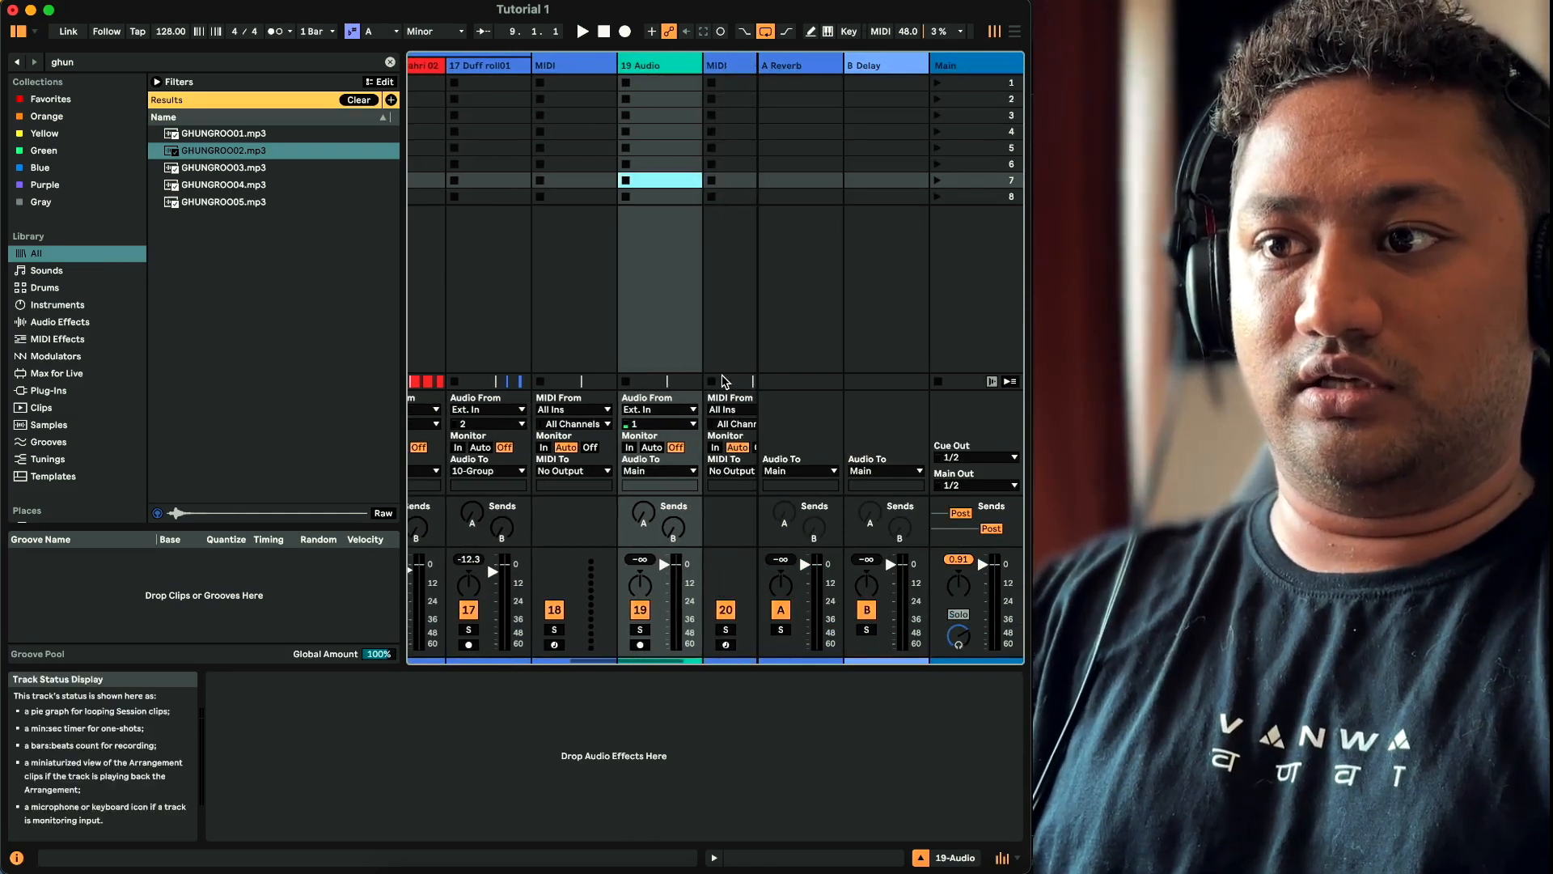
scroll(724, 381, right, 3)
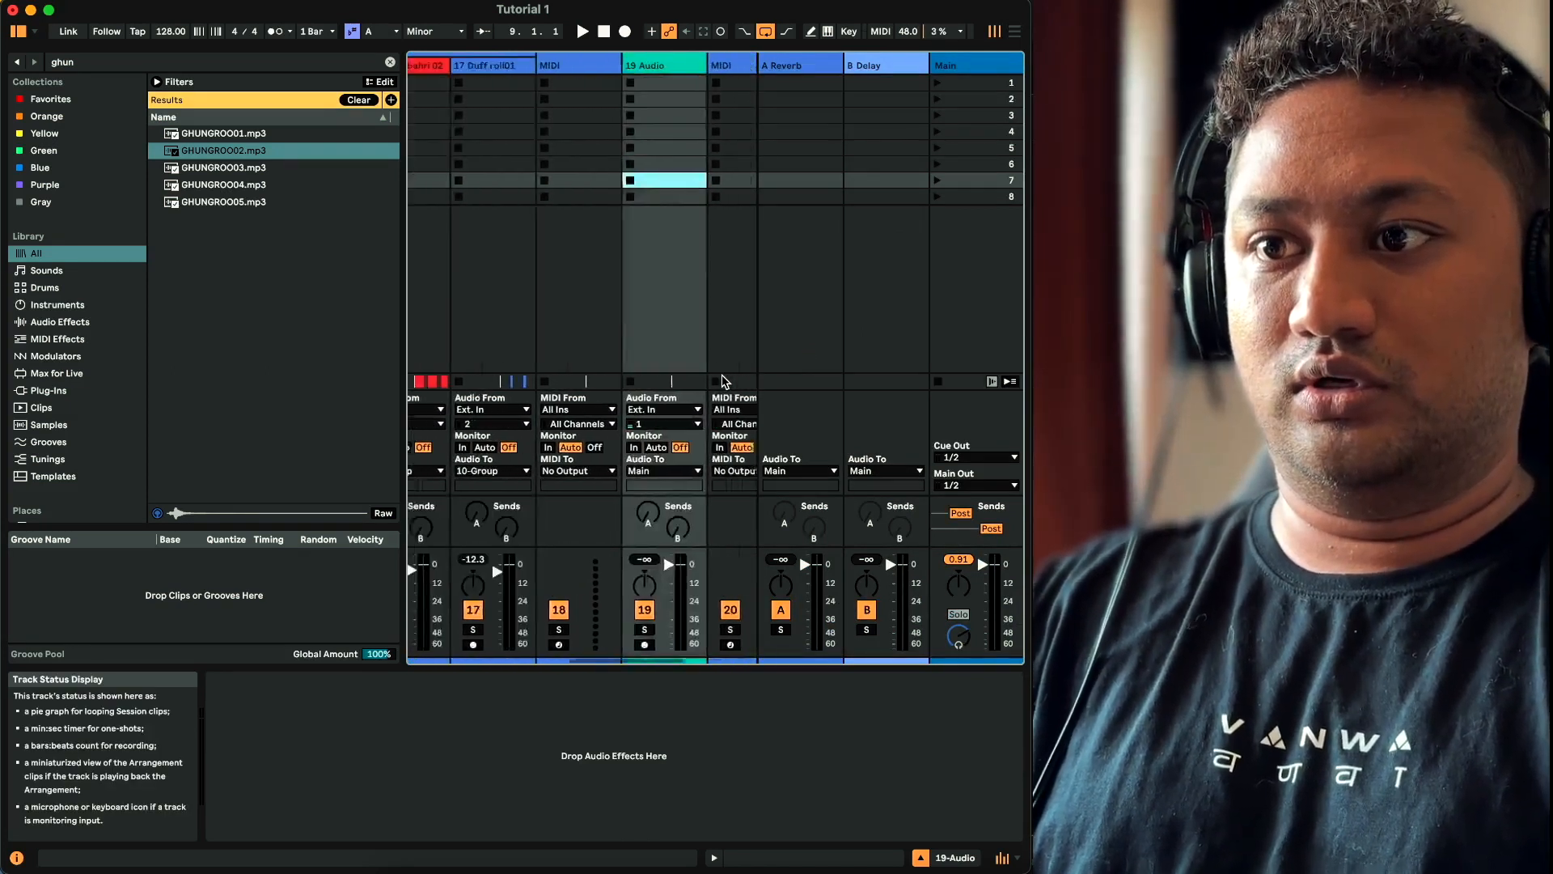
scroll(724, 381, left, 15)
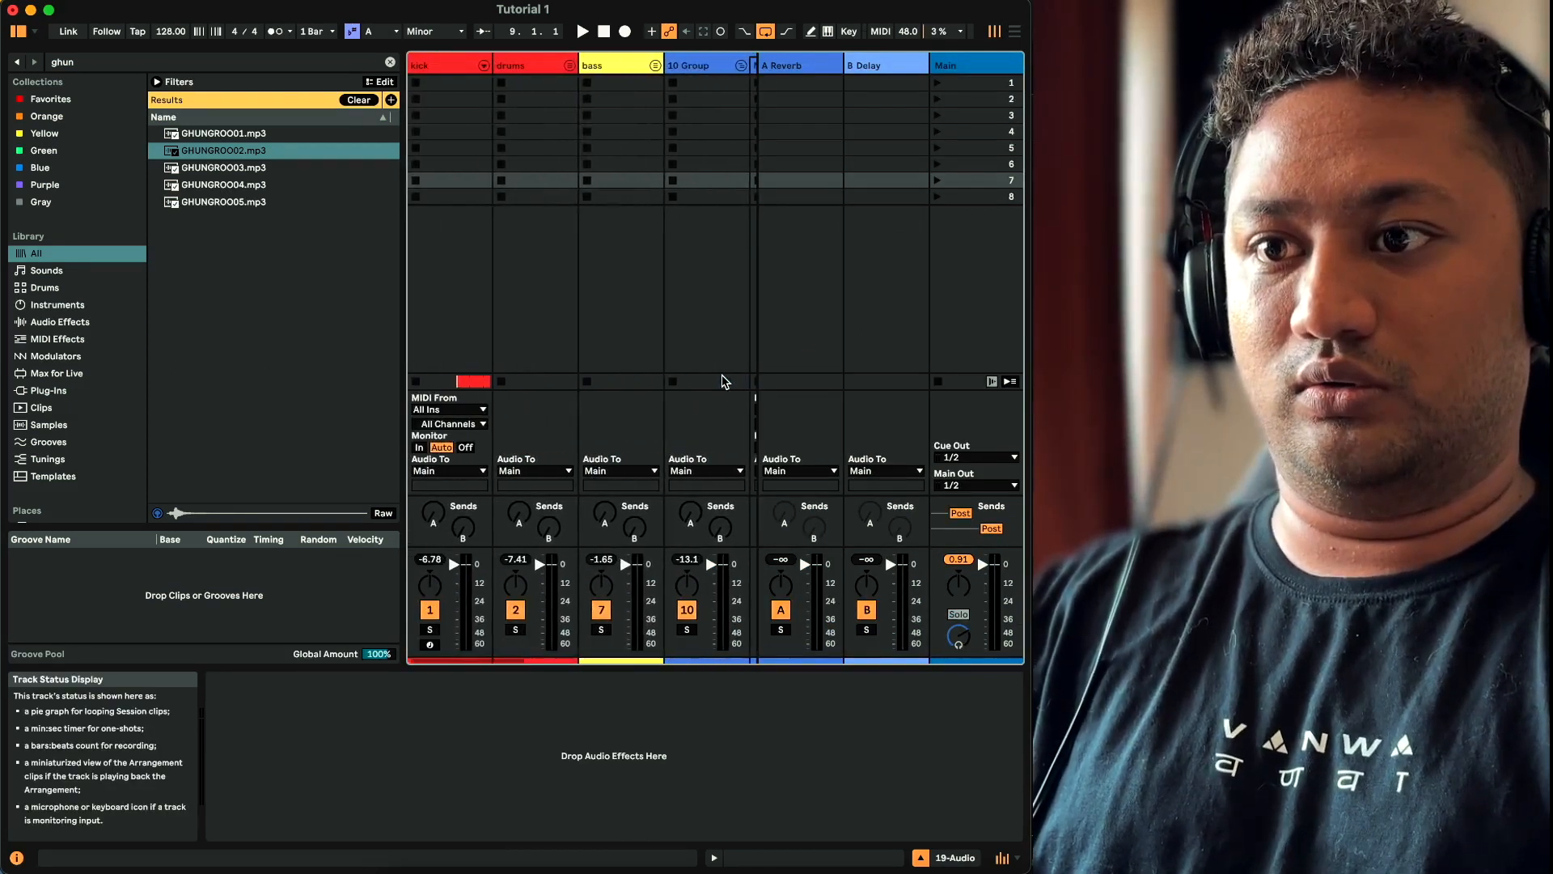
key(Tab)
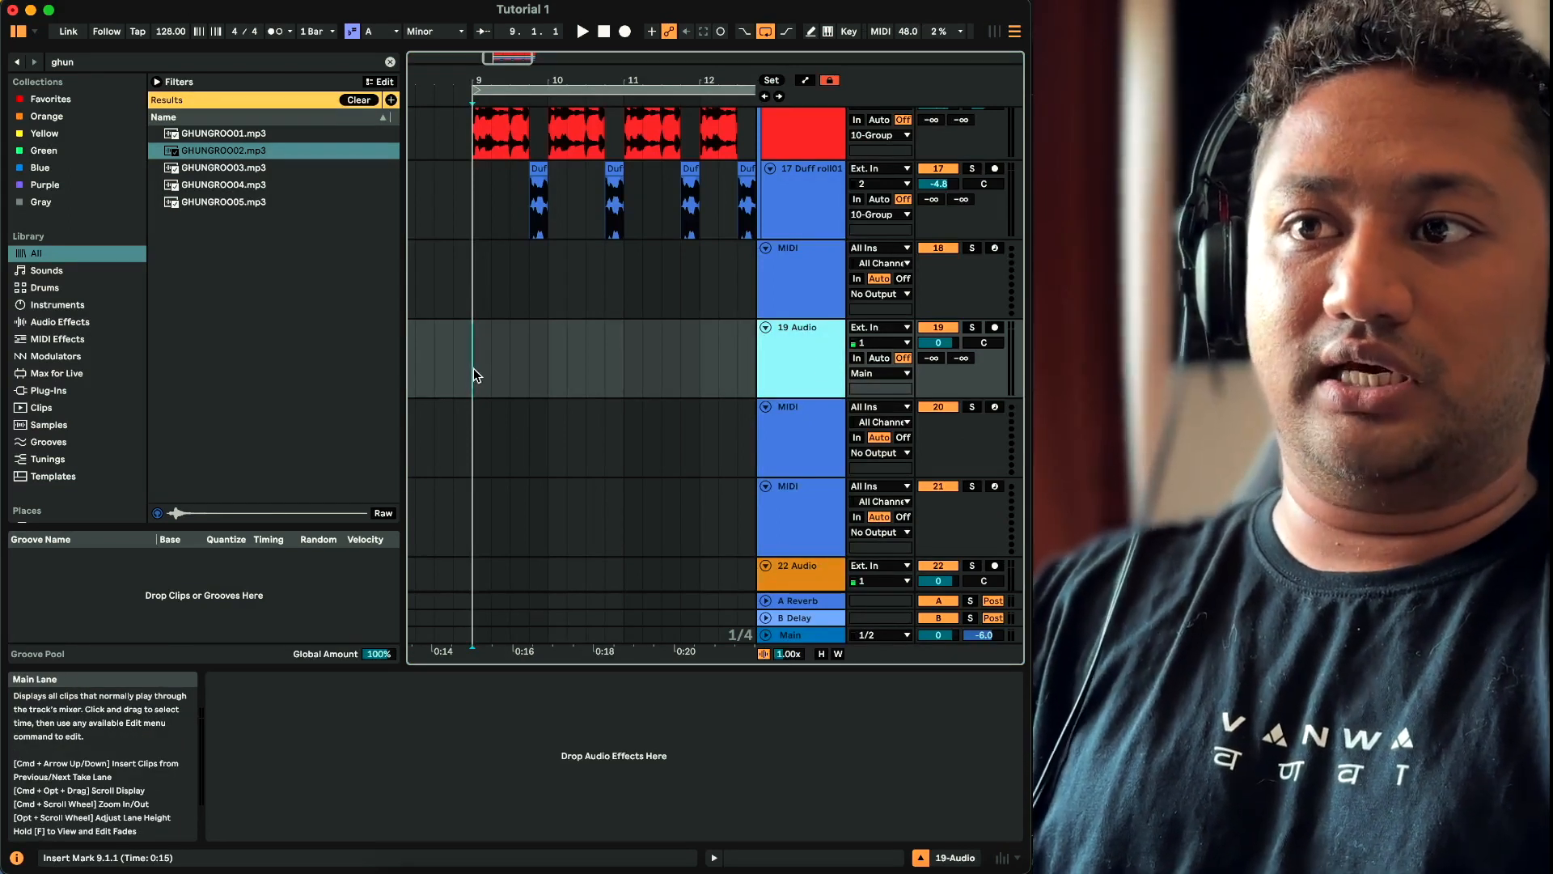
Place the insert point at bar 13 on the 19 Audio track, and solo and arm that track for recording
key(minus)
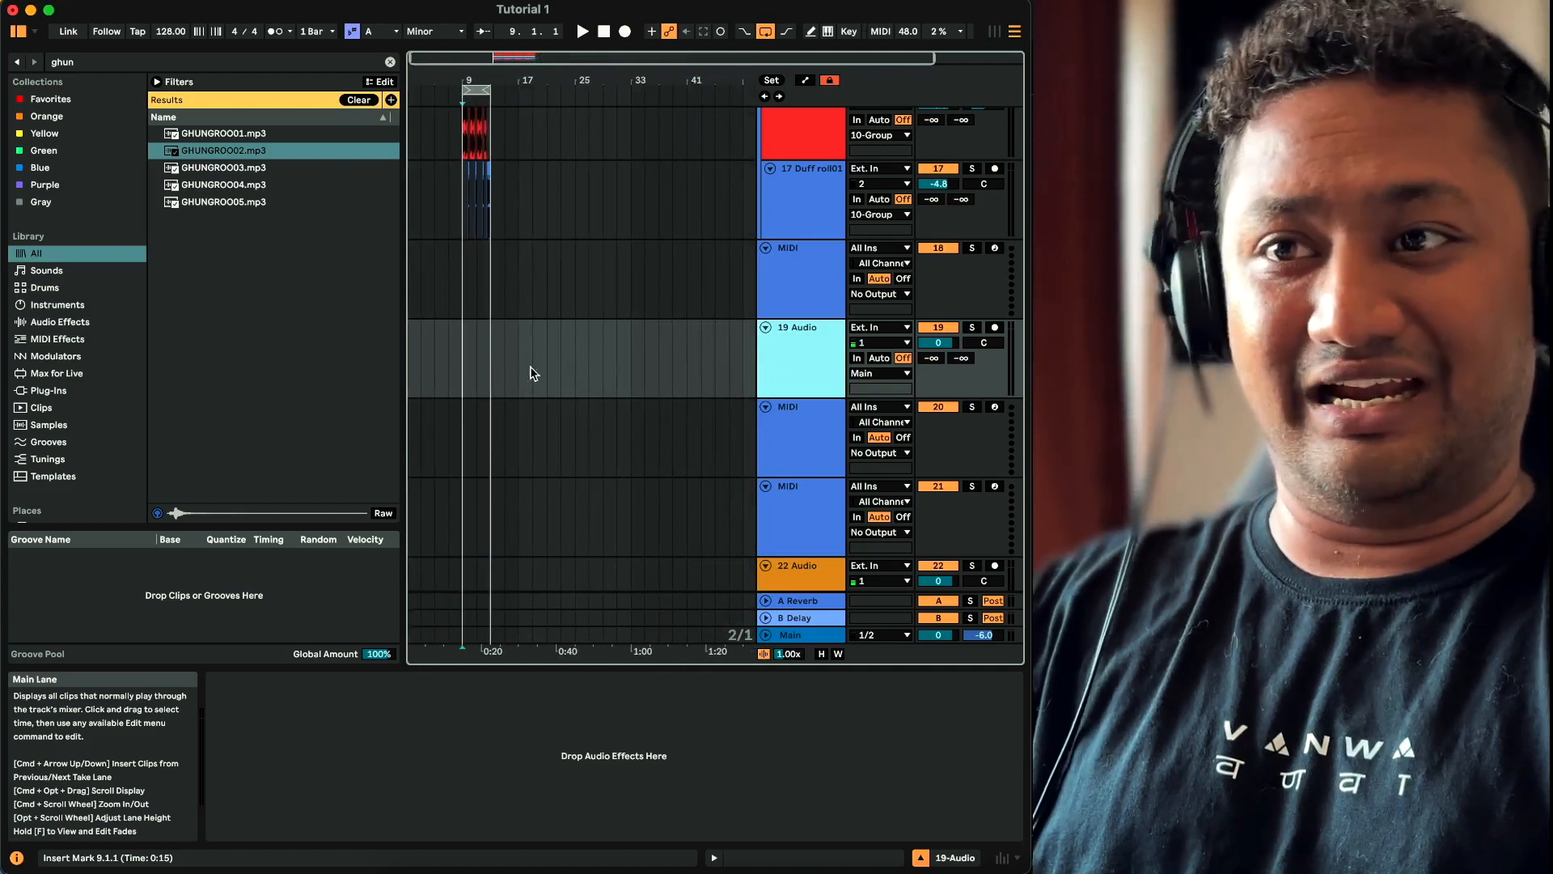
click(488, 367)
key(plus)
click(972, 327)
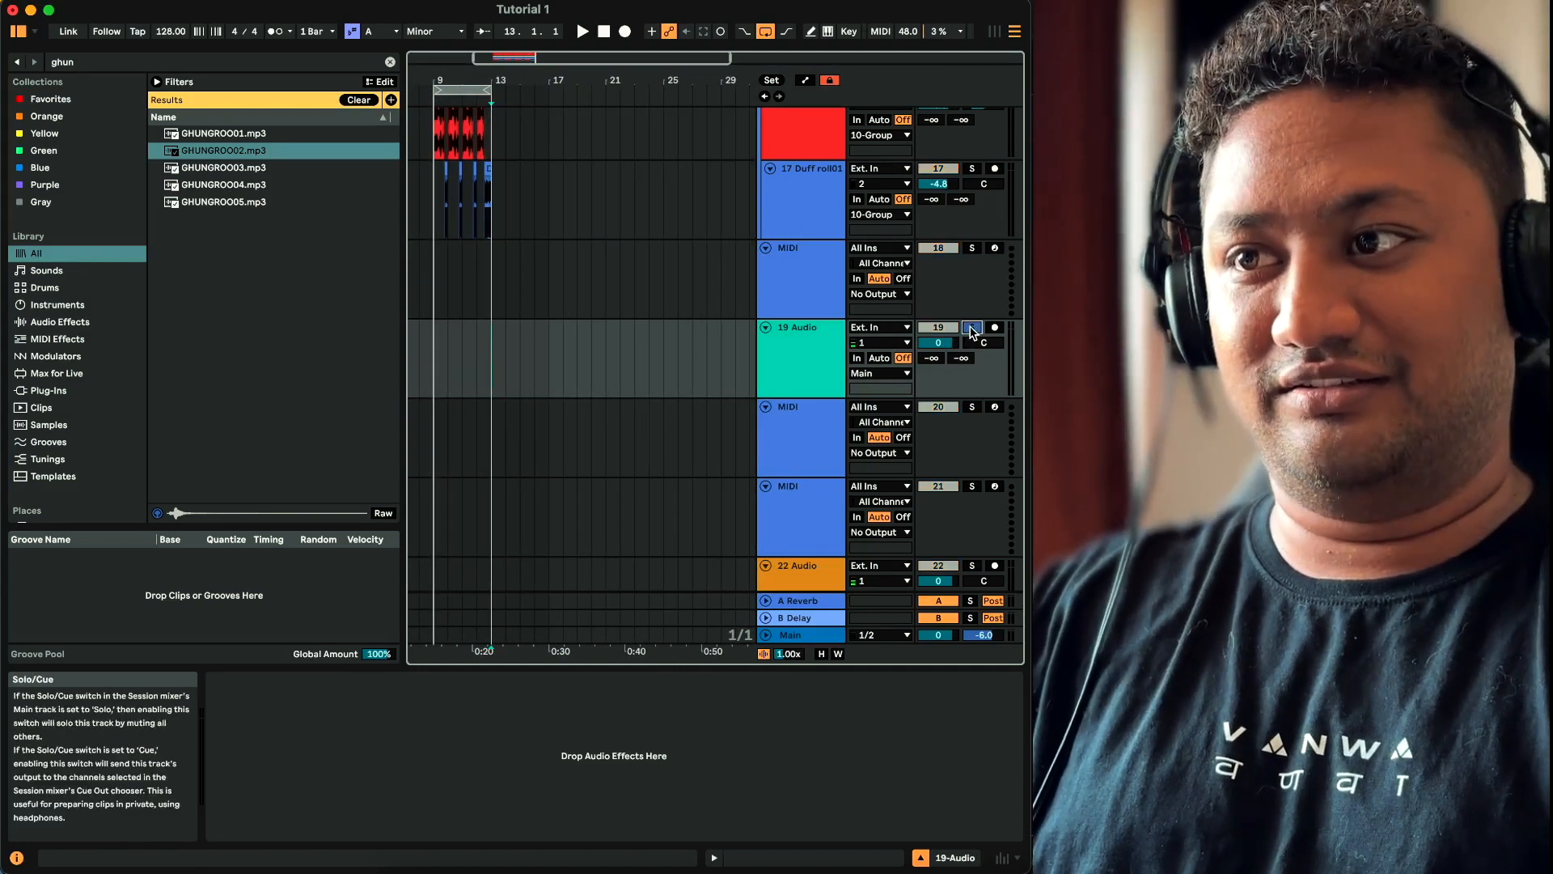
key(space)
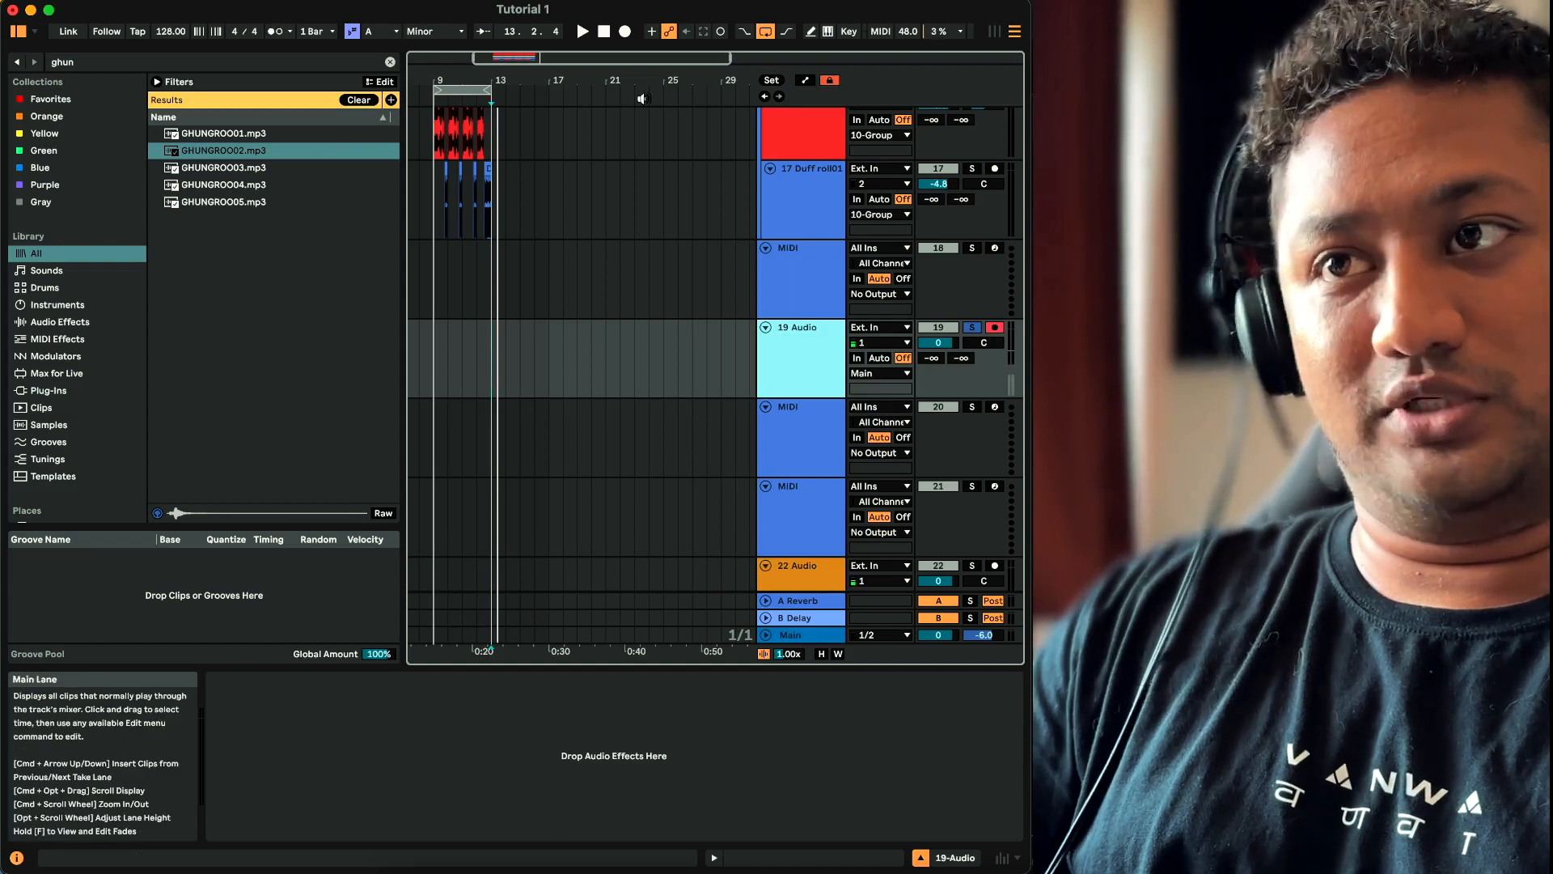
Record trial microphone takes on the 19 Audio track, starting each from bar 13
click(512, 327)
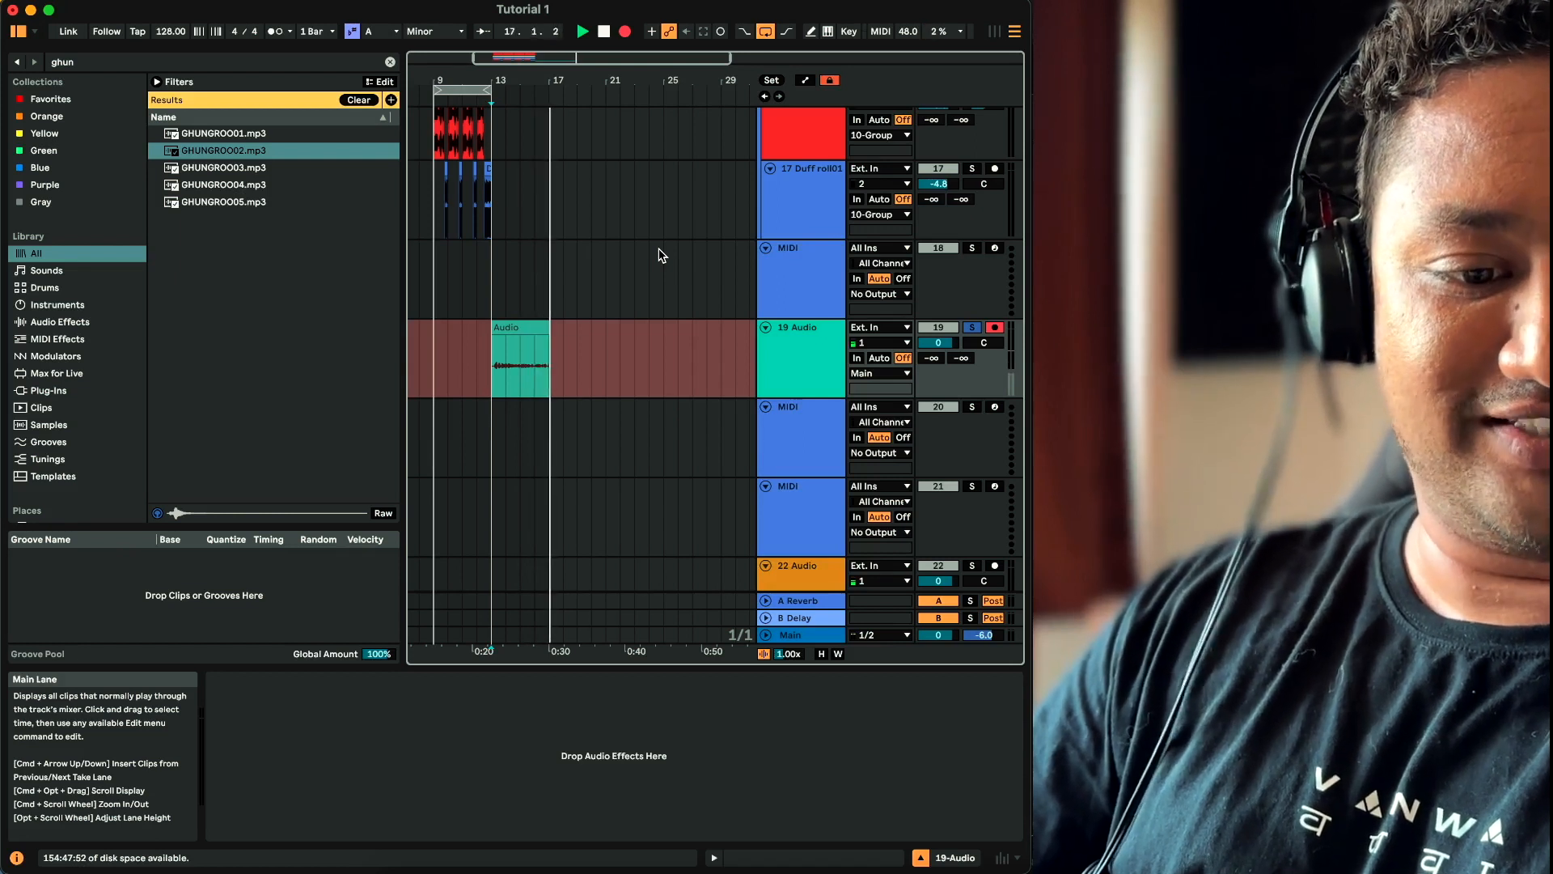
key(F9)
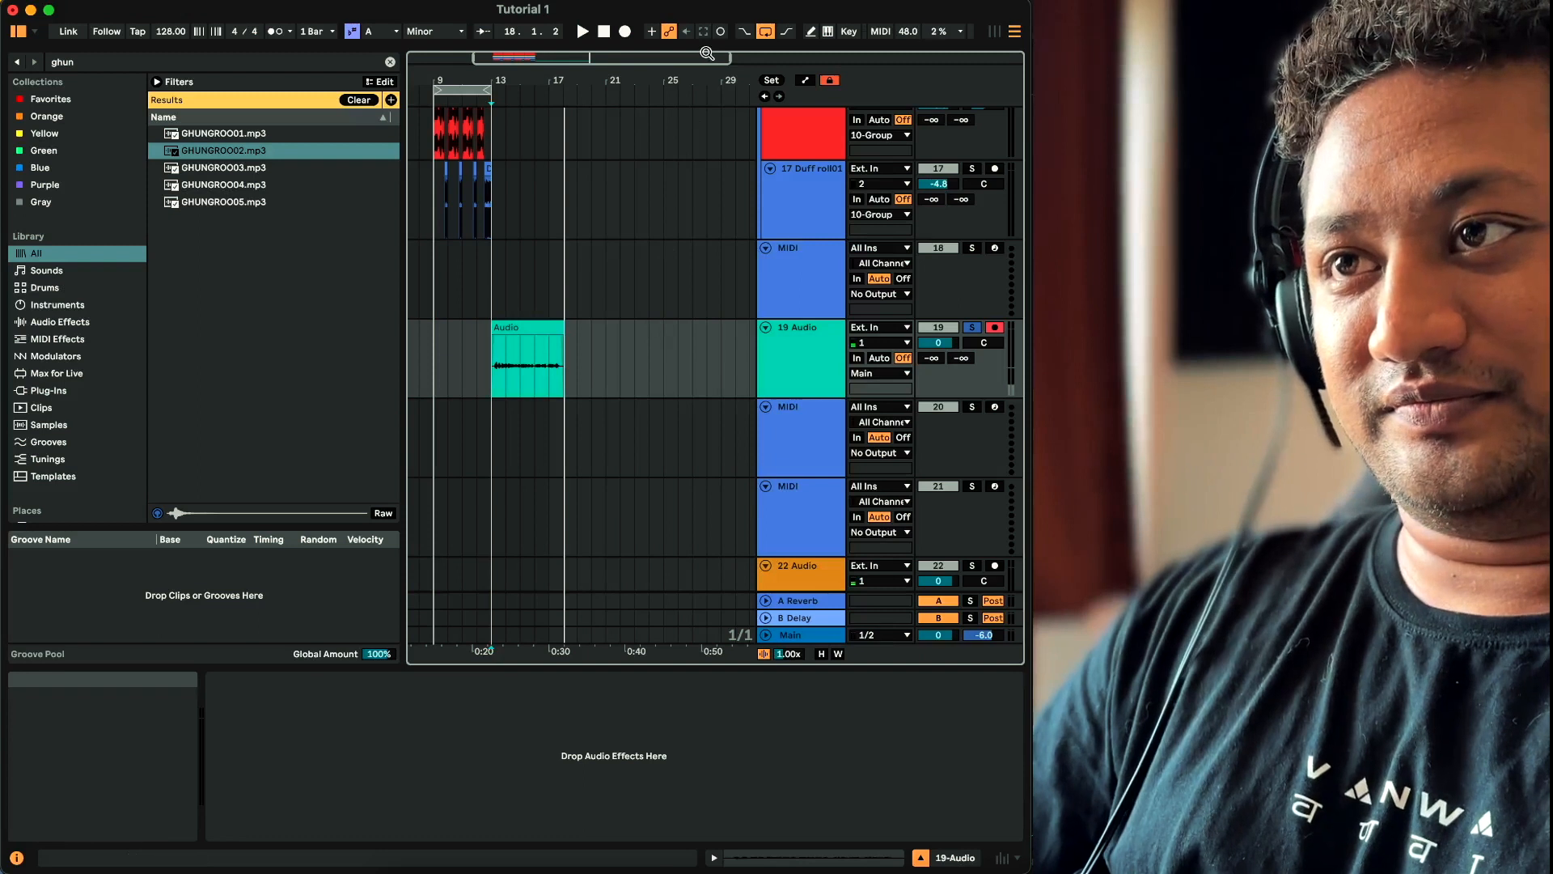
key(space)
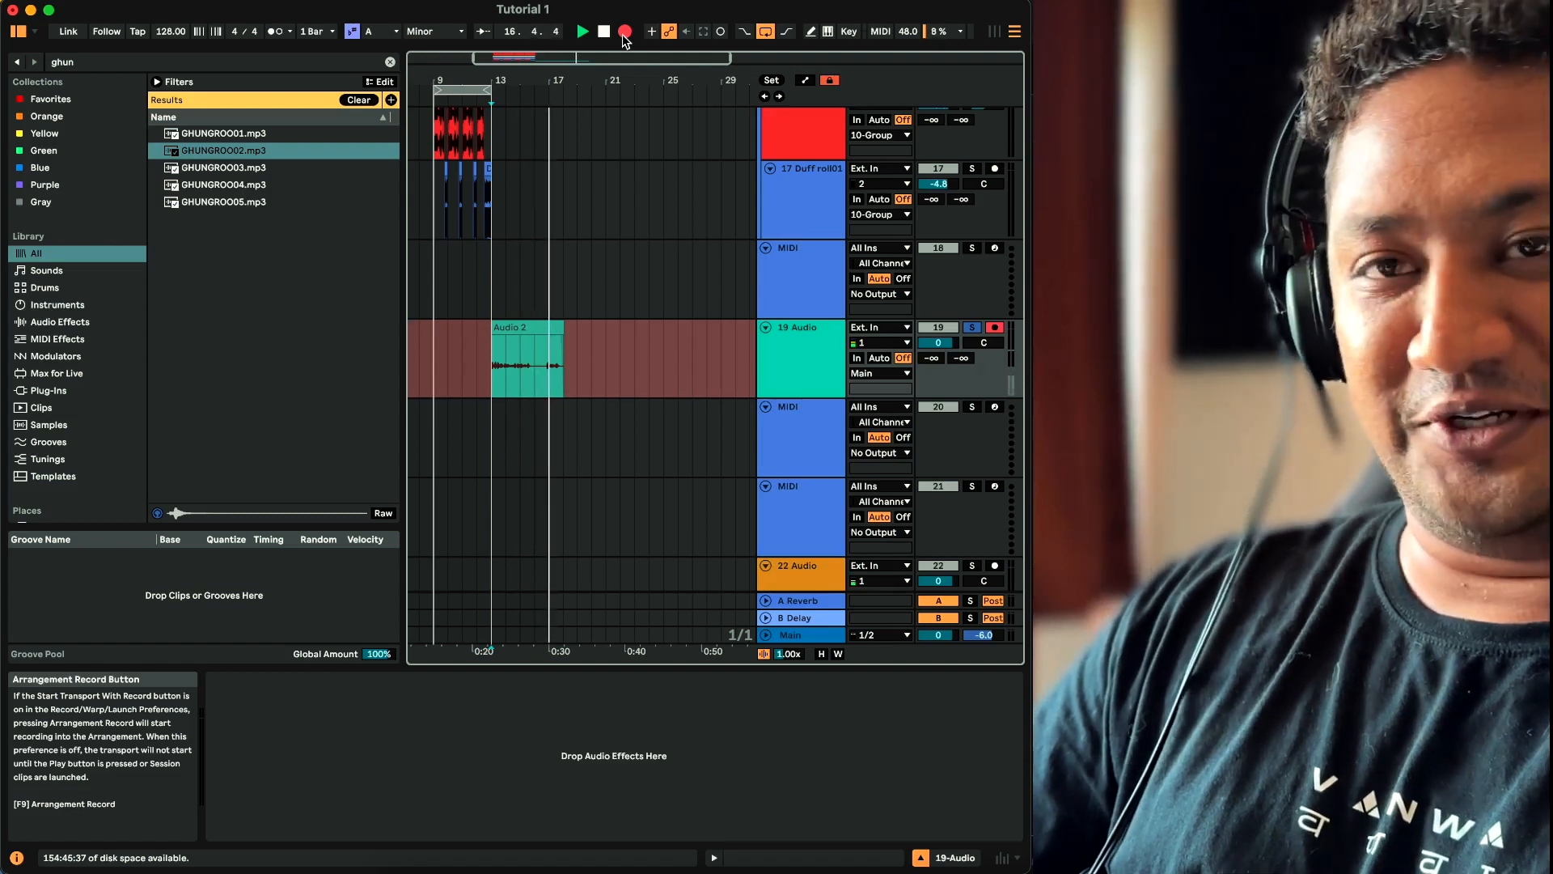
click(624, 34)
click(492, 361)
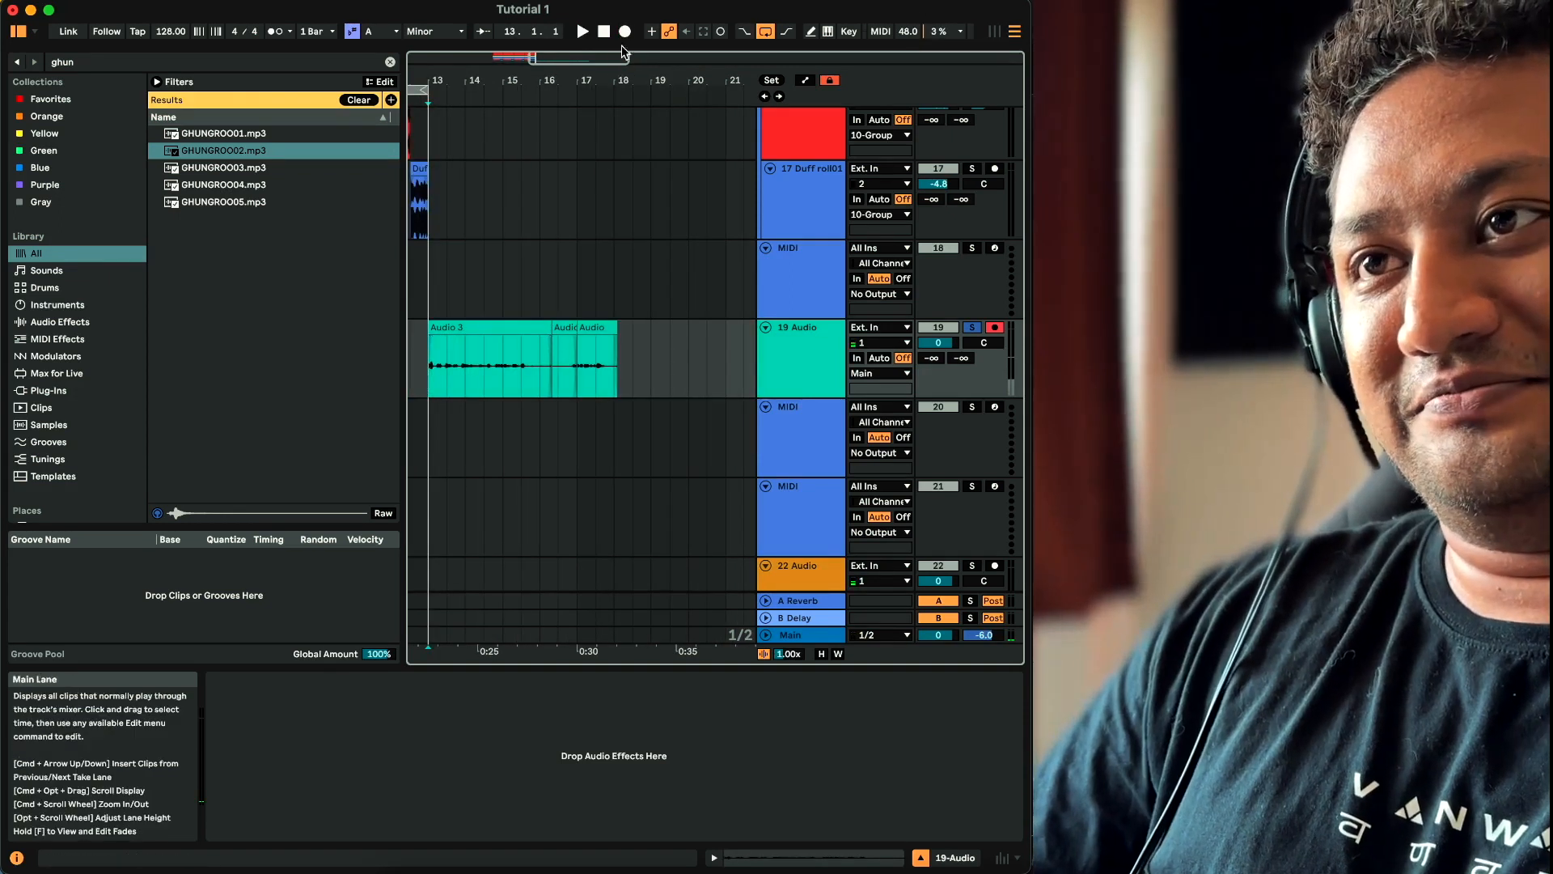
Record a fresh take from bar 13 to just past bar 19 on the 19 Audio track and disarm the track
click(622, 33)
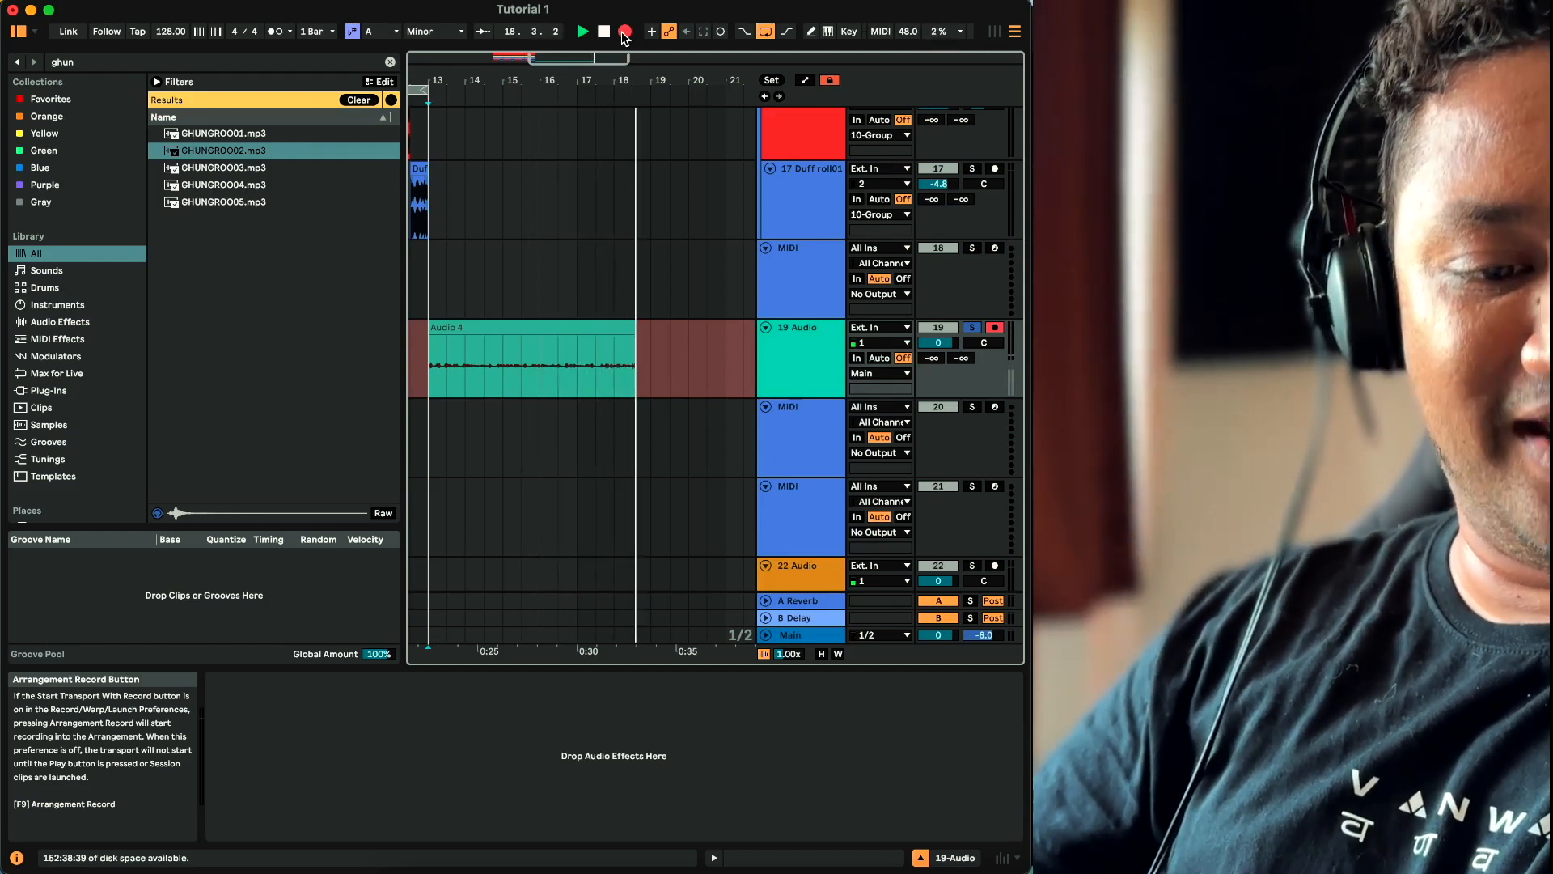
key(F9)
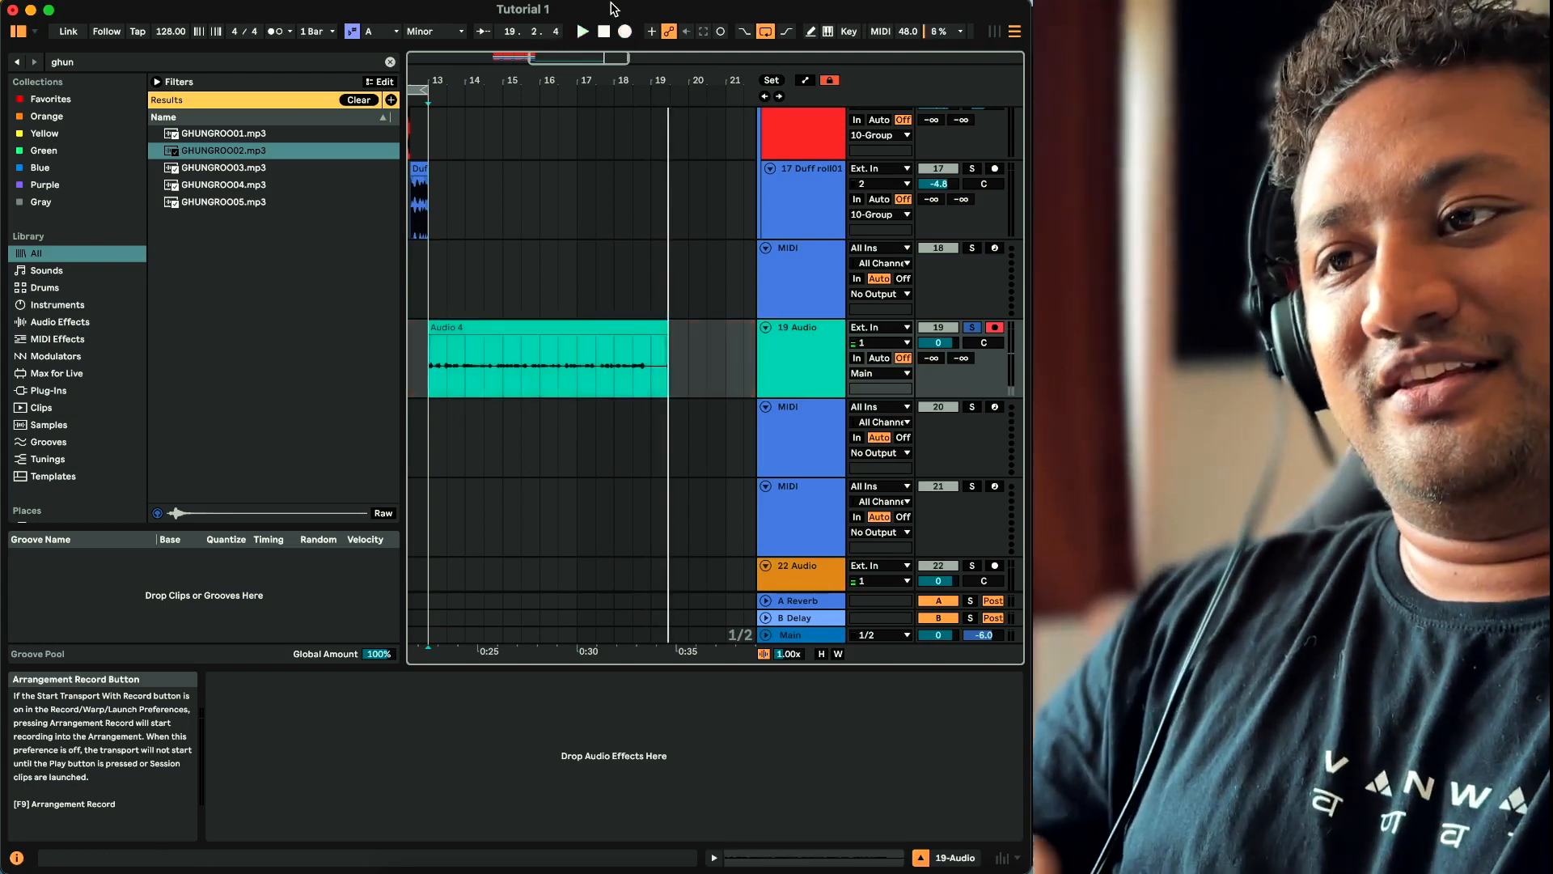
click(538, 328)
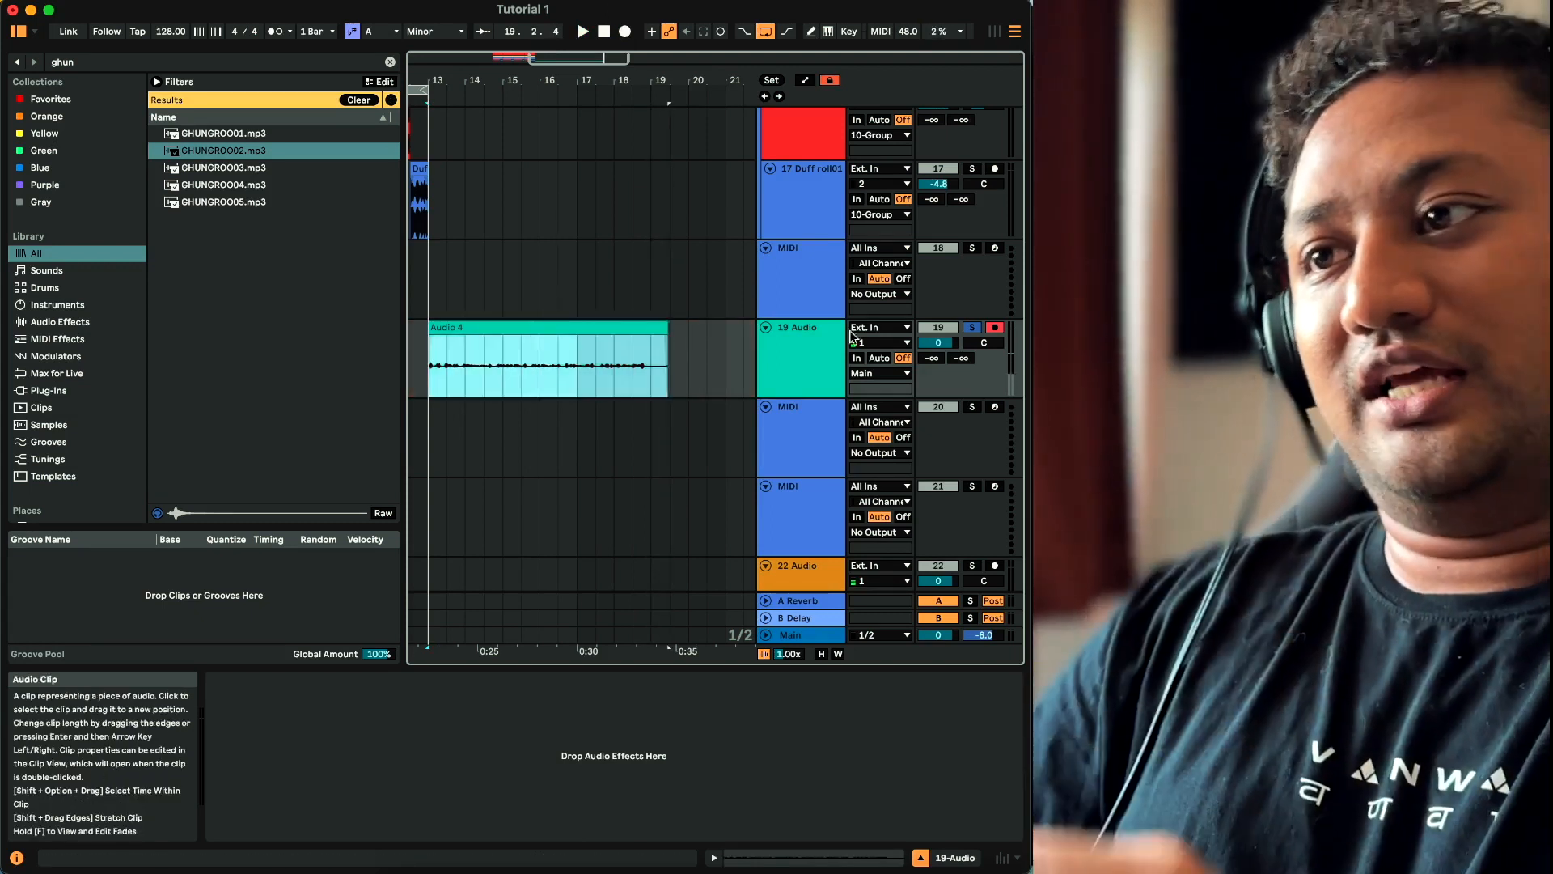
click(995, 329)
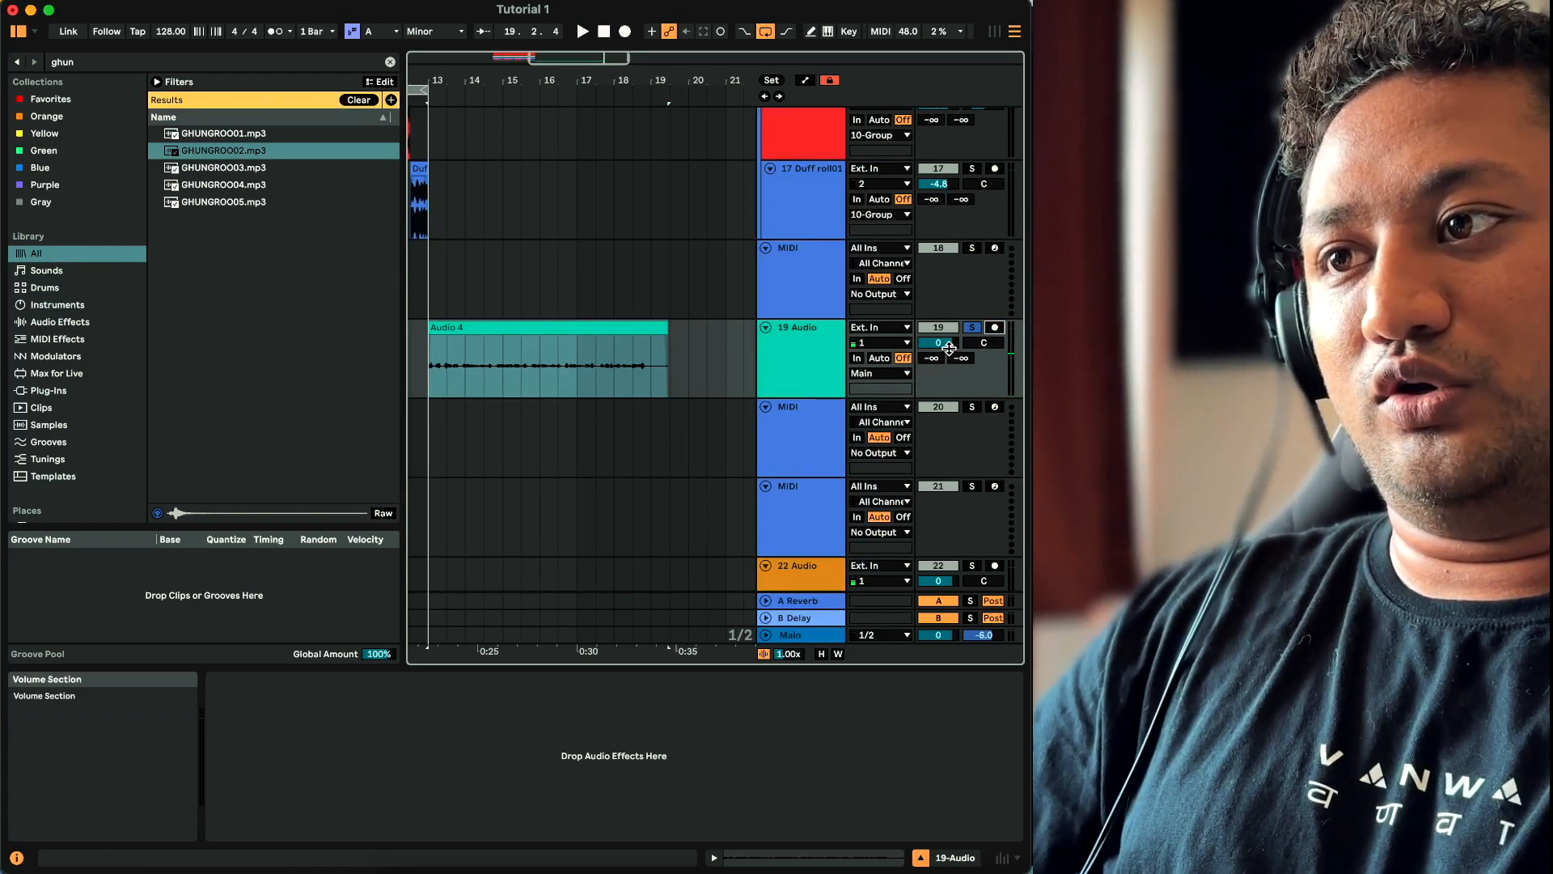
Play back the recorded take, delete its tail from bar 19 onward, and open the remaining clip's sample settings
key(space)
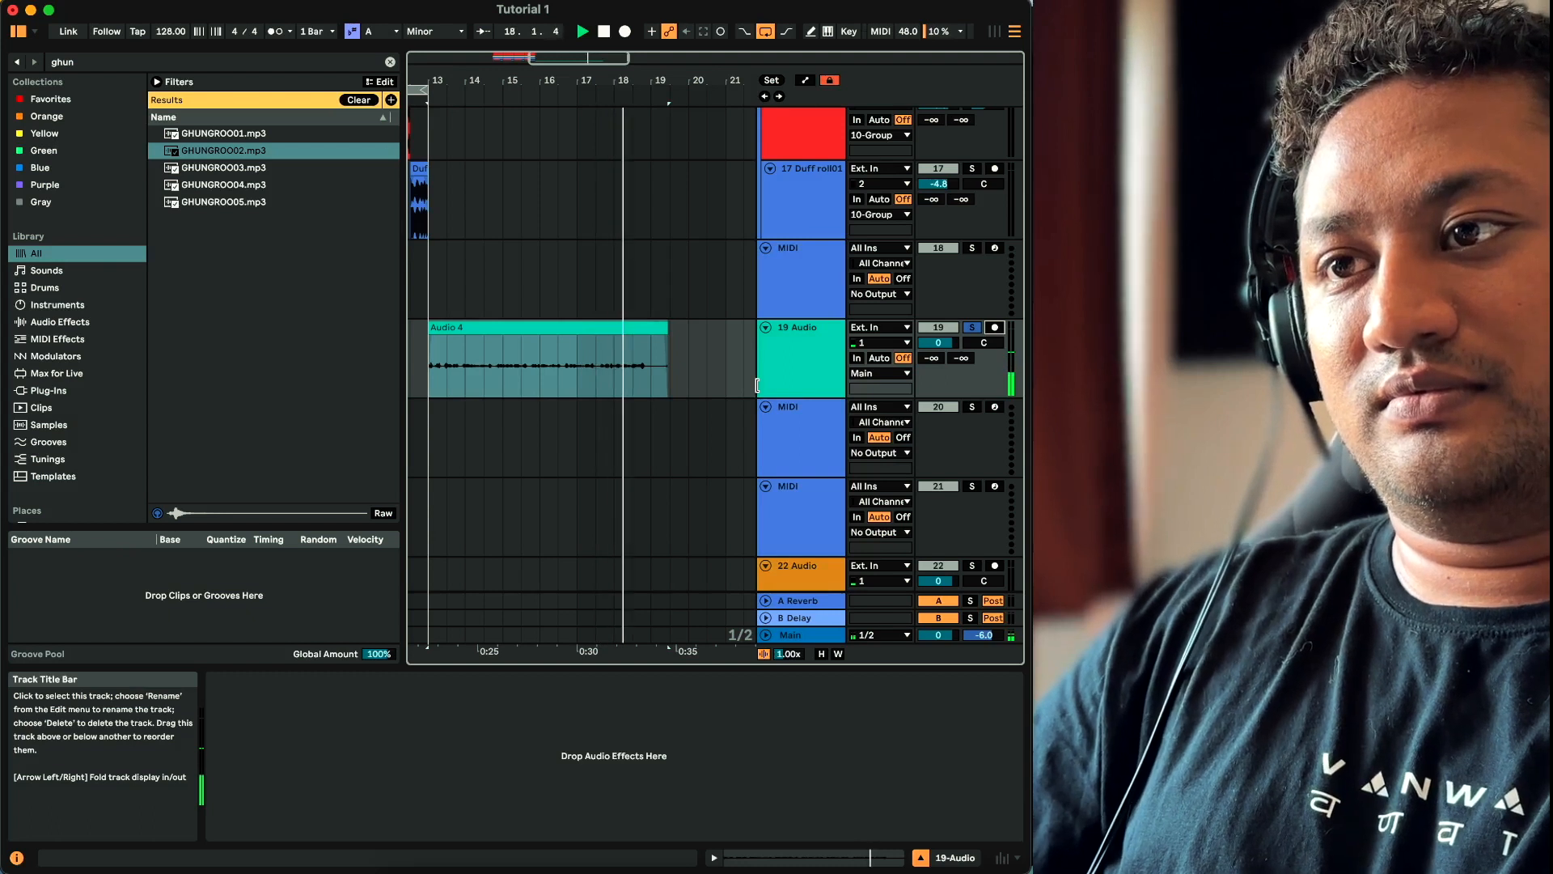
drag(653, 381, 711, 374)
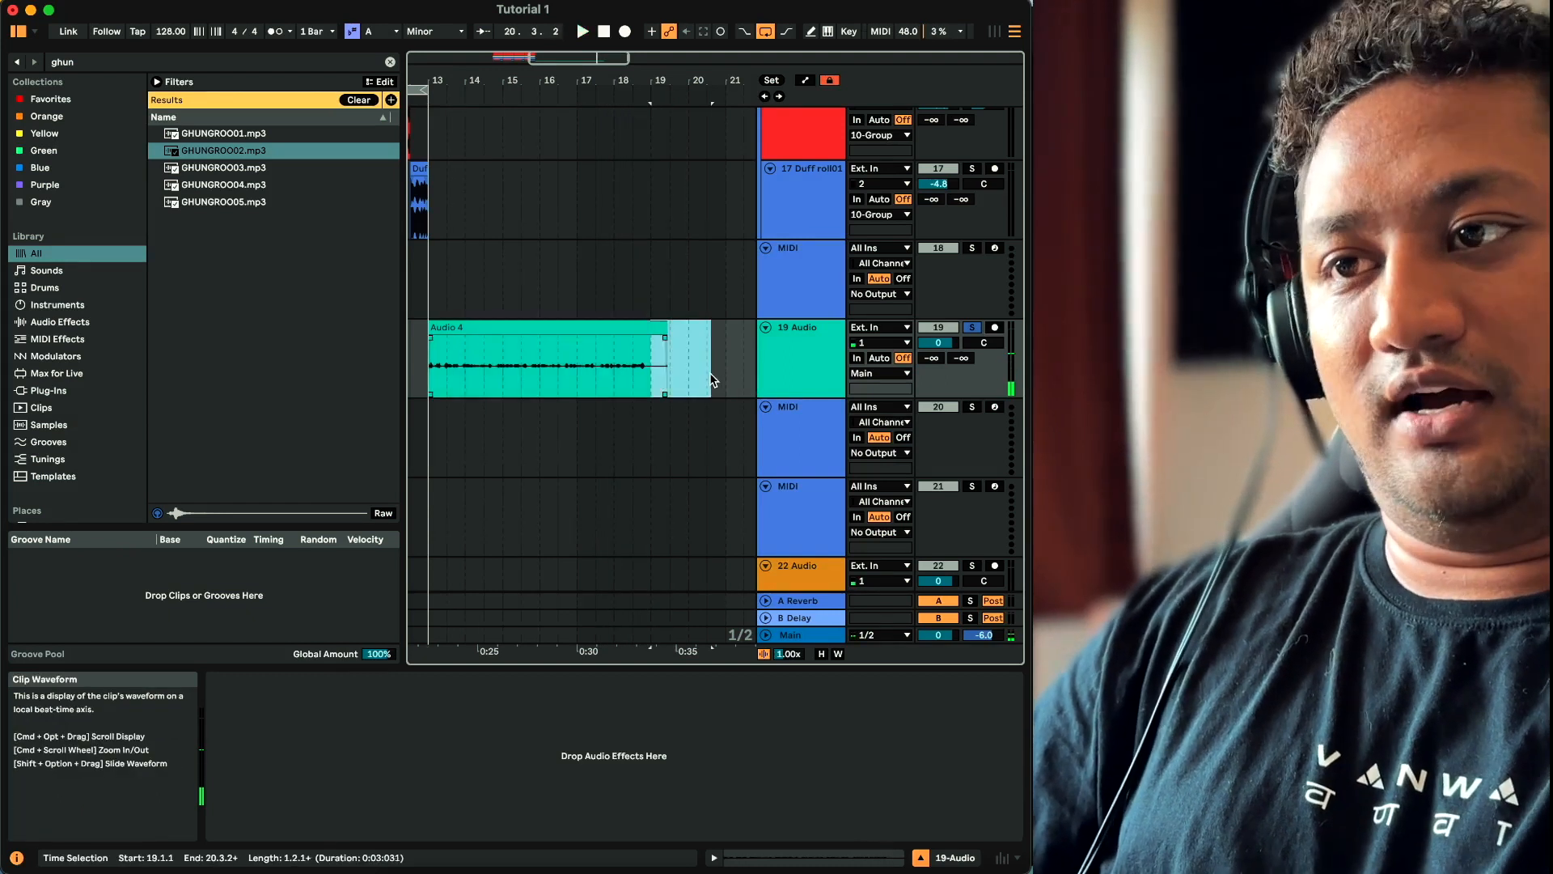
key(space)
key(Delete)
click(572, 338)
double_click(573, 331)
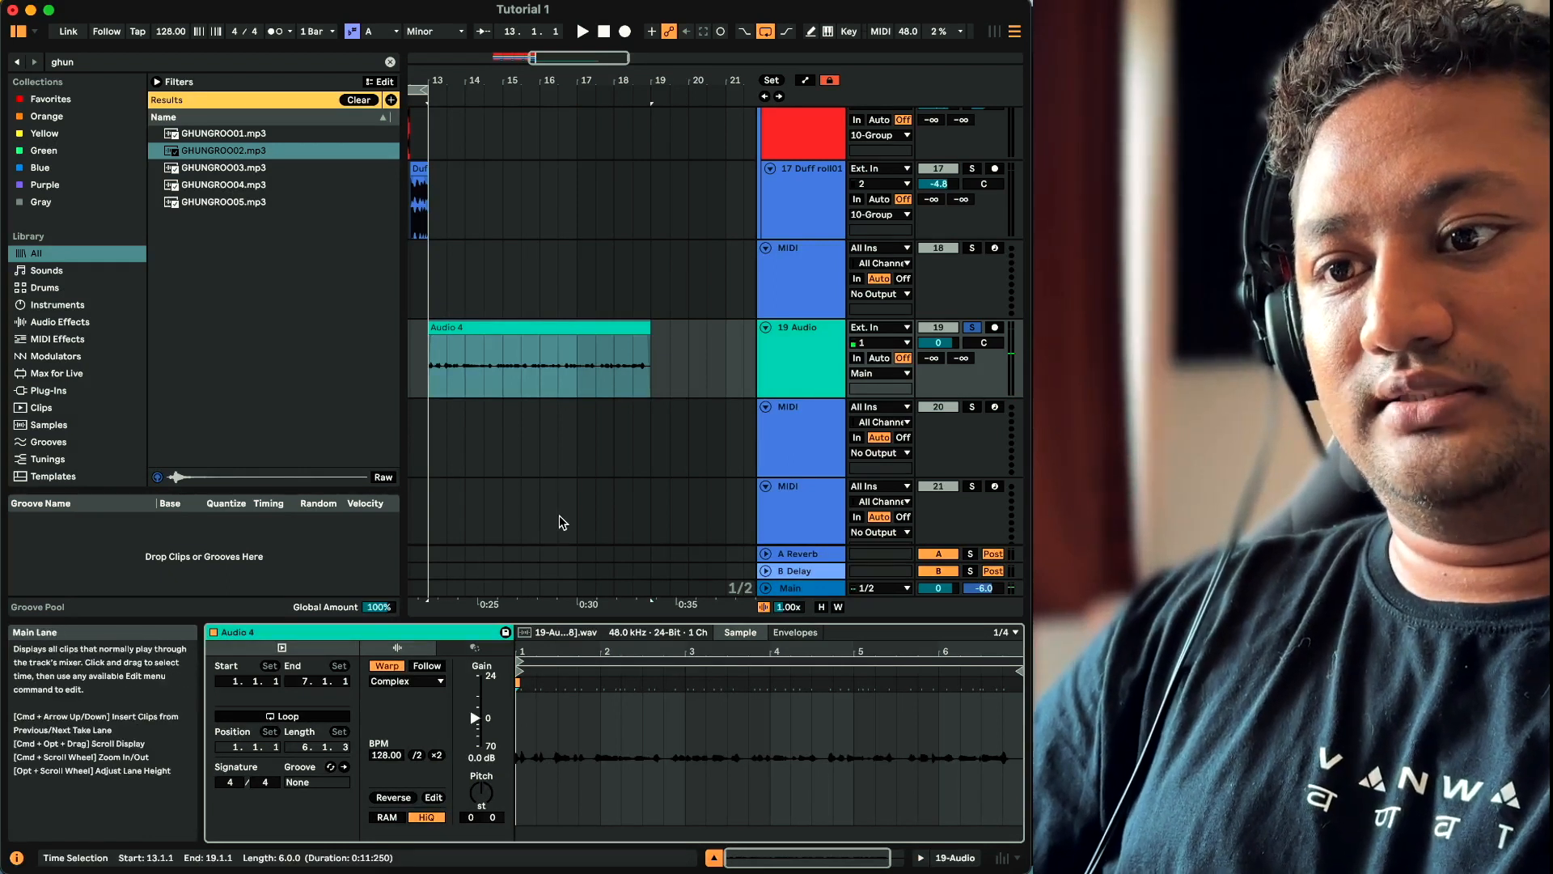
Set the recorded clip's gain to -0.7 dB, play it back, and select its track to search the browser for an effect
click(530, 328)
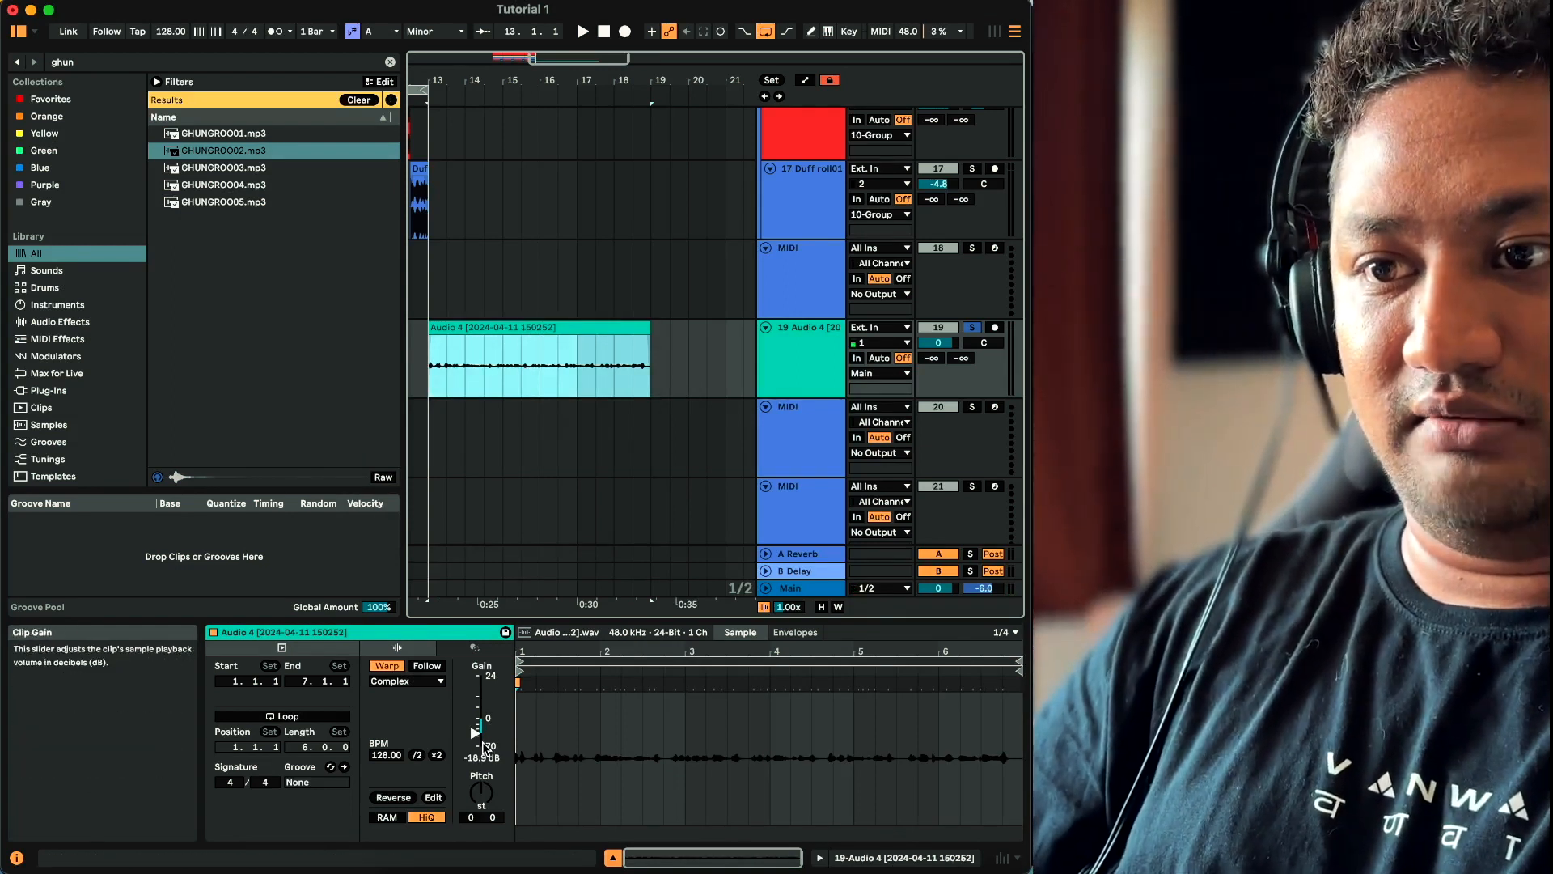
drag(476, 736, 475, 719)
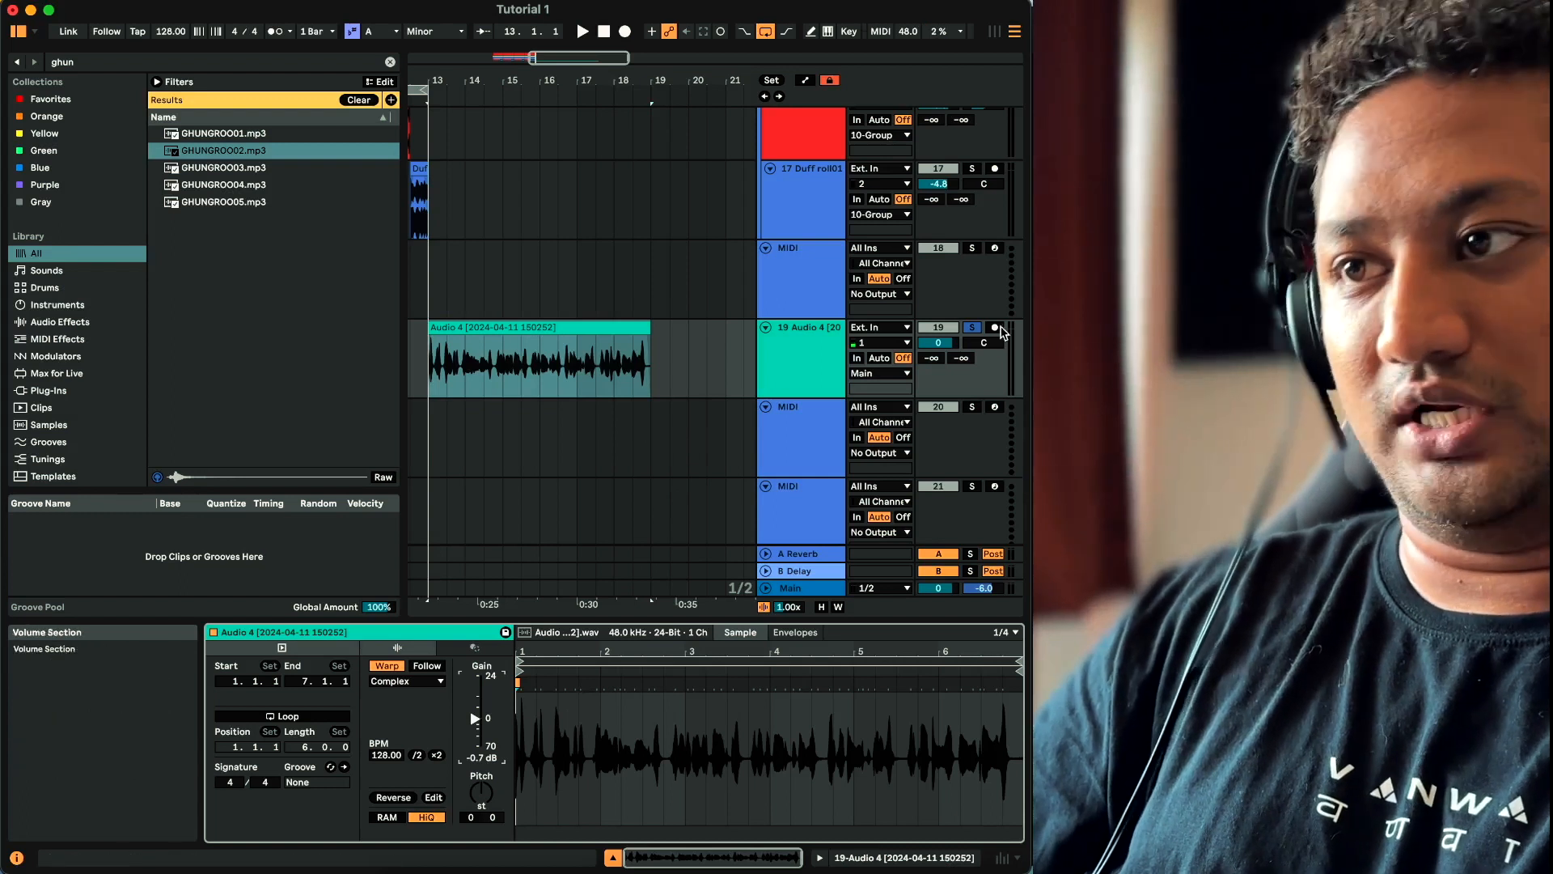
key(space)
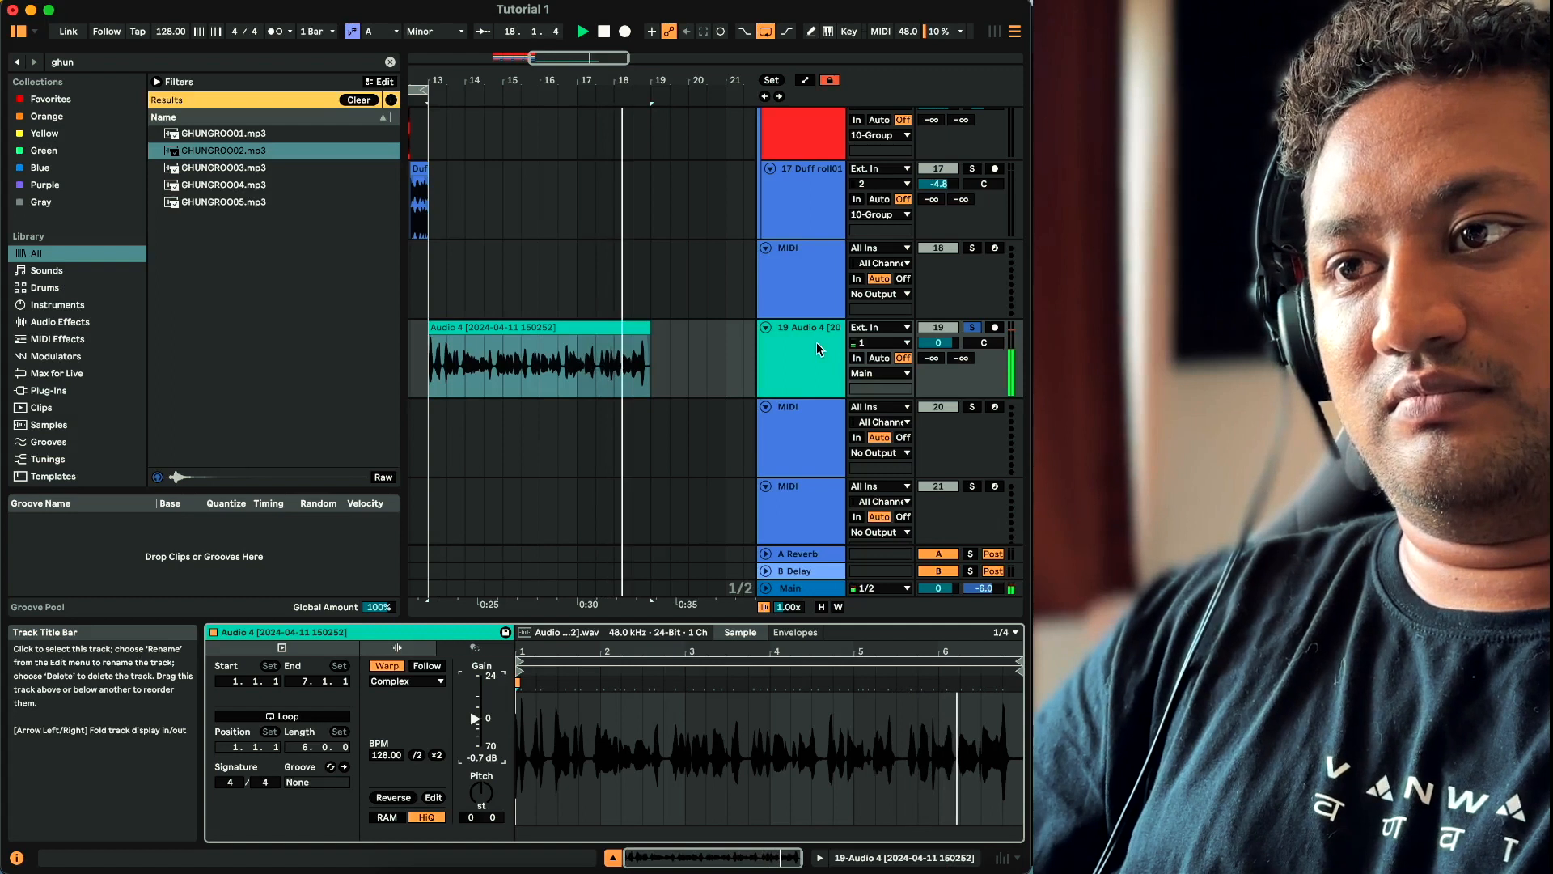
click(817, 350)
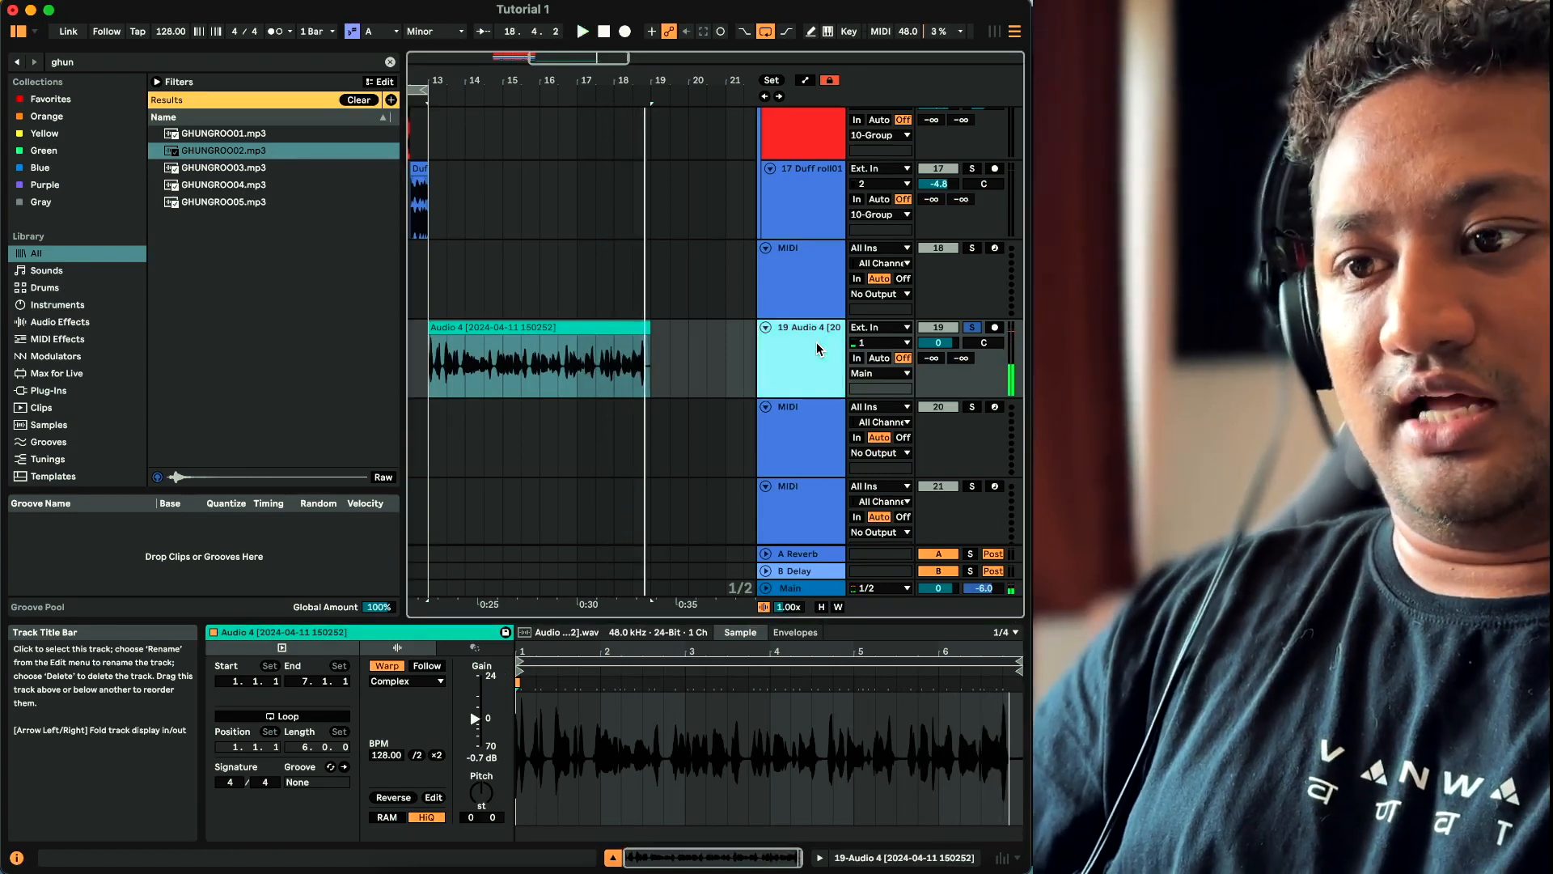
key(super+f)
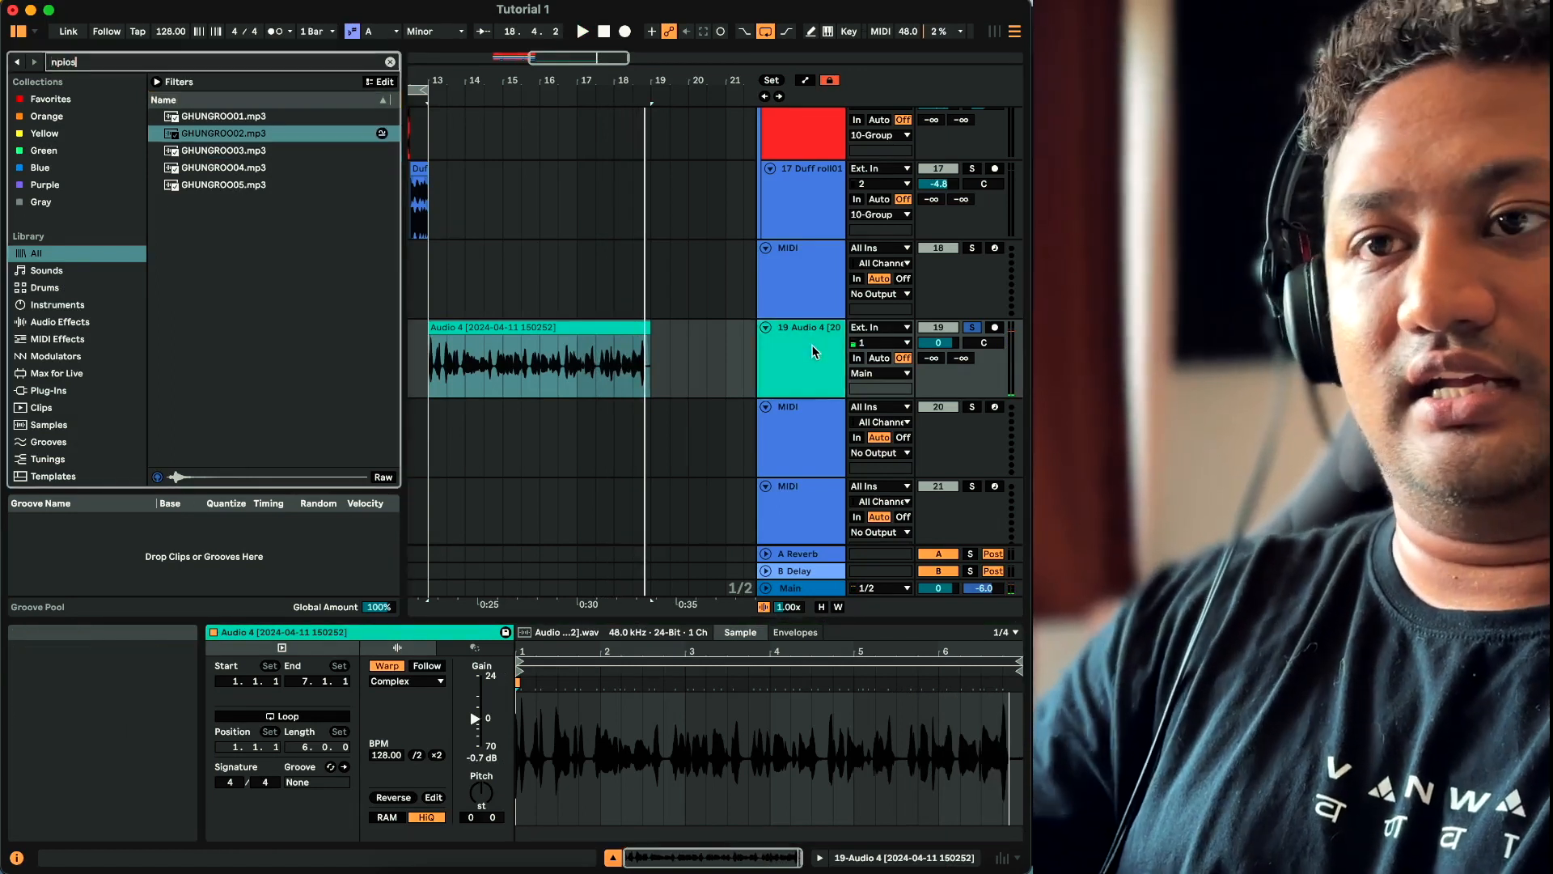
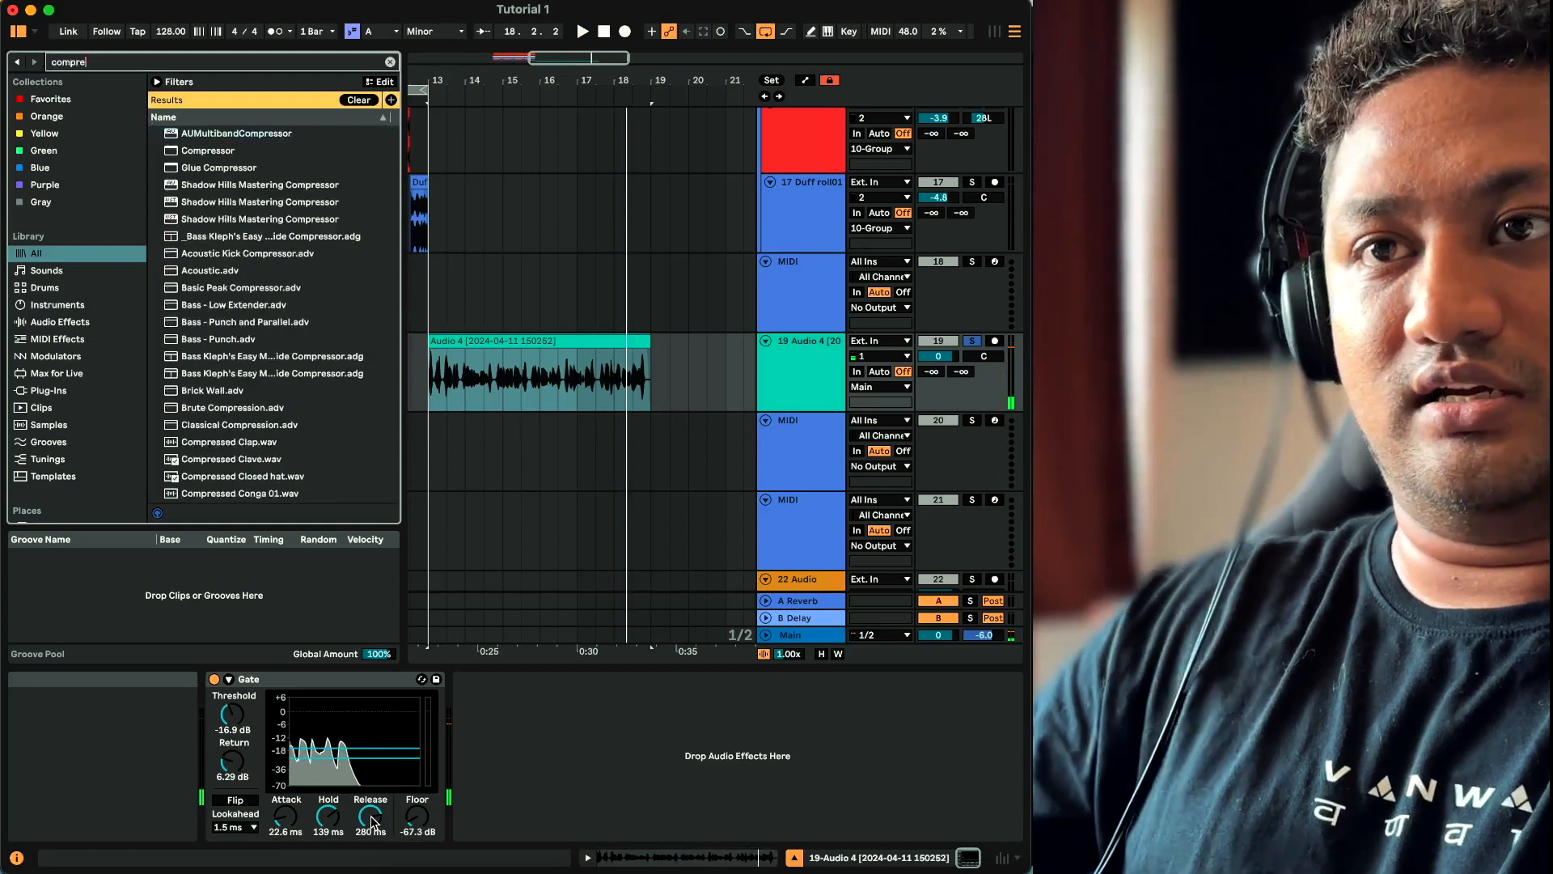
Add a Compressor after the Gate on the 19 Audio track, set its threshold to -14.2 dB during playback, and show its activity view
key(Return)
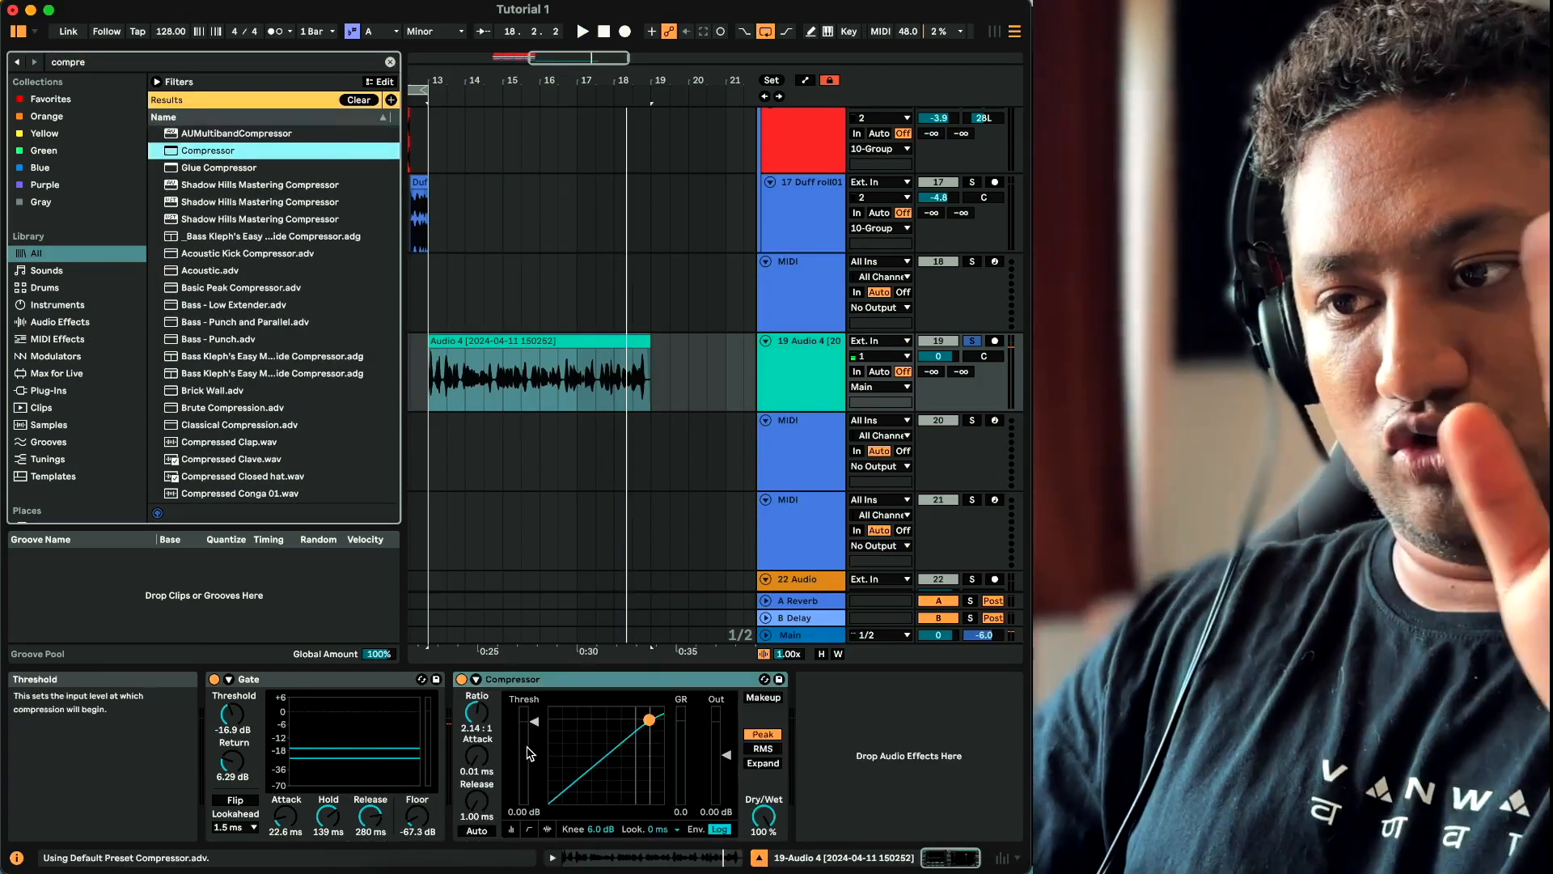
drag(531, 730, 531, 755)
key(space)
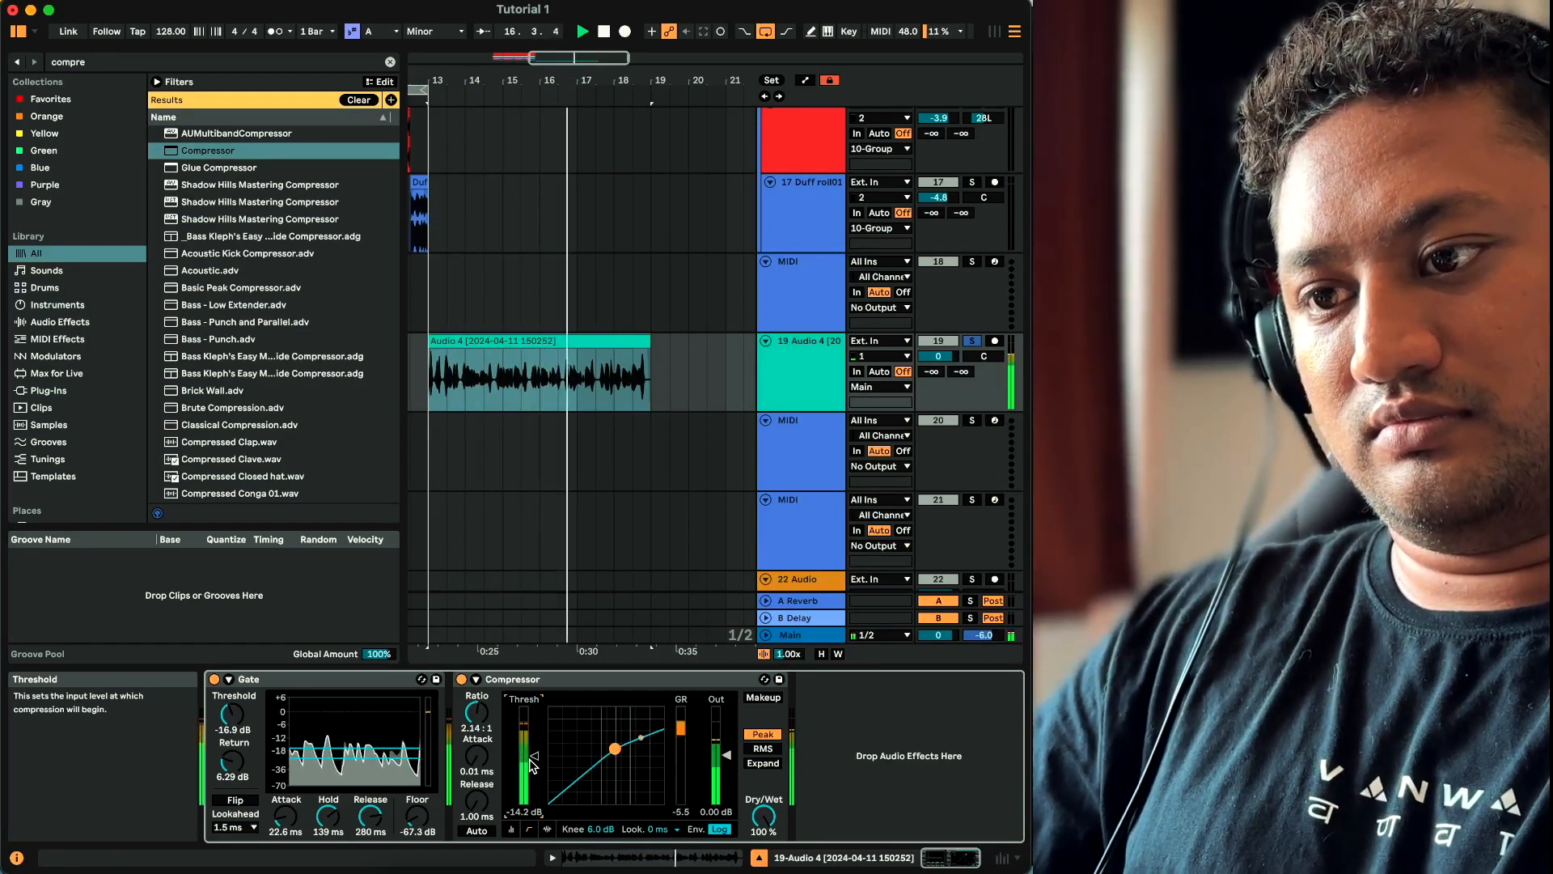
click(548, 829)
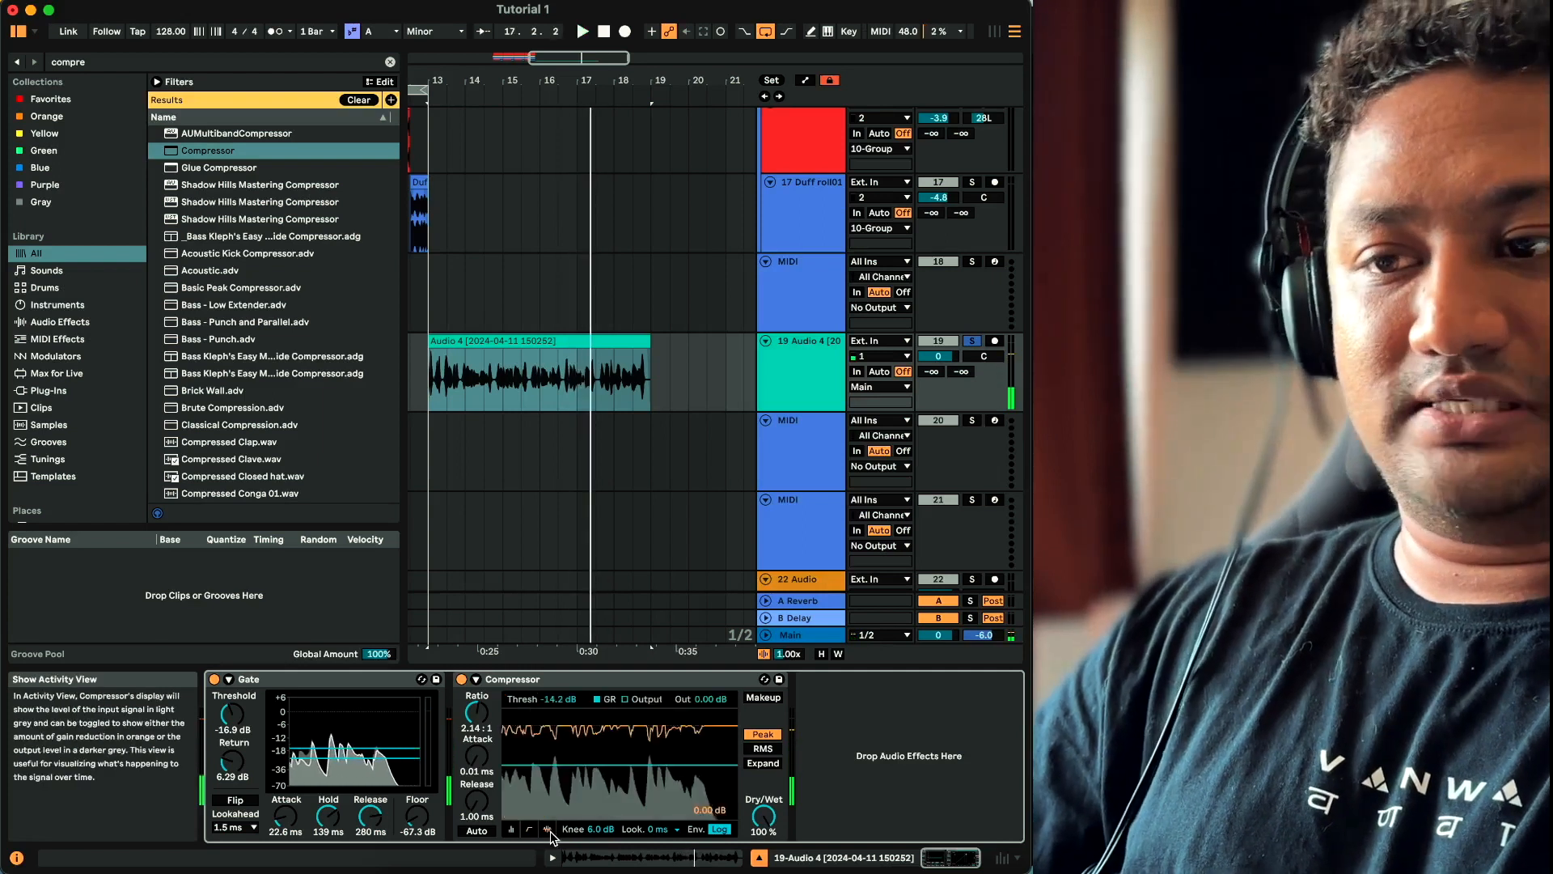
Lower the Compressor's threshold to -18.4 dB while auditioning the recorded take from bar 13
scroll(471, 400, up, 5)
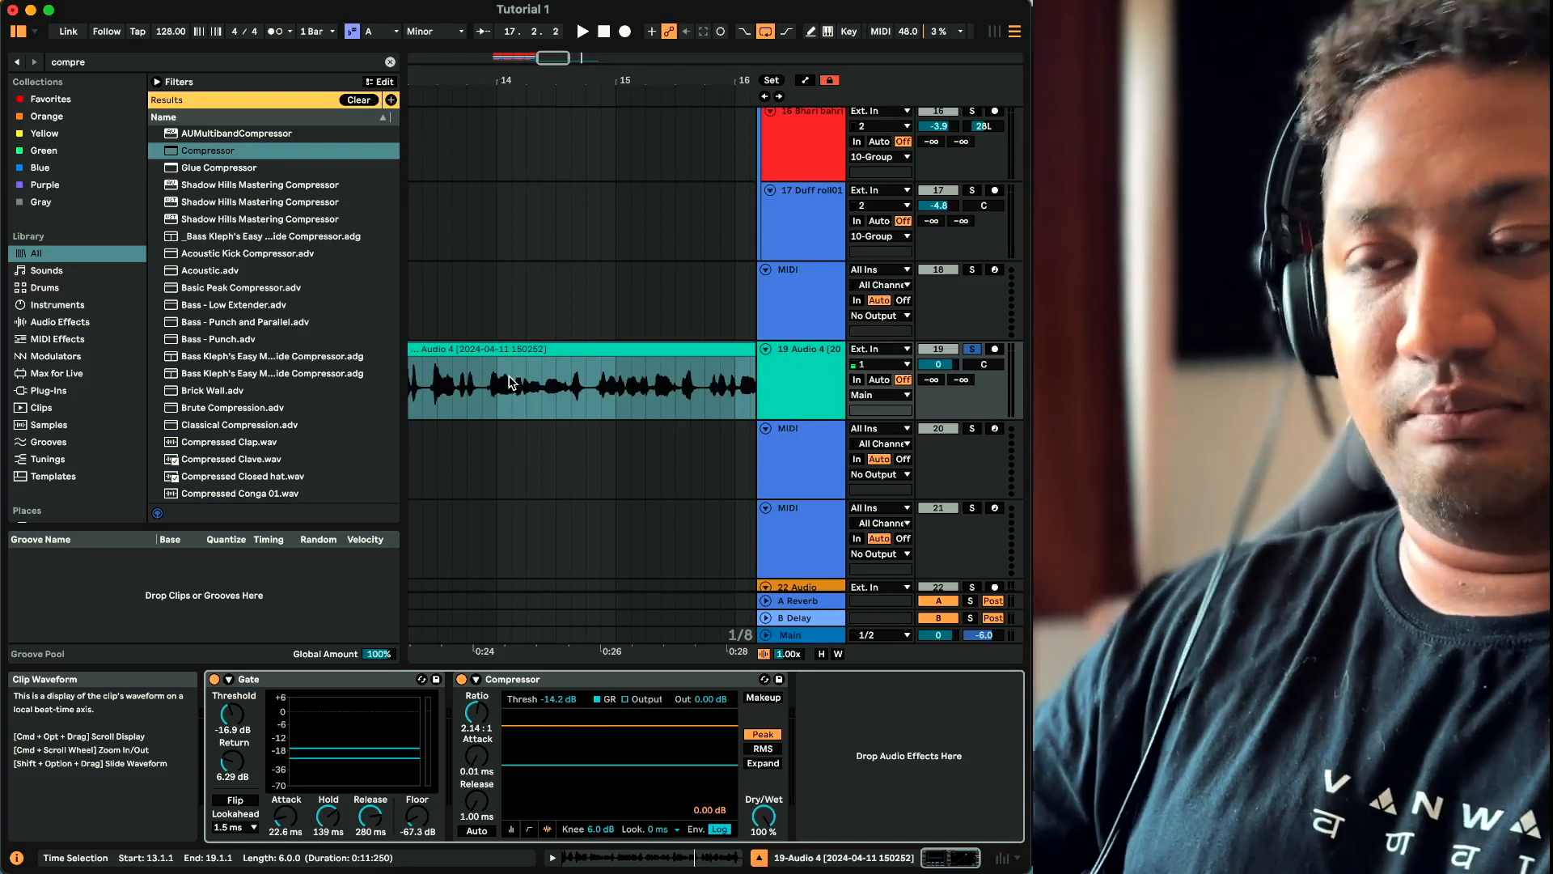
click(509, 382)
key(space)
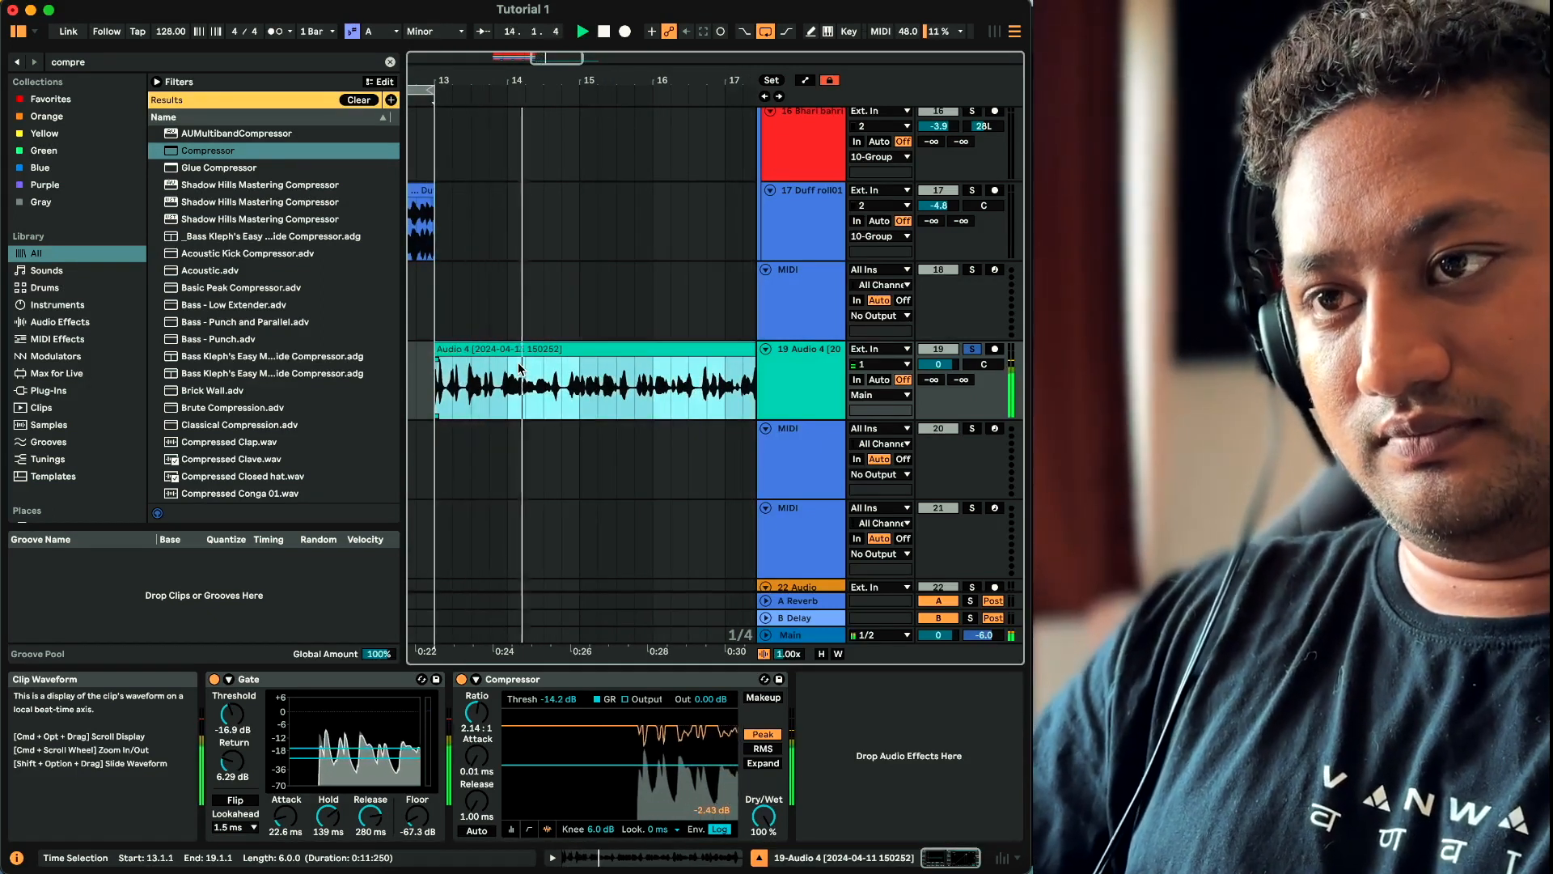
key(space)
drag(541, 761, 541, 777)
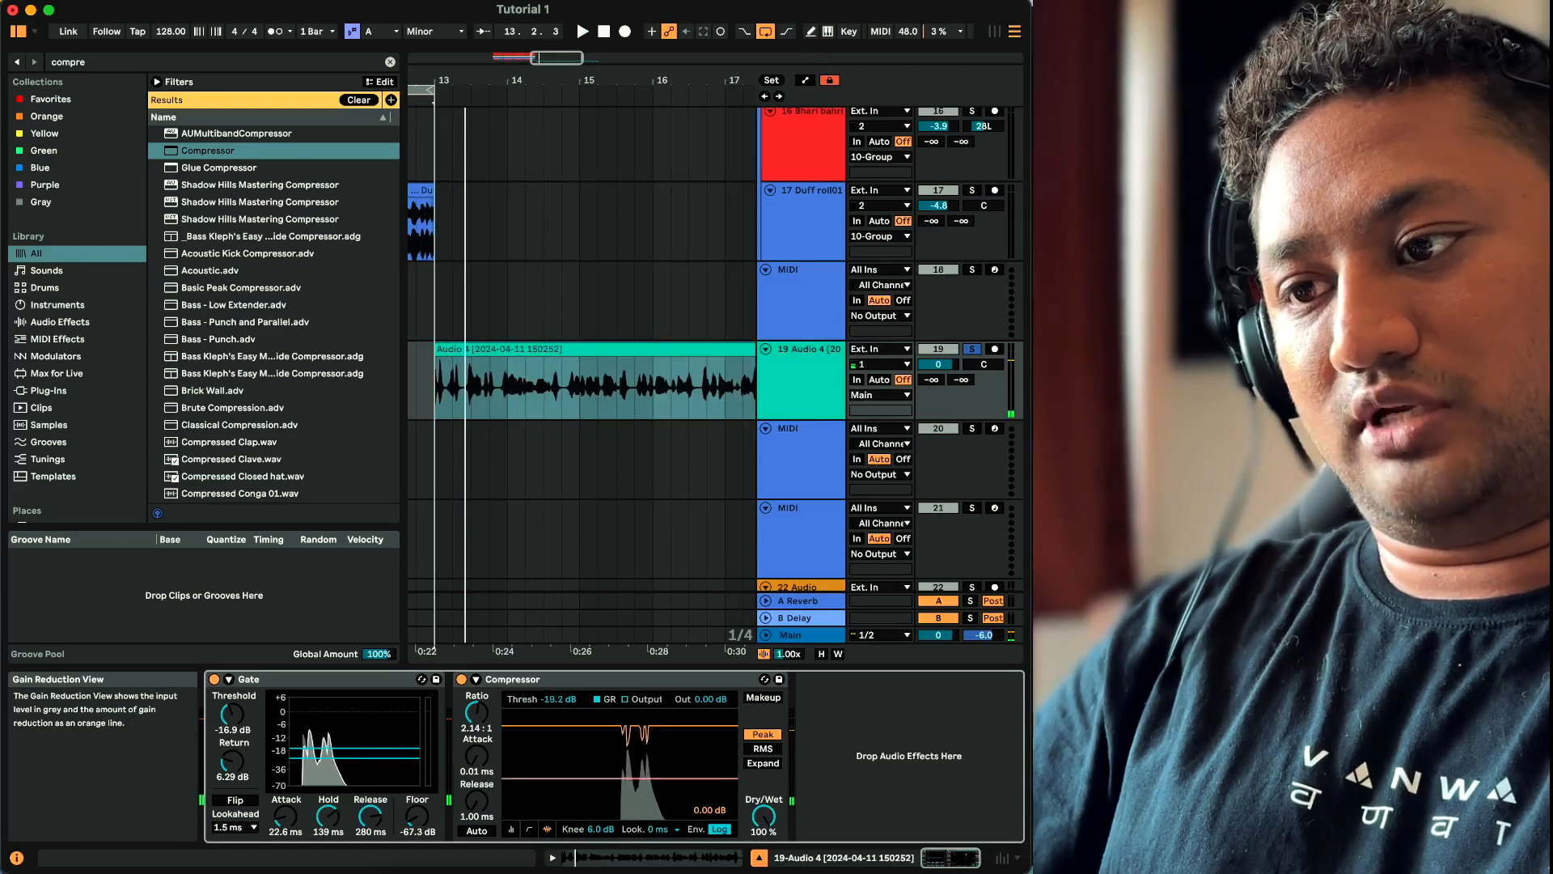
key(space)
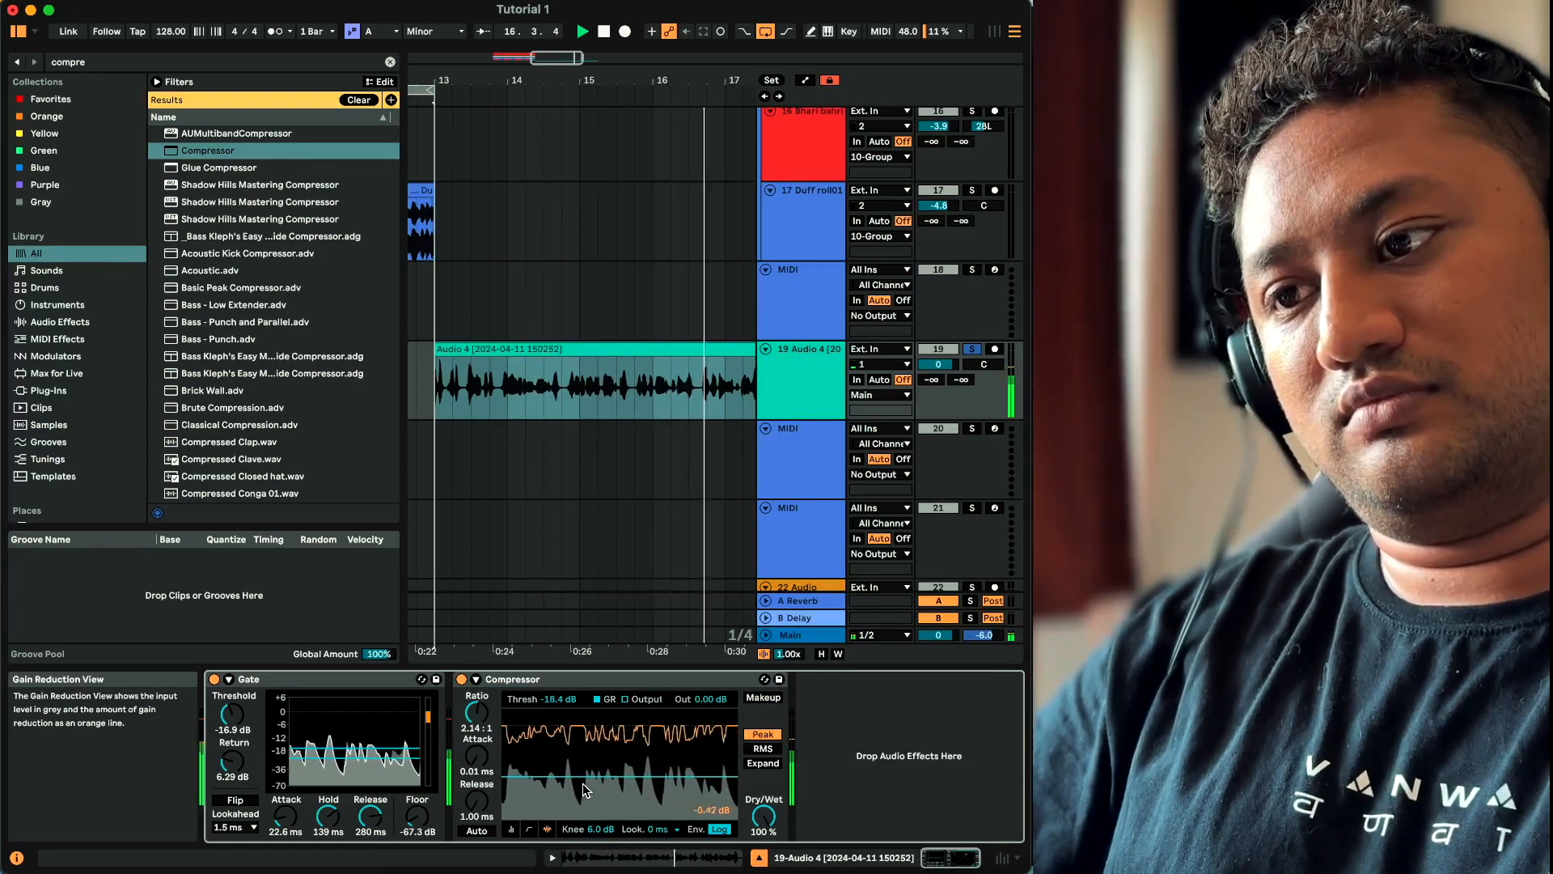
Set the Compressor's ratio to 4.06:1 and release to 41.1 ms, and the Gate's threshold to -22.2 dB, while the take plays
drag(485, 723, 485, 696)
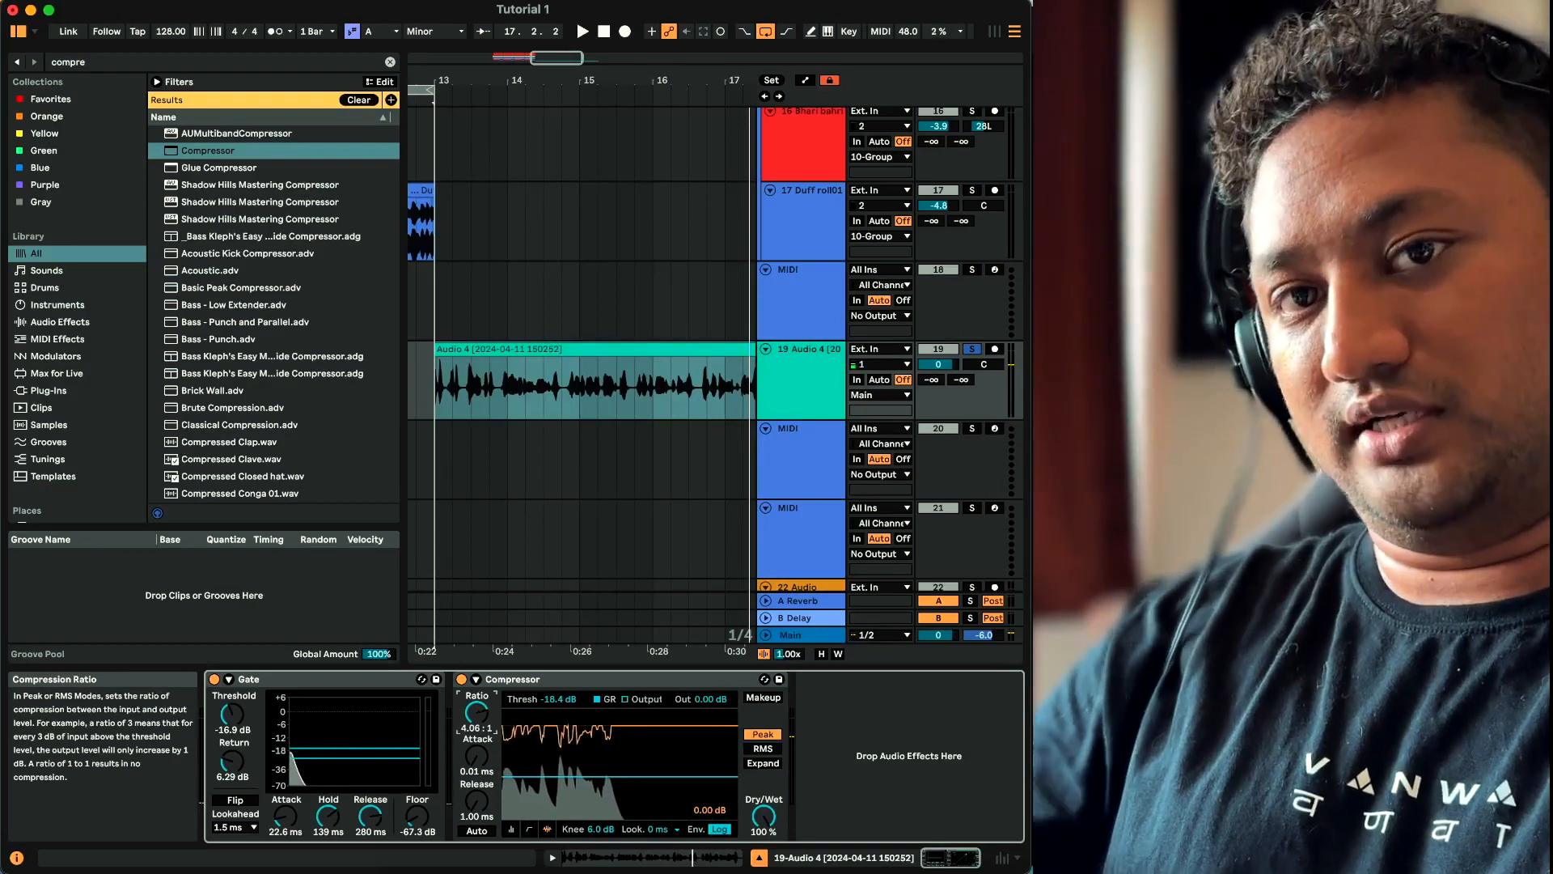
key(space)
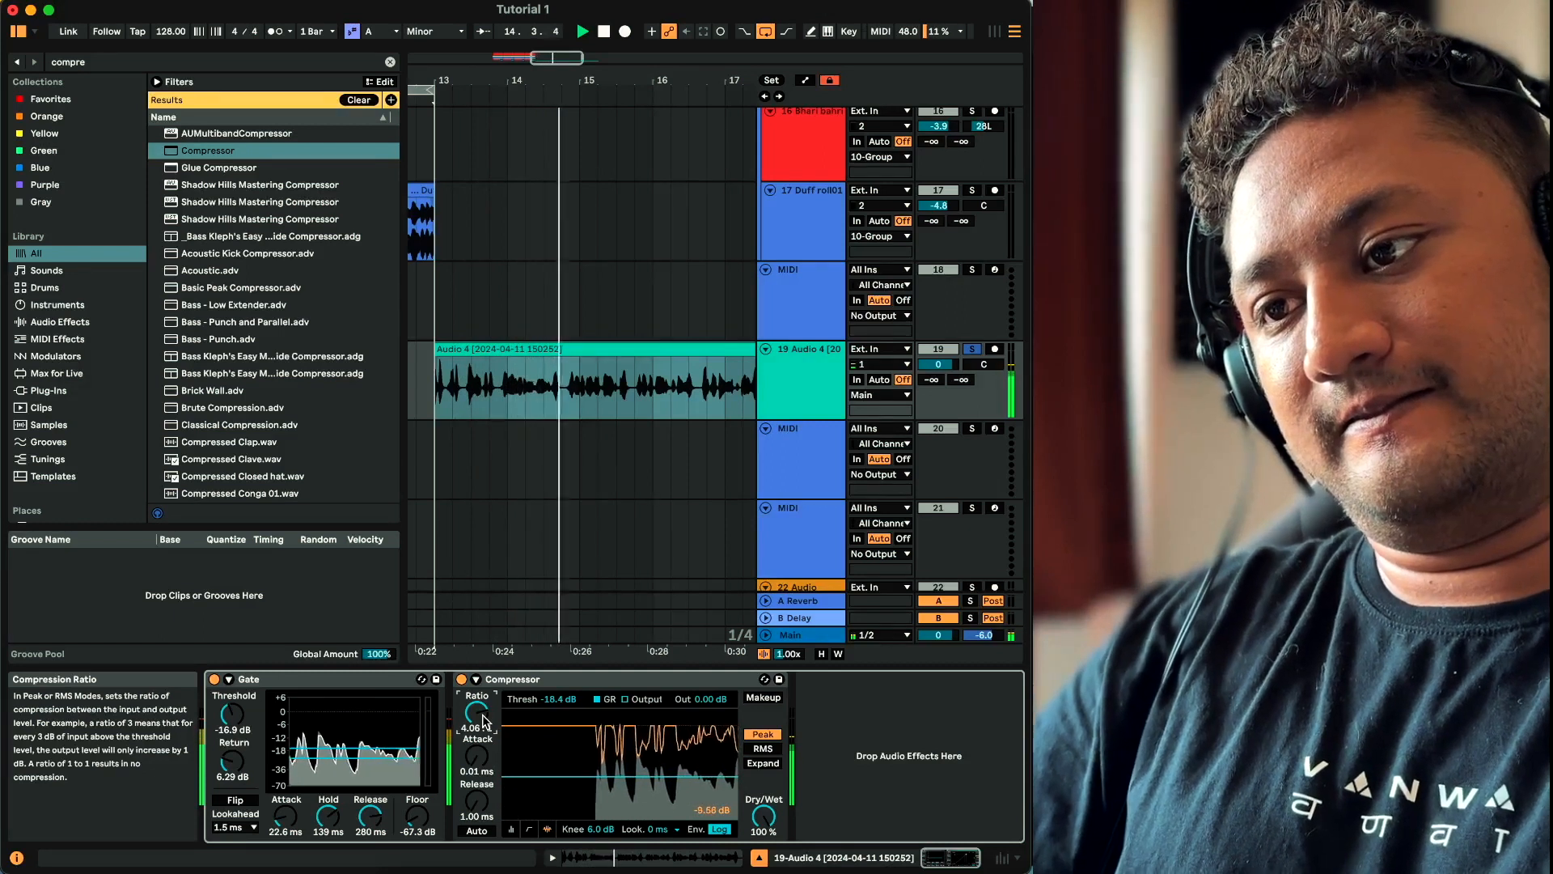
drag(481, 804, 480, 781)
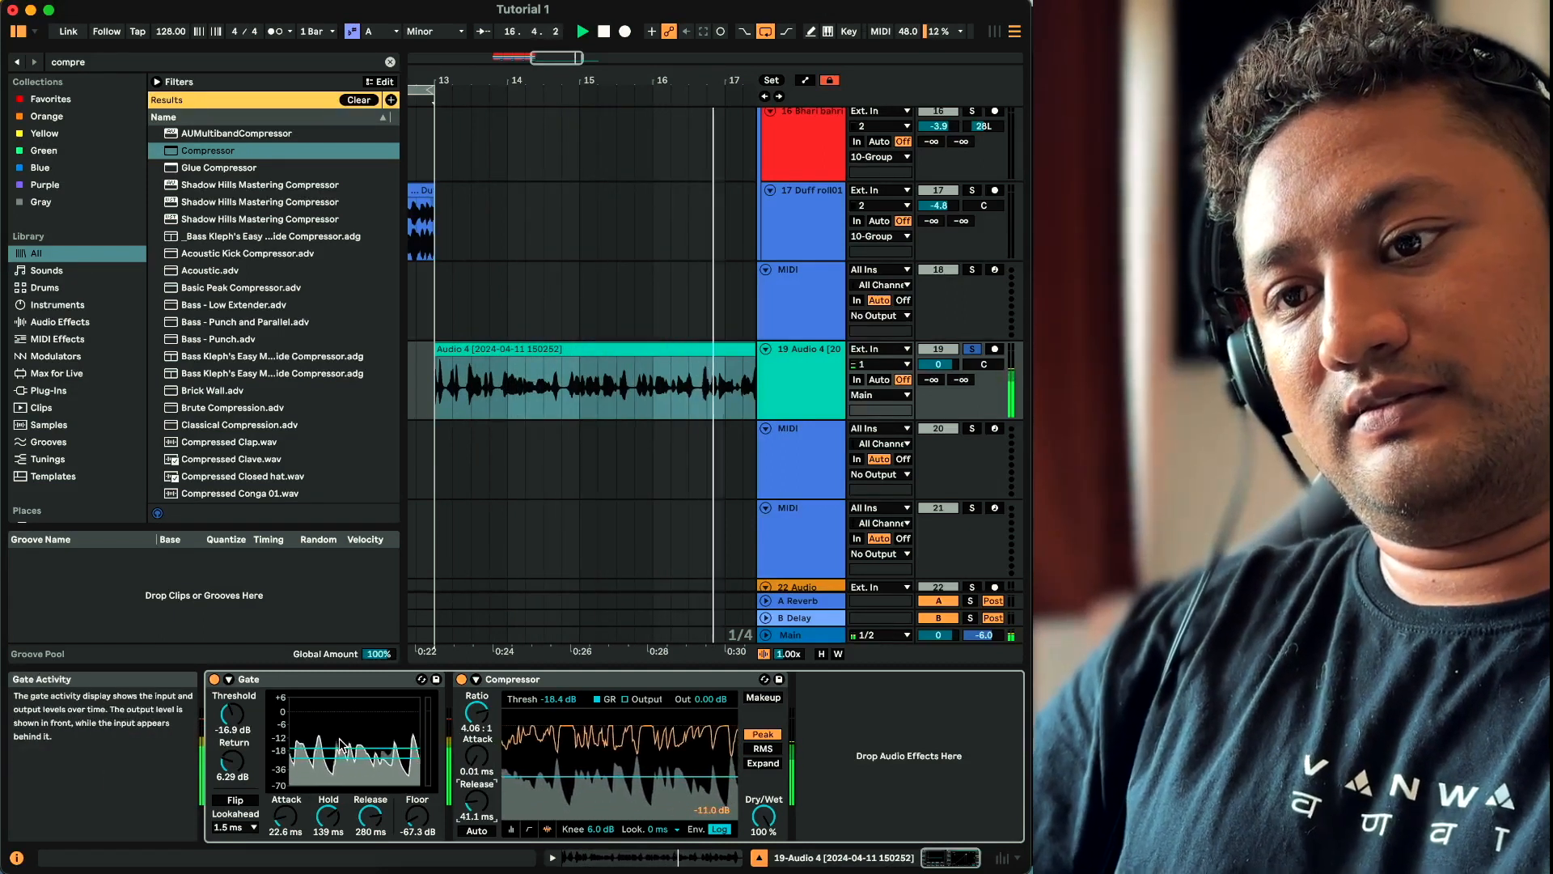
drag(233, 718, 232, 737)
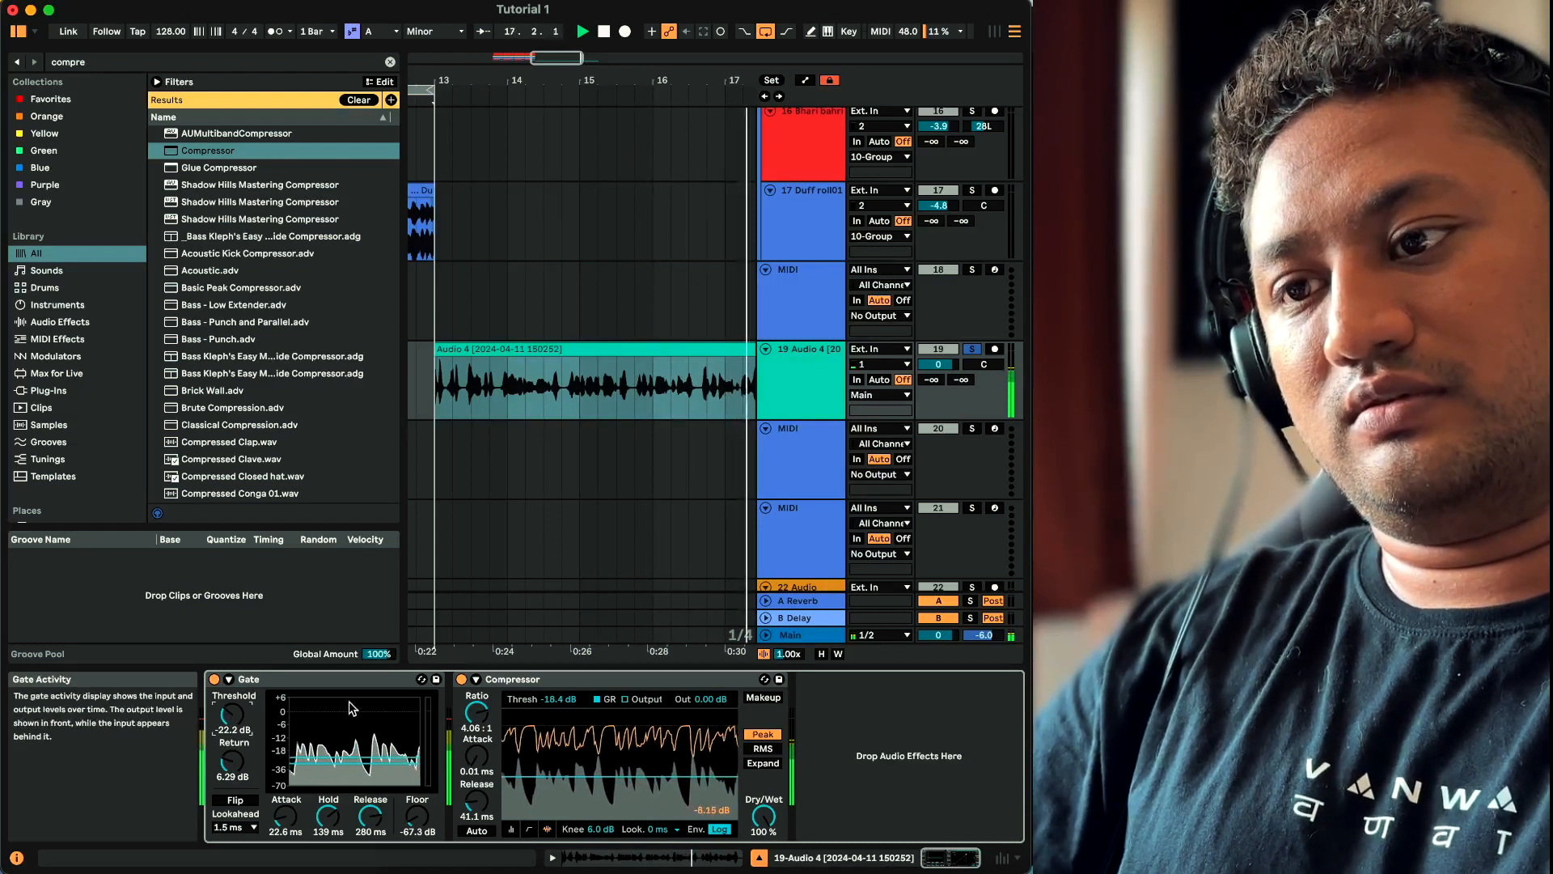
Search the browser for "eq" and add EQ Eight after the Compressor on the 19 Audio track
key(super+f)
text(eq)
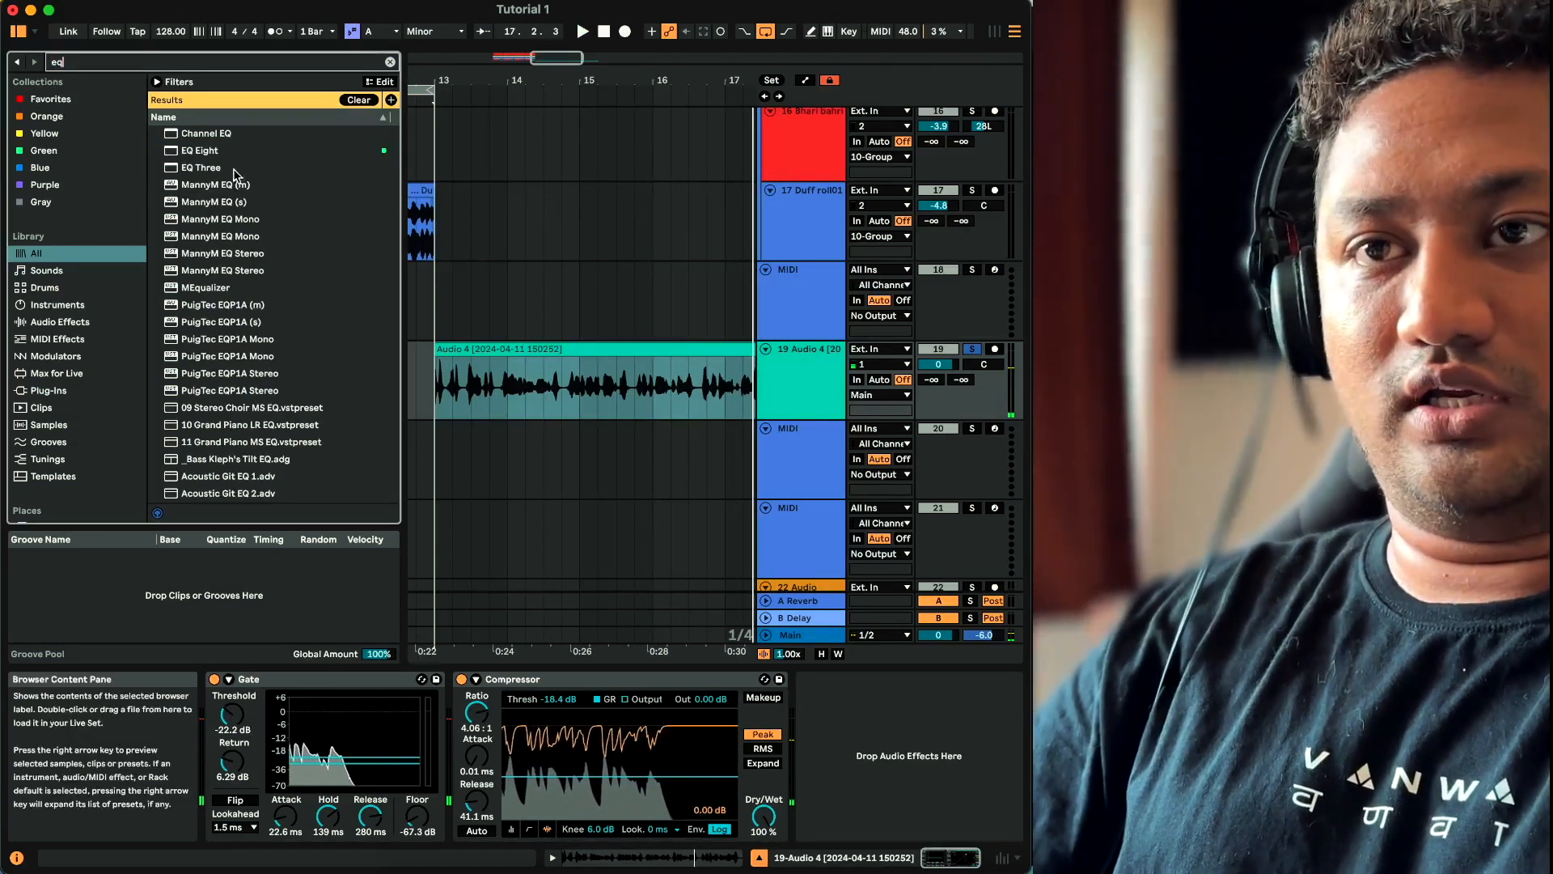
click(229, 151)
key(Return)
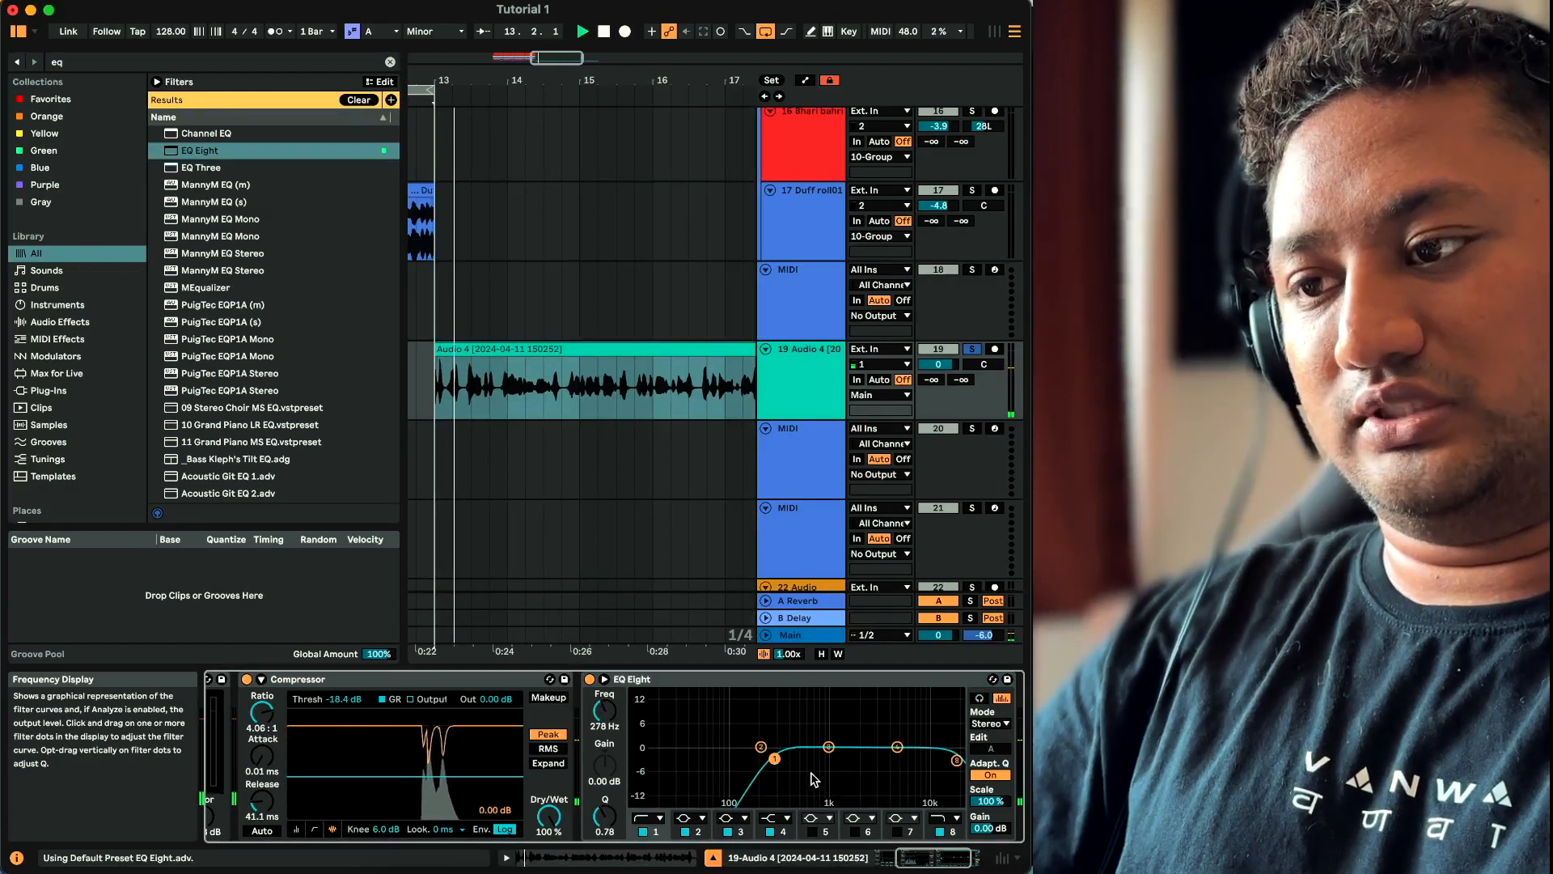
Shape EQ Eight with a 206 Hz low cut, a deep low-mid dip, a -1.36 dB band at 2.35 kHz and a lowered high cut
drag(774, 759, 761, 760)
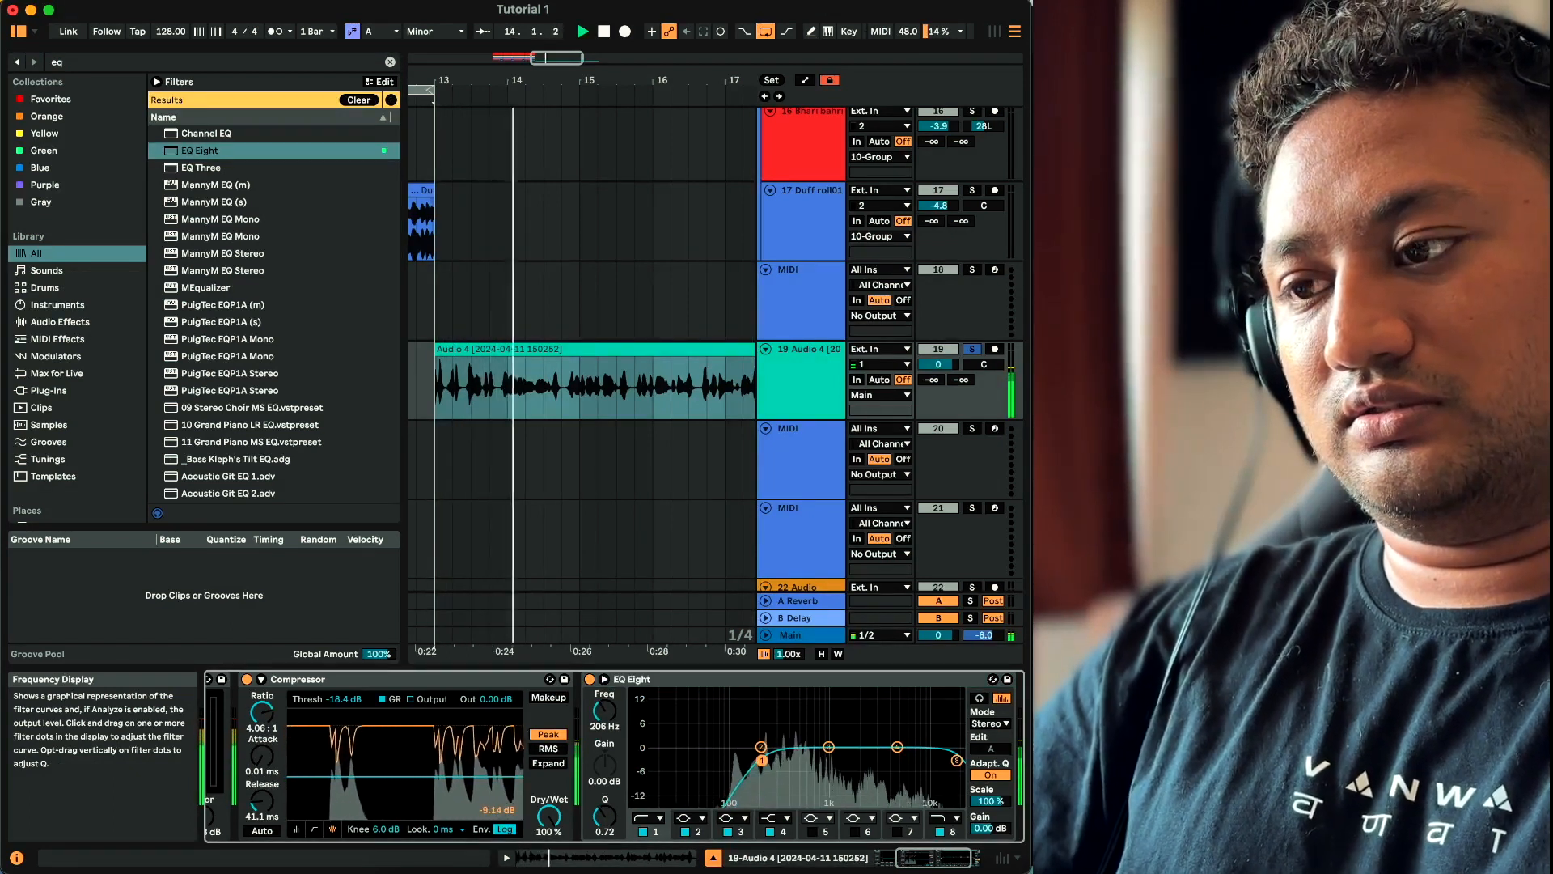
mouse_move(897, 746)
mouse_down()
mouse_move(883, 771)
mouse_move(898, 751)
mouse_move(862, 762)
mouse_move(912, 754)
mouse_up()
drag(760, 746, 796, 786)
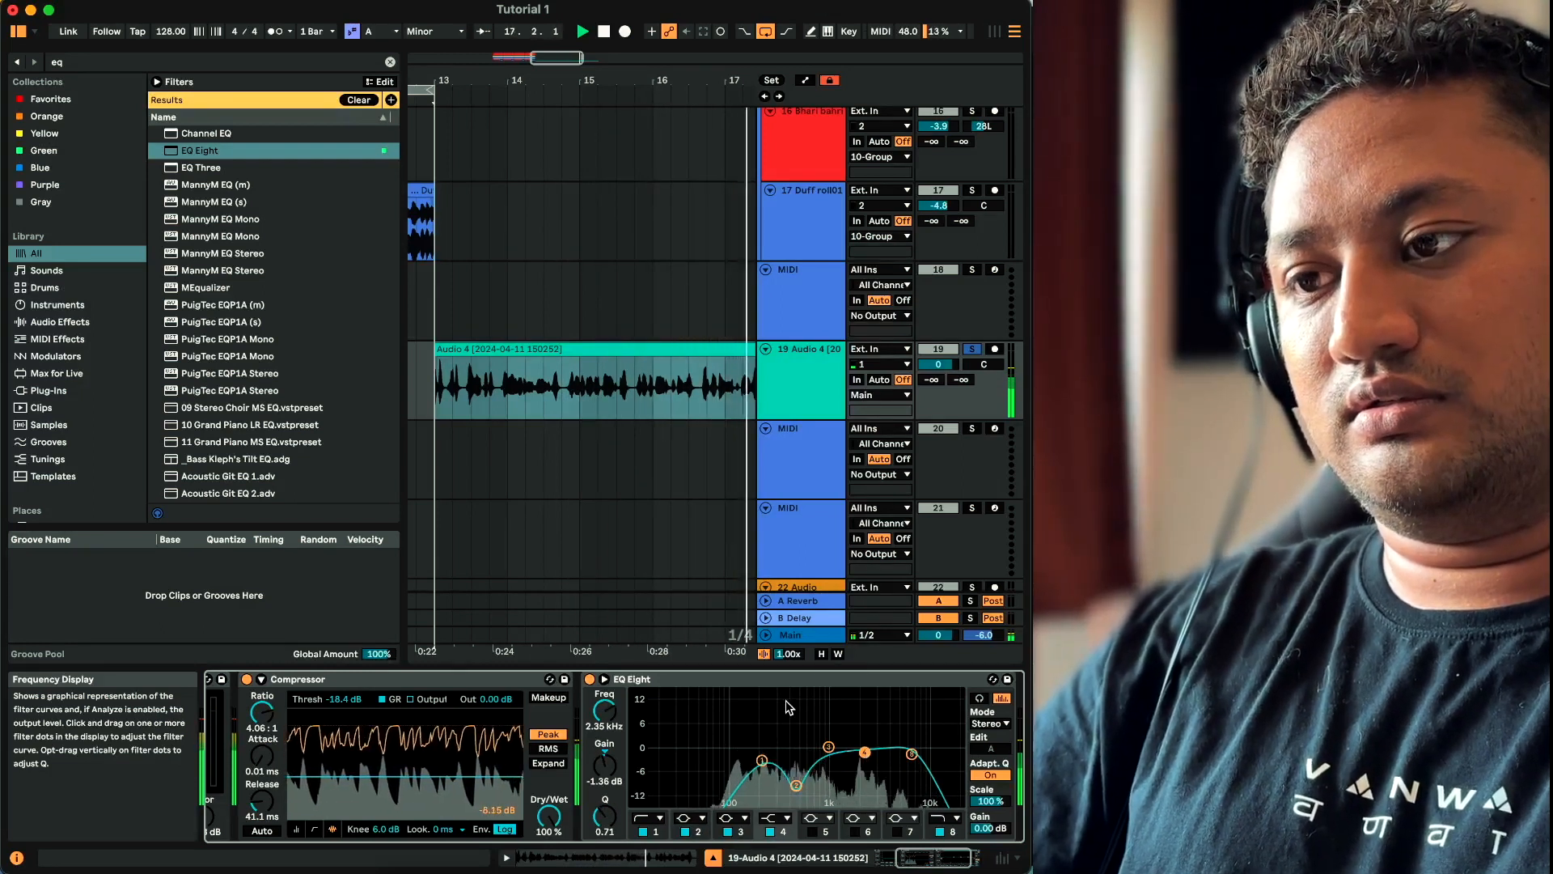
click(769, 681)
key(space)
Freeze and flatten the 19 Audio track, and play the flattened clip from bar 13
scroll(564, 432, down, 5)
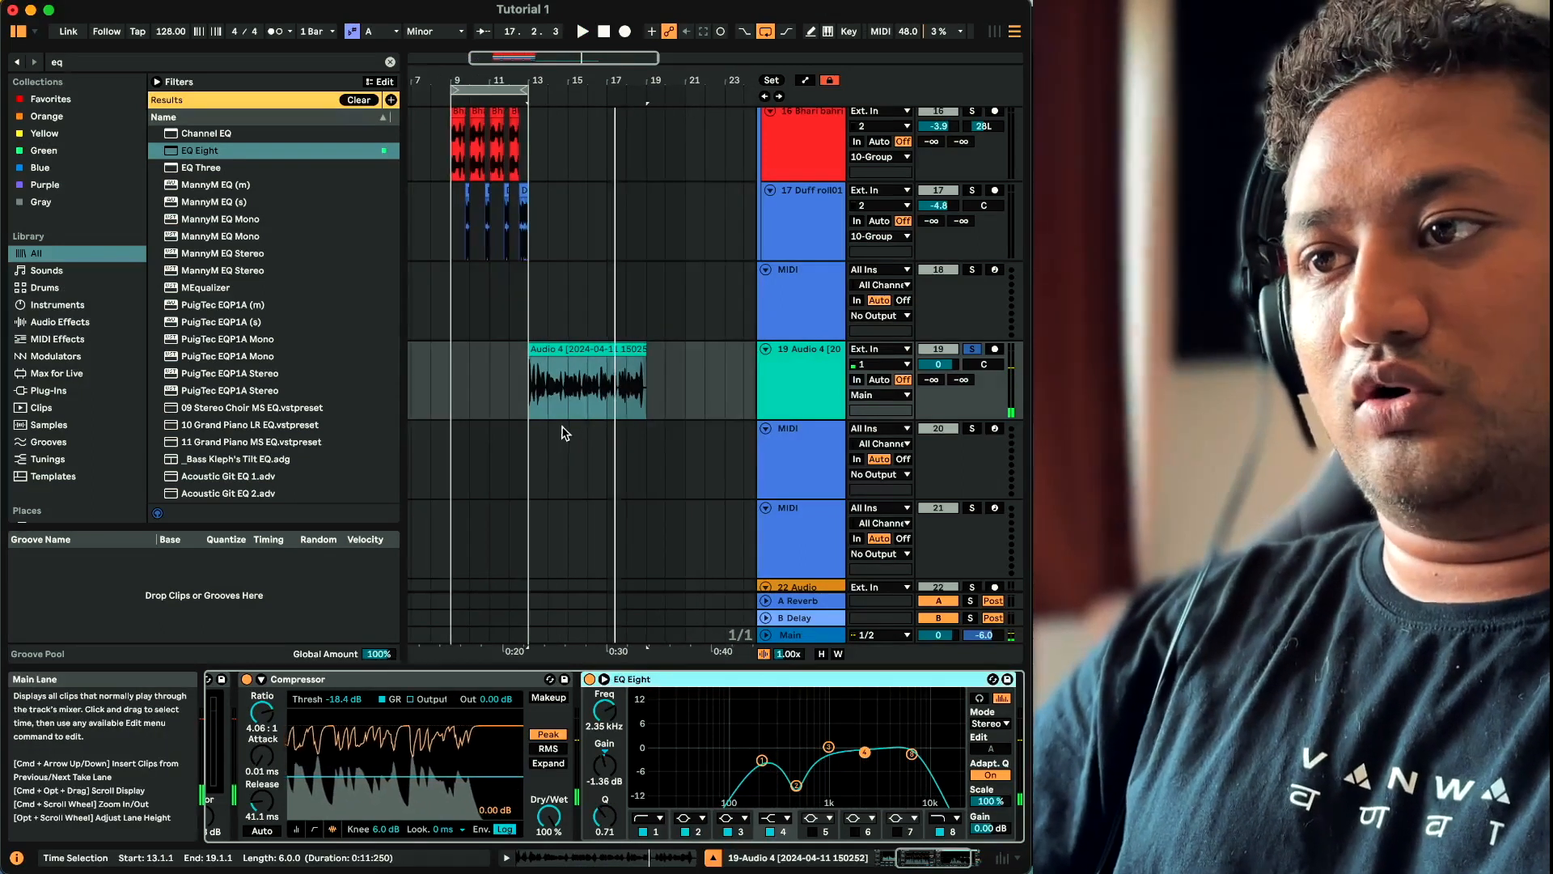
right_click(794, 386)
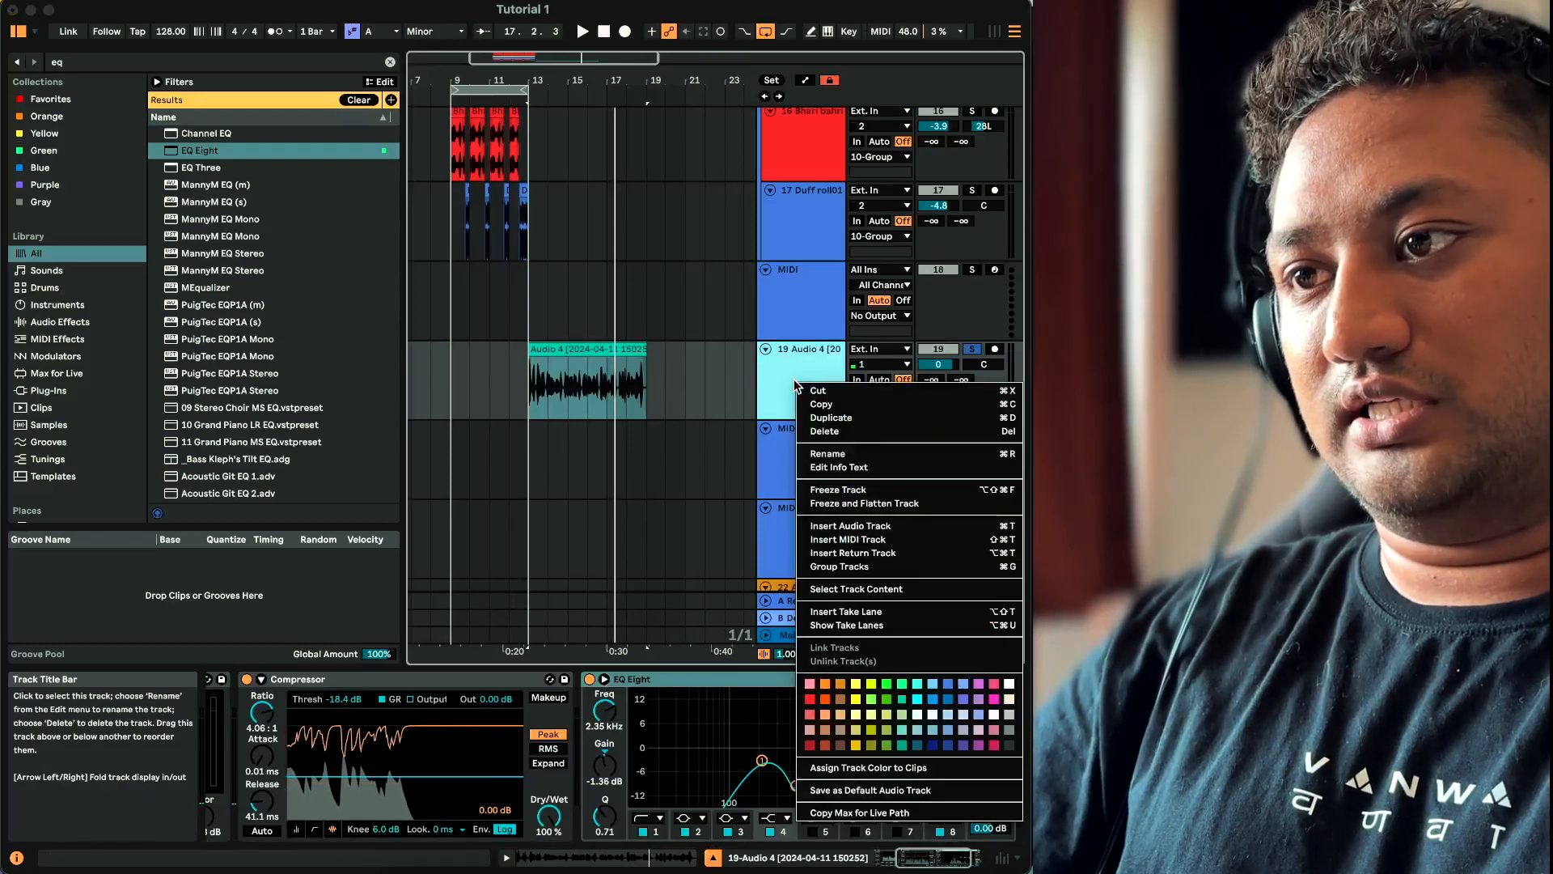
click(890, 504)
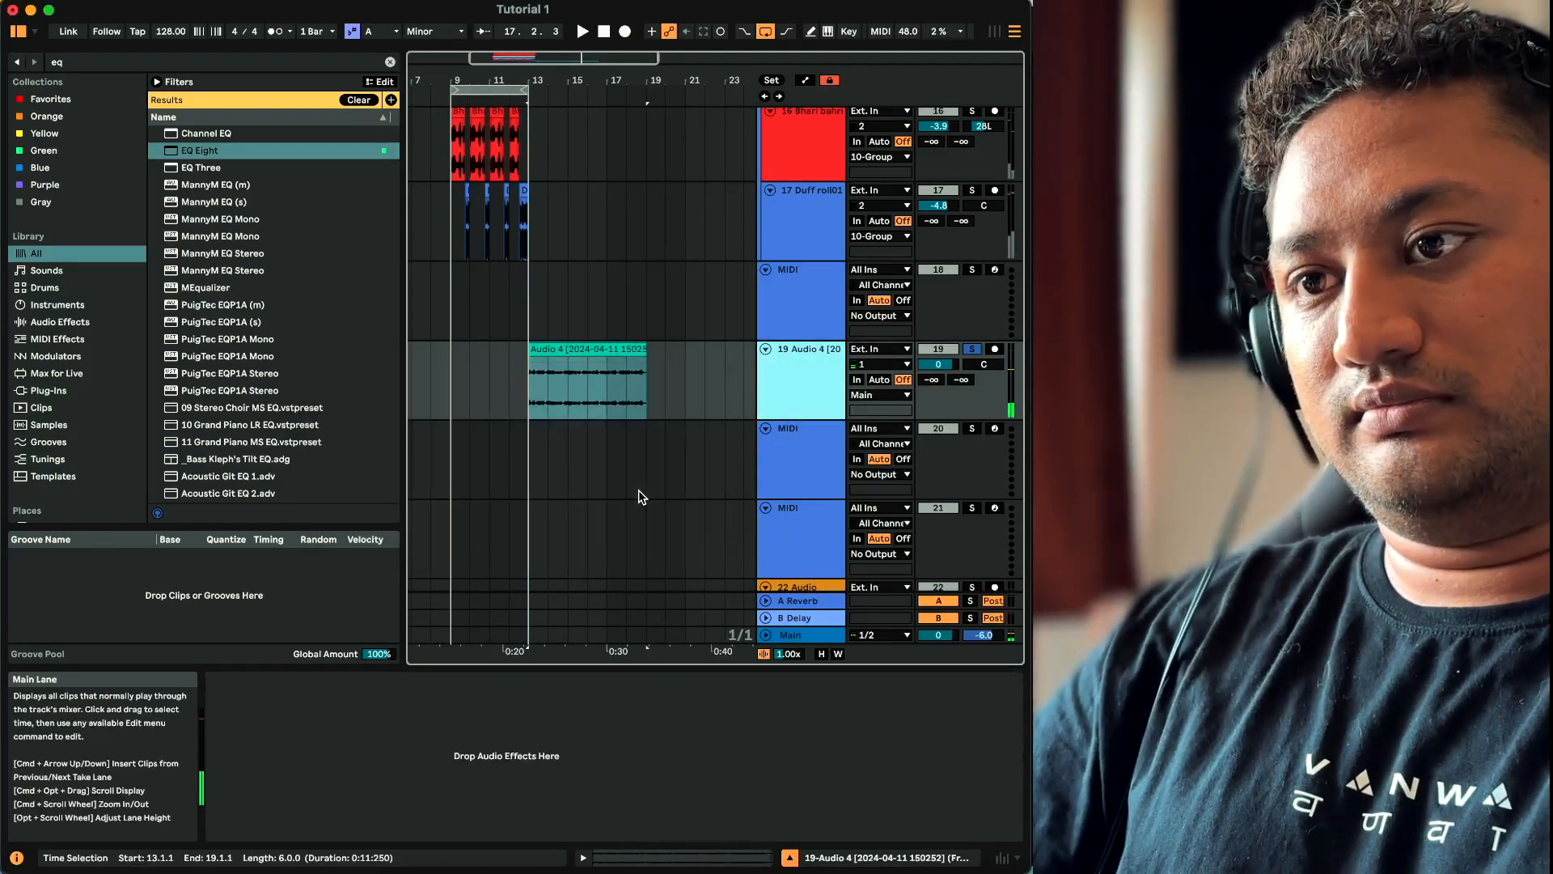
click(529, 391)
key(space)
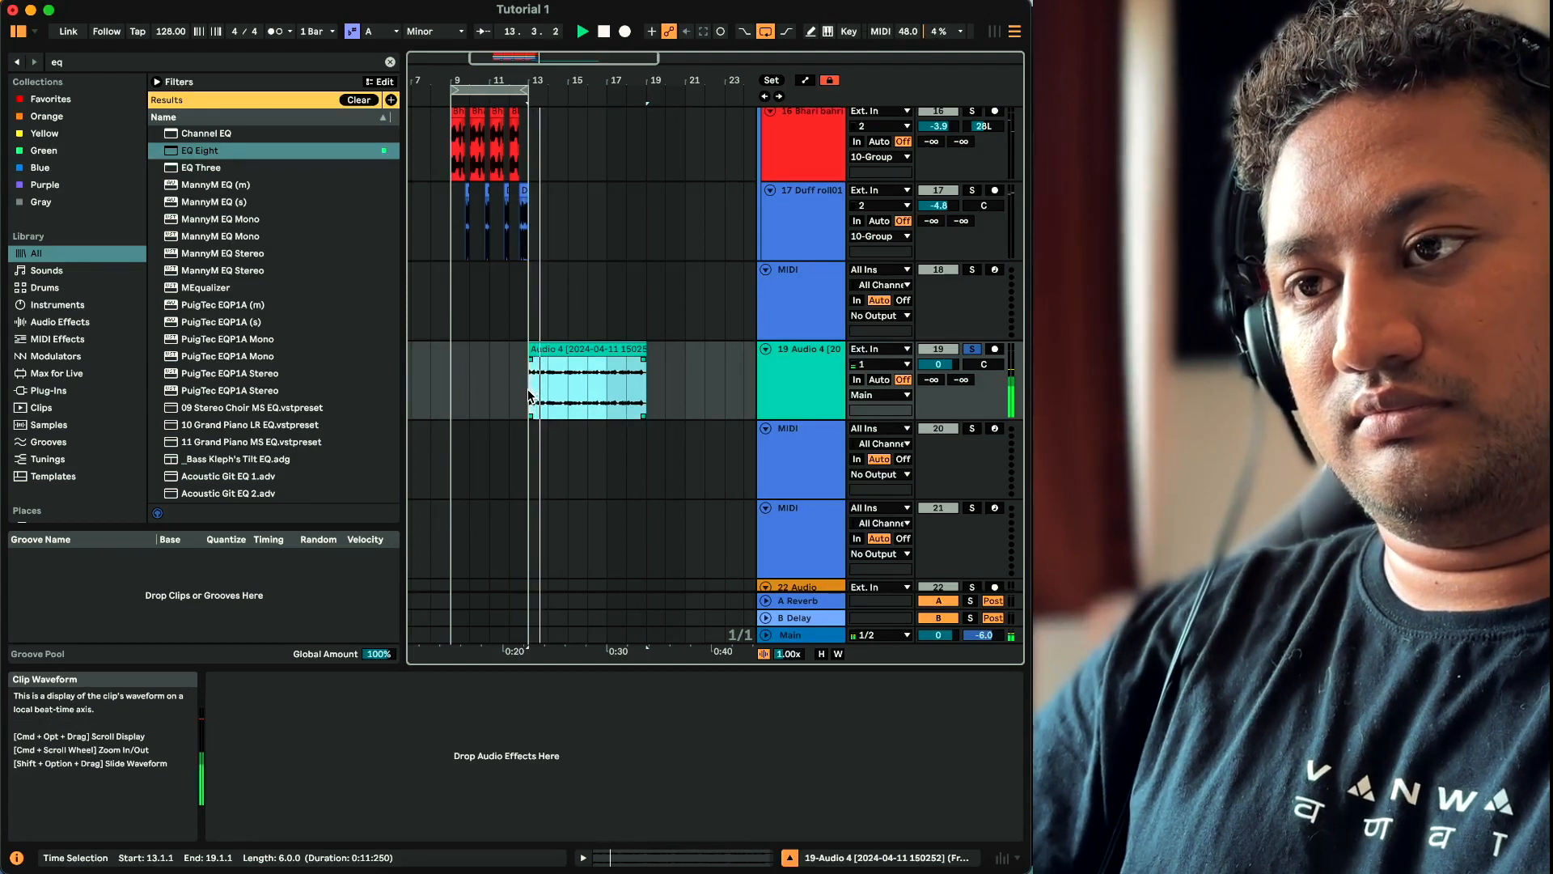
Set the flattened clip's gain to -0.9 dB and its transient envelope to 30, and fold all tracks
click(611, 361)
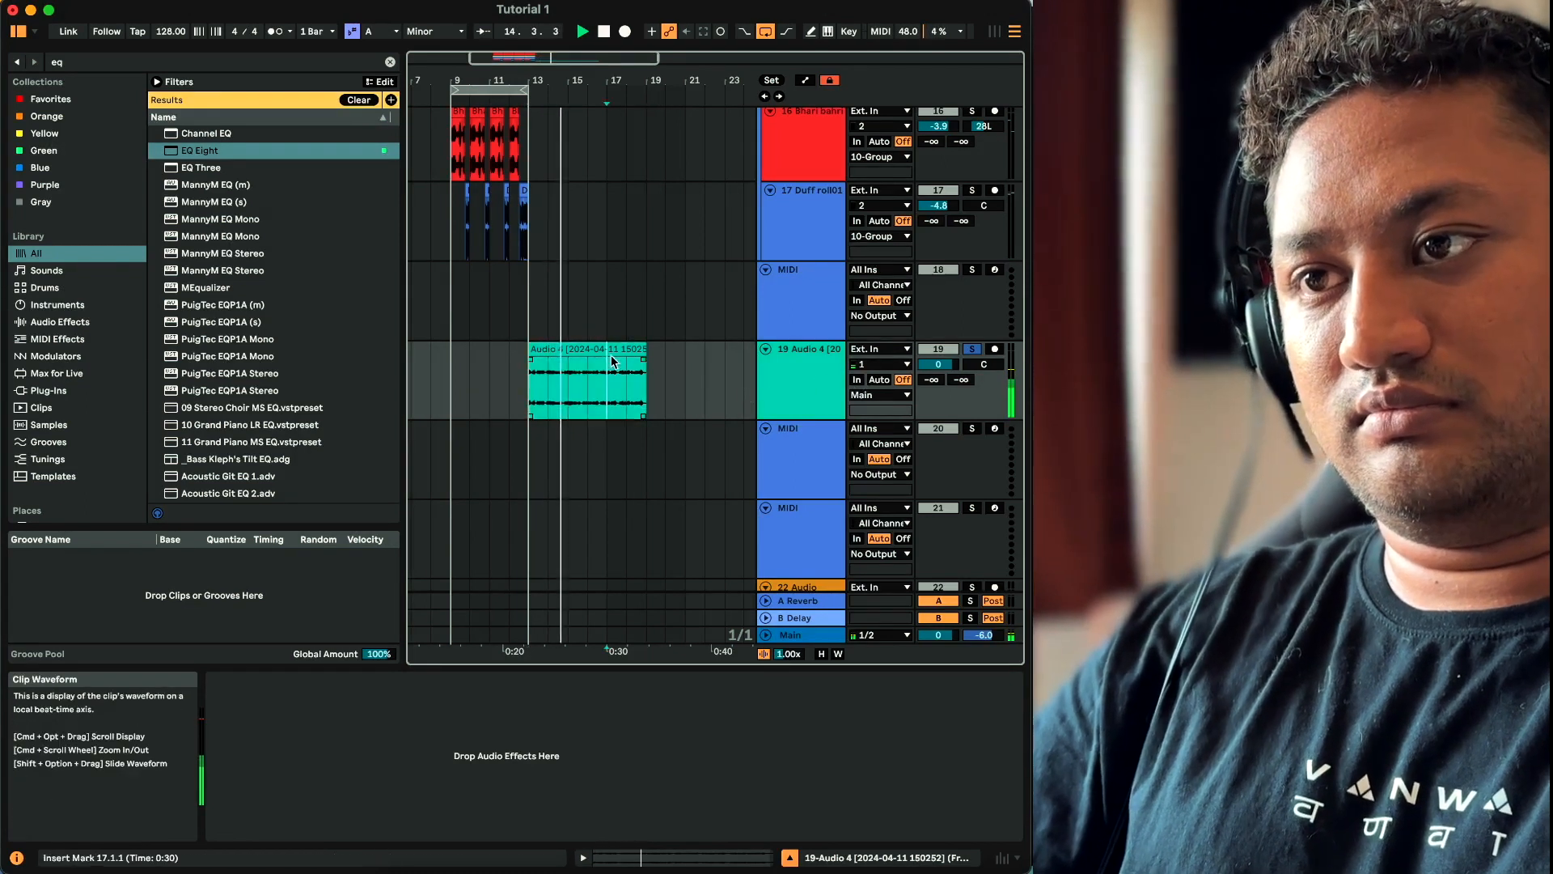
double_click(611, 361)
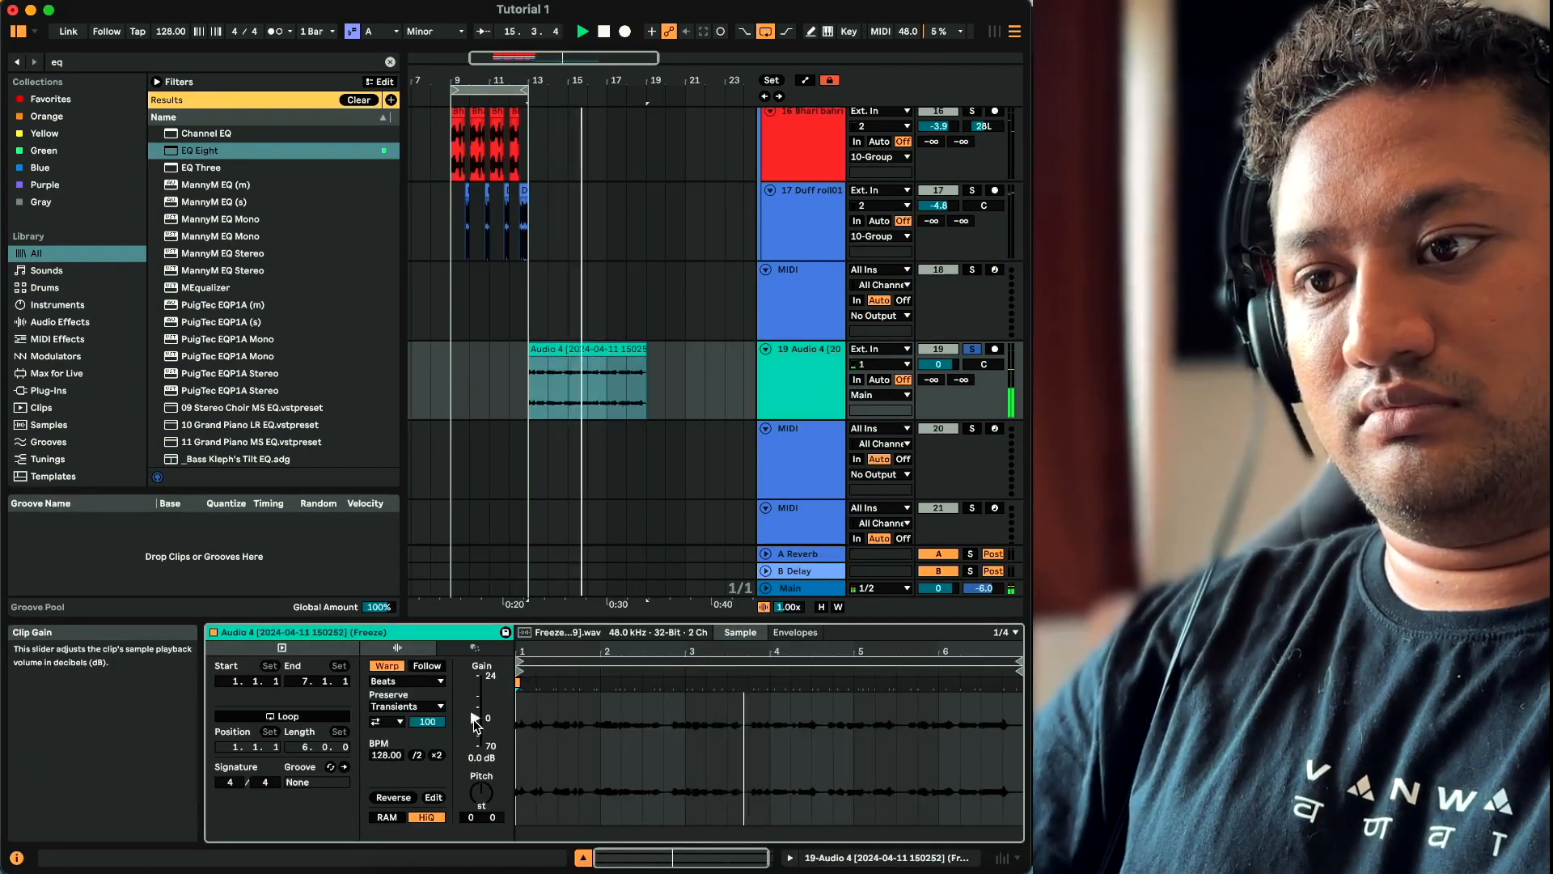
drag(475, 710, 475, 714)
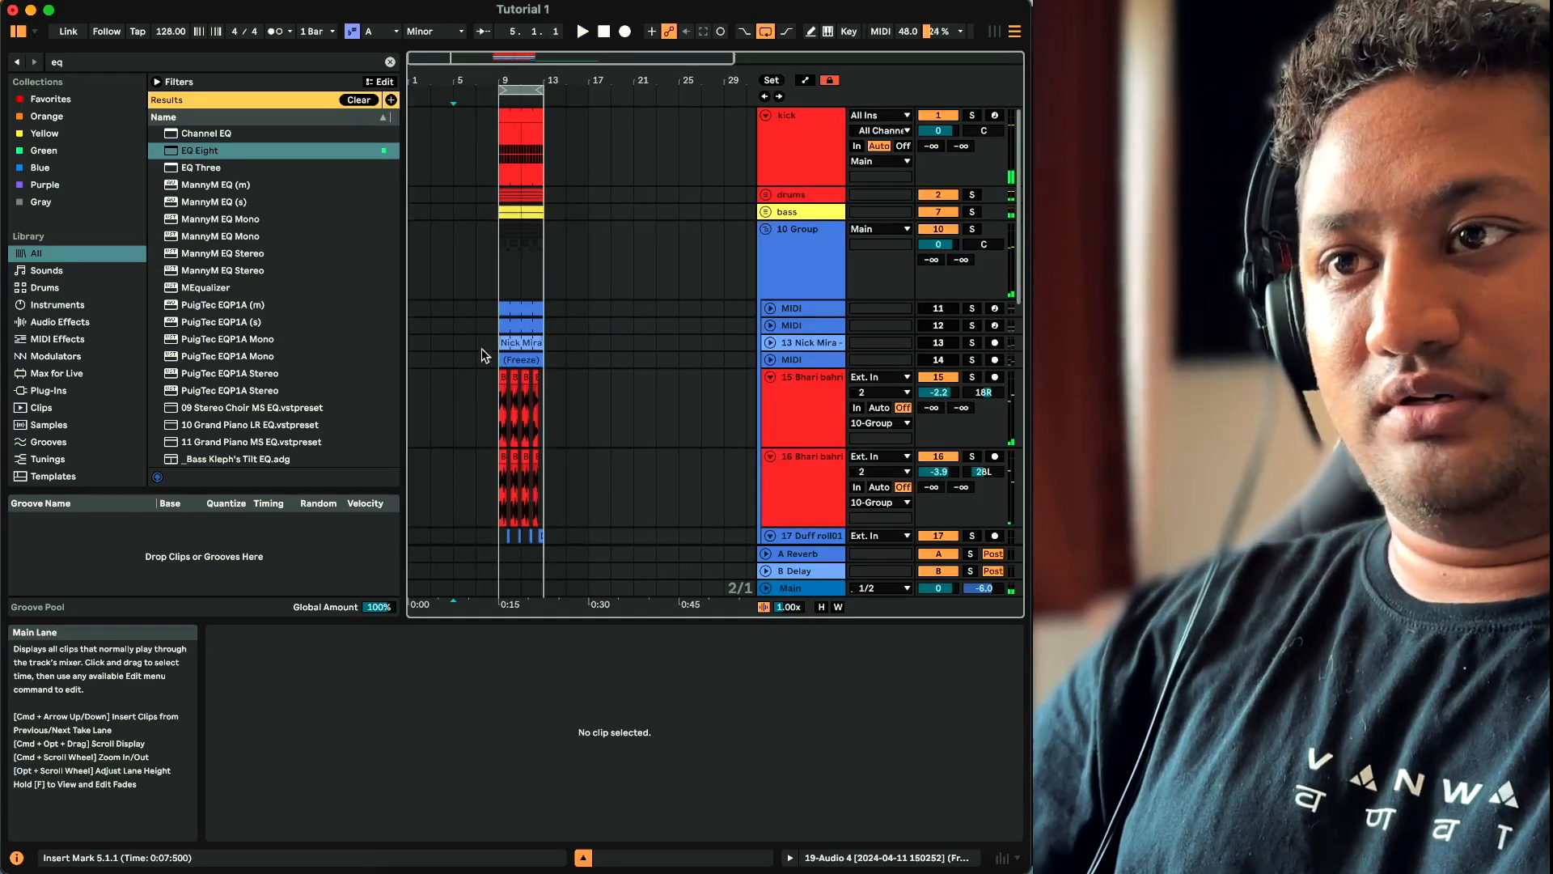
alt+click(767, 229)
click(578, 216)
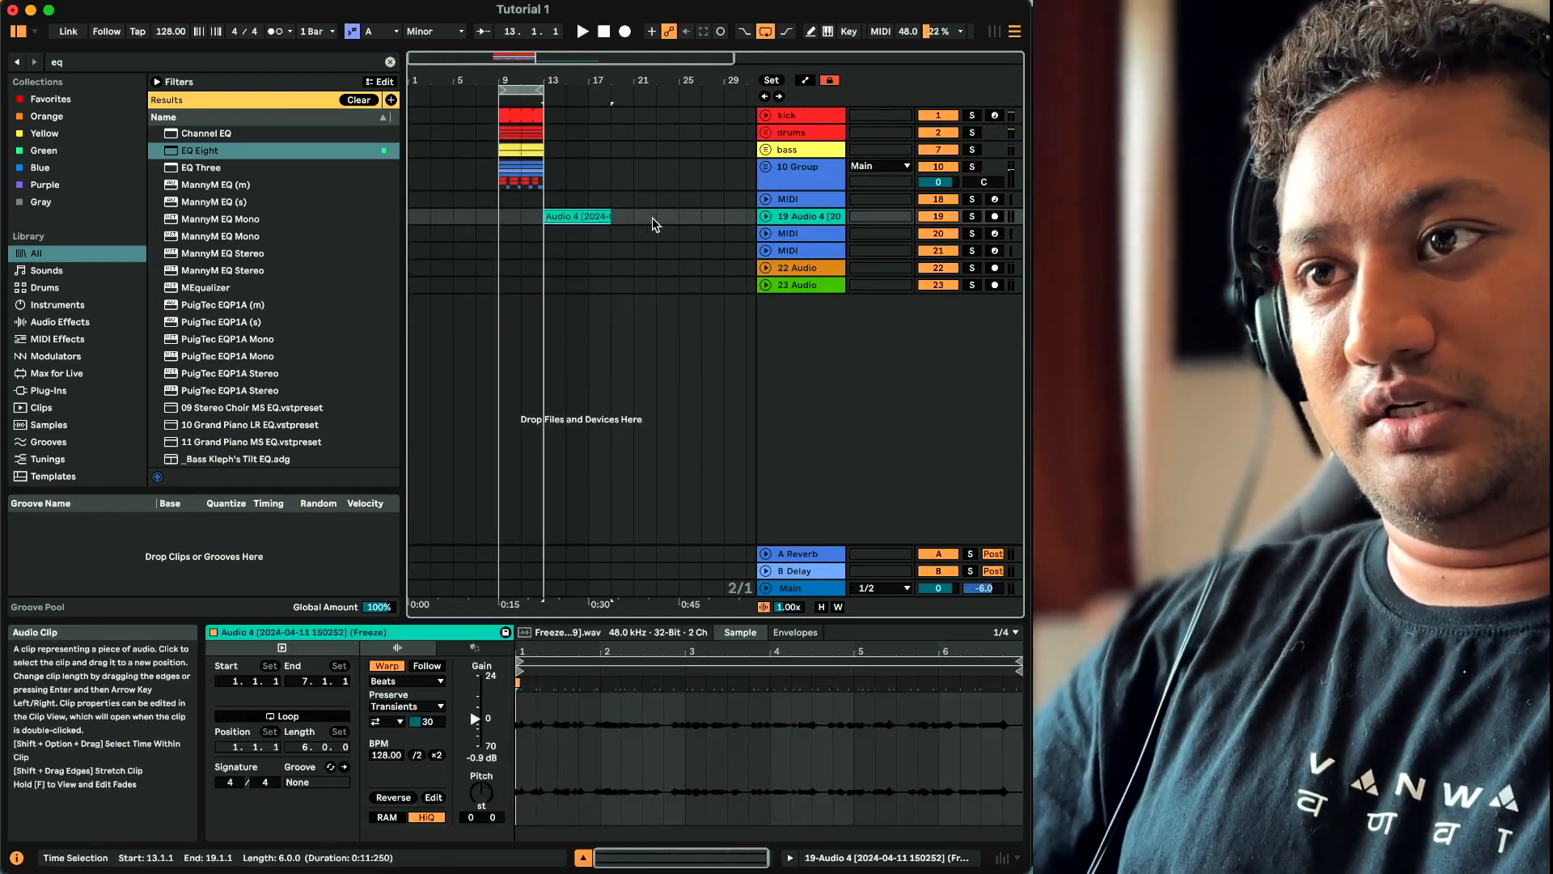
click(454, 219)
key(super+v)
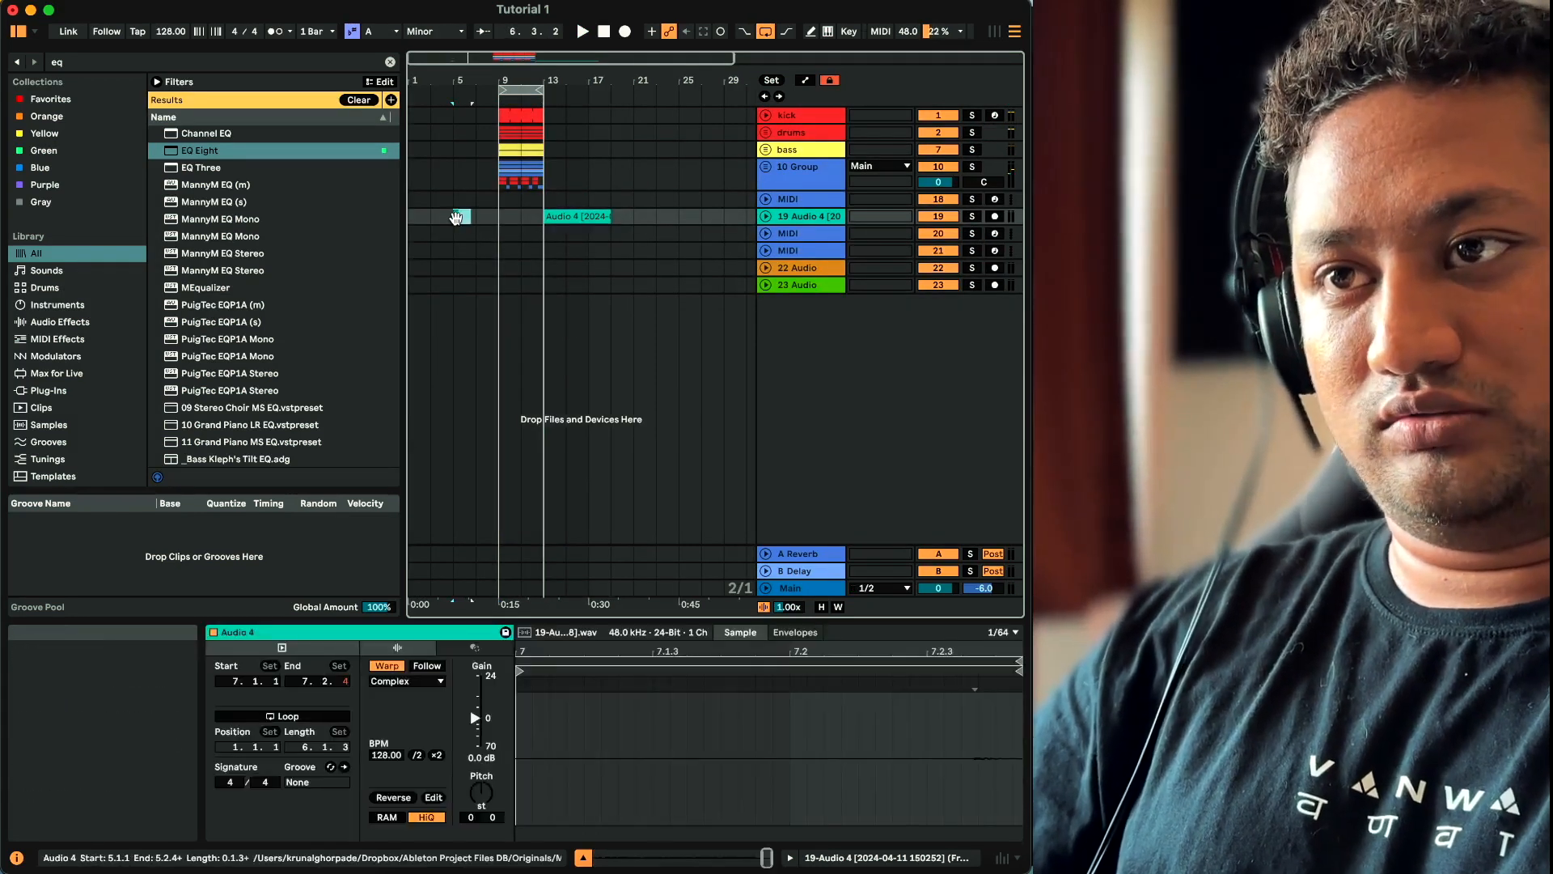
key(super+z)
Copy the processed 19 Audio clip to bar 5 on the same track, audition it, and leave the track folded
click(559, 211)
click(455, 218)
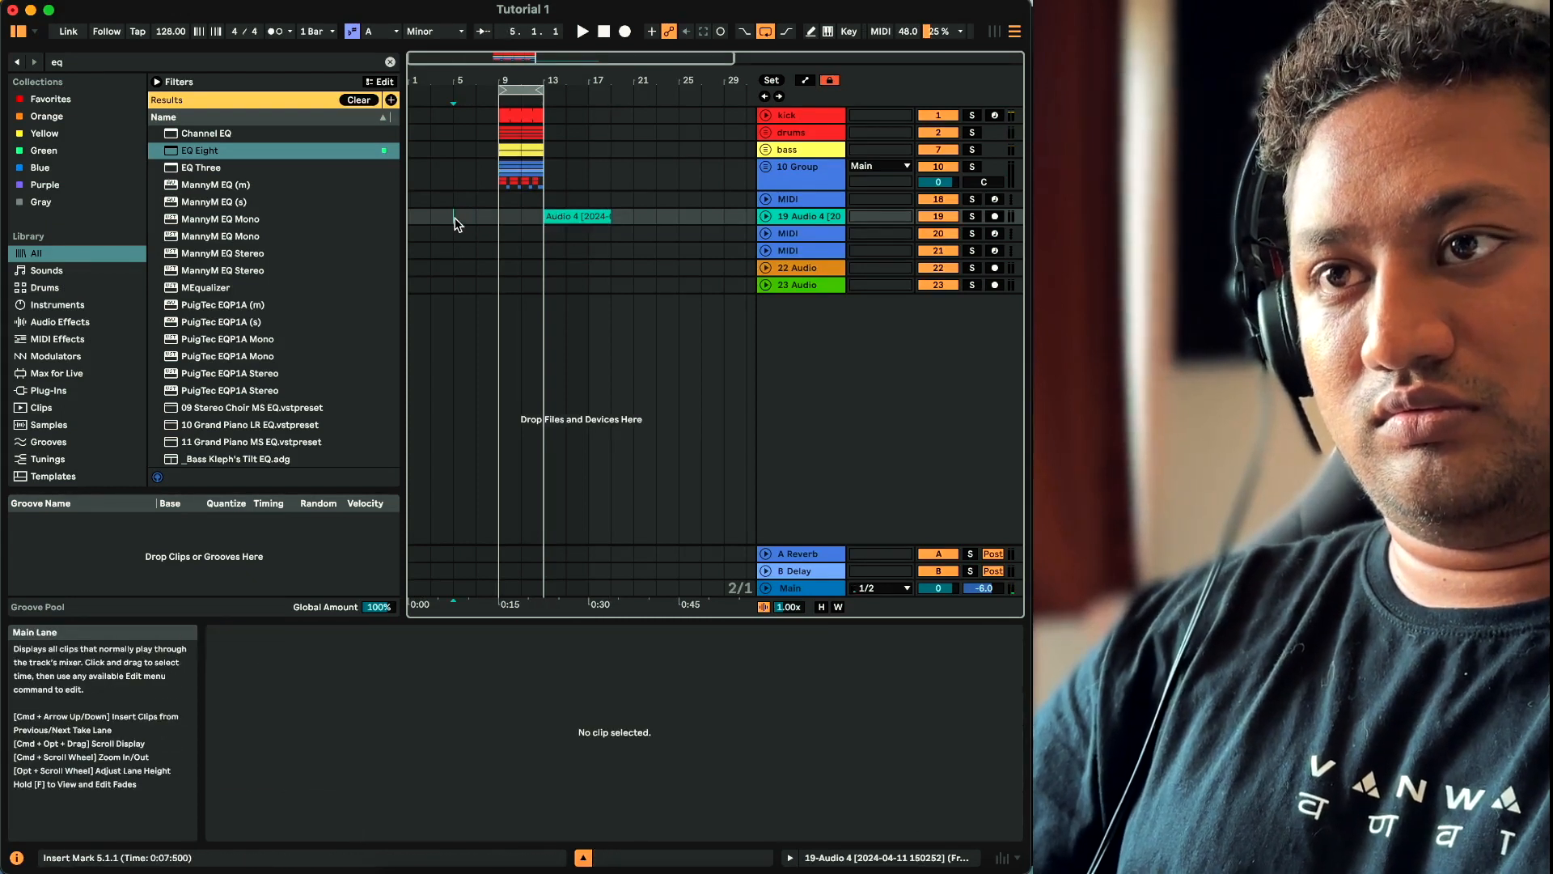
key(super+v)
key(space)
click(765, 217)
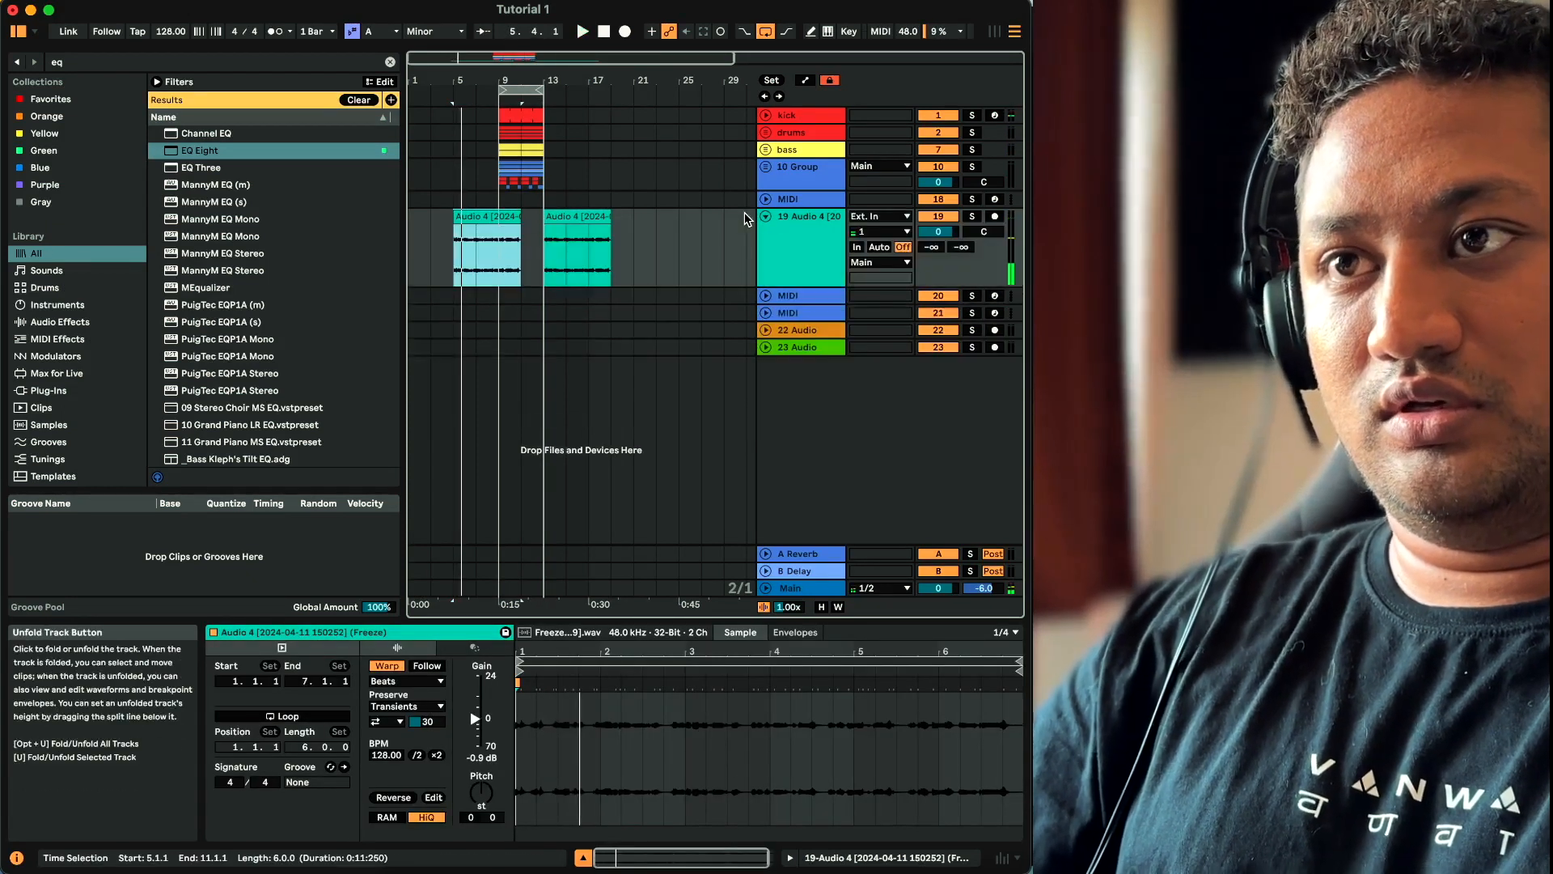
click(765, 220)
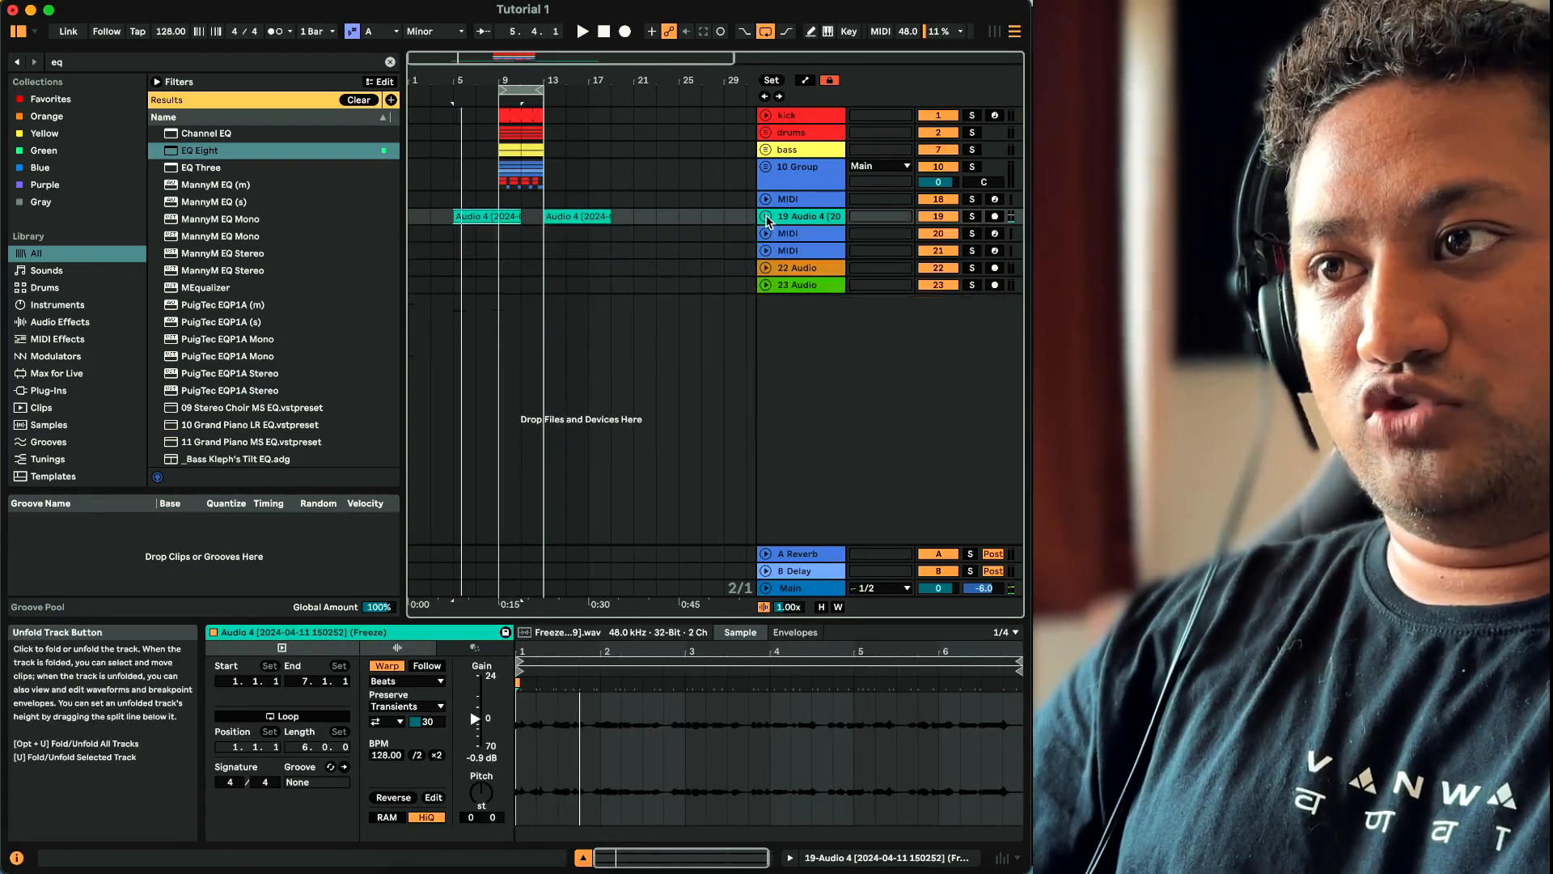
Copy the kick through 10 Group clips from bars 9–13 to bar 5, remove the kick's copy, and play from bar 5
click(542, 188)
click(499, 114)
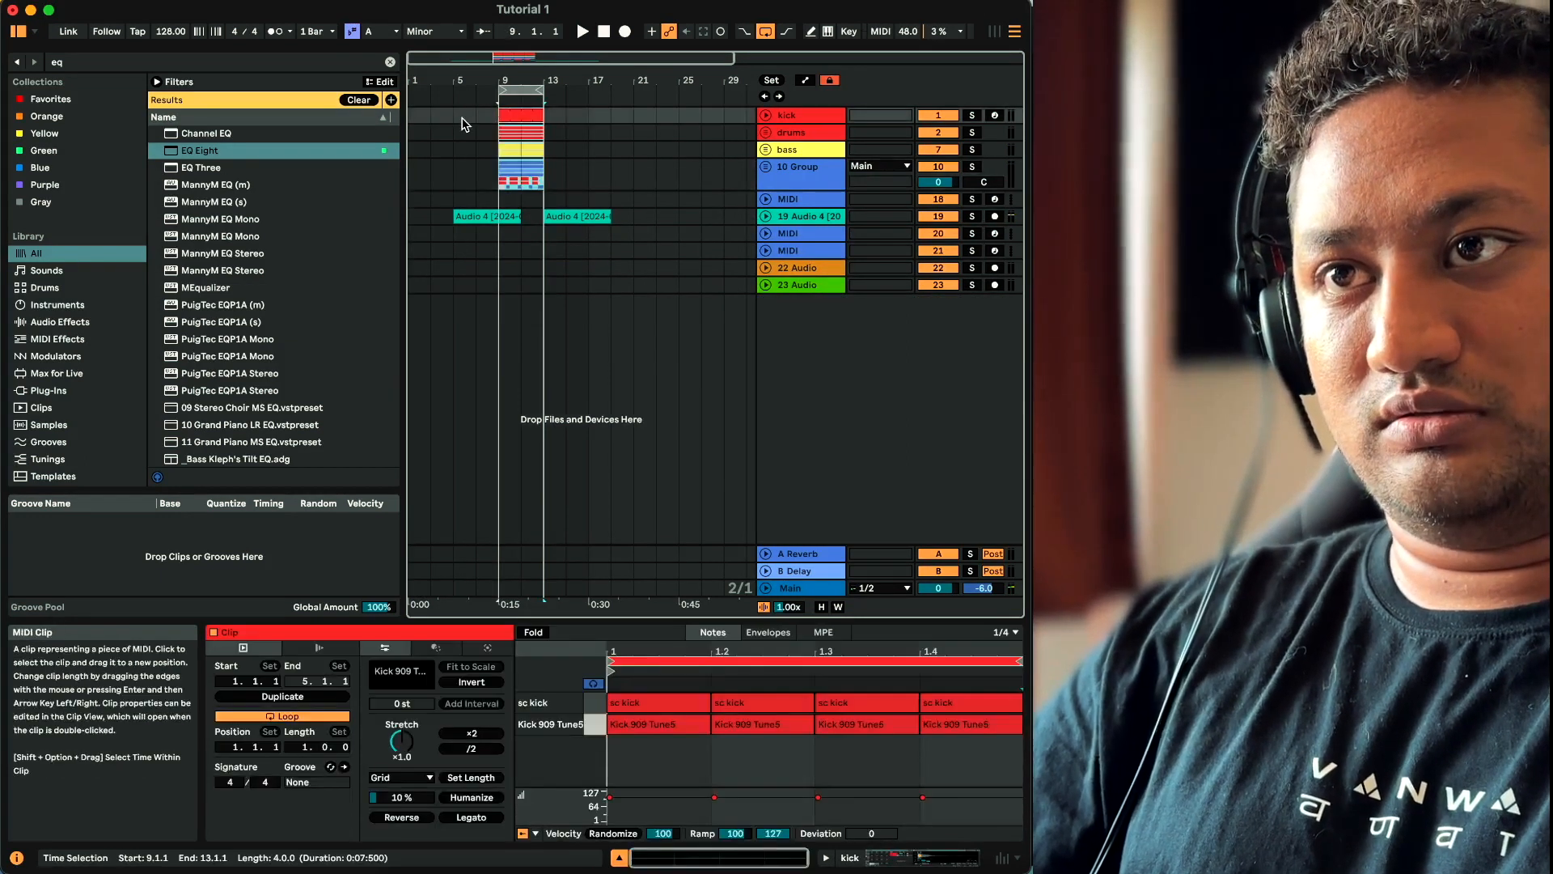
click(463, 118)
key(super+v)
click(487, 114)
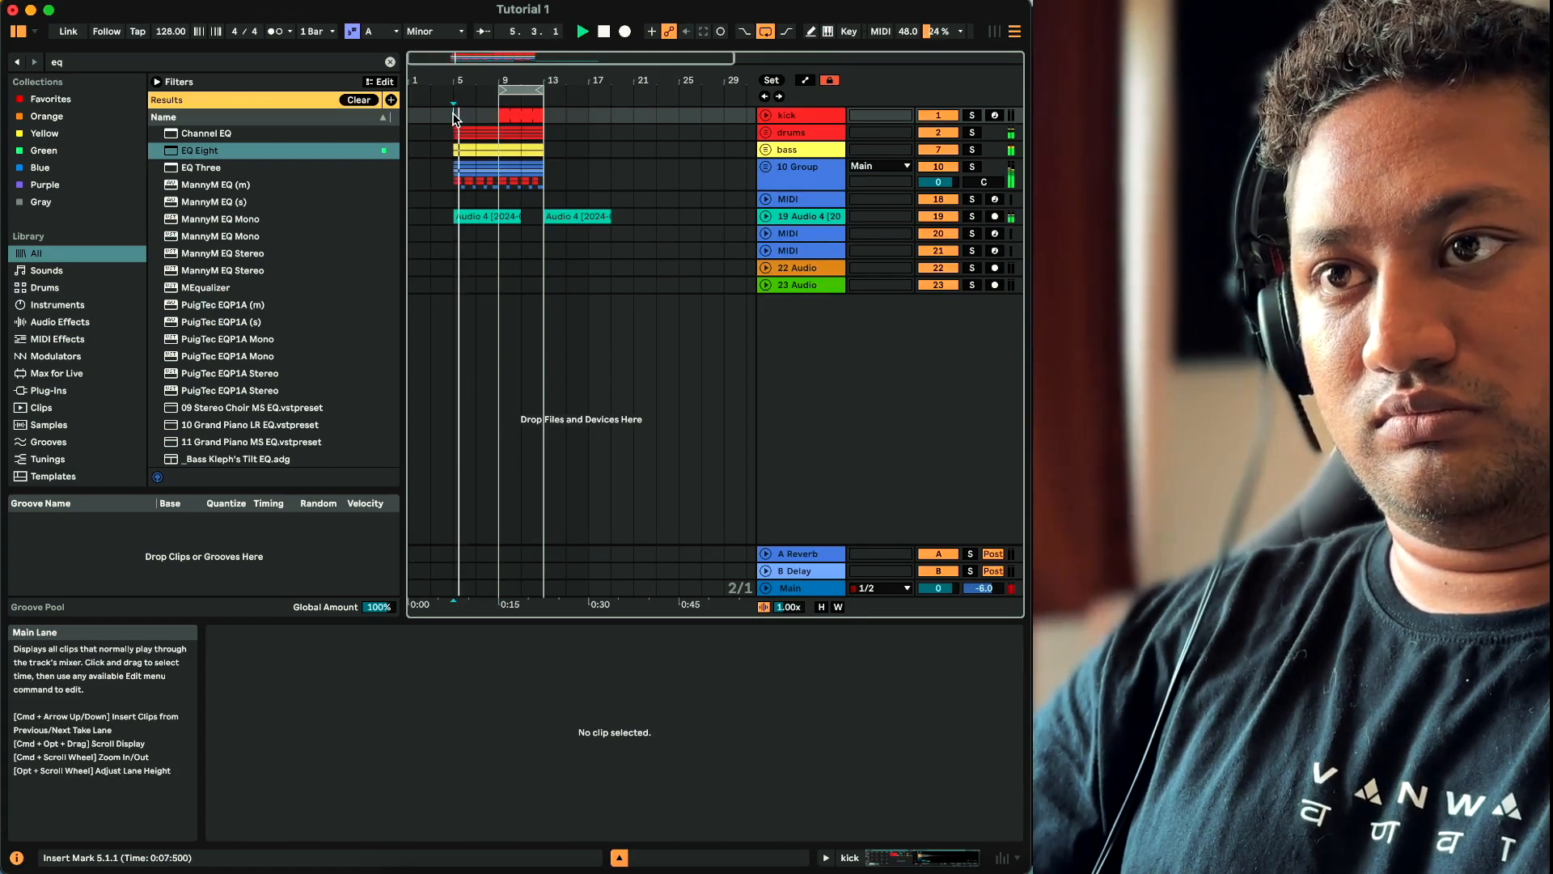
Remove the 10 Group and bass copies from bars 5–9, playing the arrangement from bar 5 to check
click(497, 191)
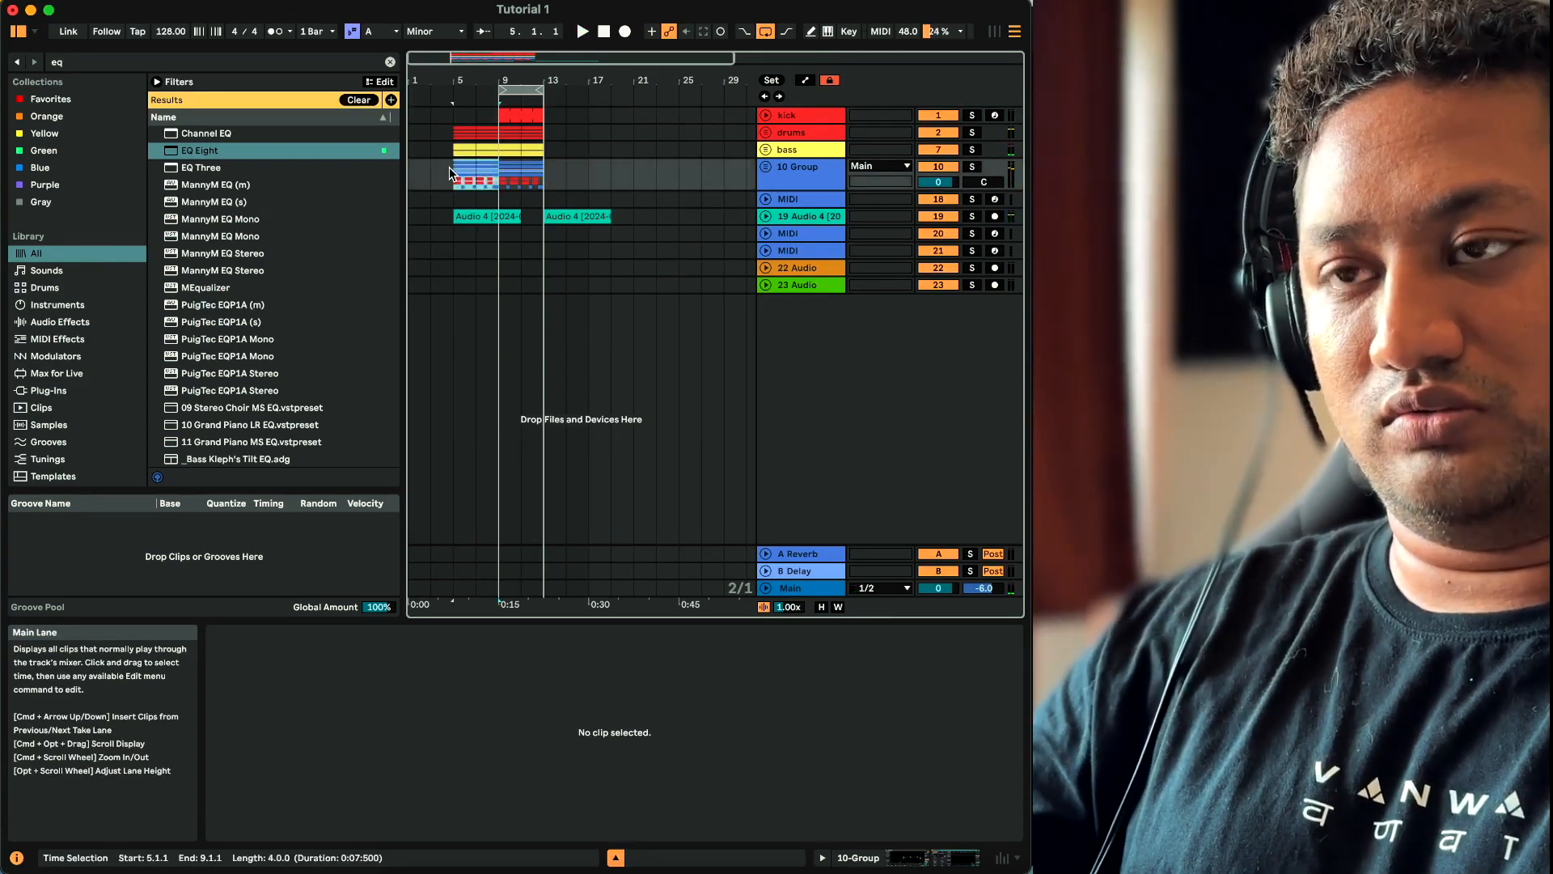
key(space)
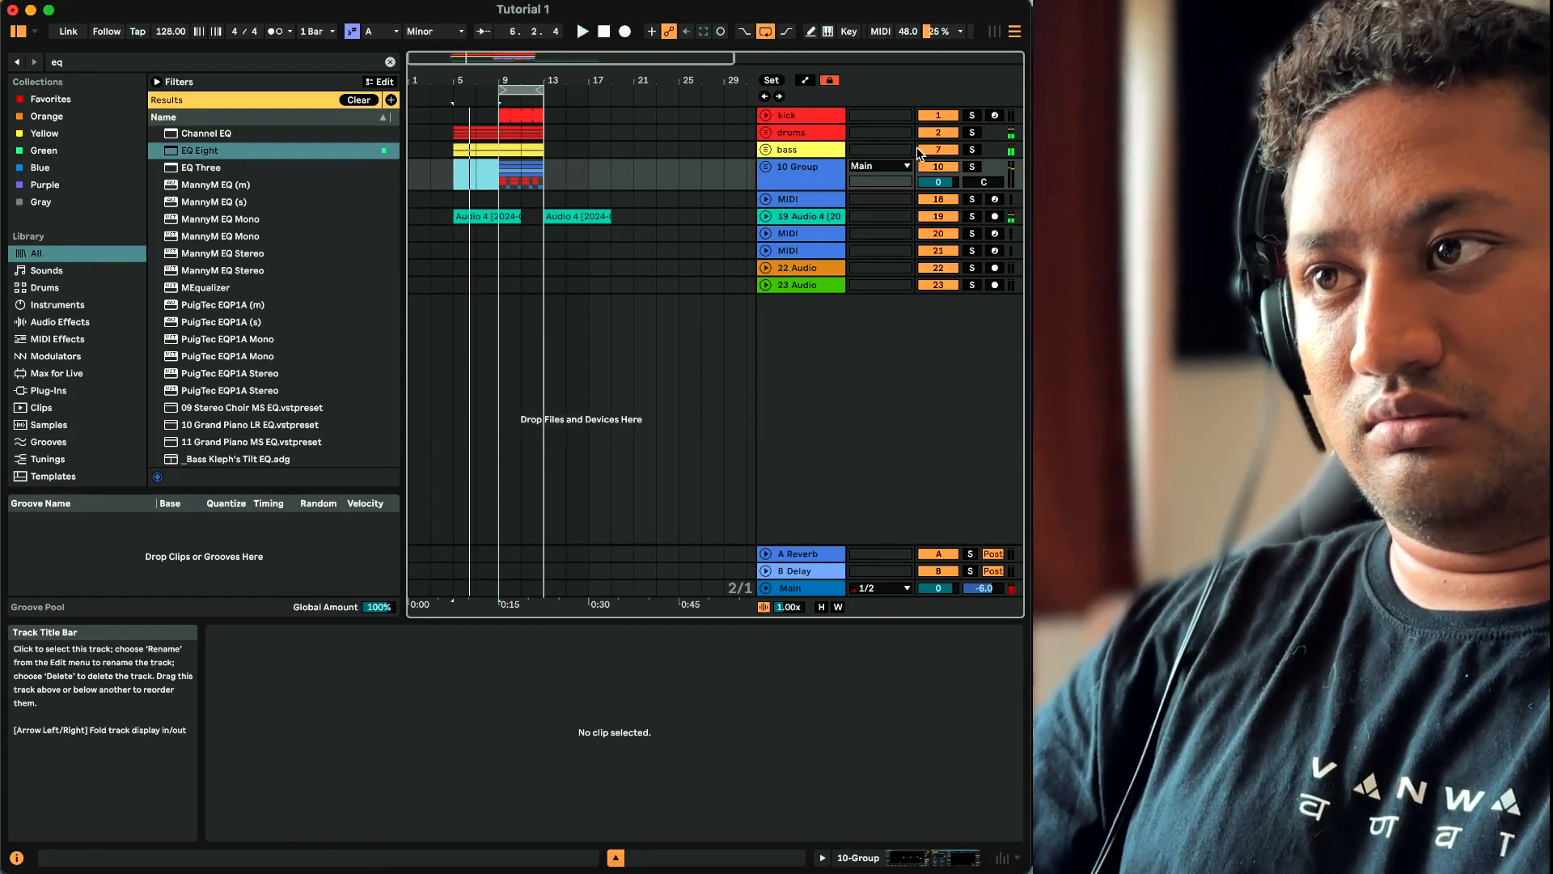
click(496, 156)
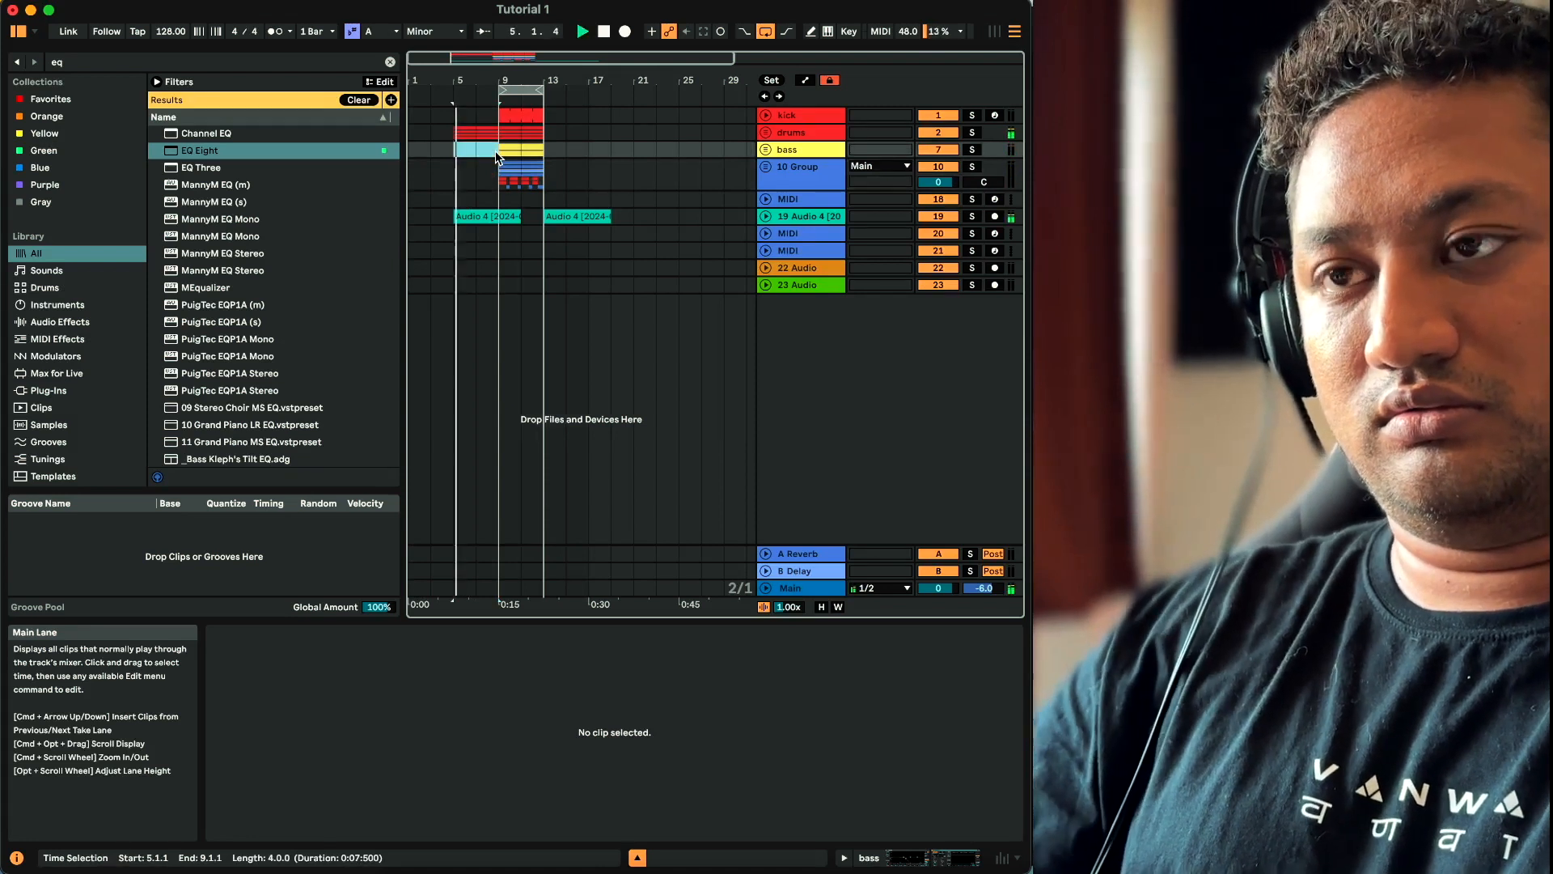
Unfold the 19 Audio track and delete its original clip from bar 13 onward
click(765, 217)
click(454, 280)
key(z)
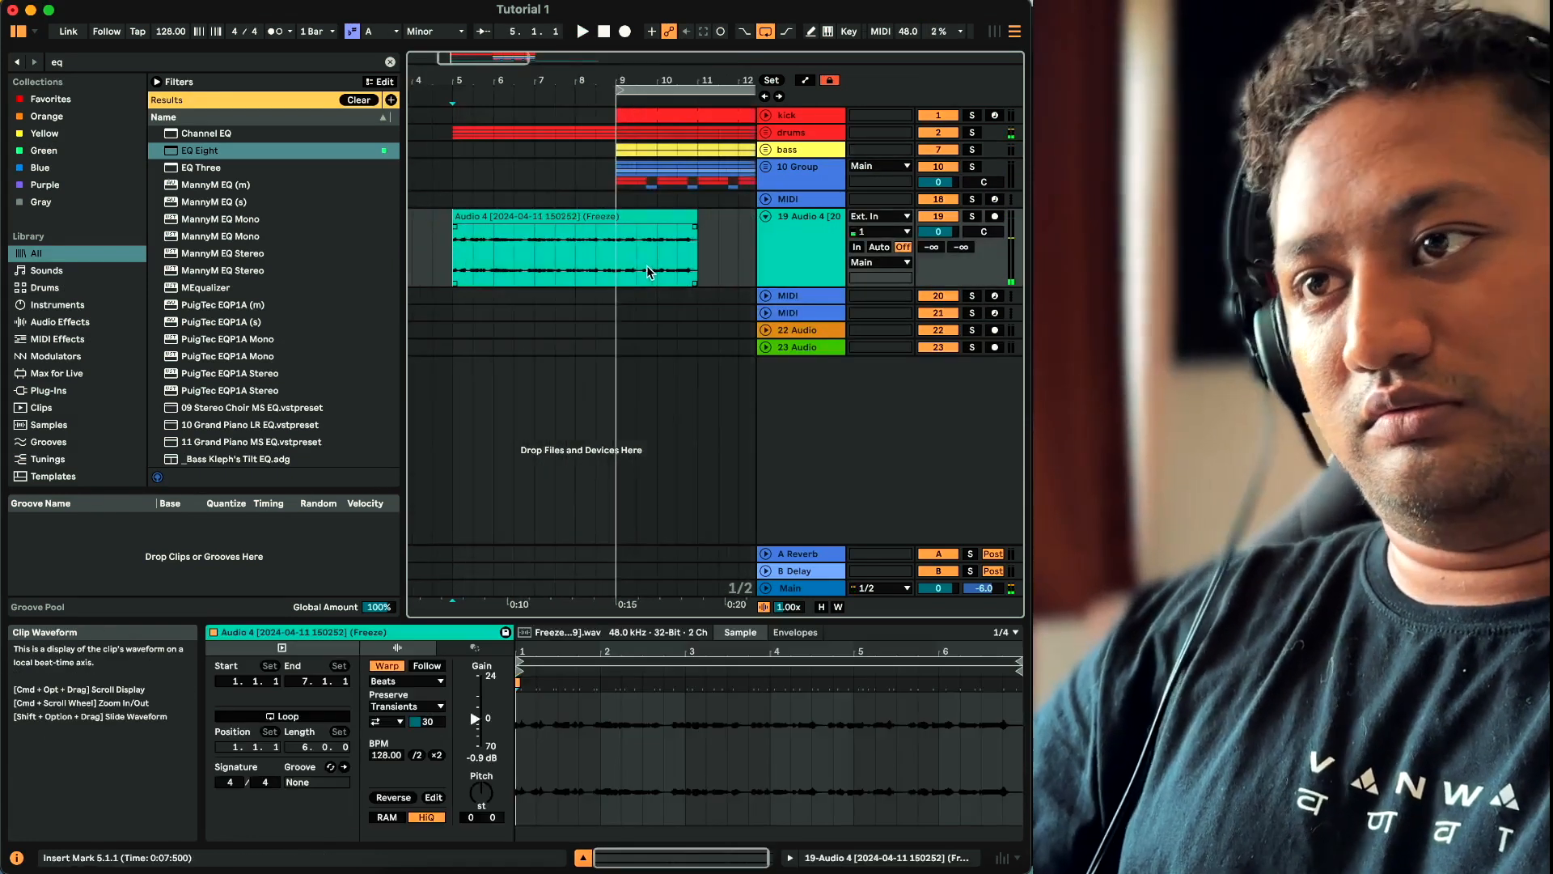
scroll(647, 273, down, 5)
drag(601, 264, 801, 271)
key(Delete)
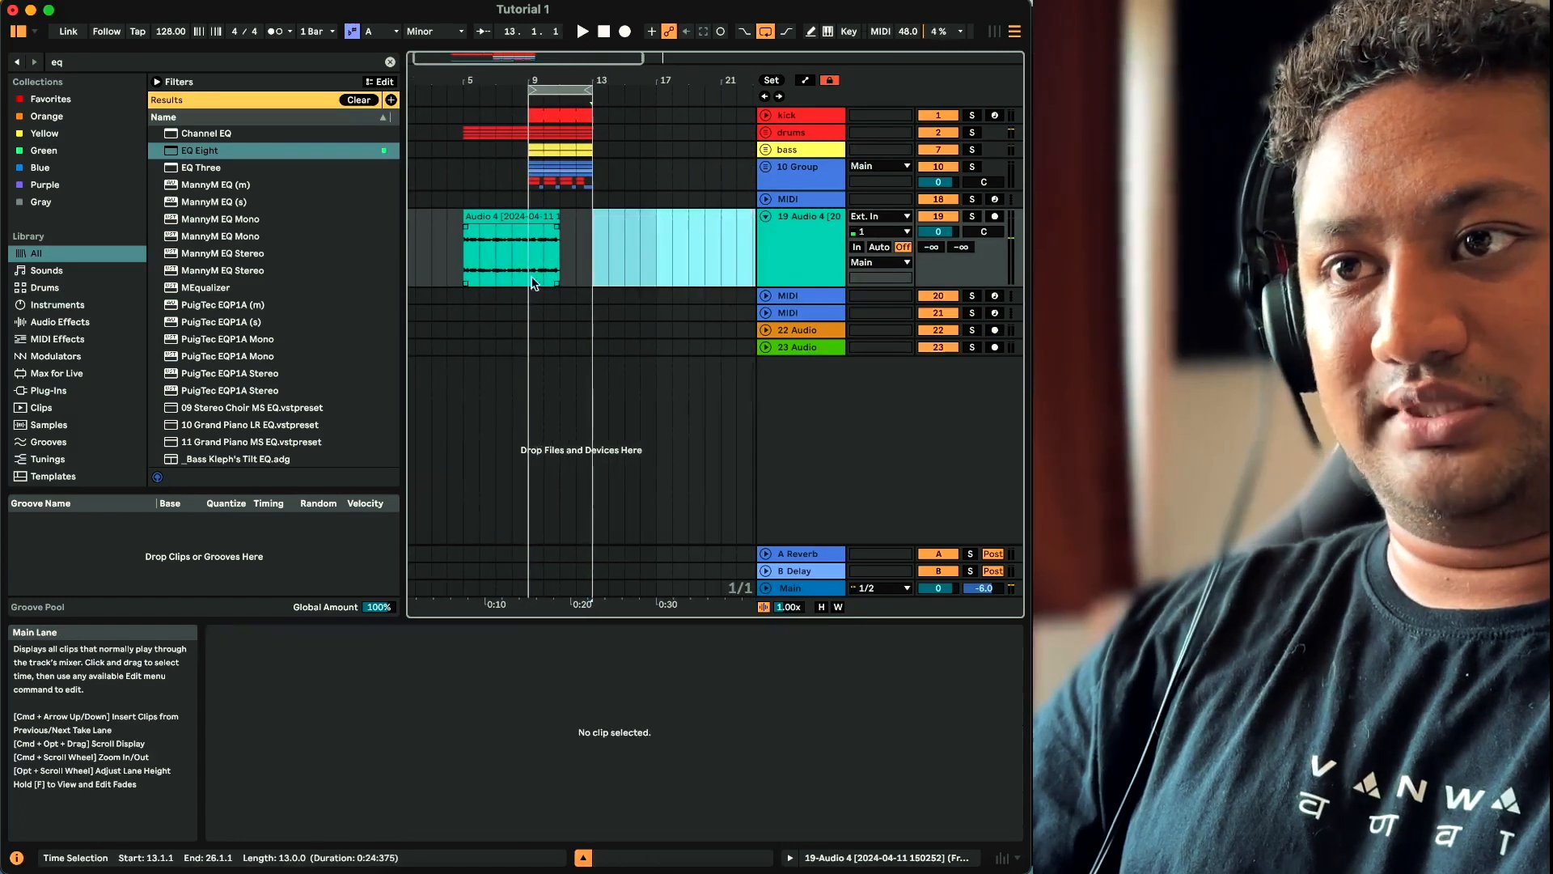
Play the remaining 19 Audio clip from bar 5 and split it at 6.3.3
click(460, 259)
key(z)
key(space)
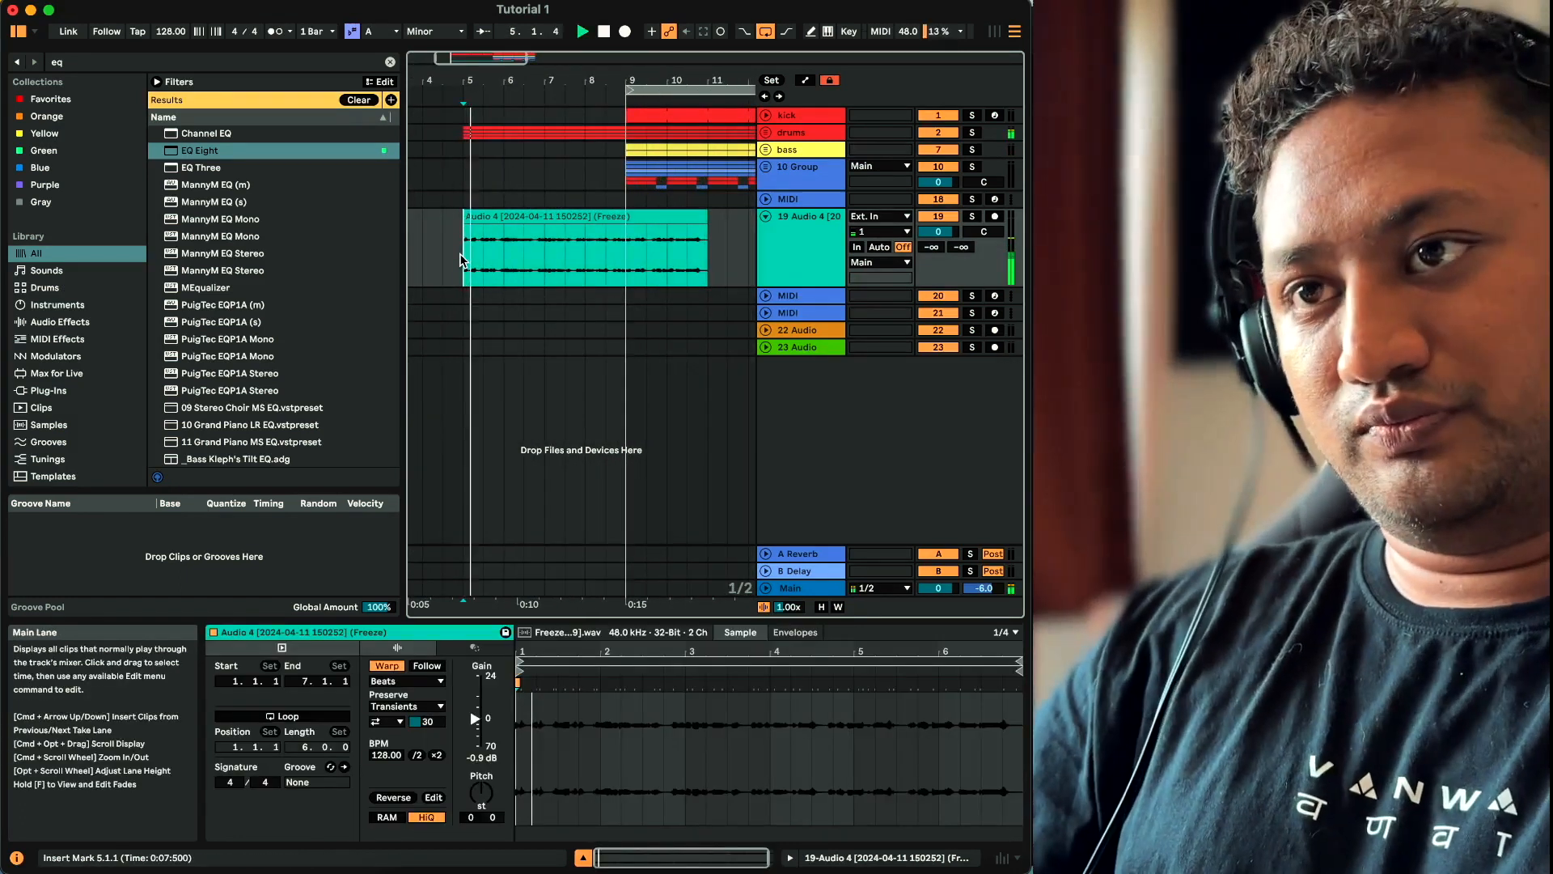
scroll(459, 255, up, 5)
key(super+e)
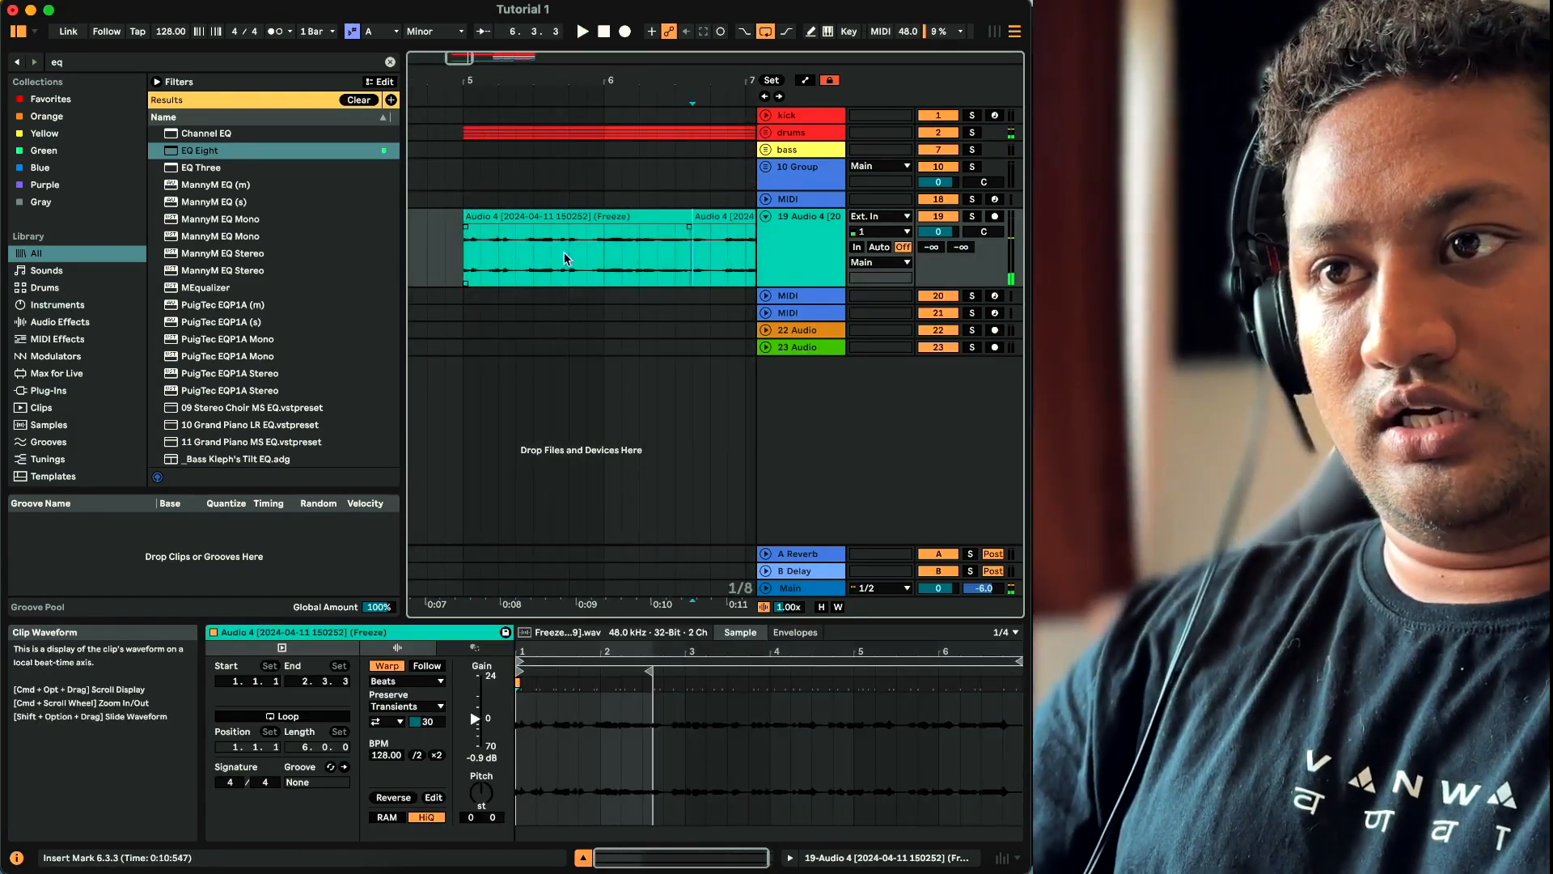
Audition from bar 5, split the 19 Audio clip at 5.1.4 and move the second slice to 5.2.1
click(454, 256)
key(space)
key(space)
scroll(512, 244, up, 5)
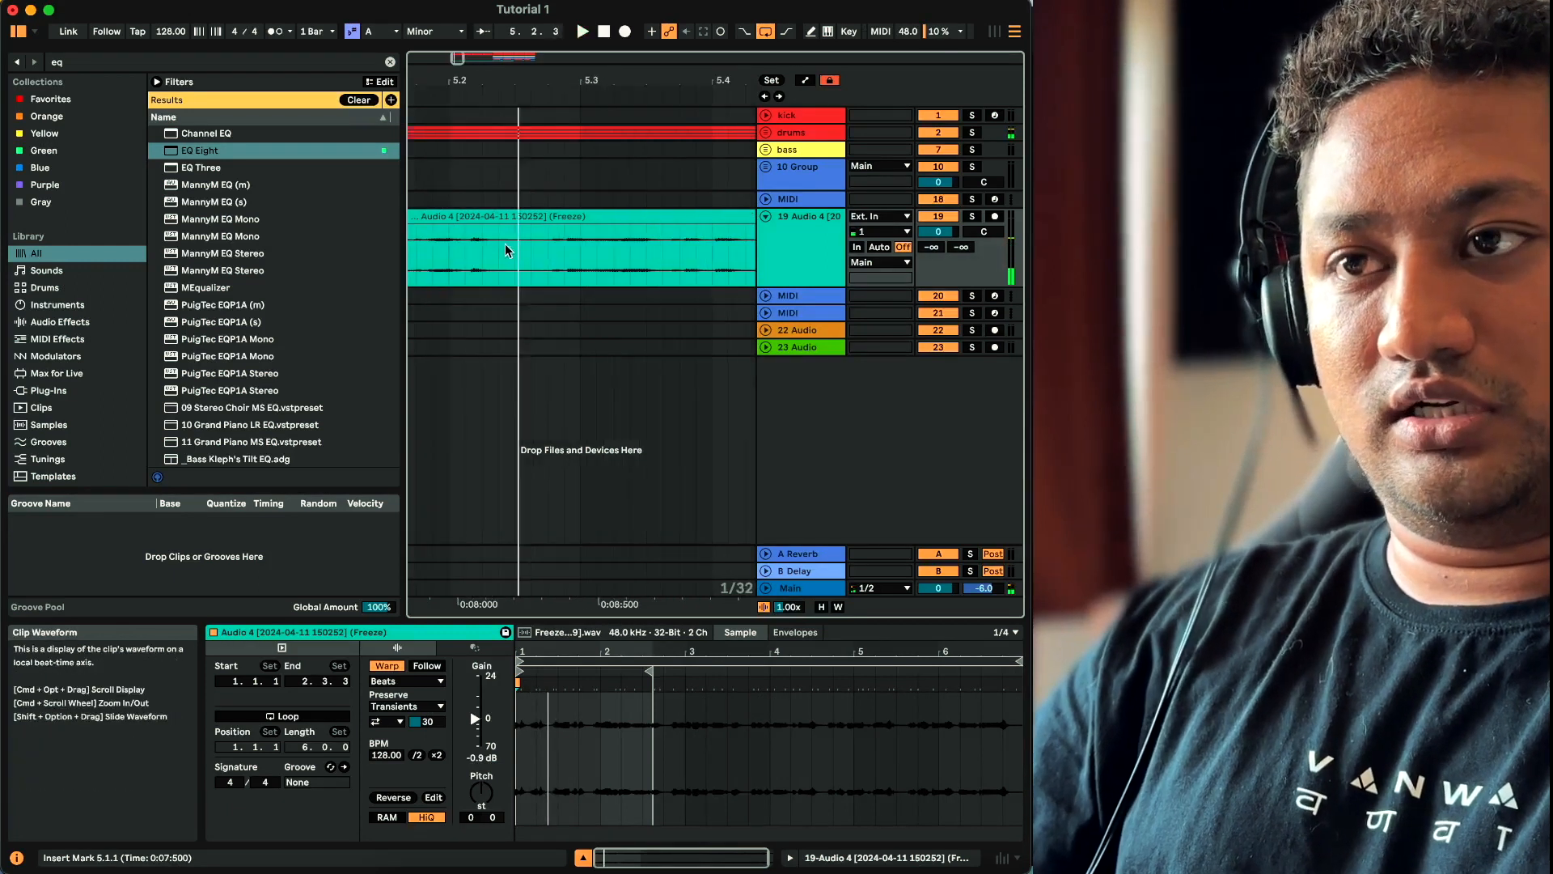
scroll(446, 257, down, 3)
click(449, 212)
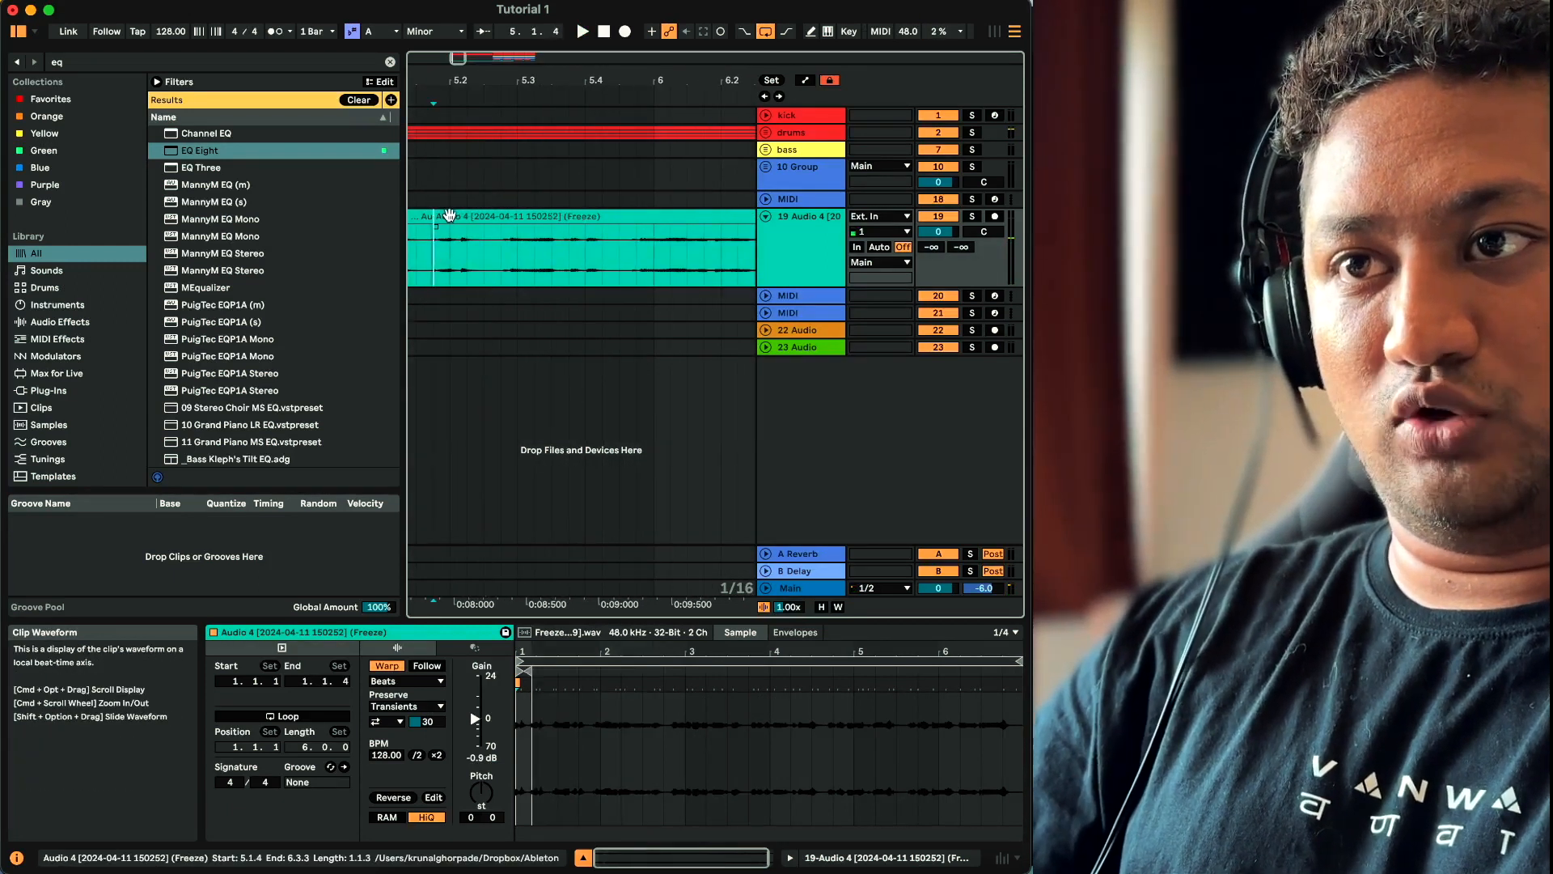
key(Right)
scroll(450, 211, down, 3)
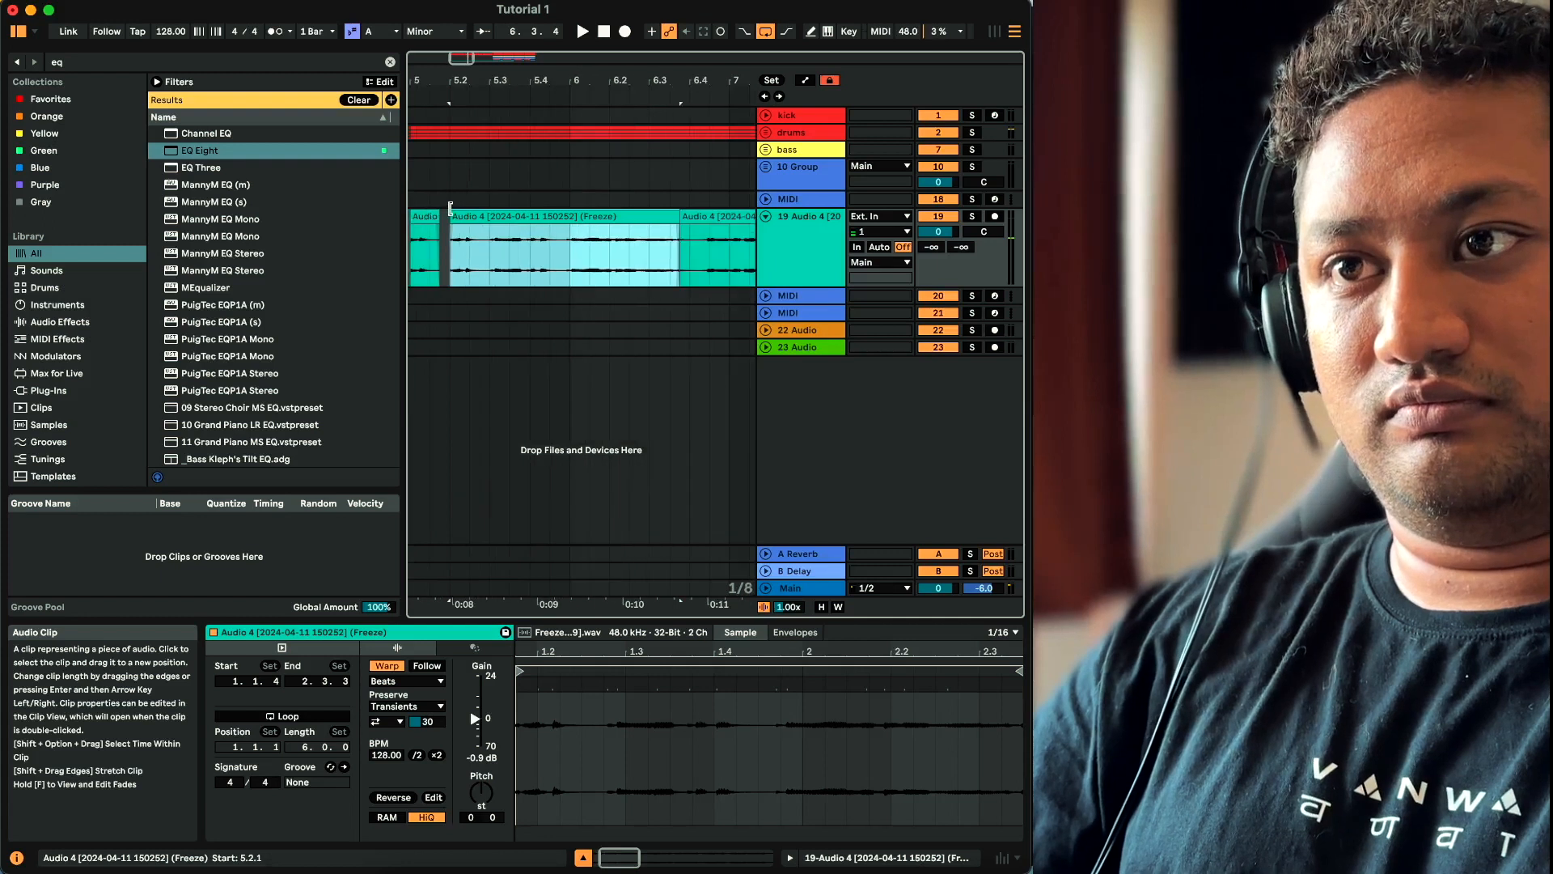
Audition the slices from bar 5 and shift the second slice slightly earlier, between 5.1.4 and 5.2.1
click(419, 269)
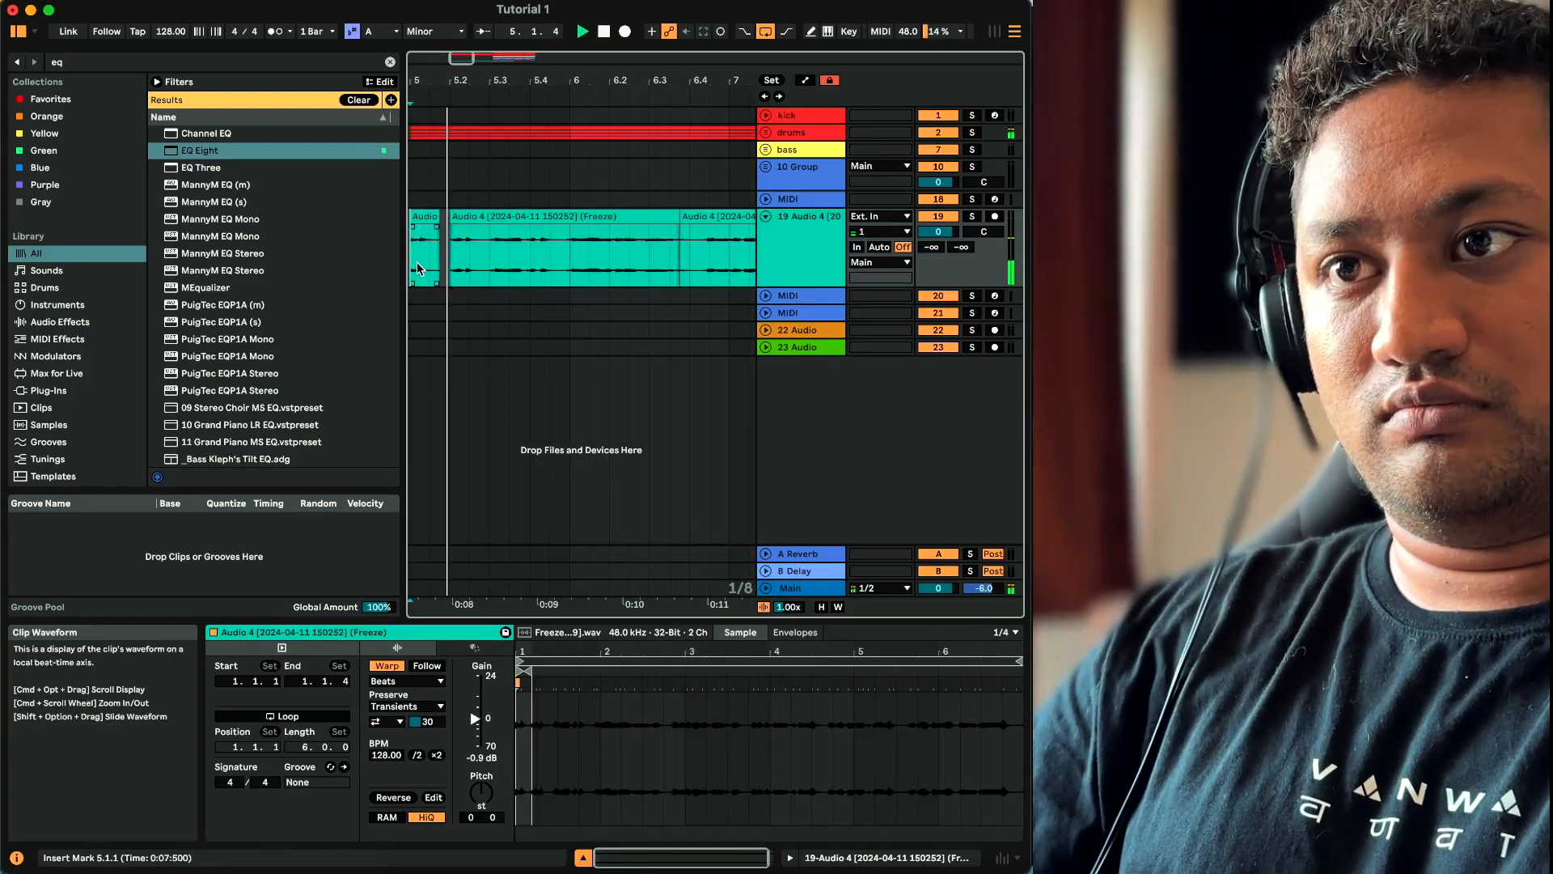
scroll(419, 270, left, 2)
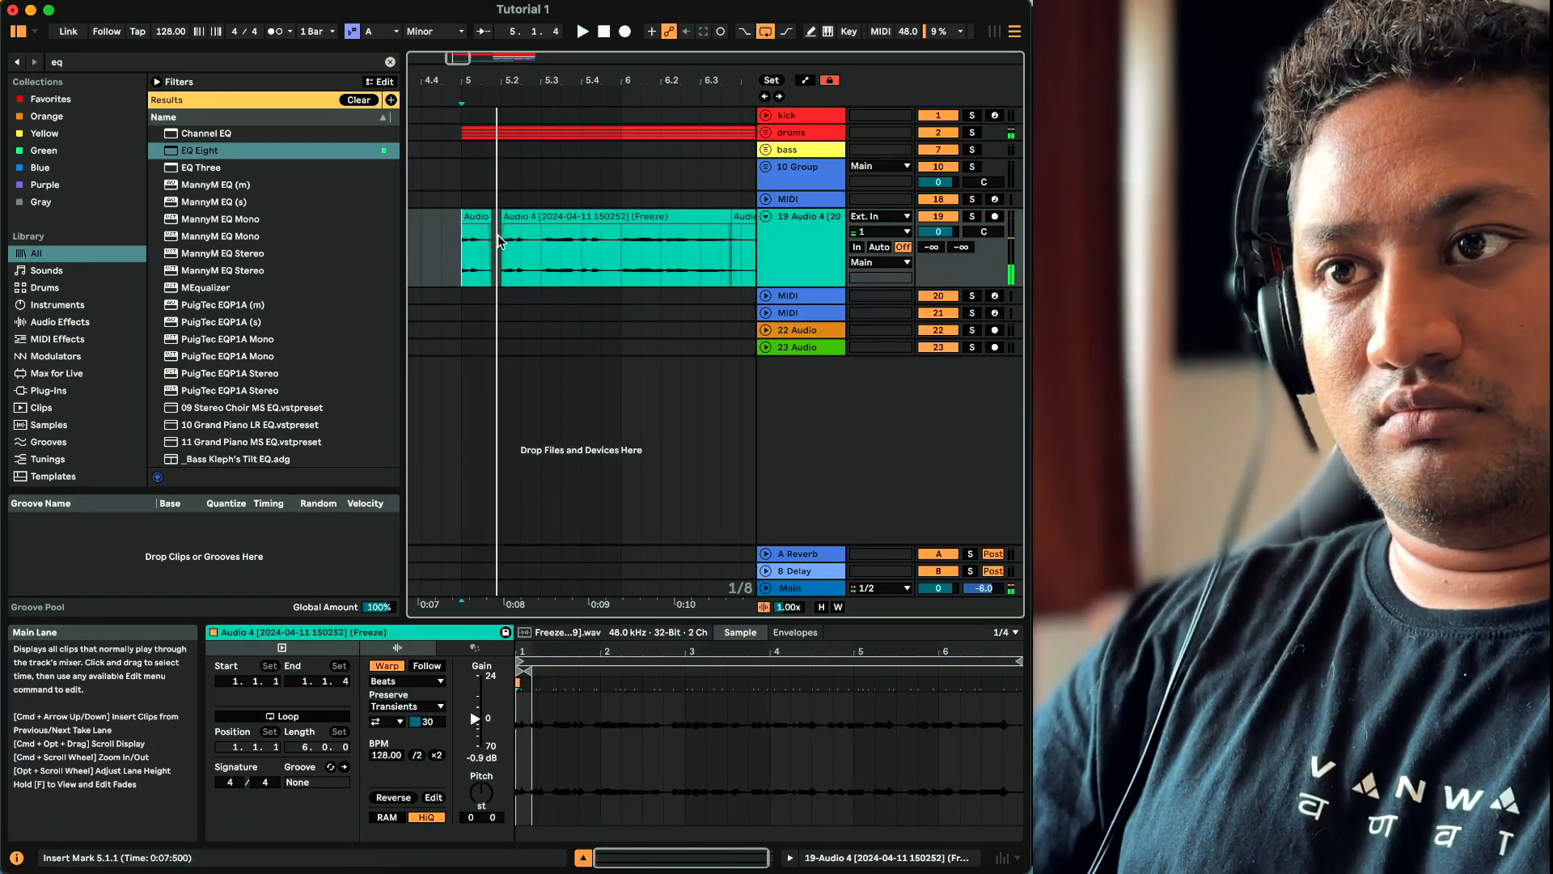
scroll(499, 241, up, 3)
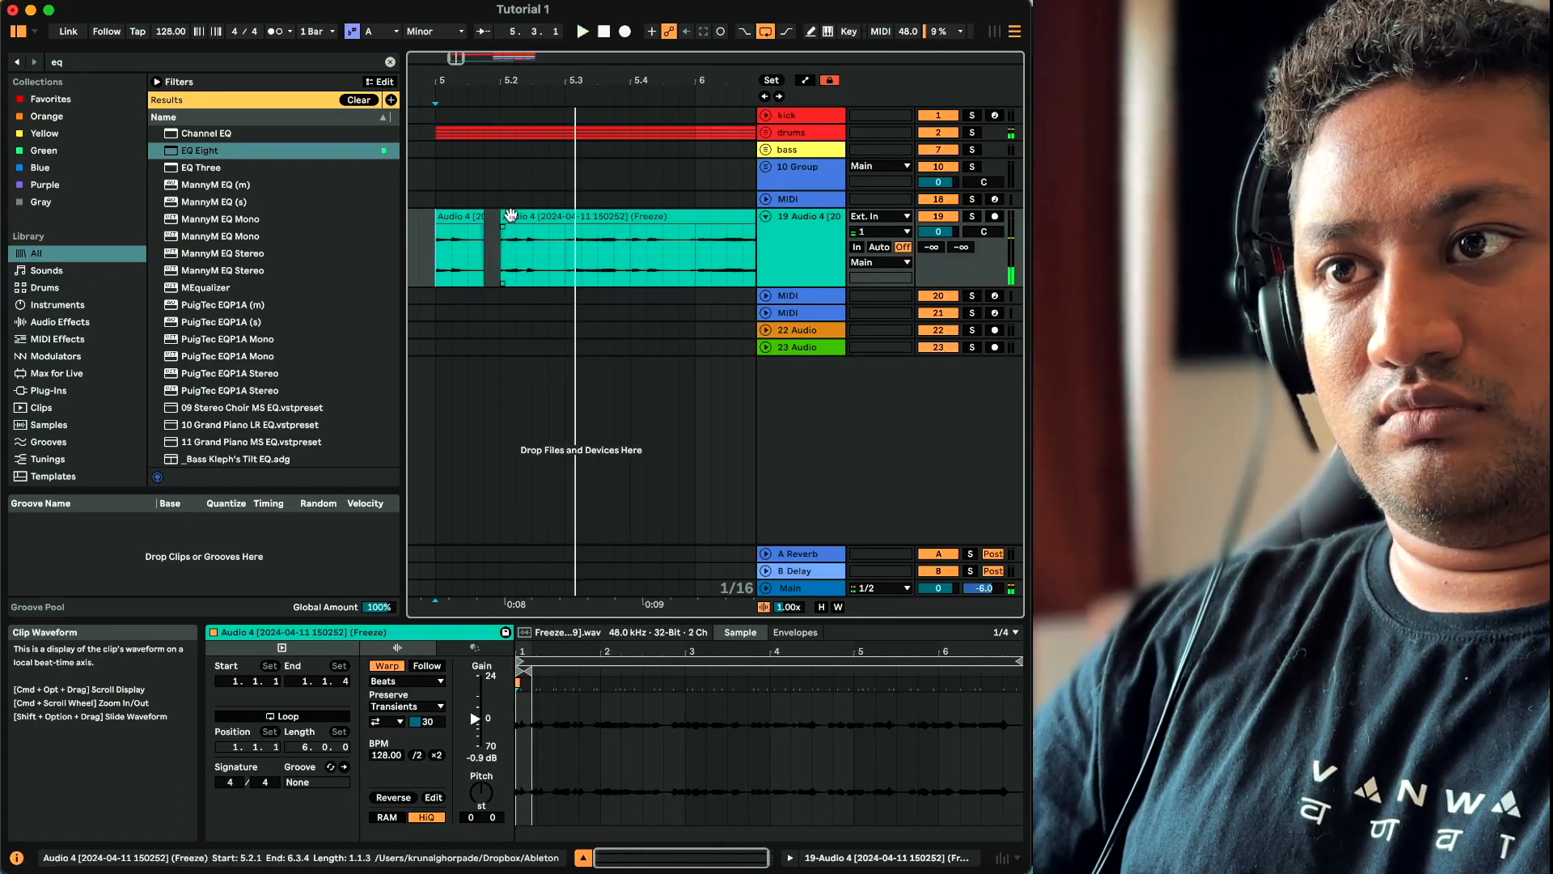
click(511, 215)
scroll(504, 251, up, 2)
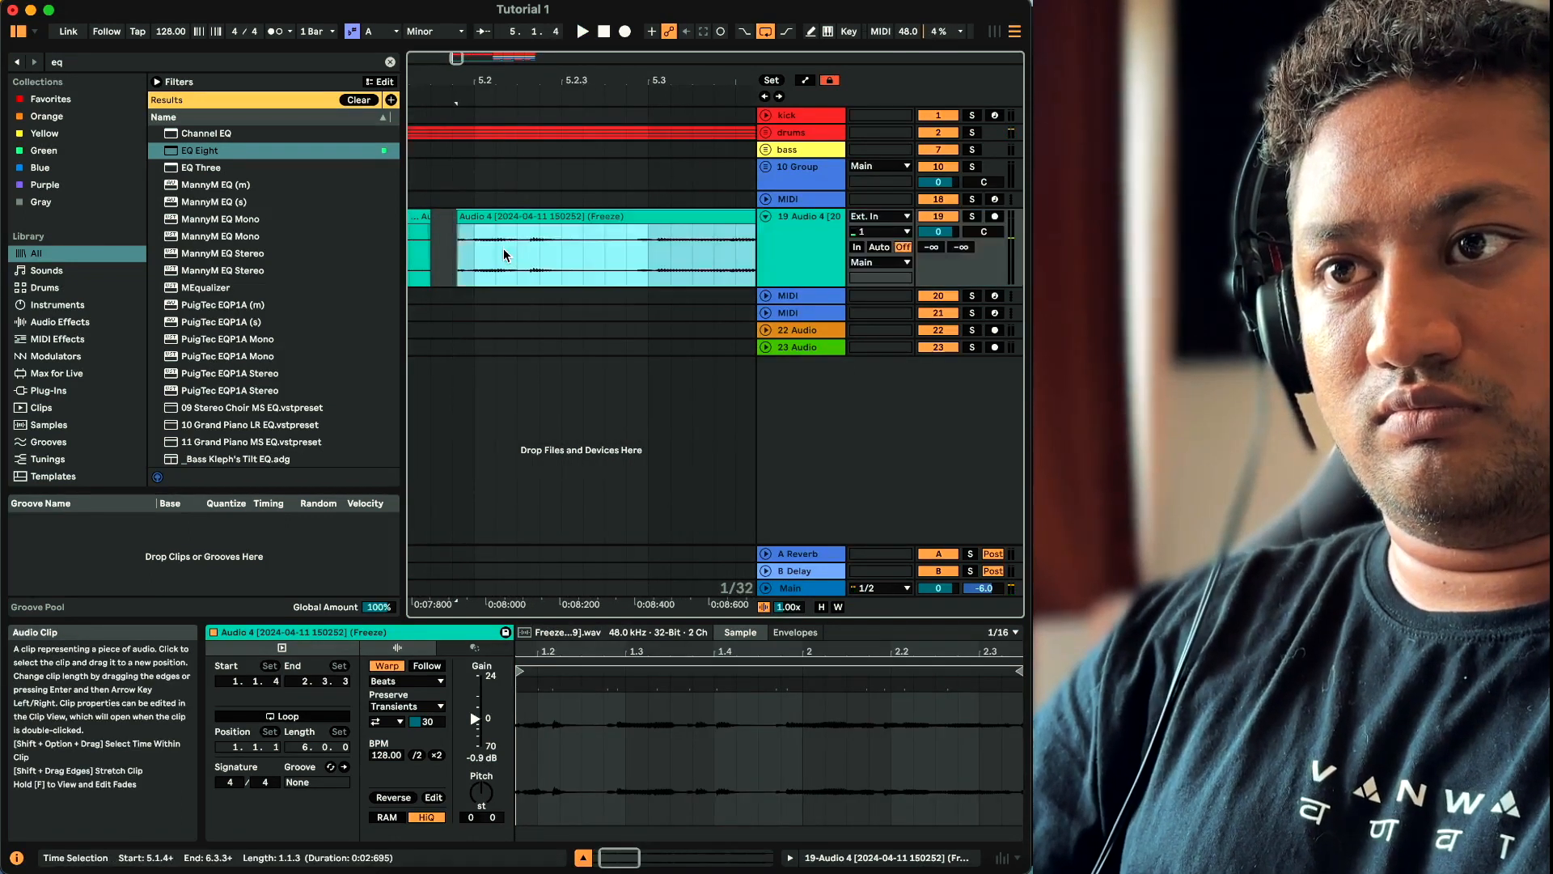
click(504, 256)
scroll(504, 255, down, 2)
click(430, 263)
key(space)
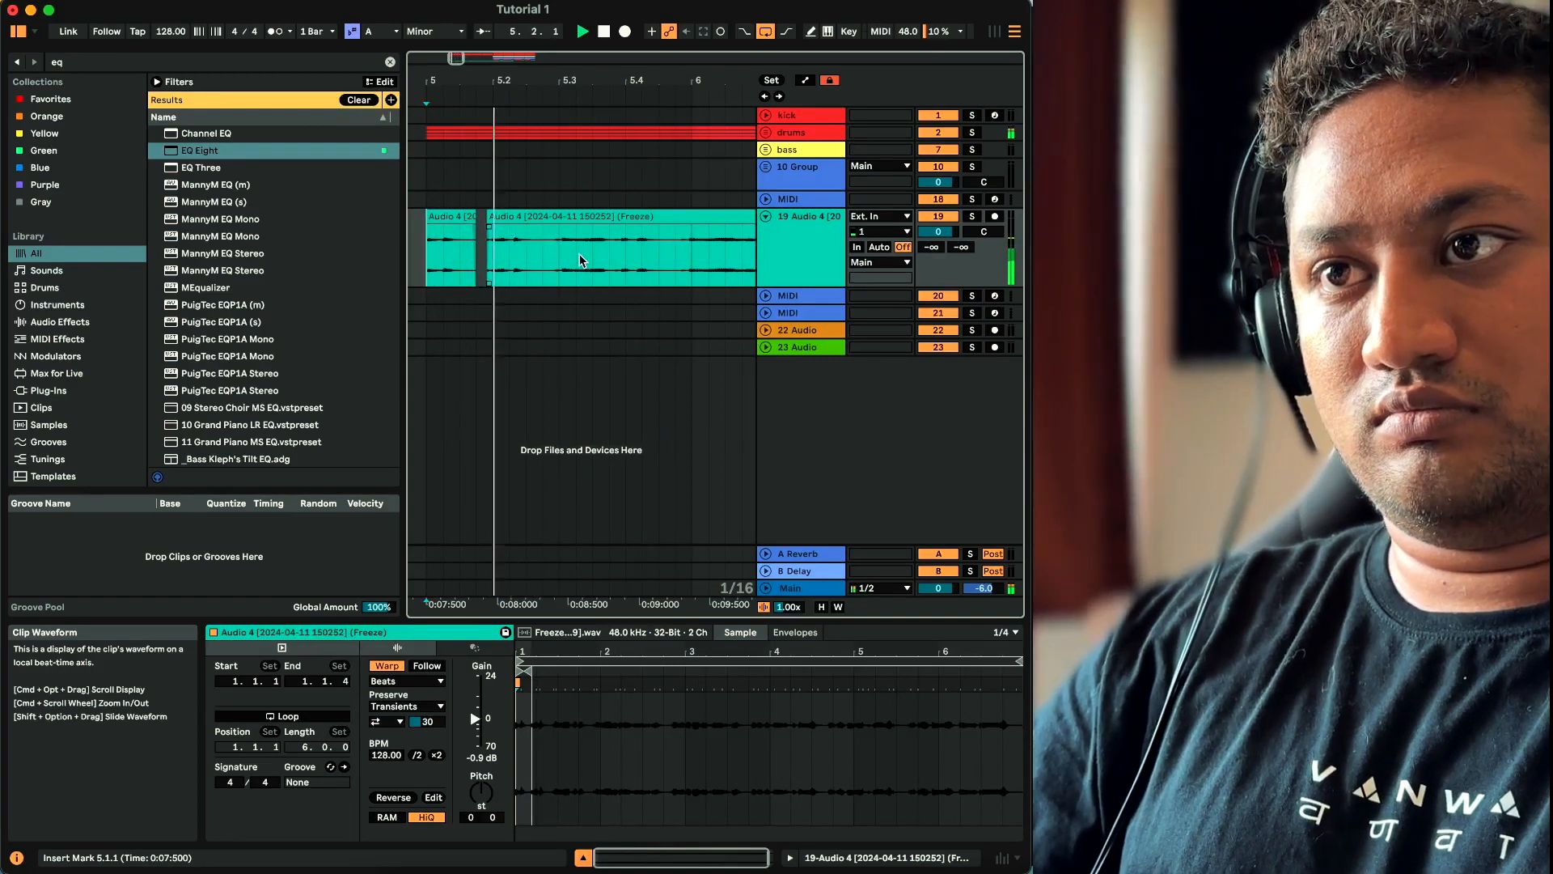
Split the second slice at bar 6 and just before beat 5.3, and shift the piece between the cuts slightly later
key(space)
click(687, 260)
key(super+e)
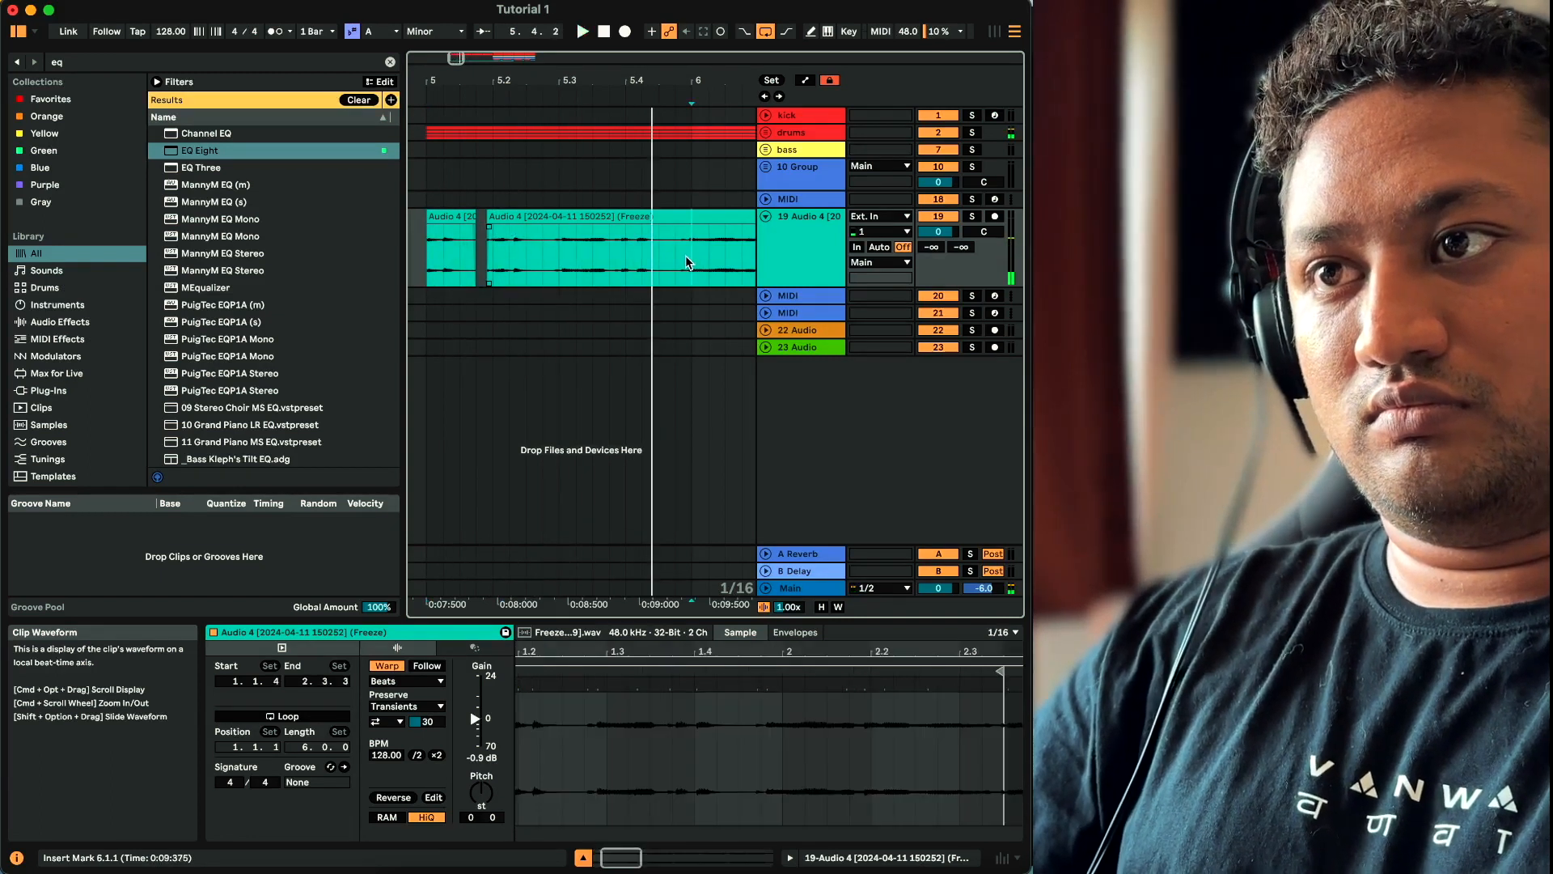
scroll(564, 254, up, 3)
click(543, 254)
key(super+e)
click(567, 216)
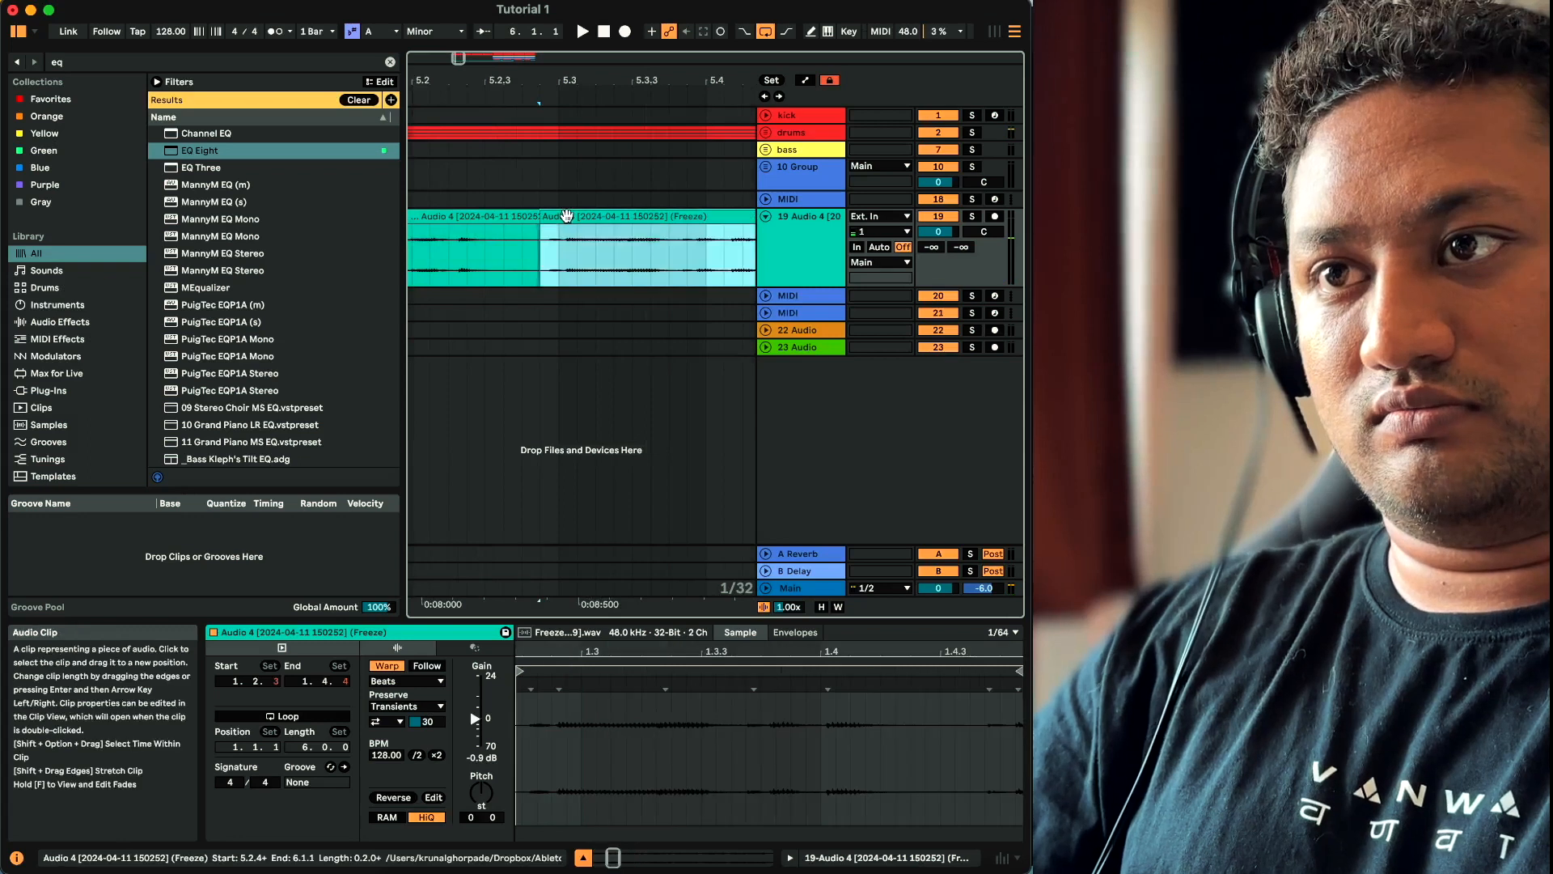
drag(556, 216, 569, 224)
scroll(549, 265, down, 3)
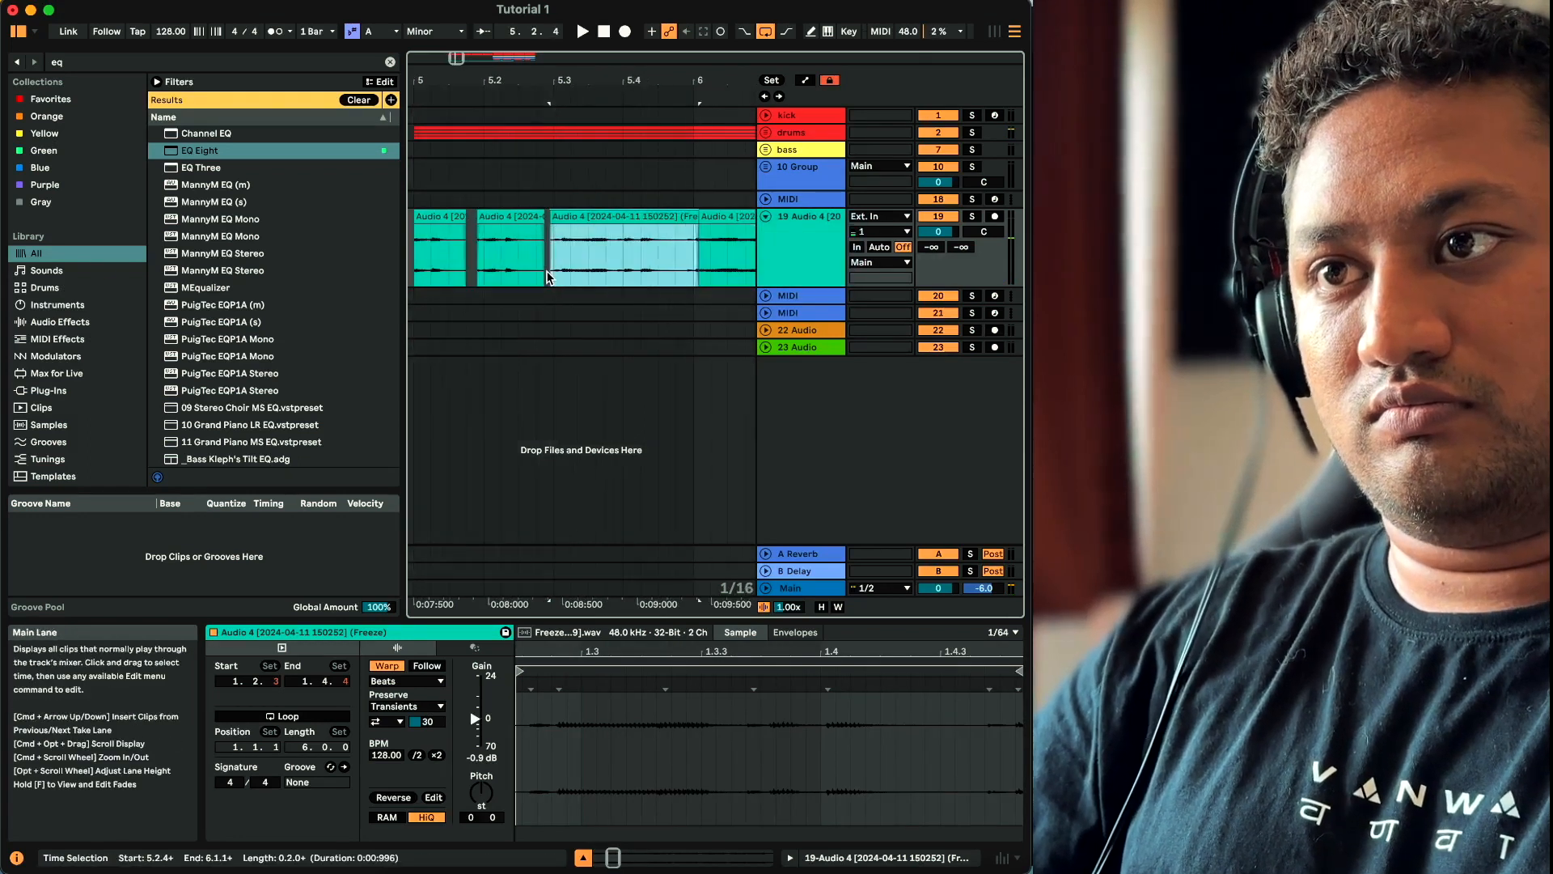
Split the third slice just before beat 5.4, shift the new fourth slice slightly later, and play from bar 5
click(415, 267)
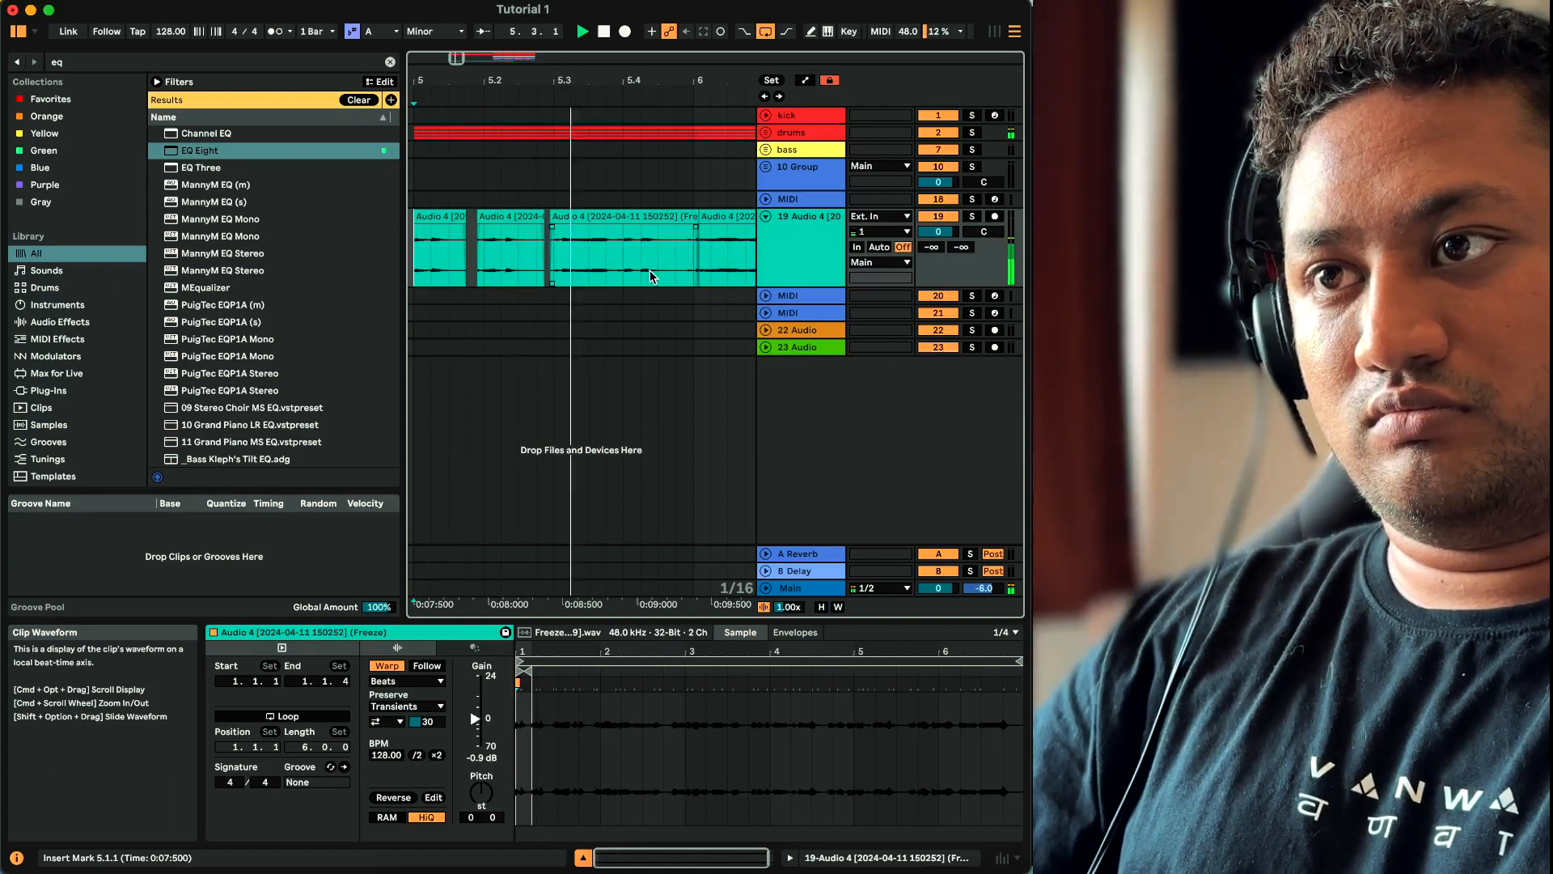
scroll(617, 258, up, 3)
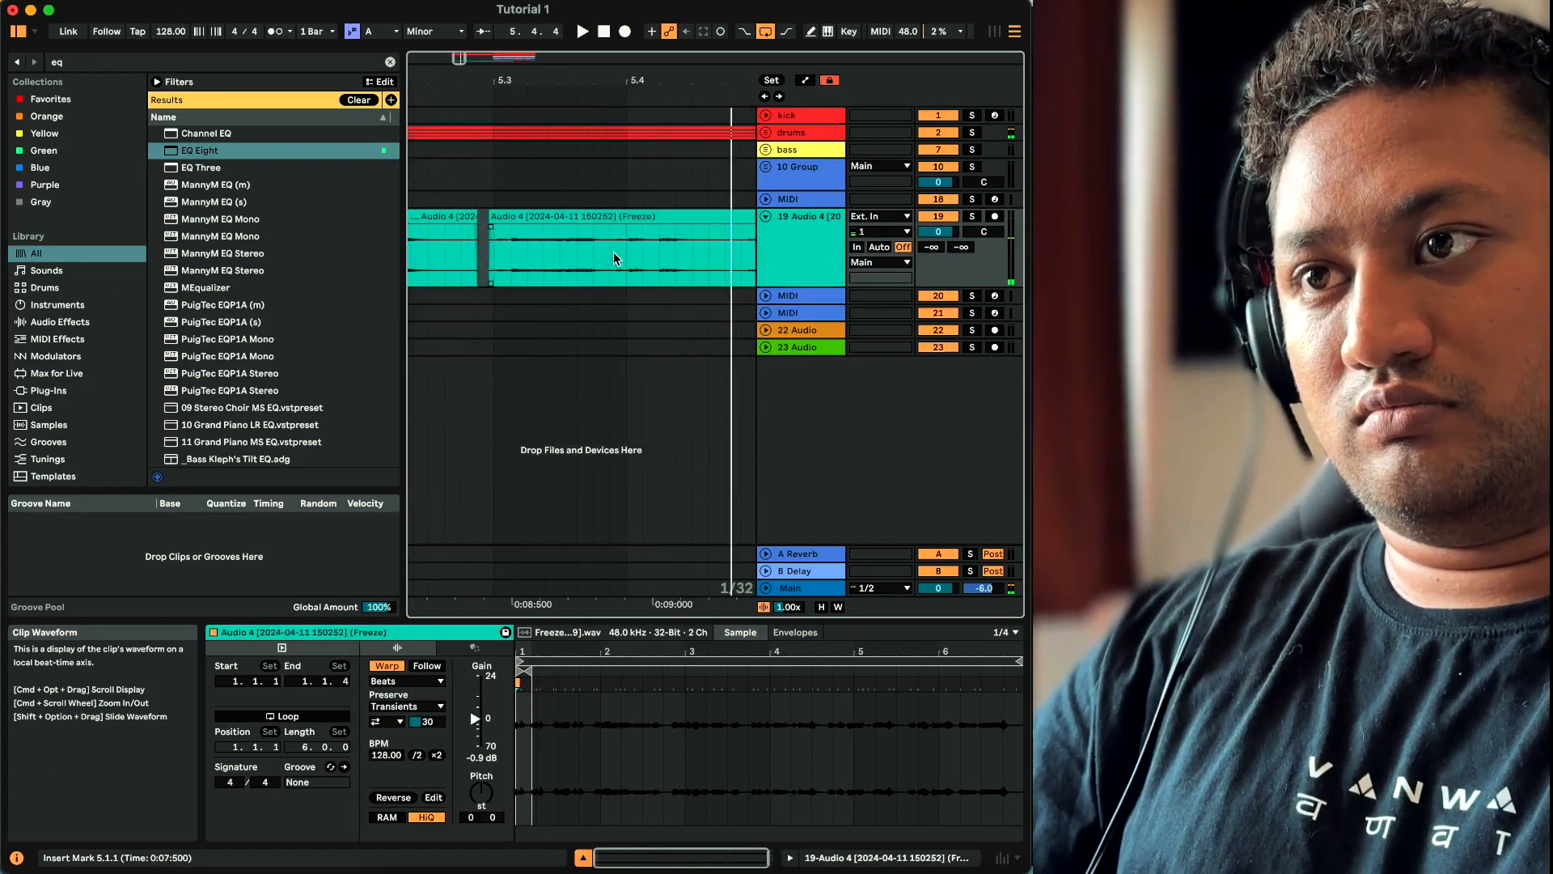
click(617, 257)
key(super+e)
drag(632, 220, 654, 220)
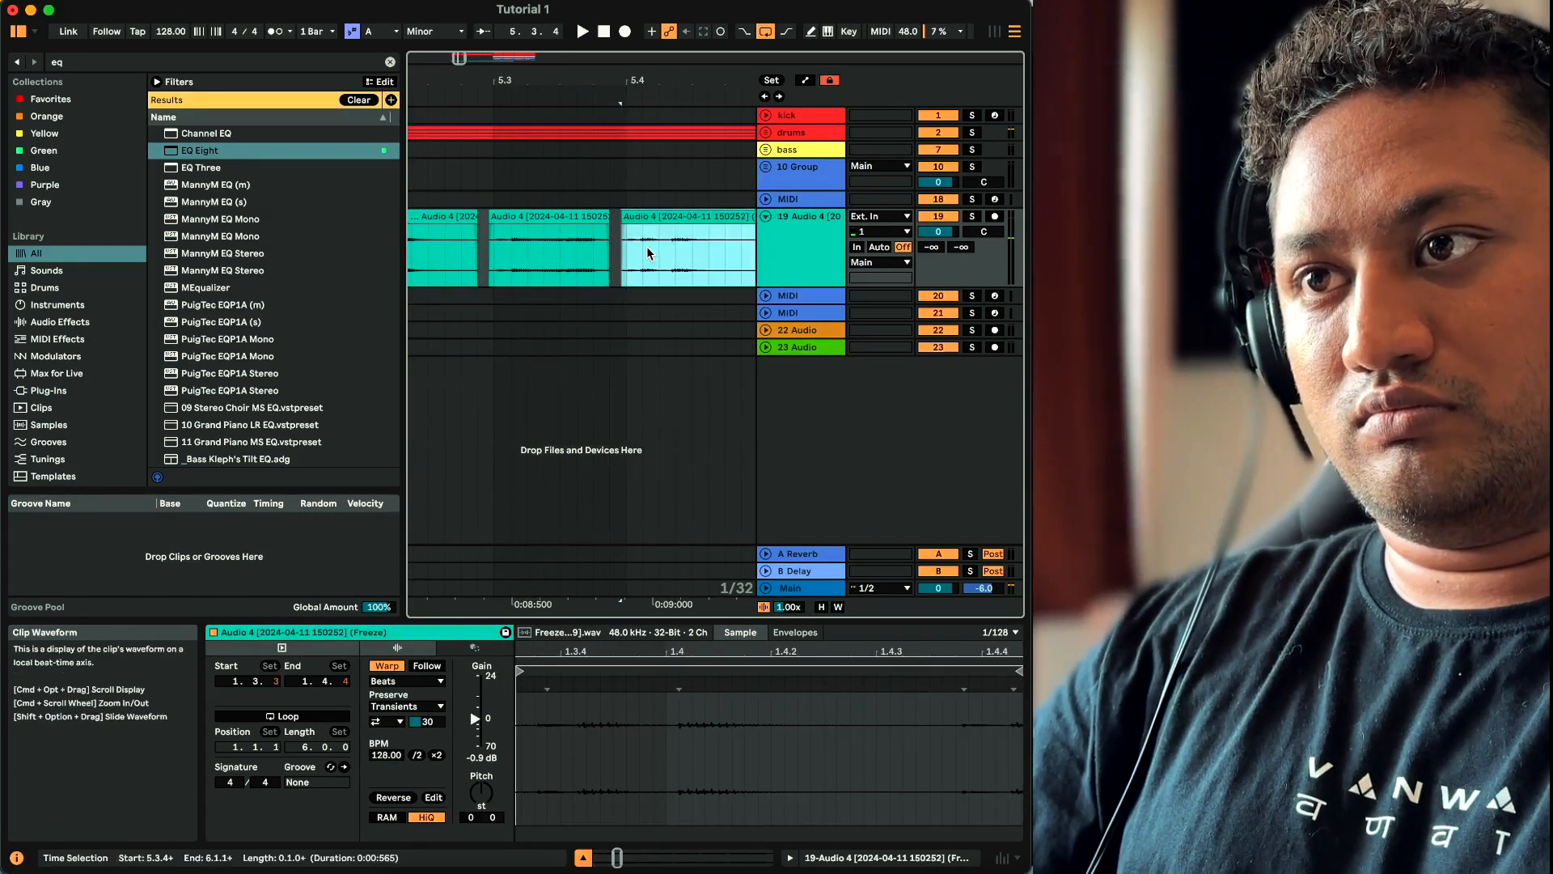
scroll(648, 251, down, 3)
click(505, 268)
key(space)
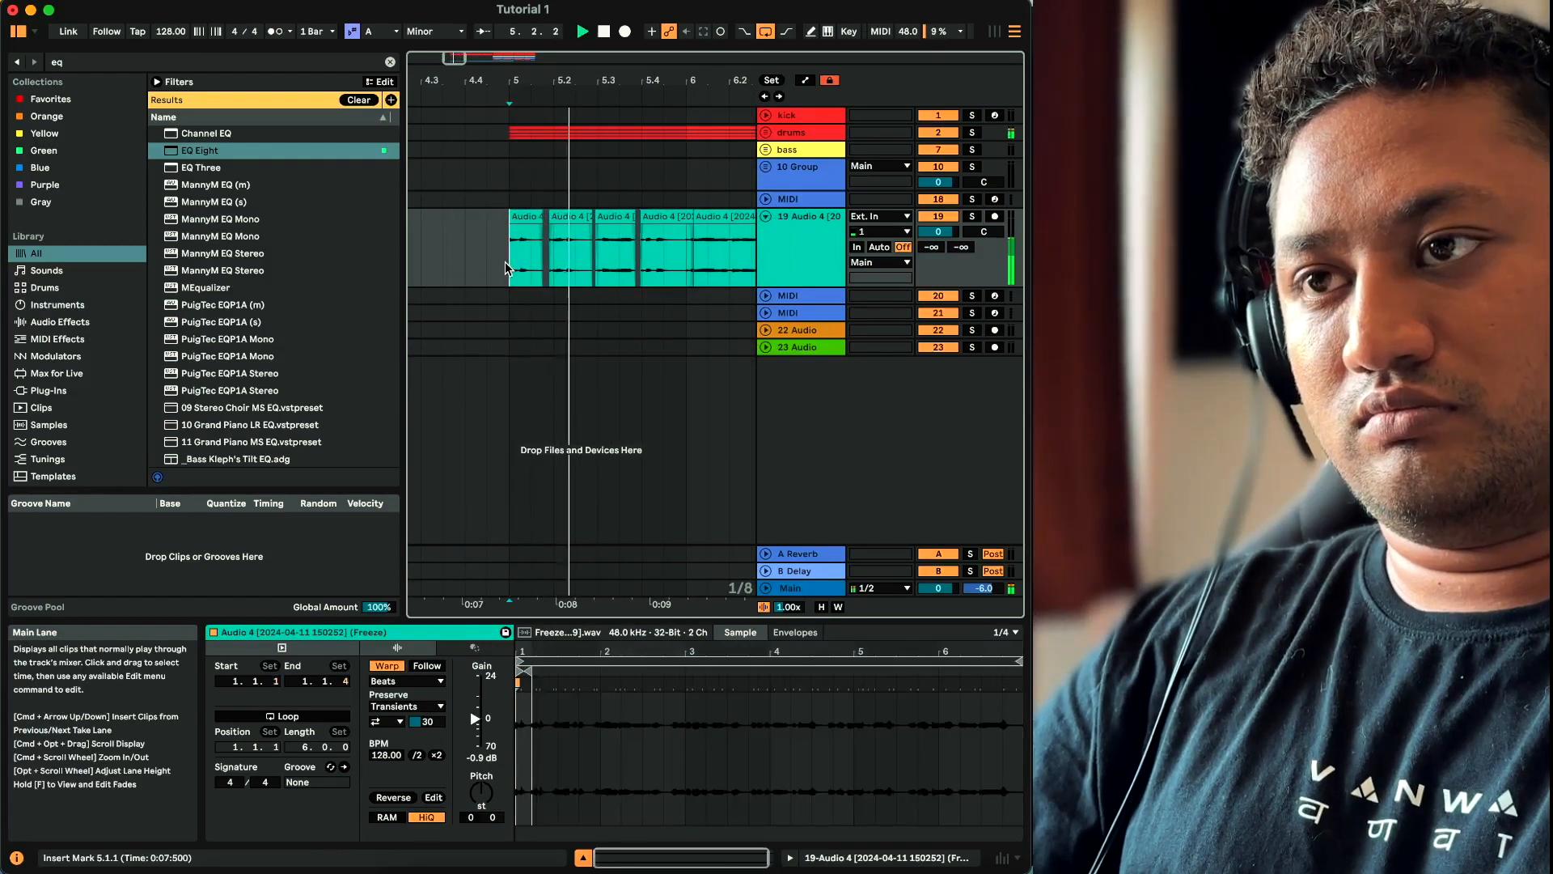
Move the second slice back to 5.1.4 so it adjoins the first slice, and play from bar 5
scroll(585, 264, up, 2)
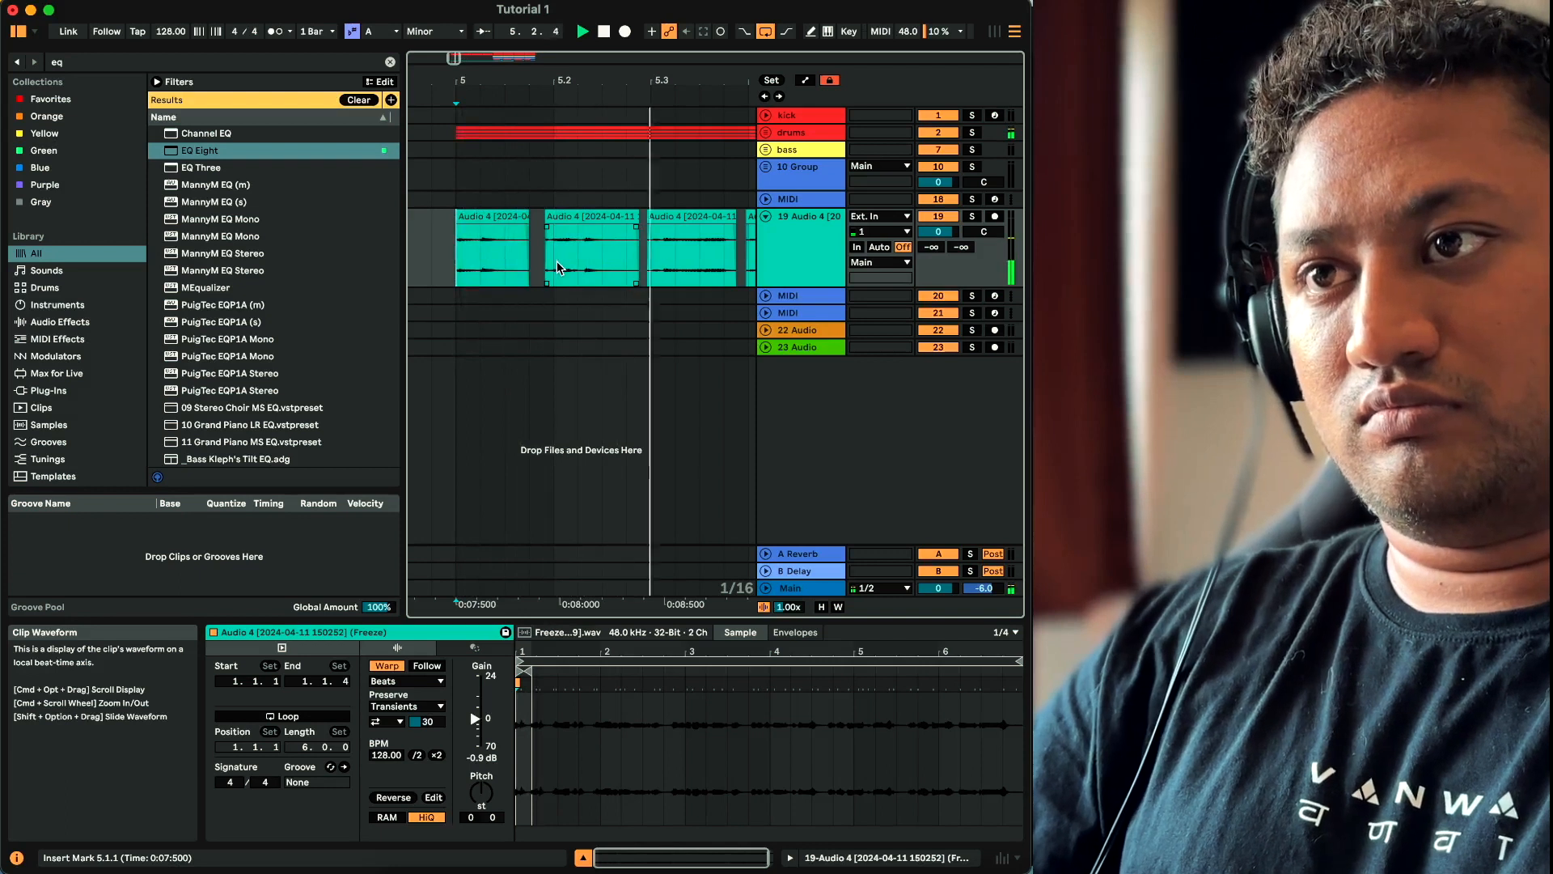
click(565, 213)
key(space)
drag(583, 213, 567, 213)
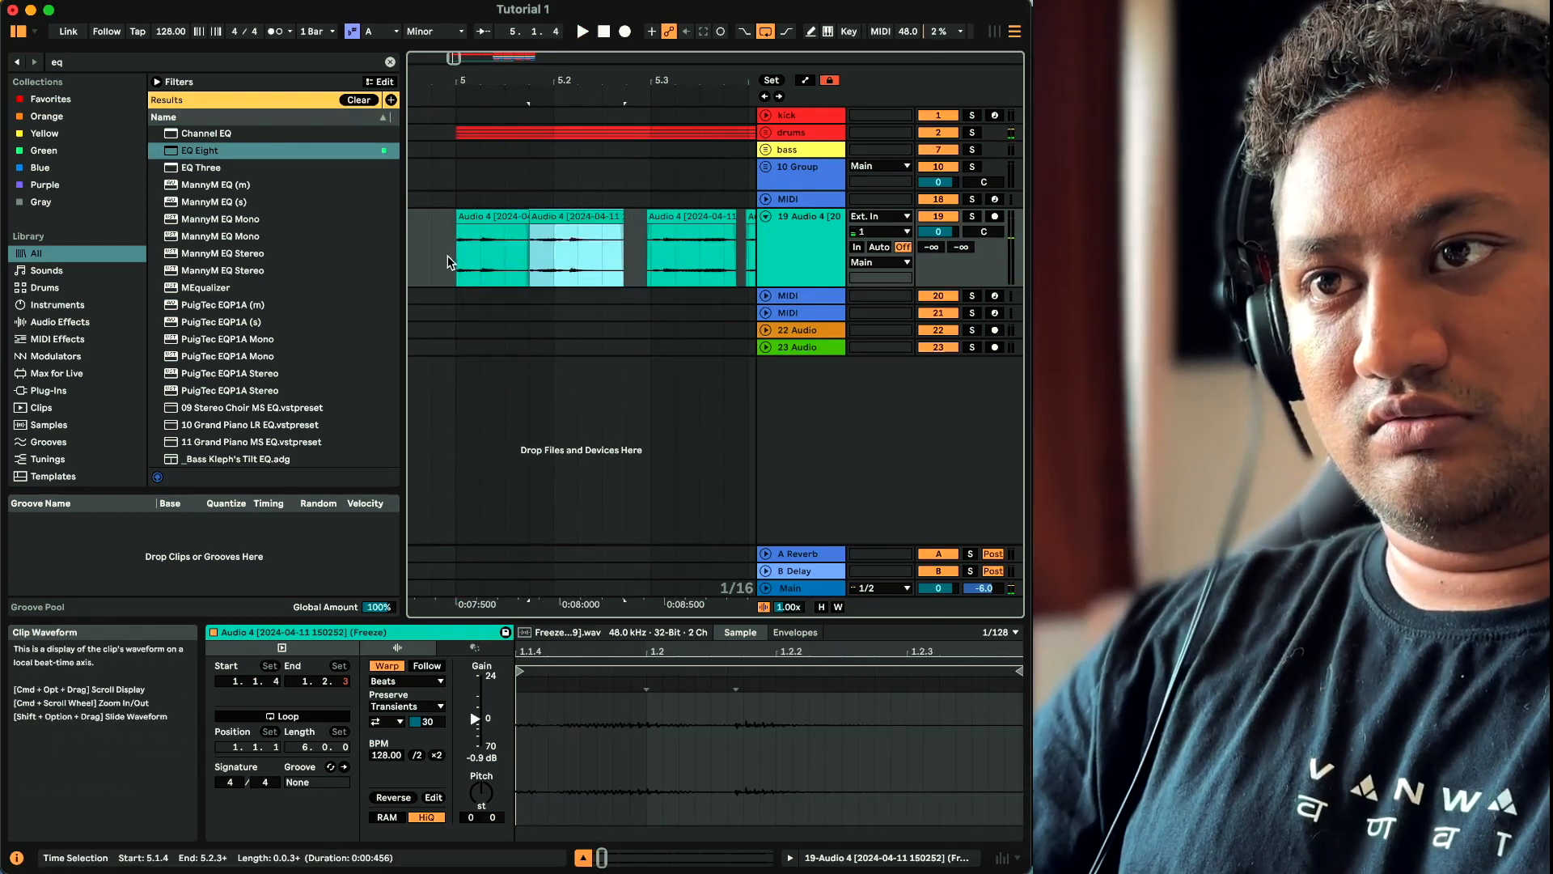
click(451, 260)
key(space)
key(space)
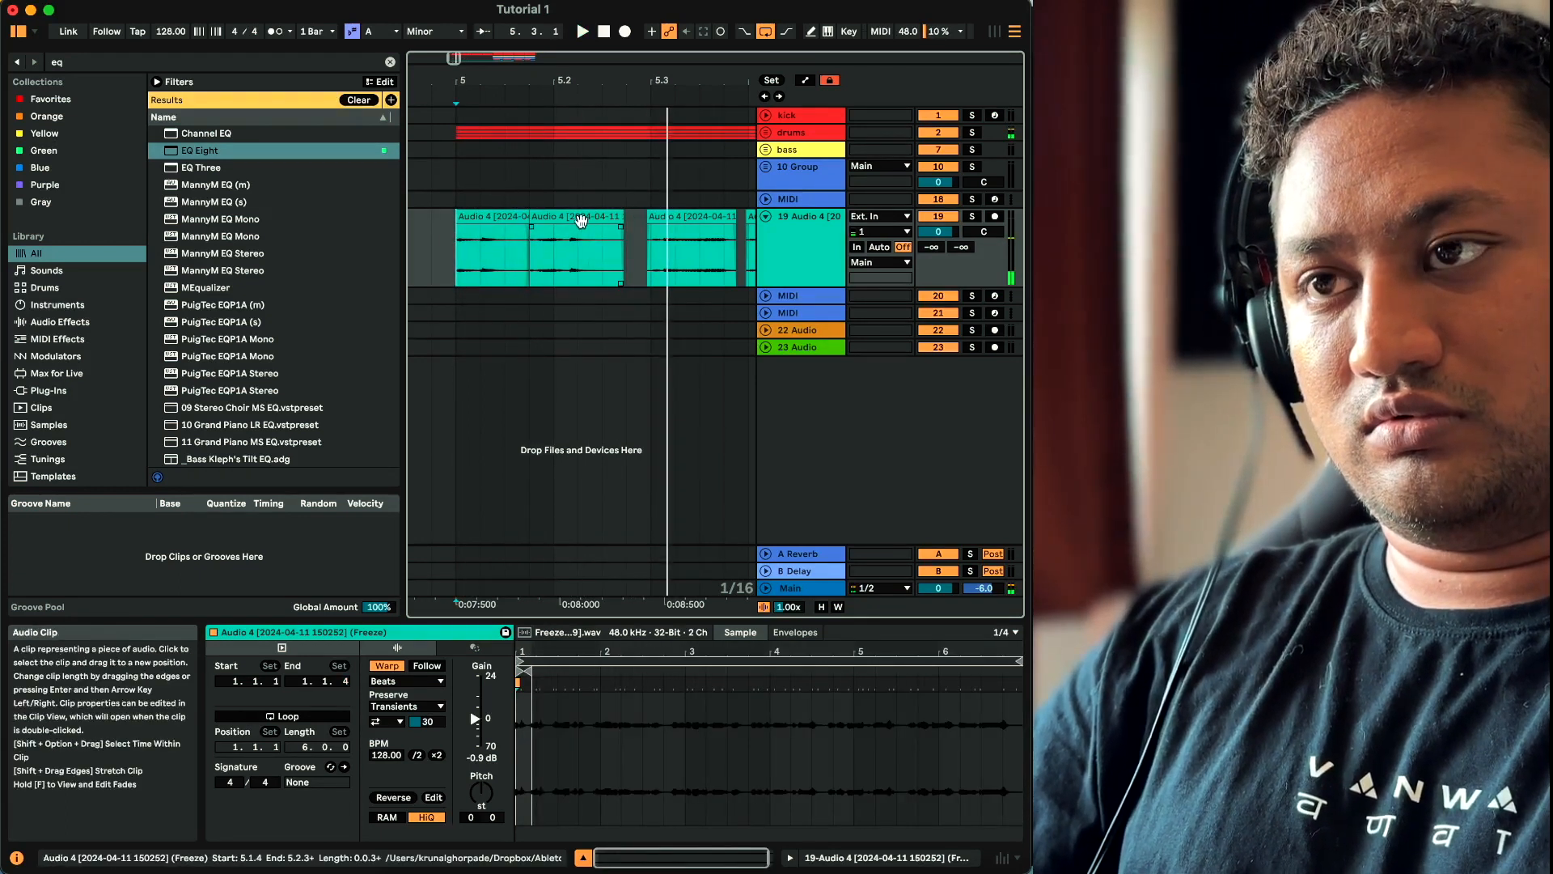
Stretch the second slice's end to just past 5.2.4 and play from bar 5
scroll(617, 216, left, 1)
drag(639, 216, 658, 215)
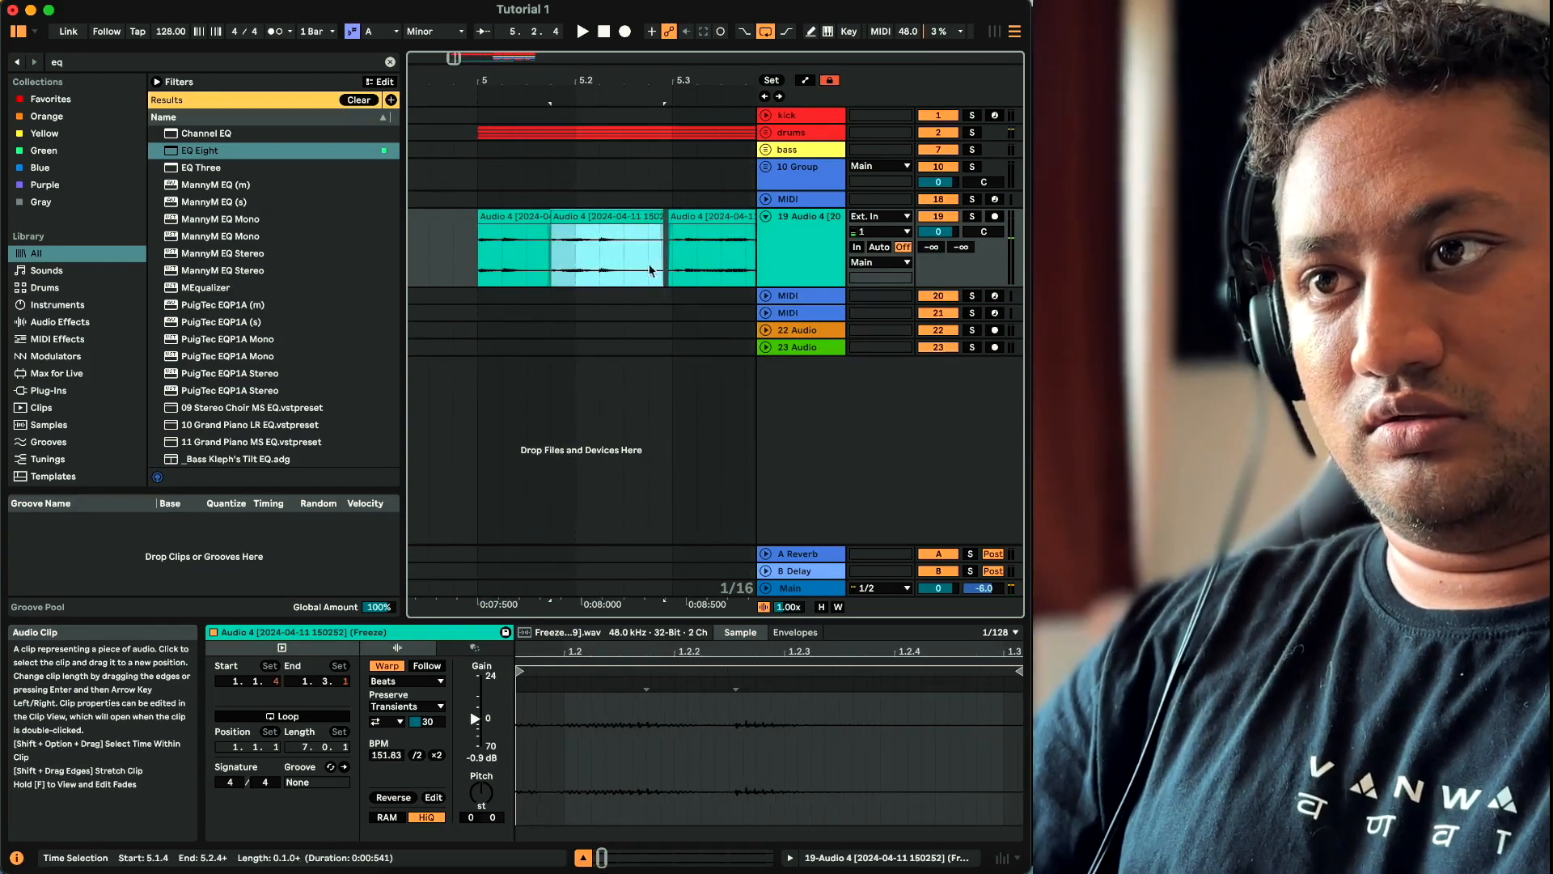
click(477, 264)
key(space)
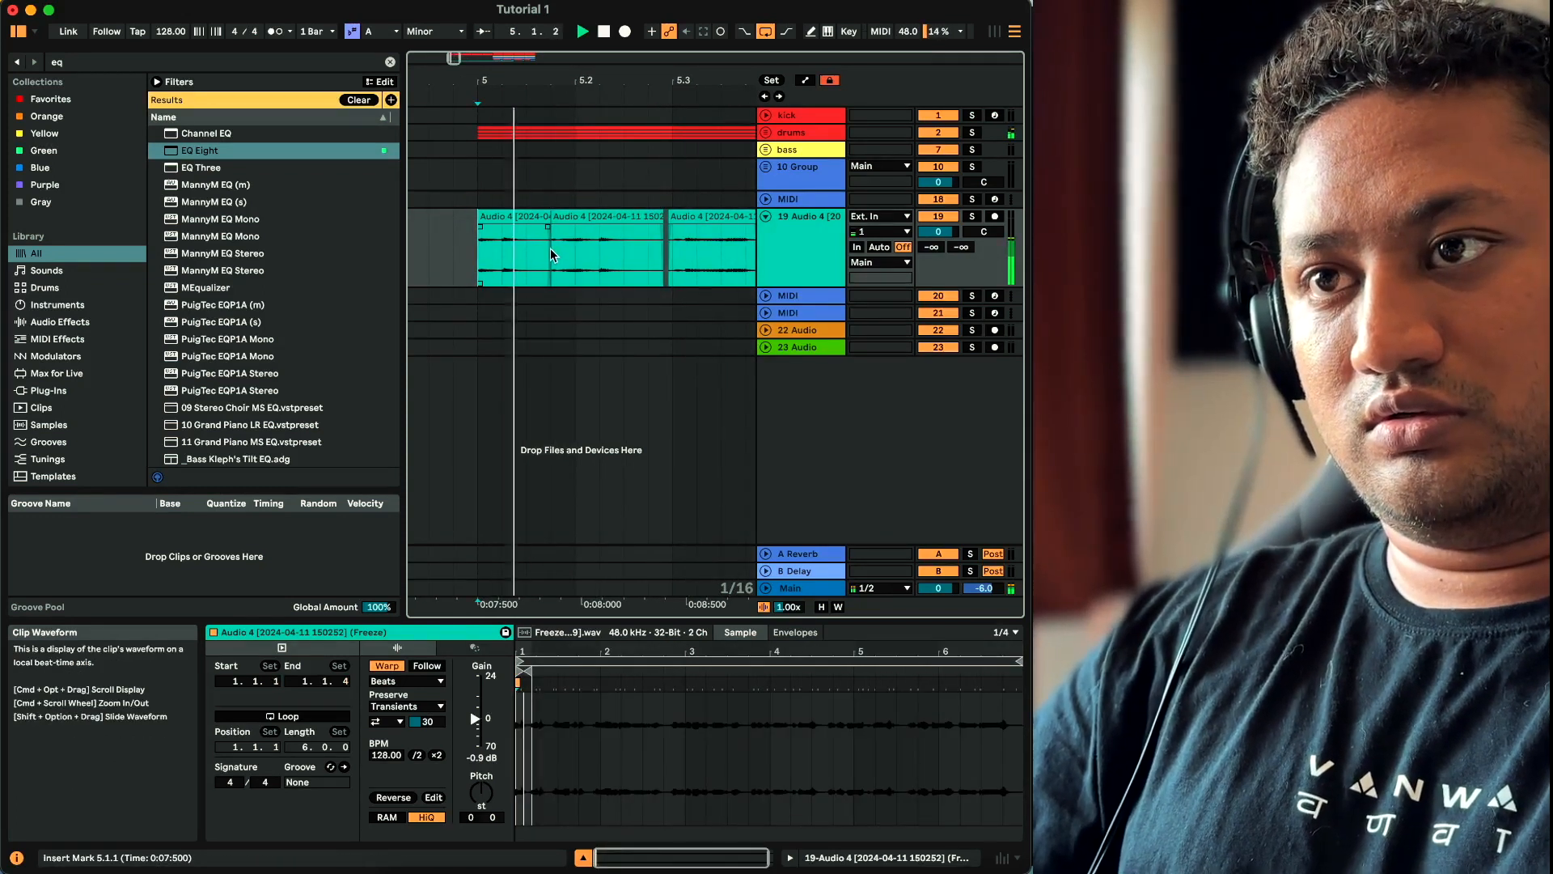
Shift the third slice slightly earlier to close the gap after the second slice, and play from bar 5
key(space)
scroll(566, 248, right, 3)
drag(612, 216, 610, 219)
scroll(609, 264, down, 3)
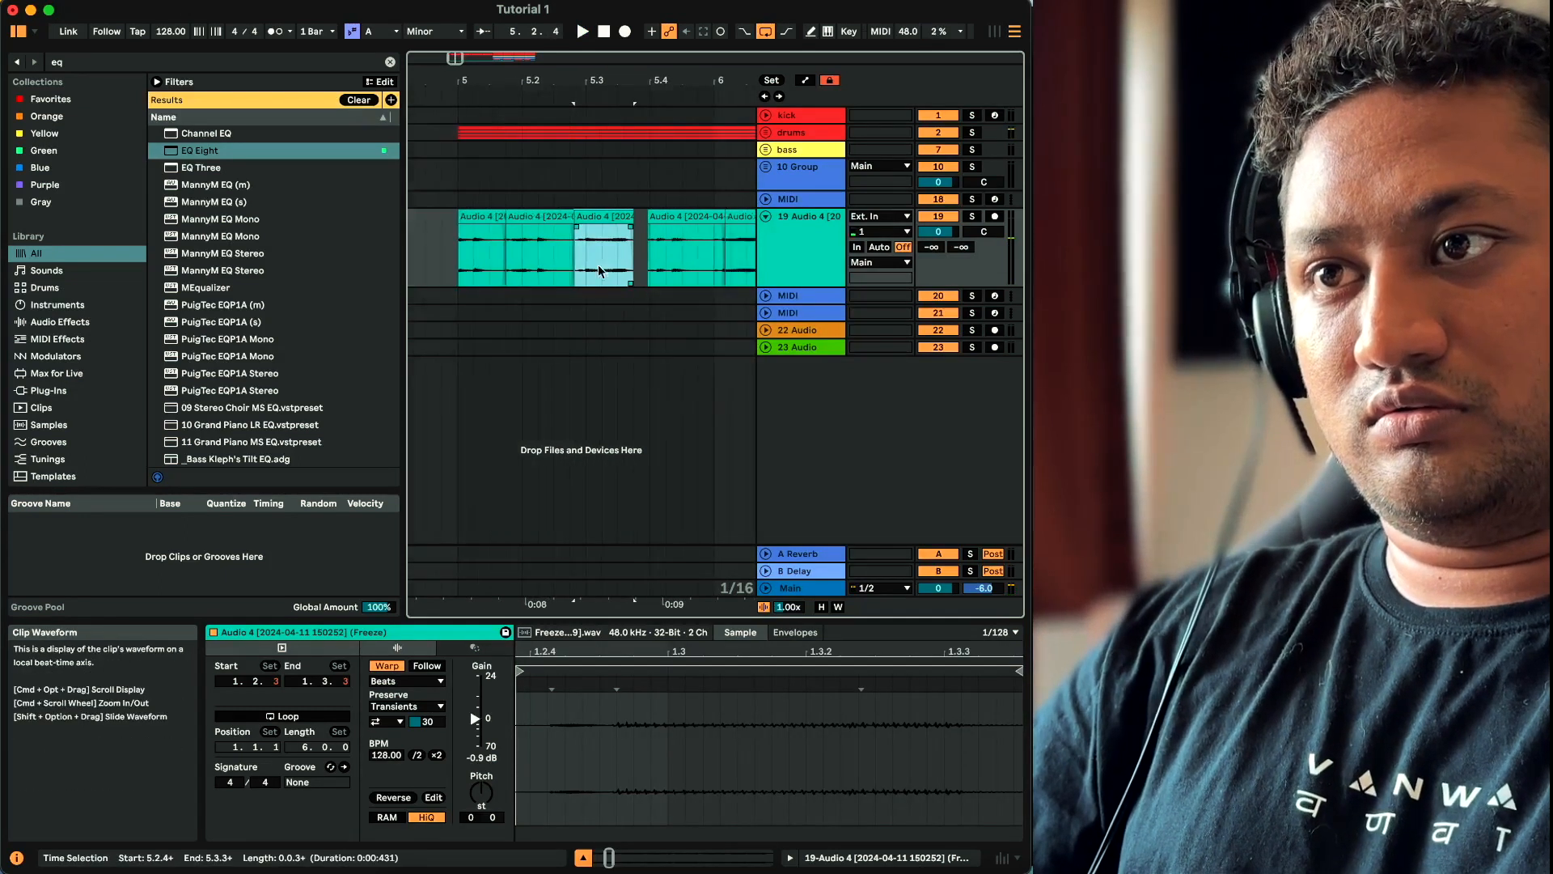
click(455, 261)
key(space)
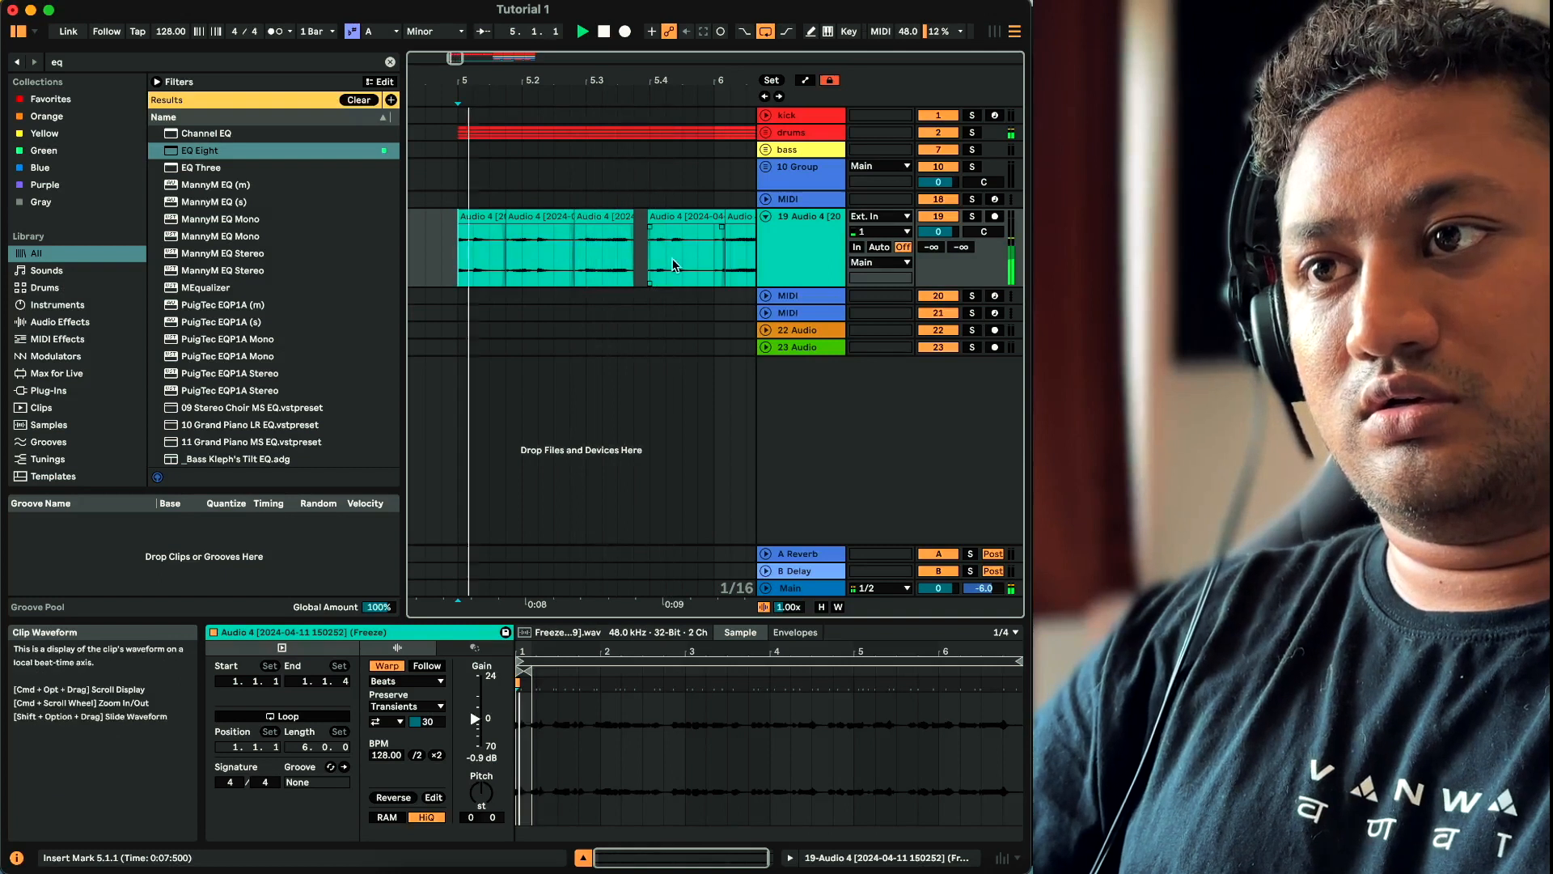
Shift the fourth slice slightly earlier toward the third slice and play from 5.3.1
scroll(694, 235, up, 3)
key(space)
drag(687, 216, 674, 225)
click(495, 265)
key(space)
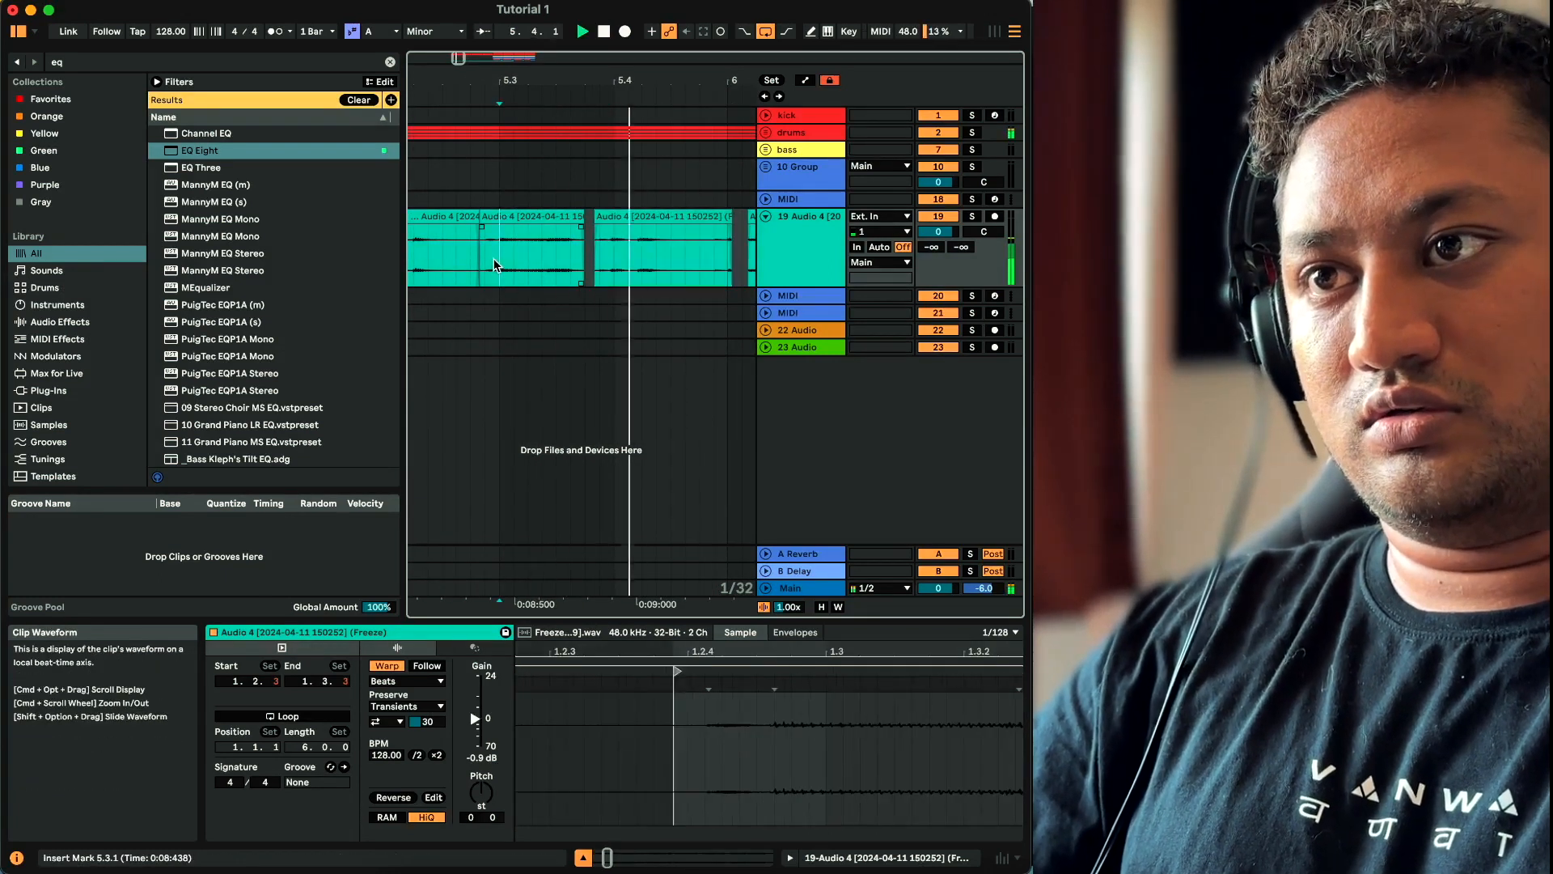
Try to split off the fourth slice's tail shortly before bar 6 and shift it later, auditioning from 5.3.1
key(space)
key(space)
key(space)
click(696, 266)
key(super+e)
drag(696, 218, 716, 217)
click(504, 267)
key(space)
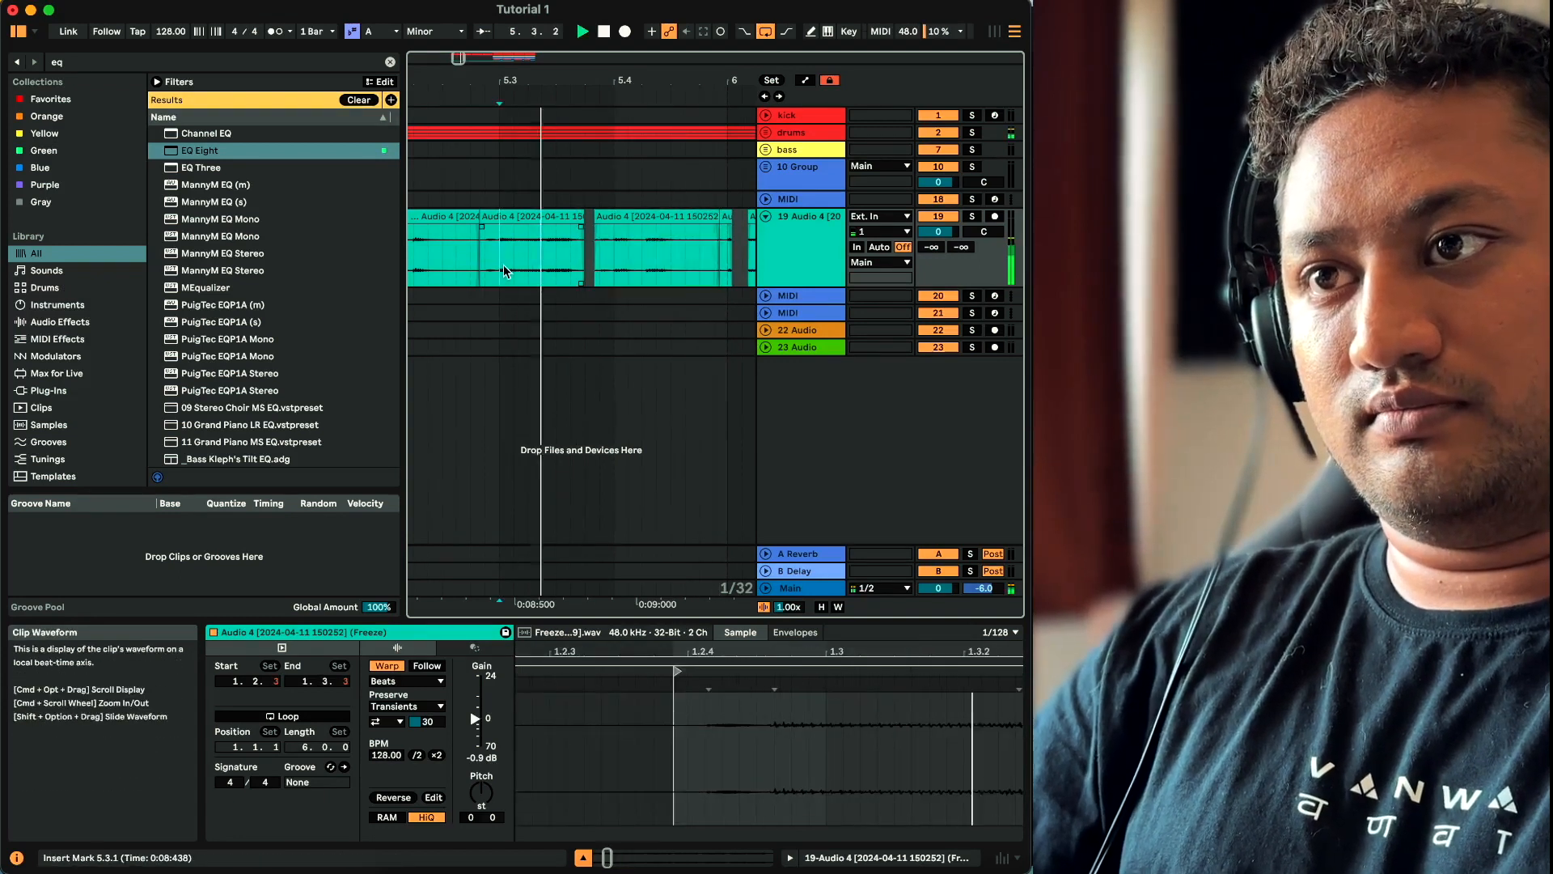
Delete all 19 Audio clips after bar 6, and play the one-bar pattern from bar 5
key(space)
key(space)
scroll(557, 260, down, 5)
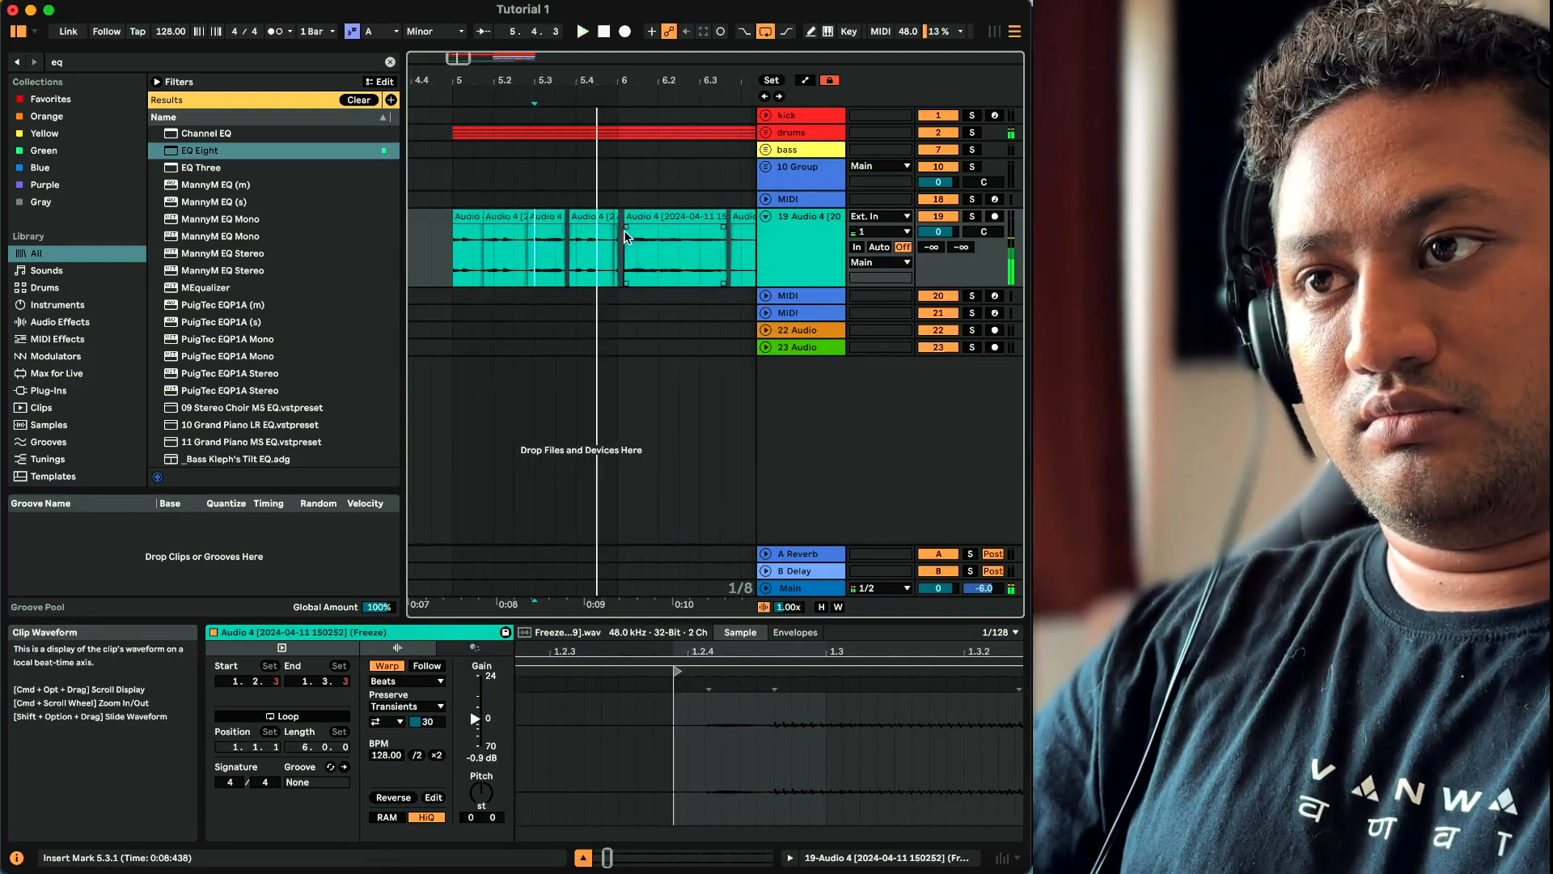
scroll(526, 259, down, 5)
click(524, 266)
drag(524, 265, 895, 273)
key(Delete)
click(423, 260)
key(space)
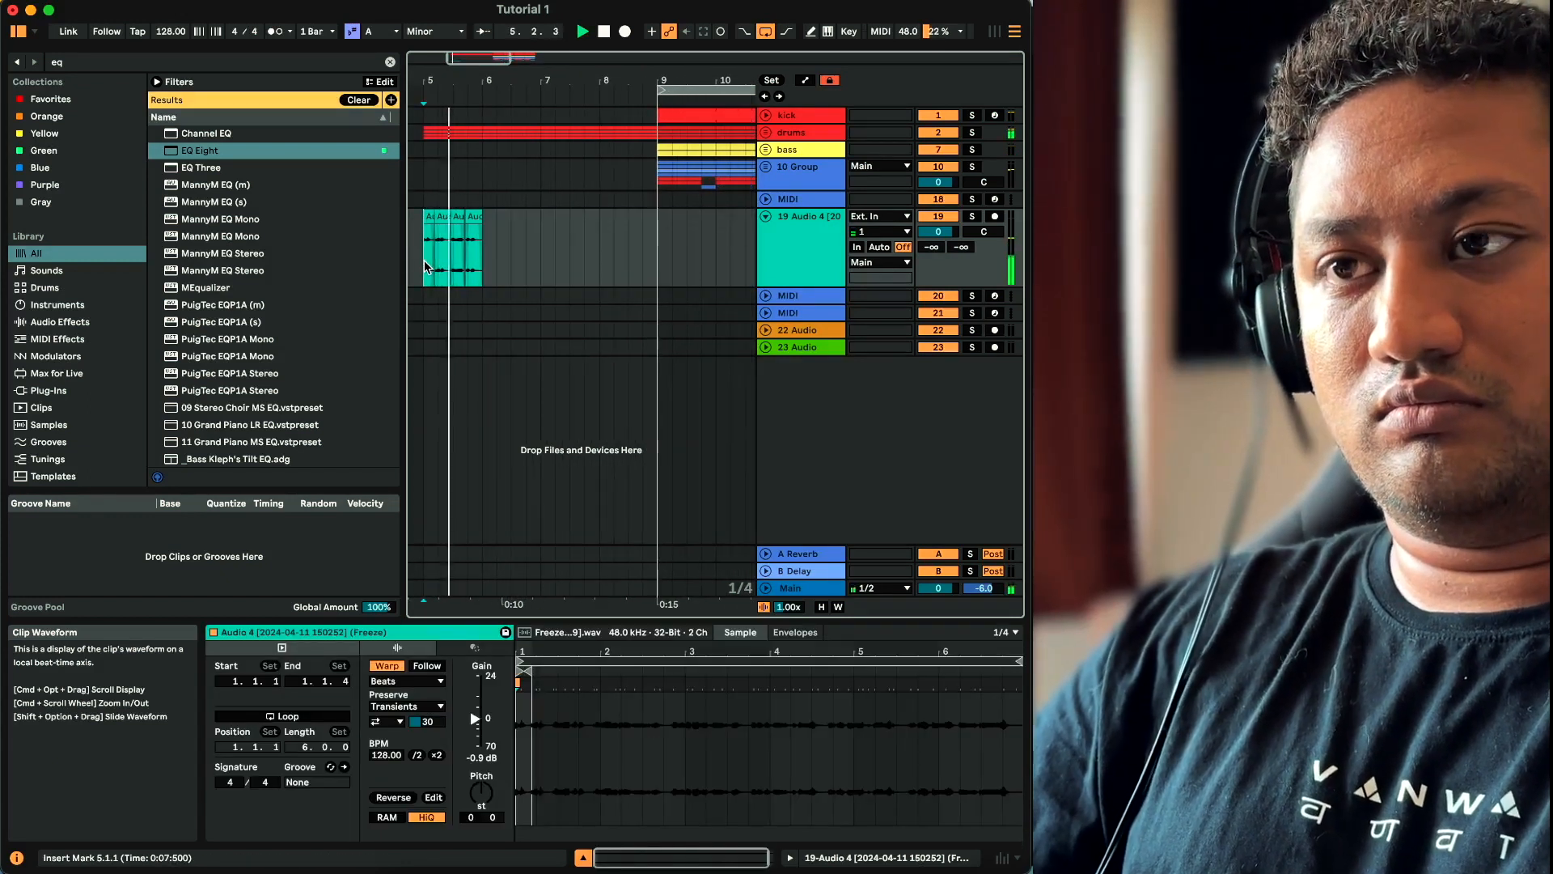
Consolidate the four 19 Audio slices from 5.1.1 to 6.1.1 into one clip
key(space)
drag(482, 257, 424, 259)
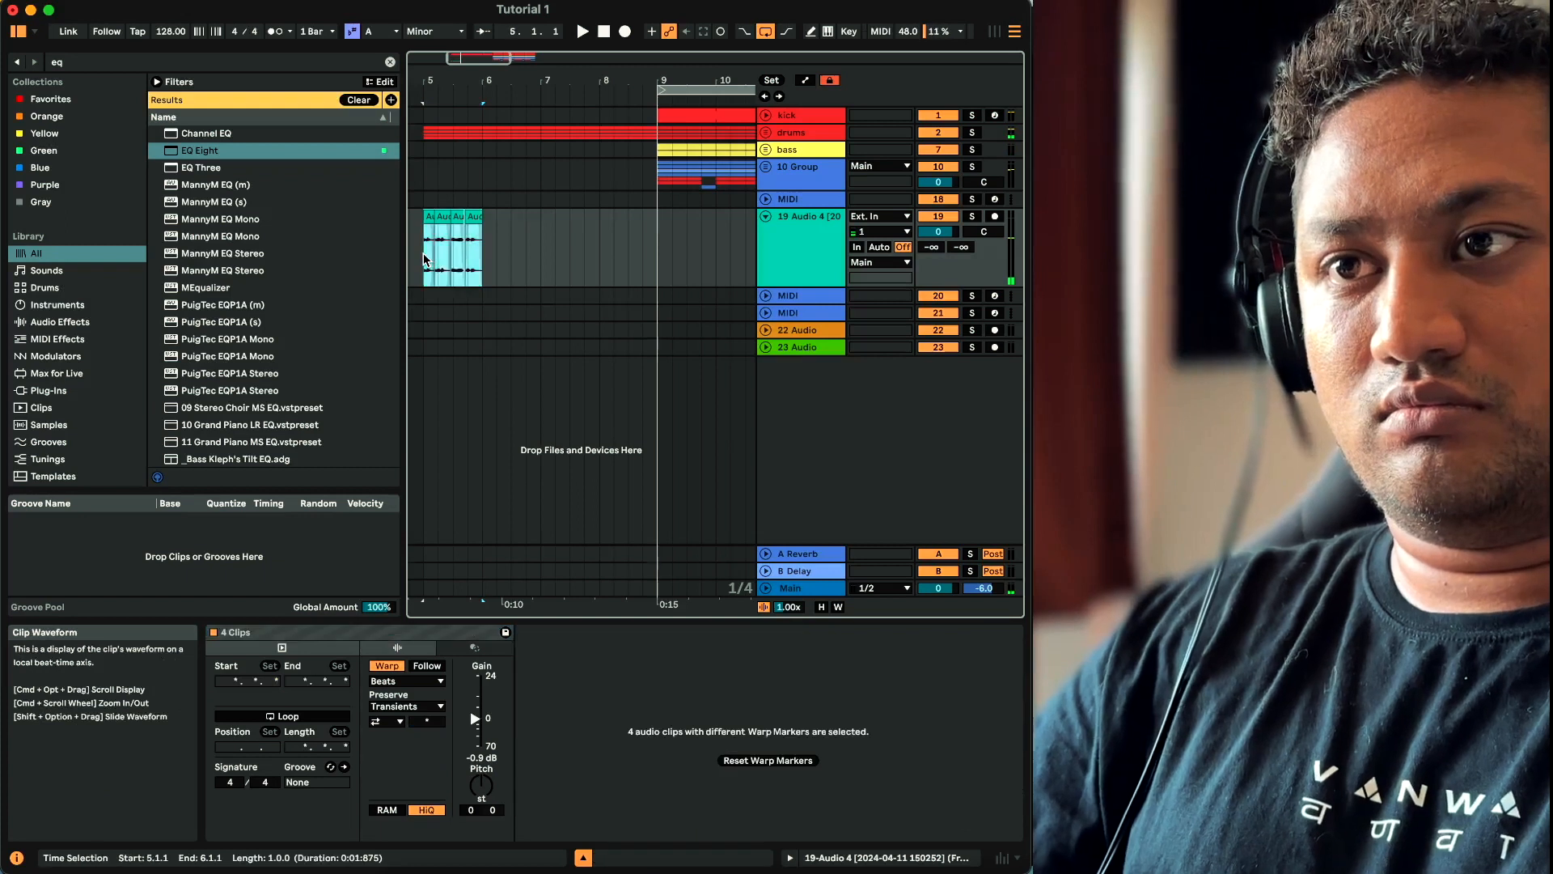
key(super+j)
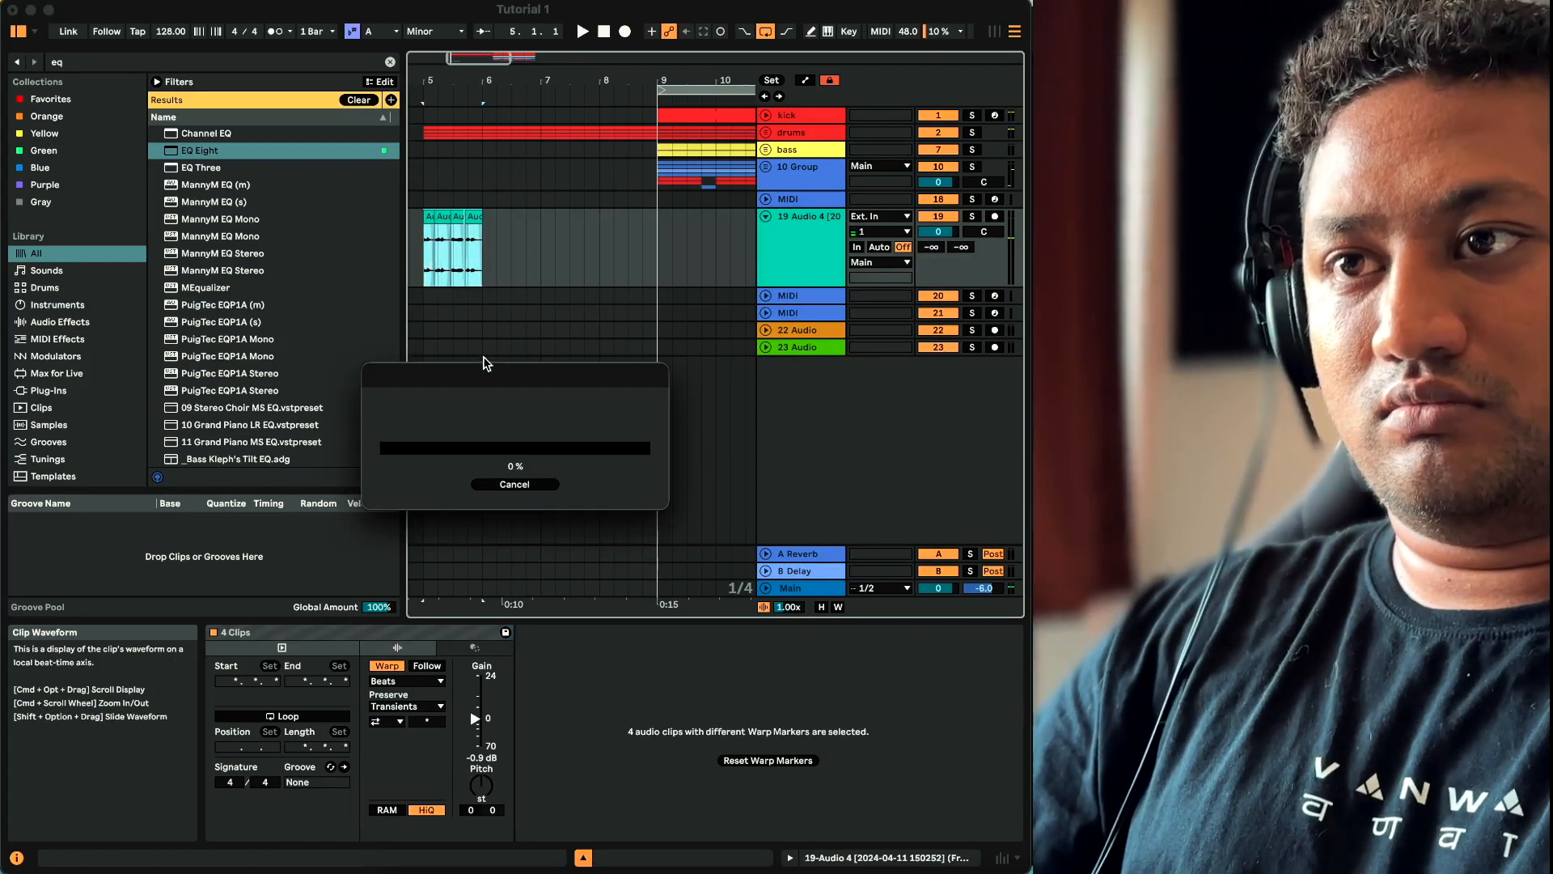
Set the consolidated 19 Audio clip's gain to -5.2 dB and loop it out to 9.1.1
drag(475, 734, 475, 724)
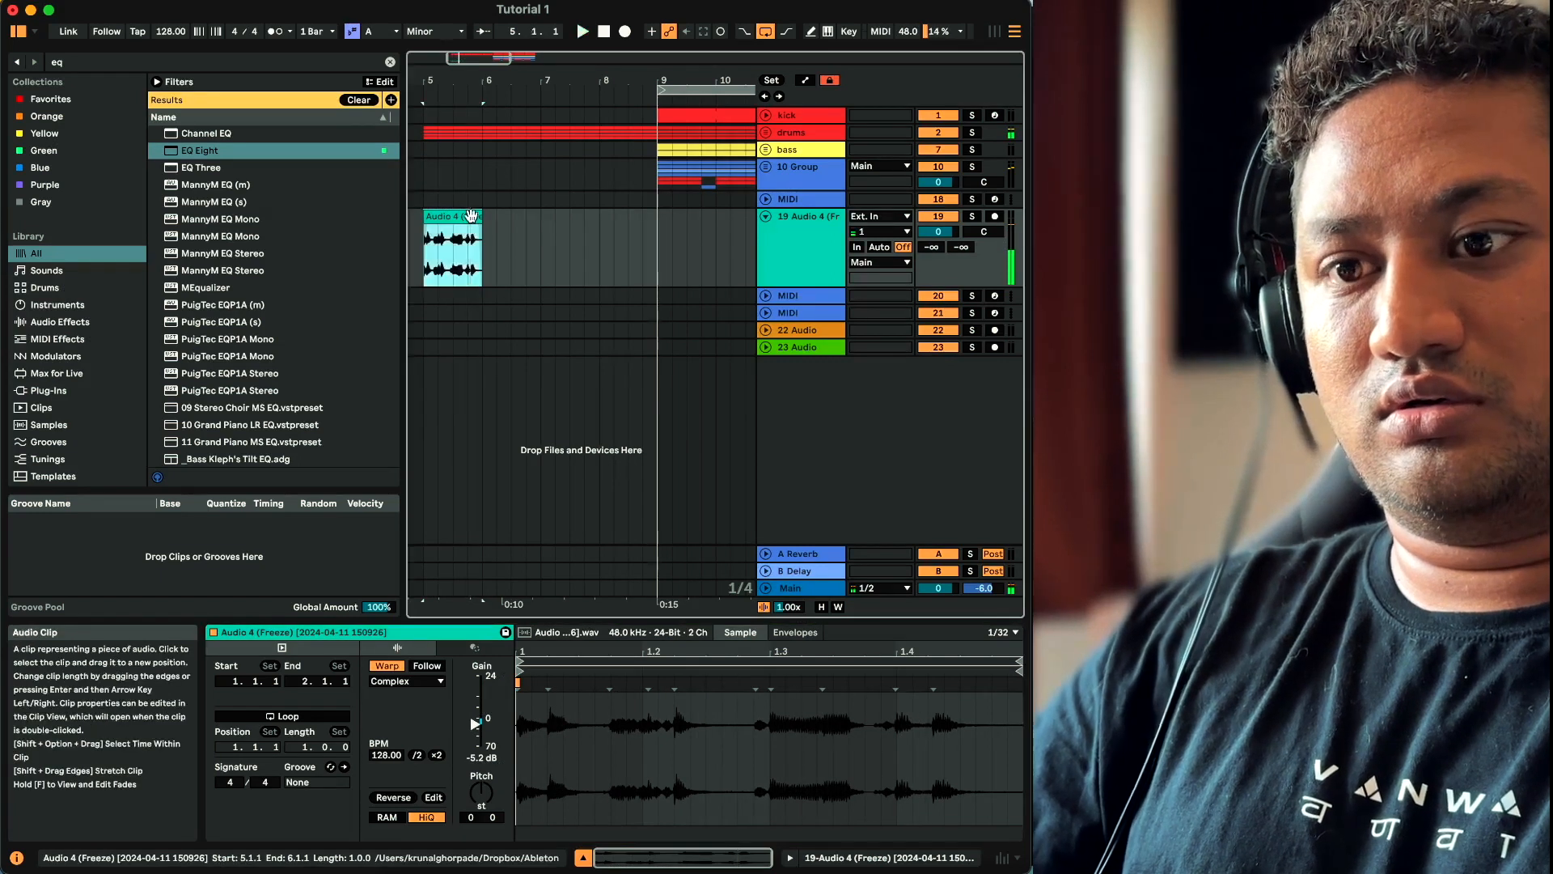
click(283, 716)
drag(483, 212, 657, 209)
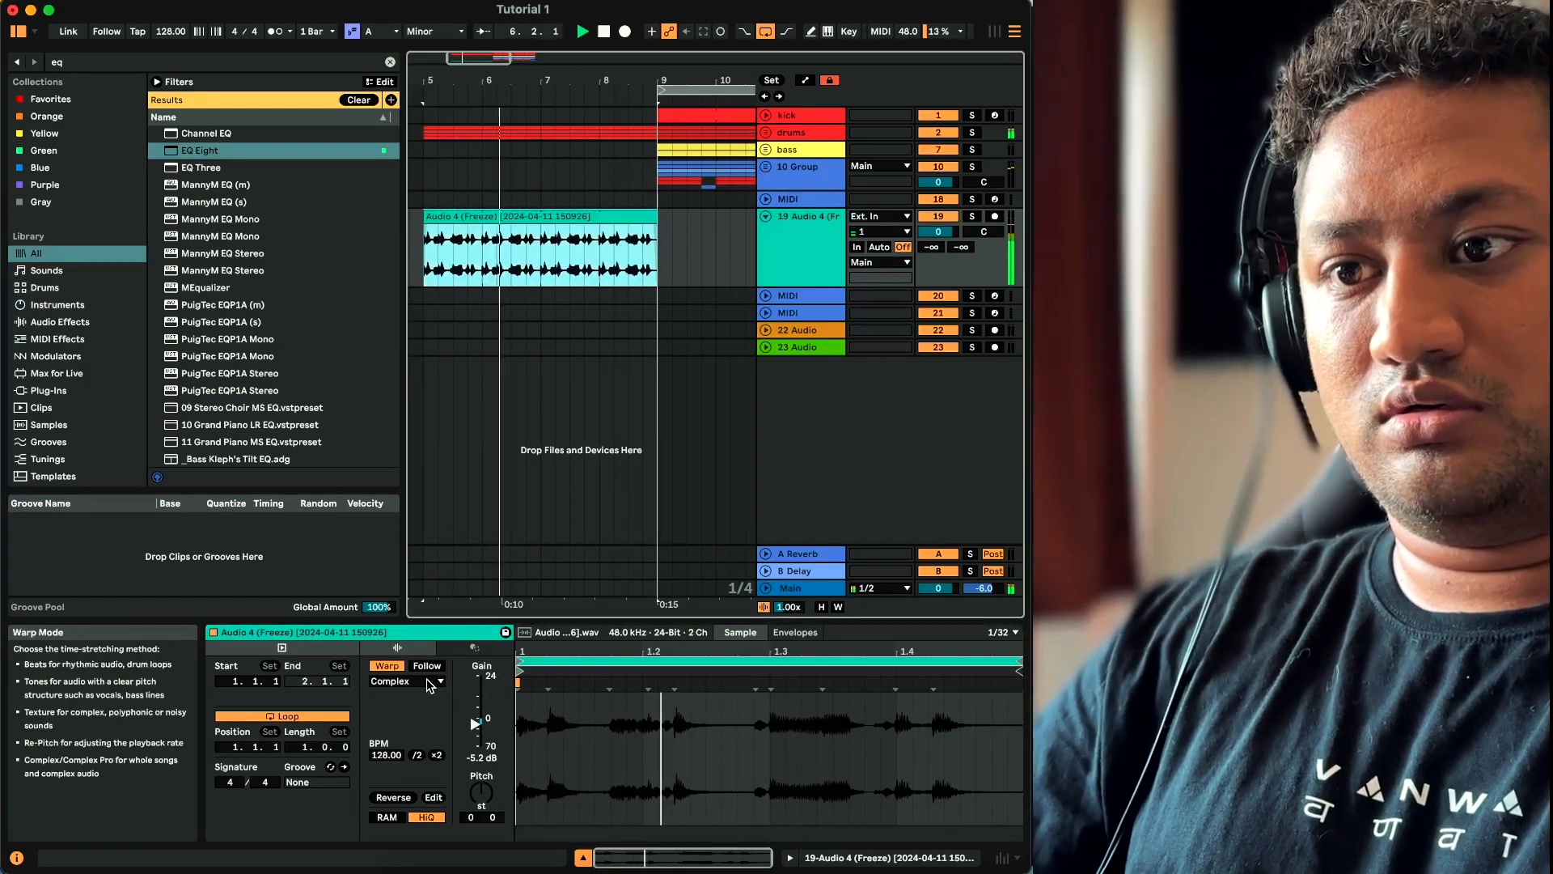
Switch the looped clip to Beats warp mode with transient looping off and the transient envelope at 57, and audition it
click(407, 681)
click(420, 697)
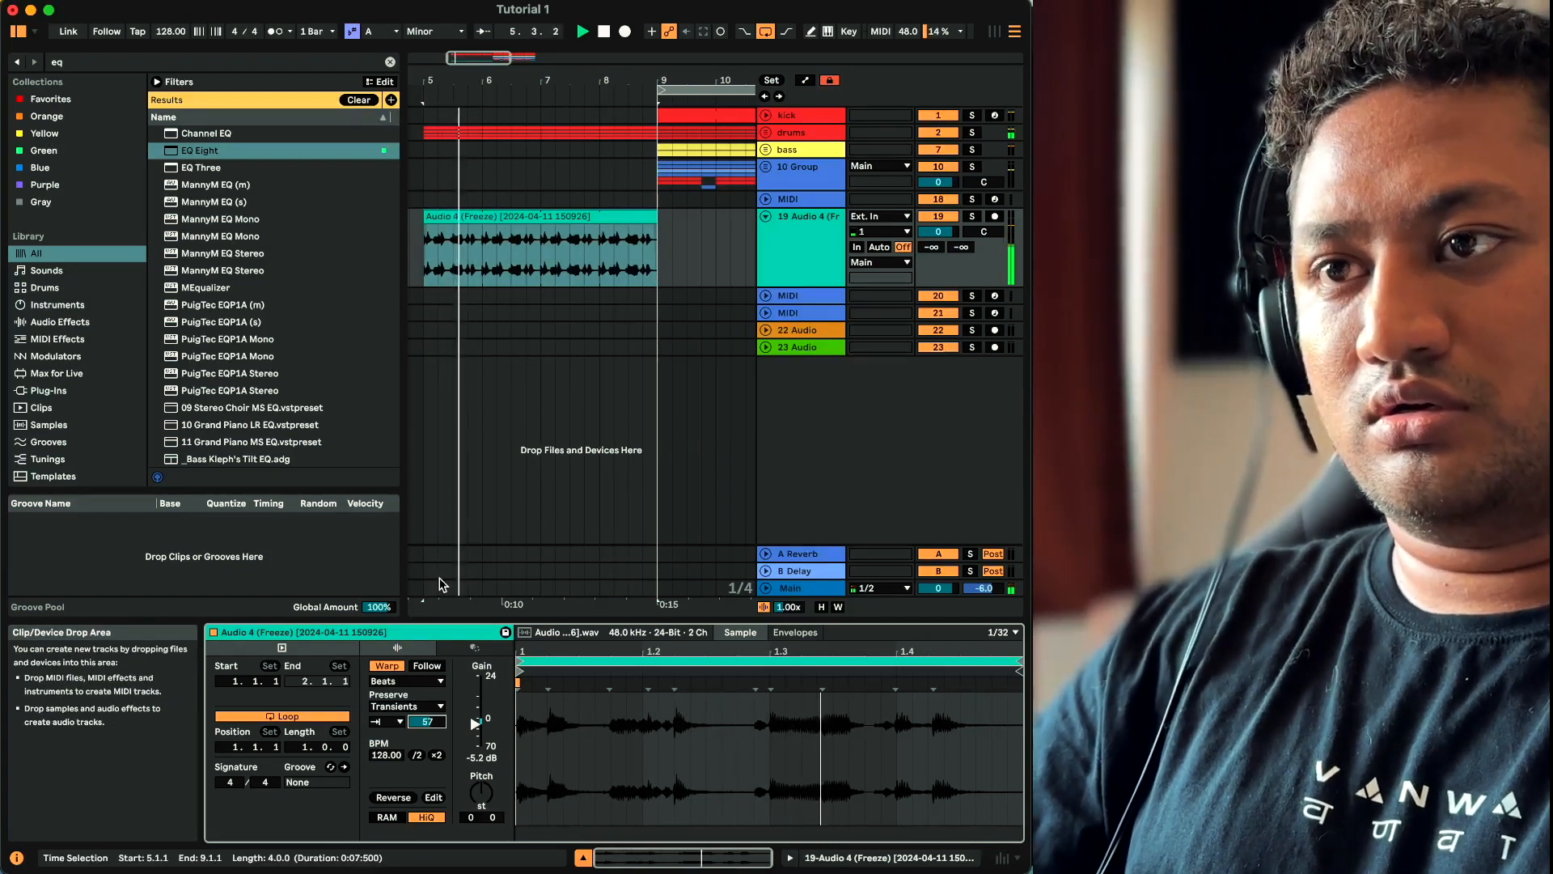
key(space)
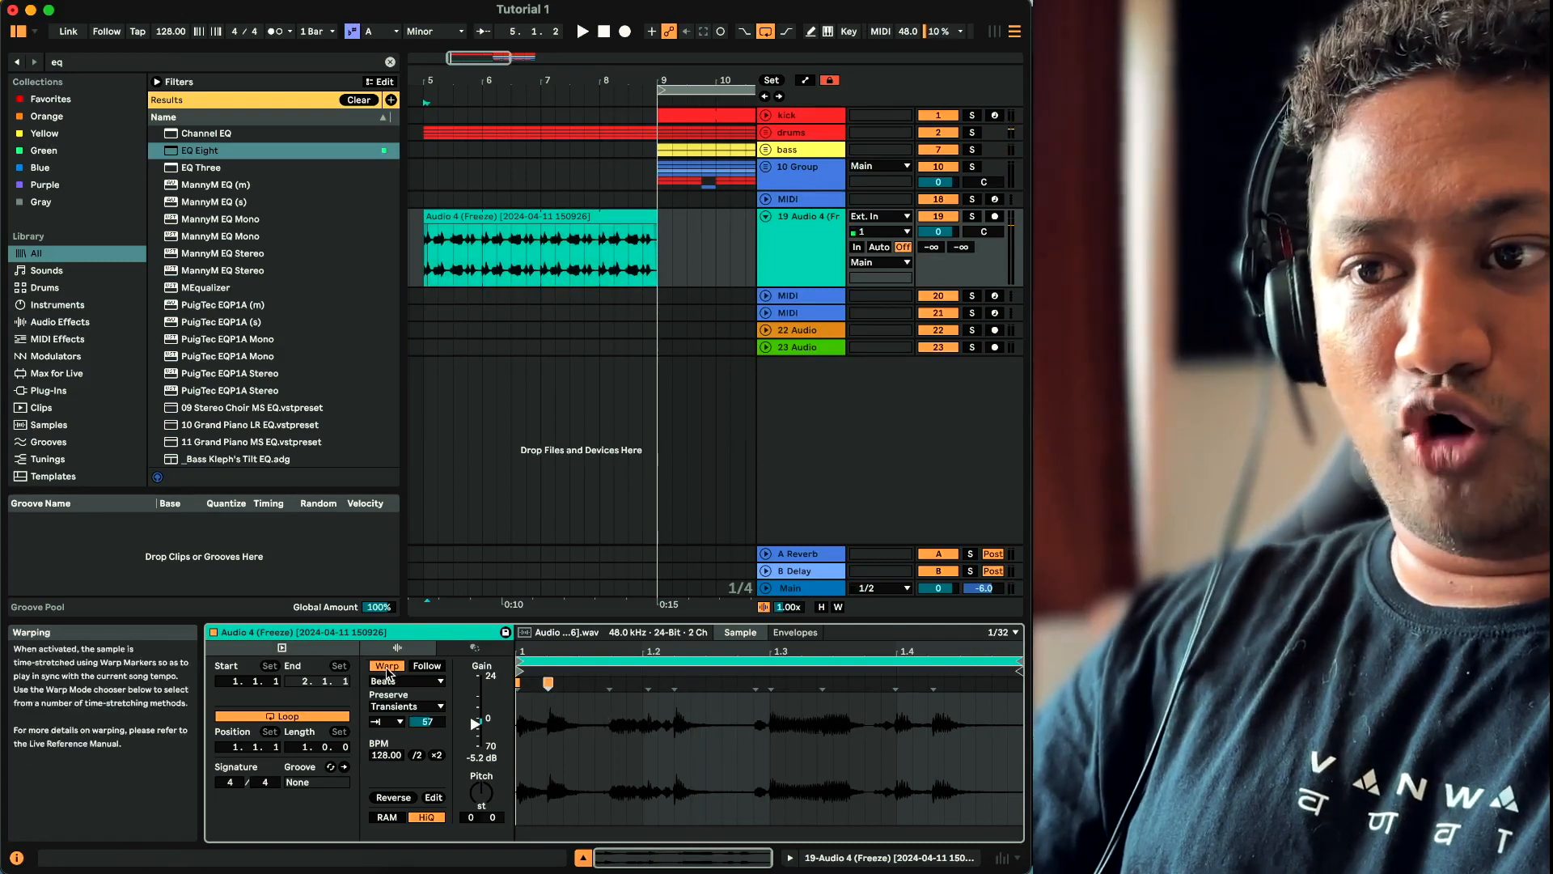
Add warp markers around beat 1.2, moving the first transient back onto 1.2.1 and the following one slightly later
double_click(647, 682)
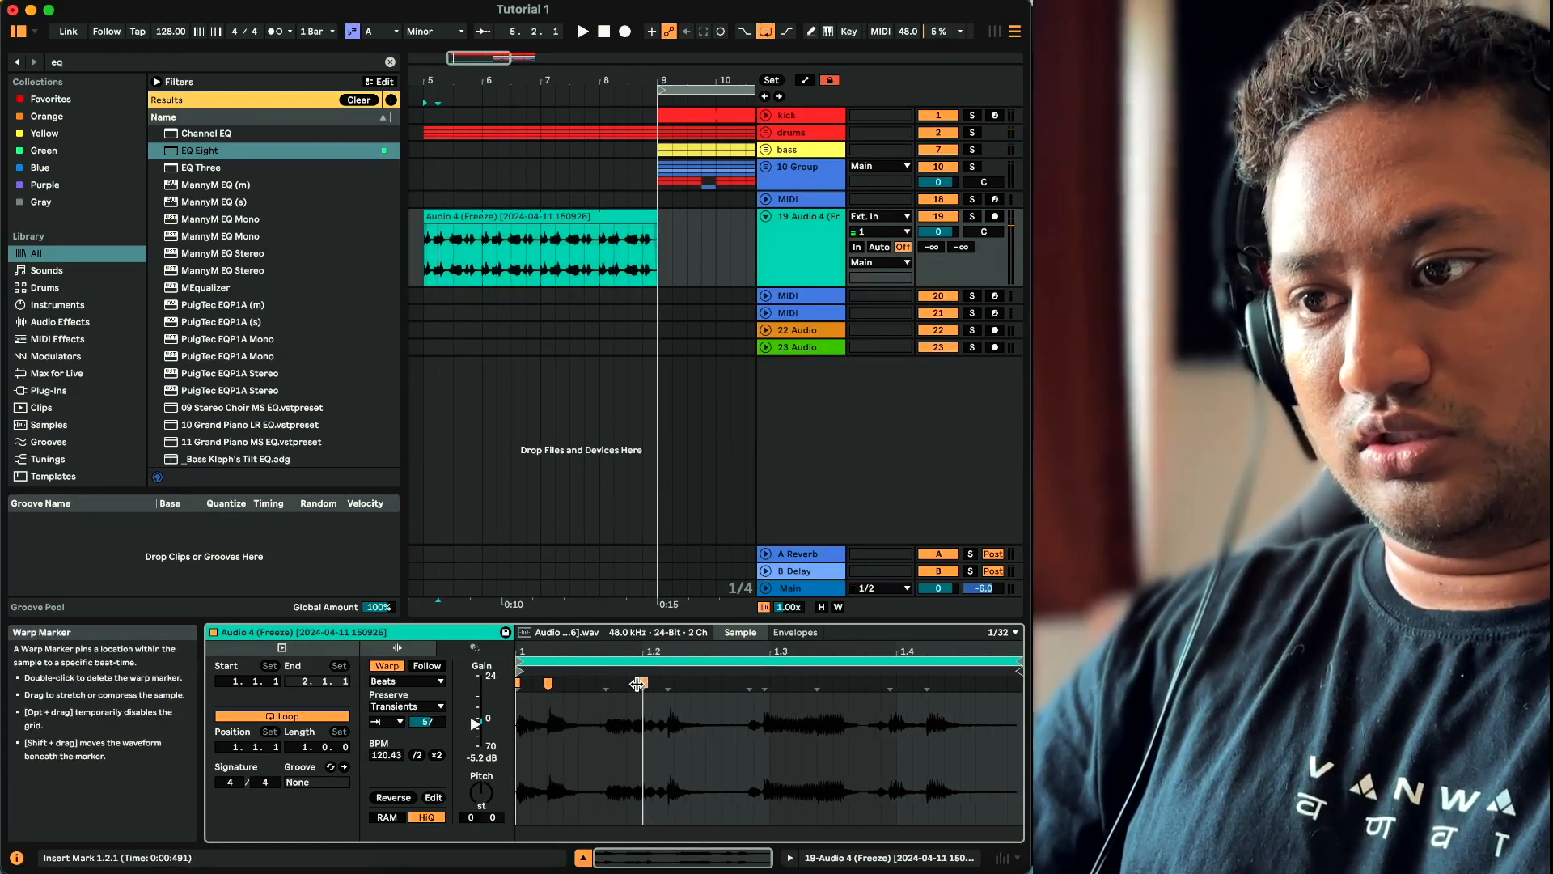
key(space)
drag(667, 682, 674, 682)
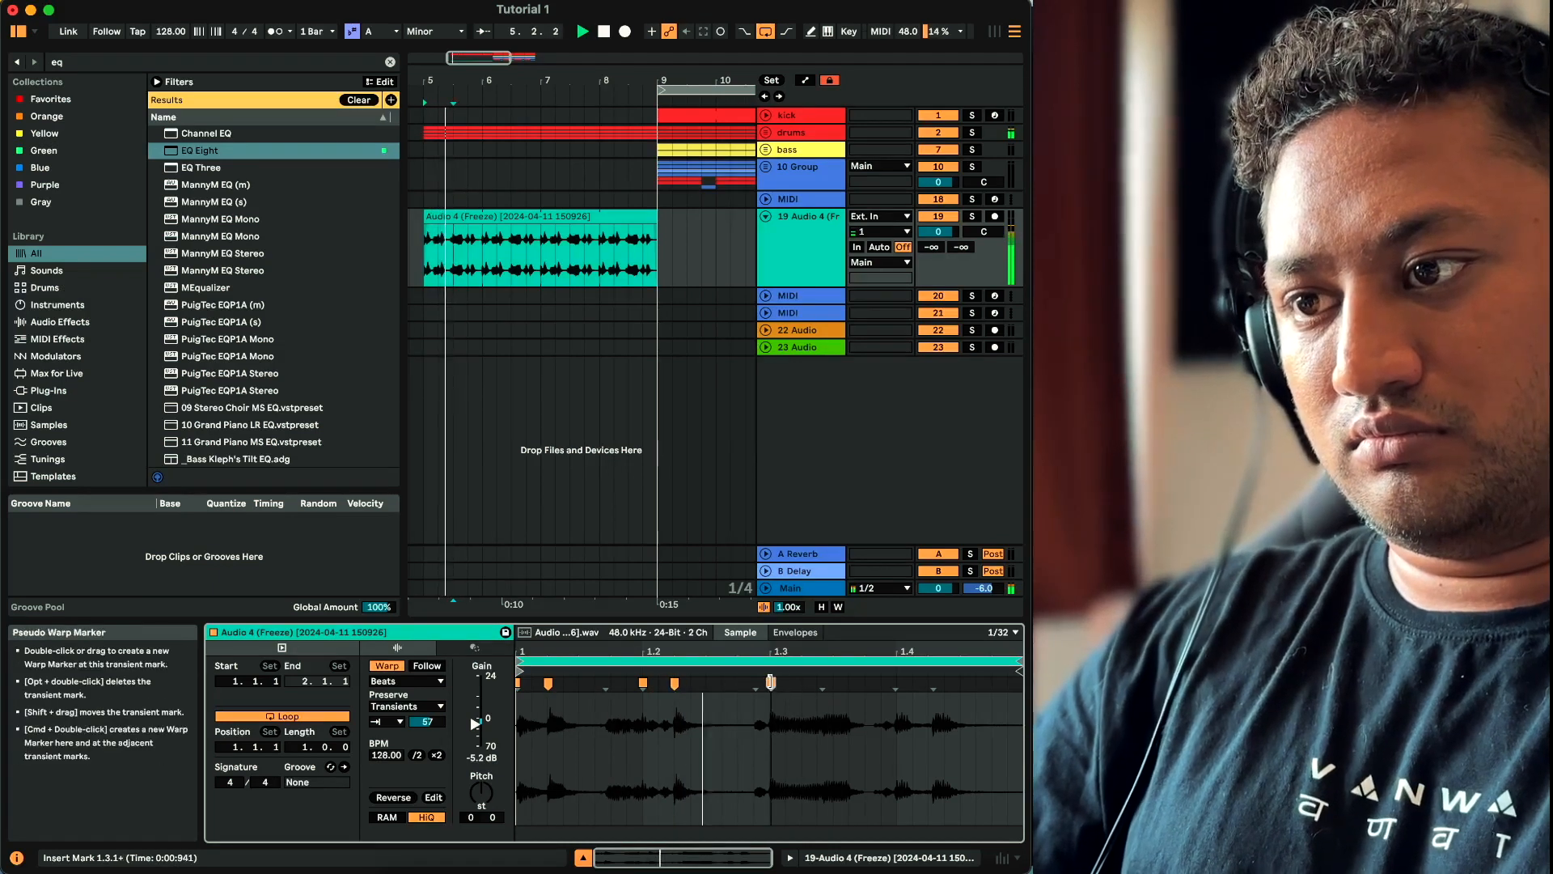
Pin a warp marker at beat 1.3, shift the next transient slightly later, move the following one back onto 1.4.1, and audition
double_click(771, 684)
drag(822, 684, 833, 685)
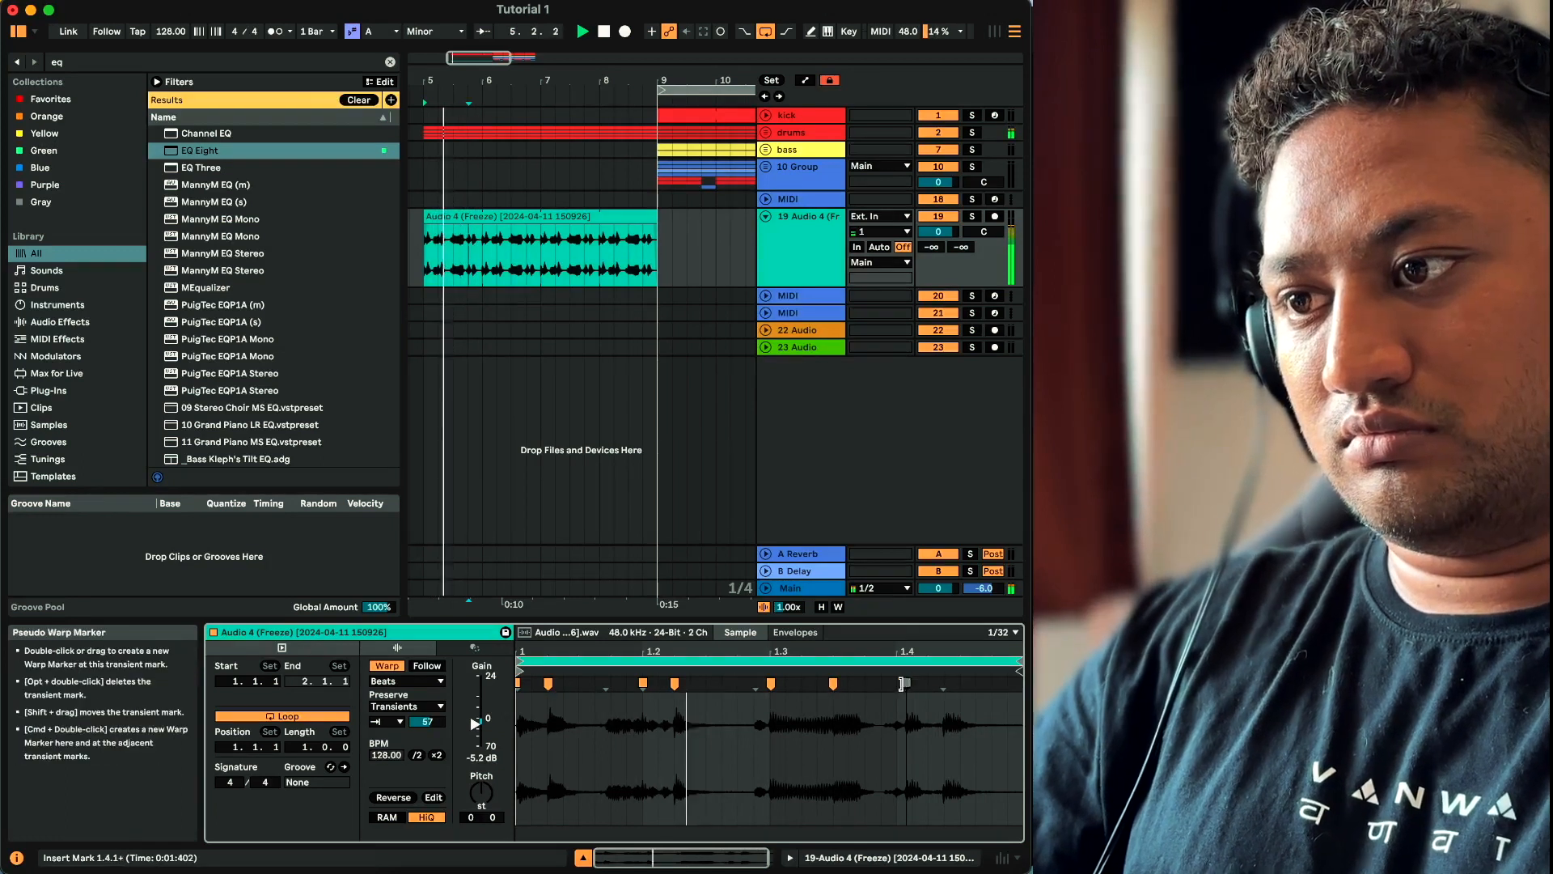
drag(906, 684, 897, 685)
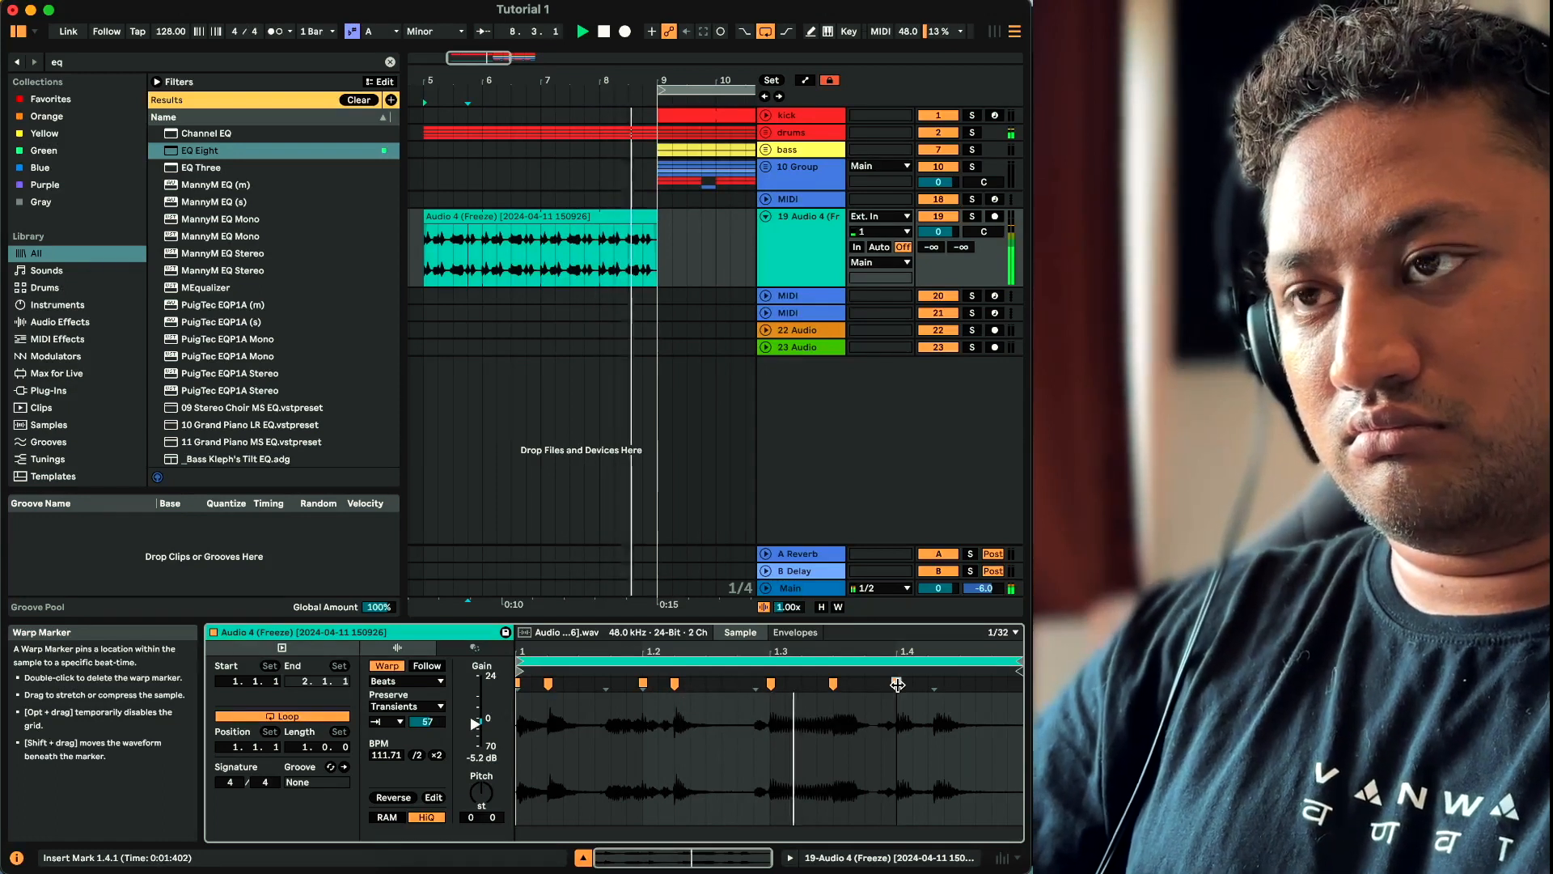
key(space)
Extend the 19 Audio clip to 13.1.1, play it with the other tracks from bar 9 and lower the track volume to -8.1 dB
scroll(617, 312, down, 5)
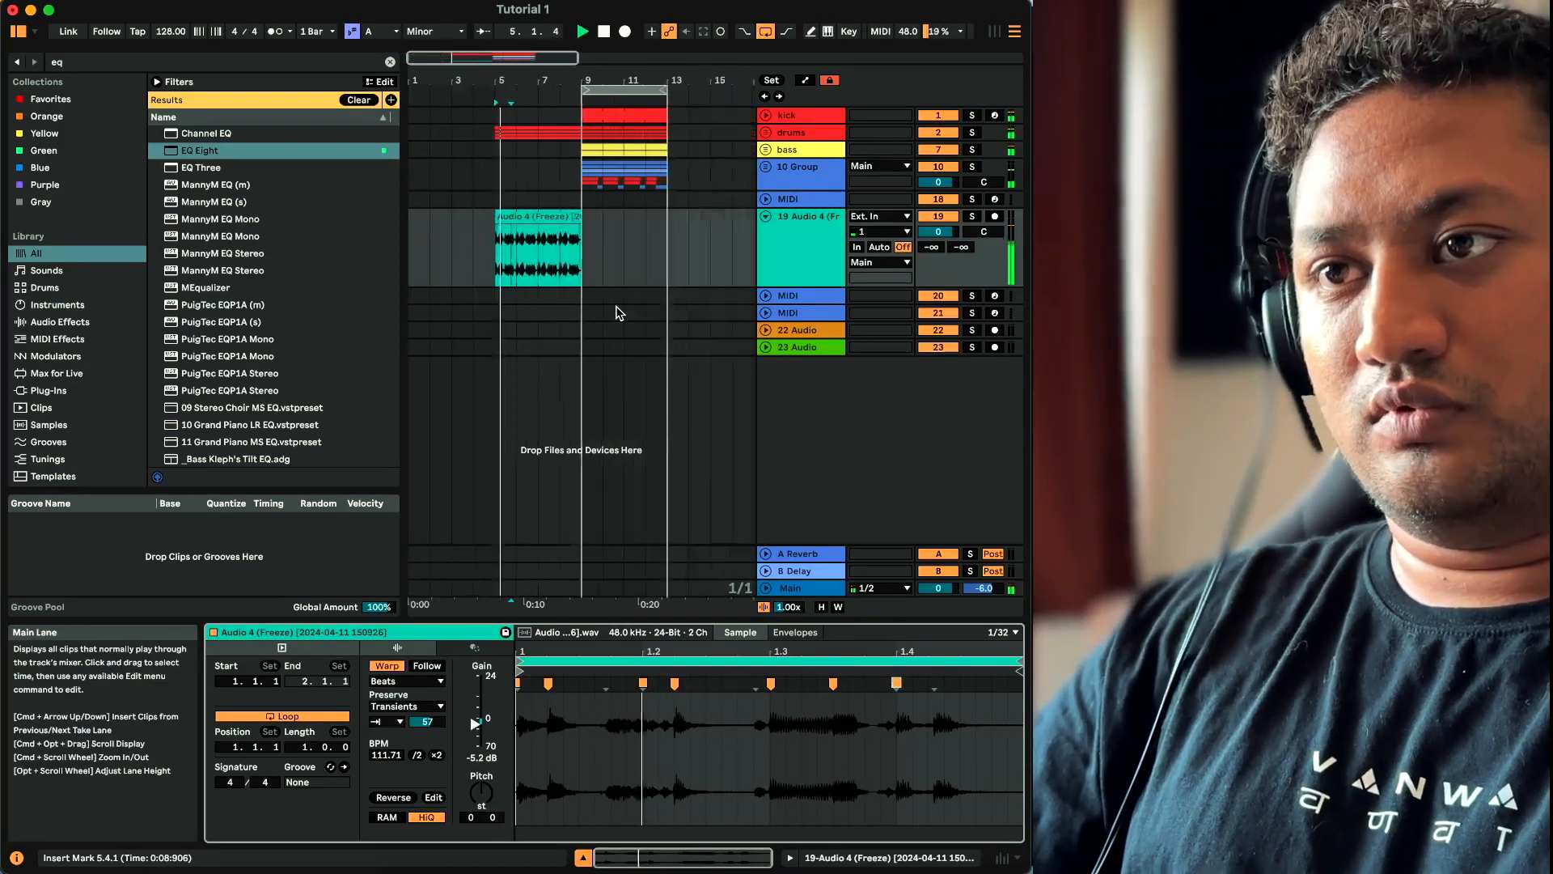
drag(560, 215, 632, 204)
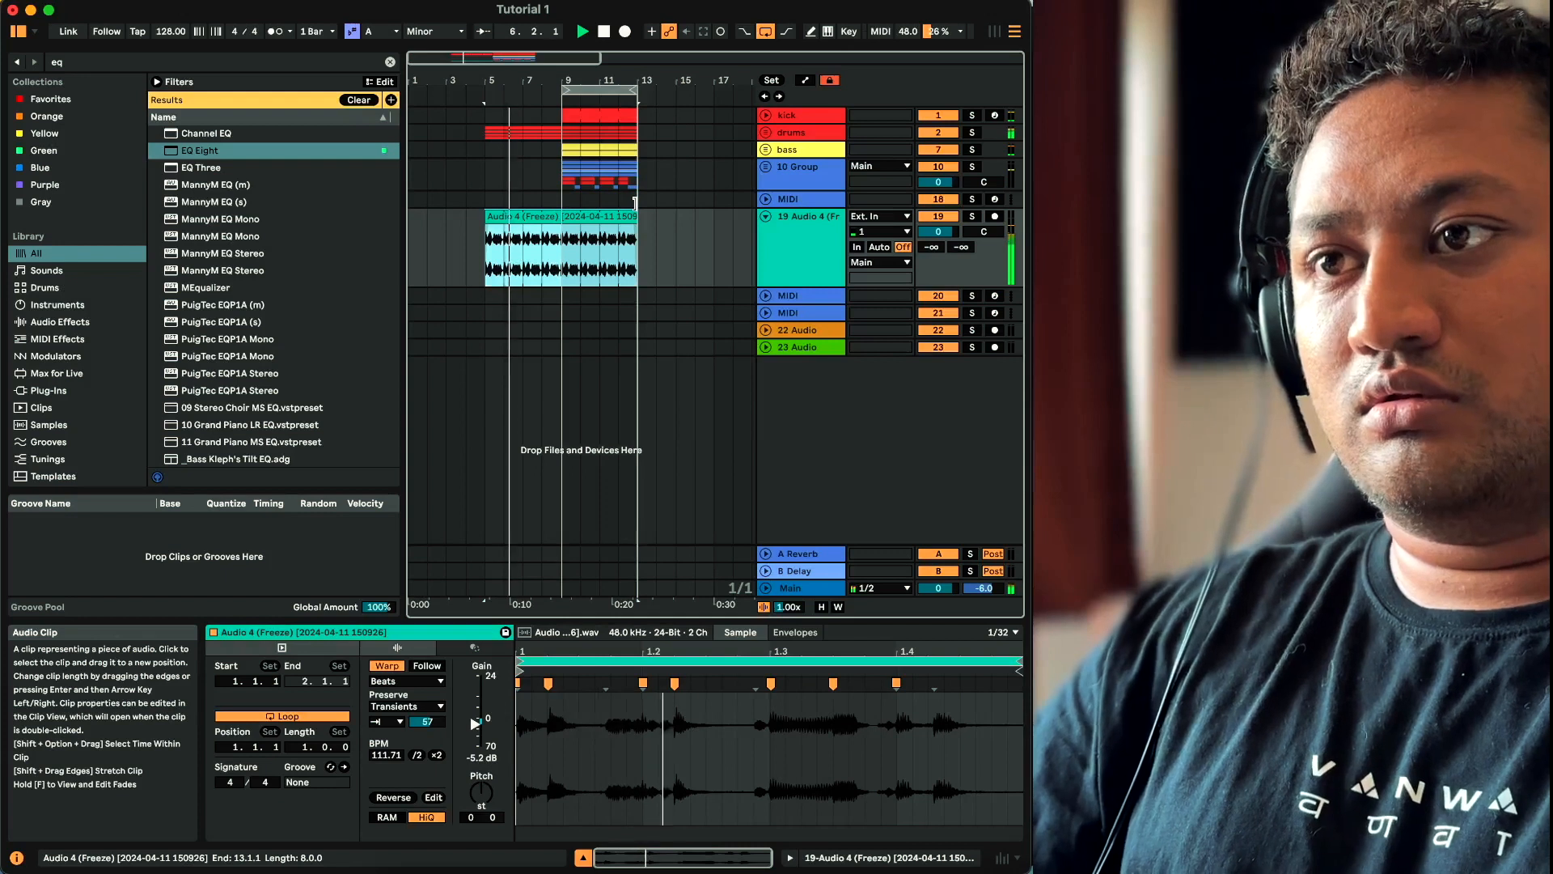
click(563, 257)
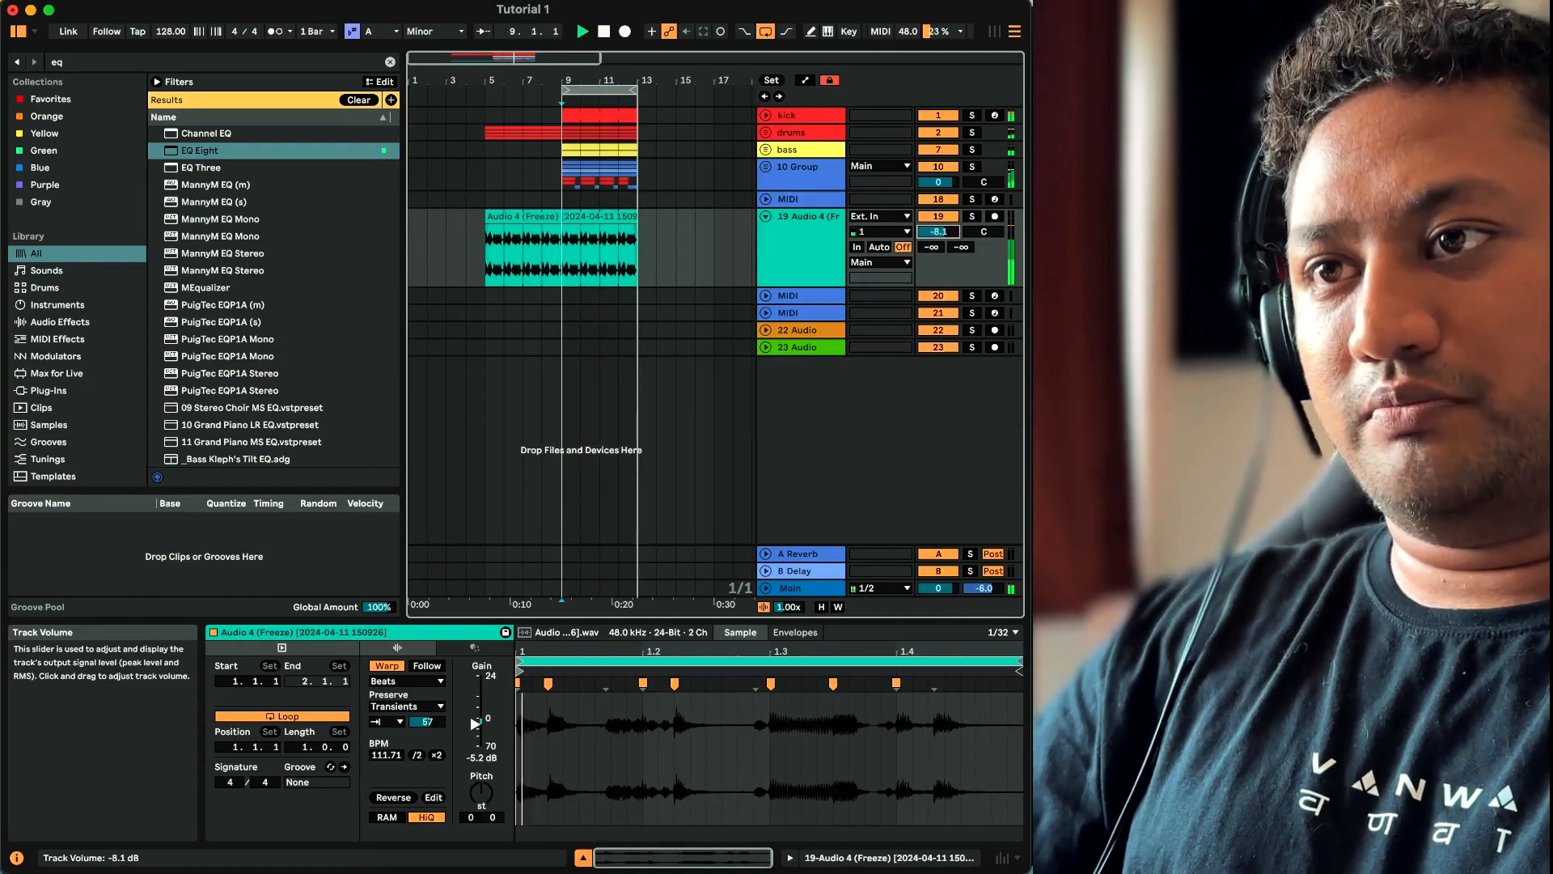
double_click(584, 216)
key(space)
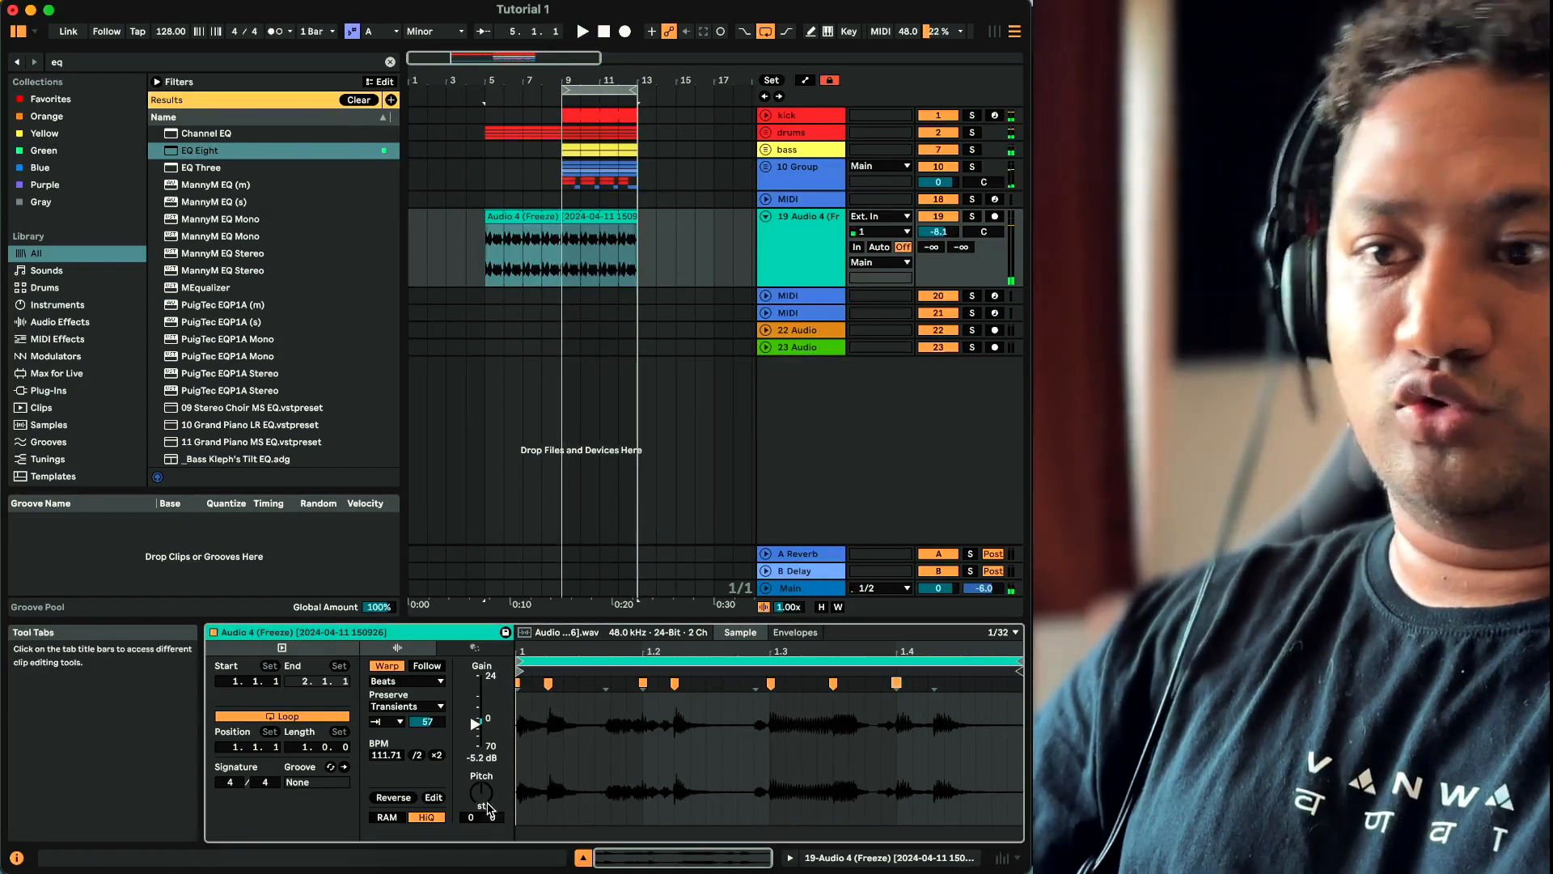
Delete the 19 Audio section after bar 9 and consolidate the remaining four bars into one clip
drag(563, 245, 796, 252)
key(Delete)
click(534, 216)
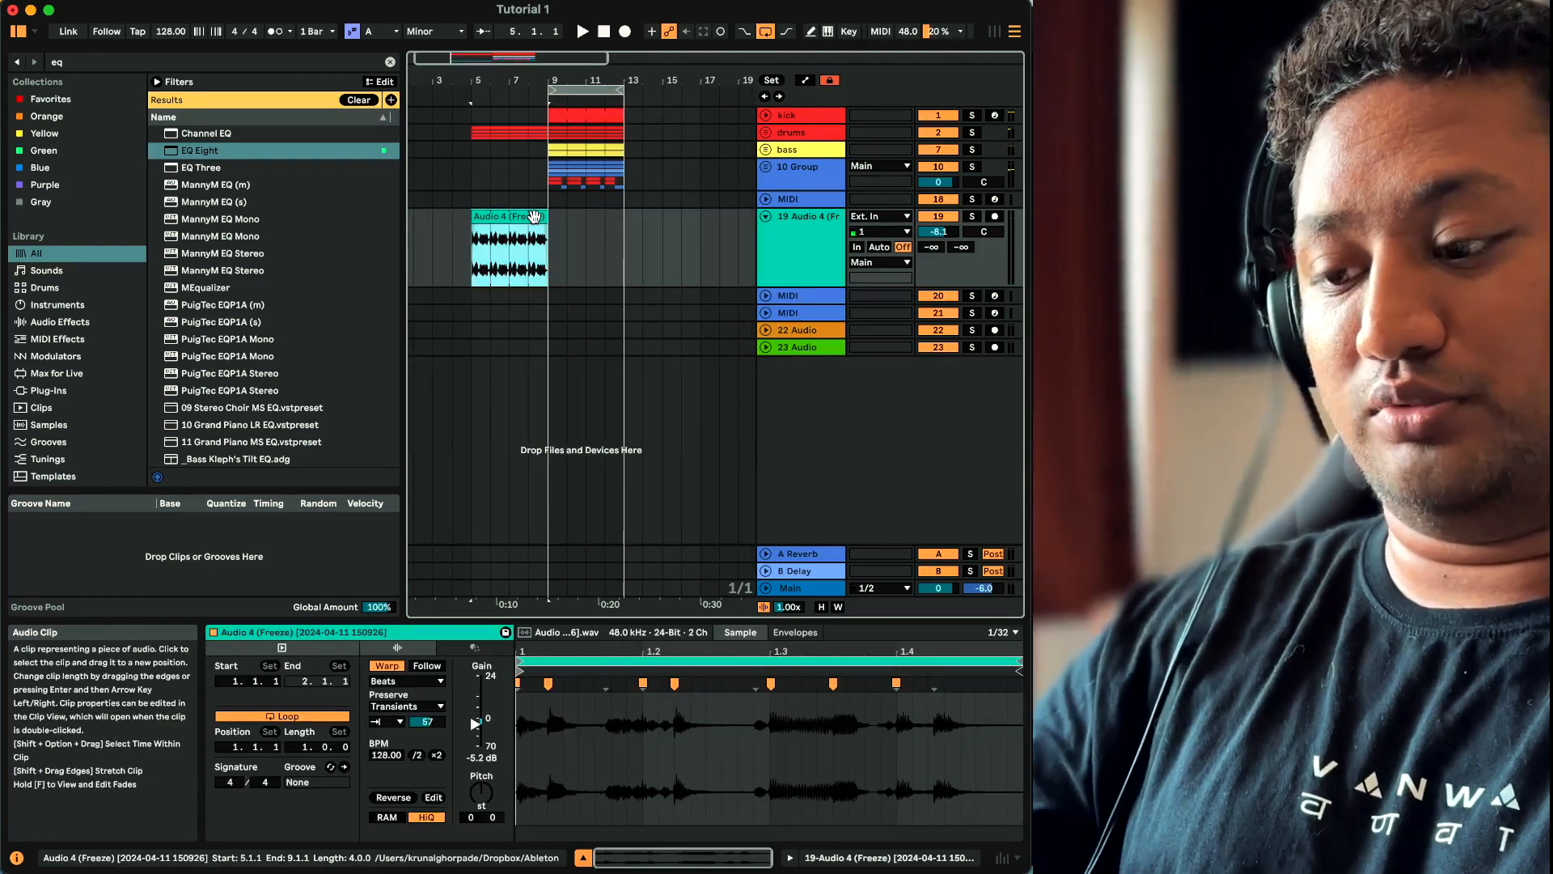
key(super+j)
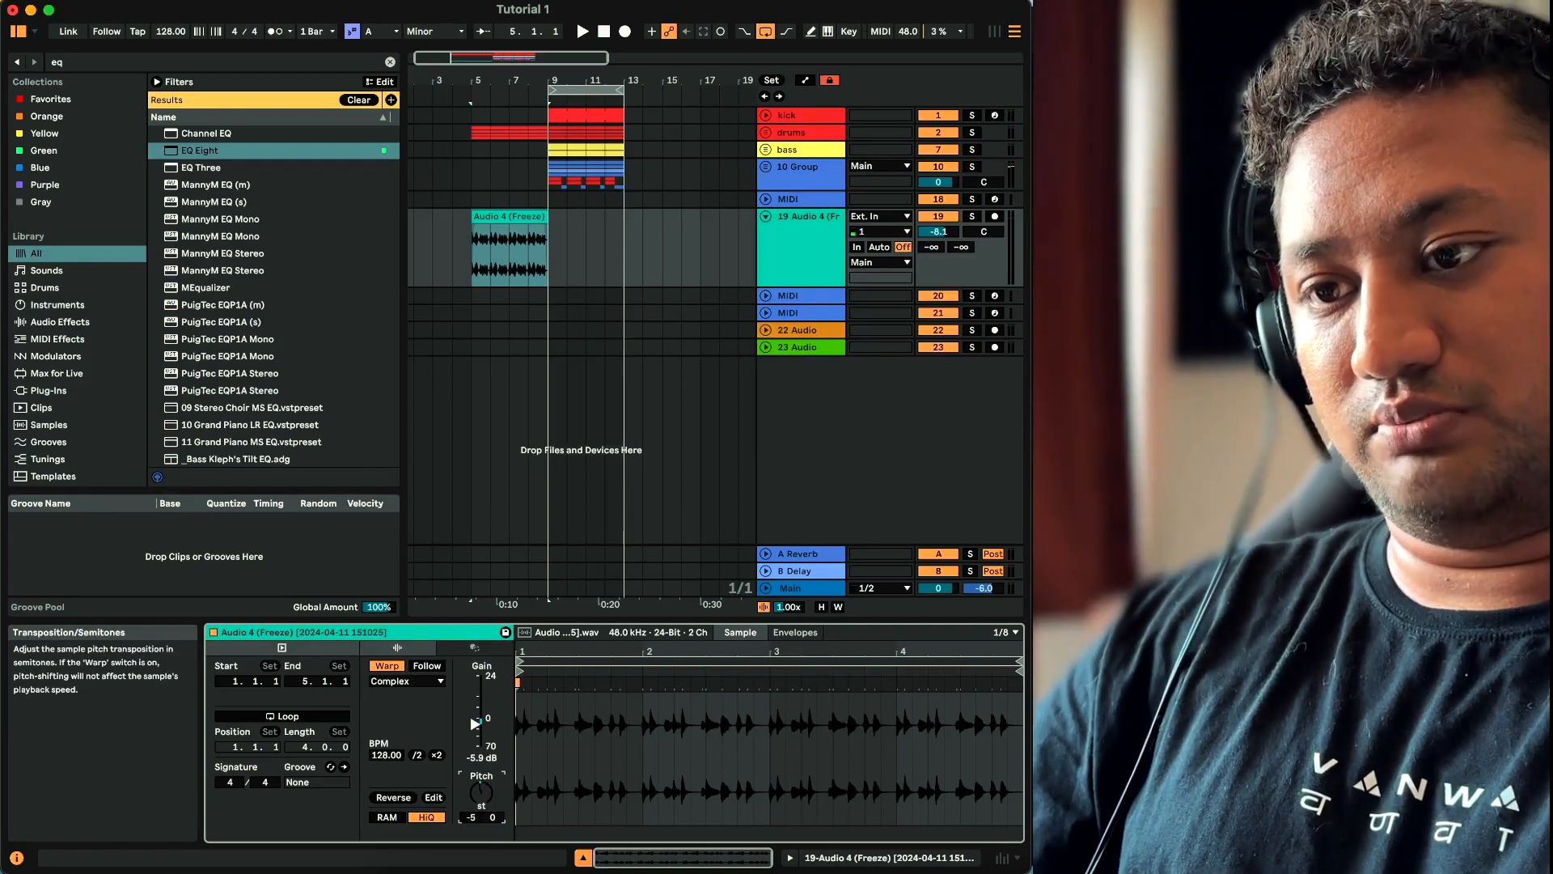
Set the consolidated clip to Complex Pro warping with formants at 48.44 and transpose it +6 semitones, auditioning the result
click(407, 681)
click(409, 762)
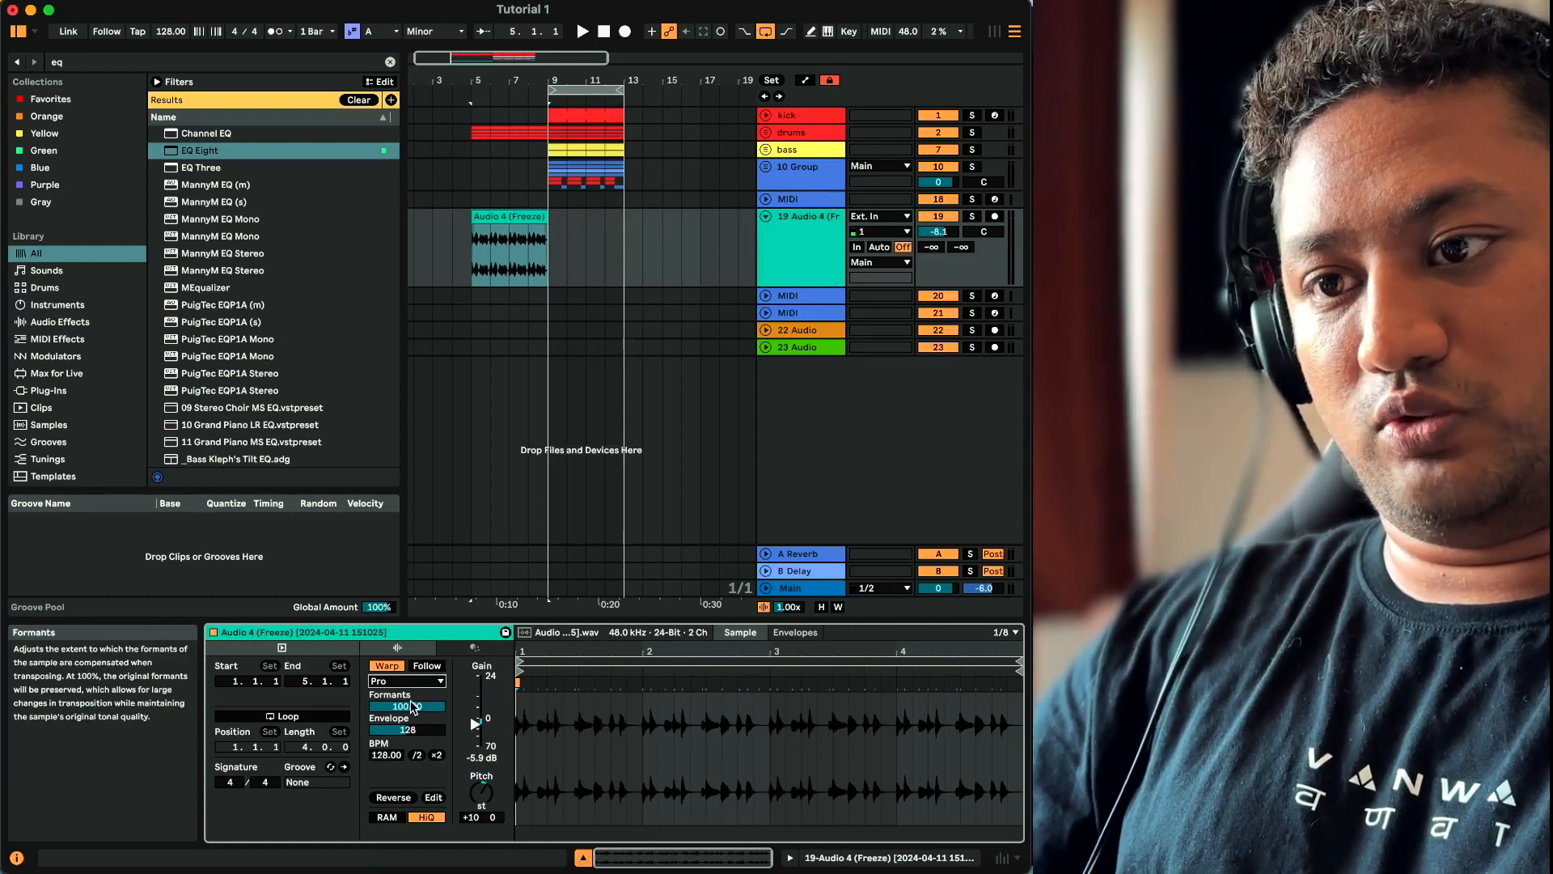
key(space)
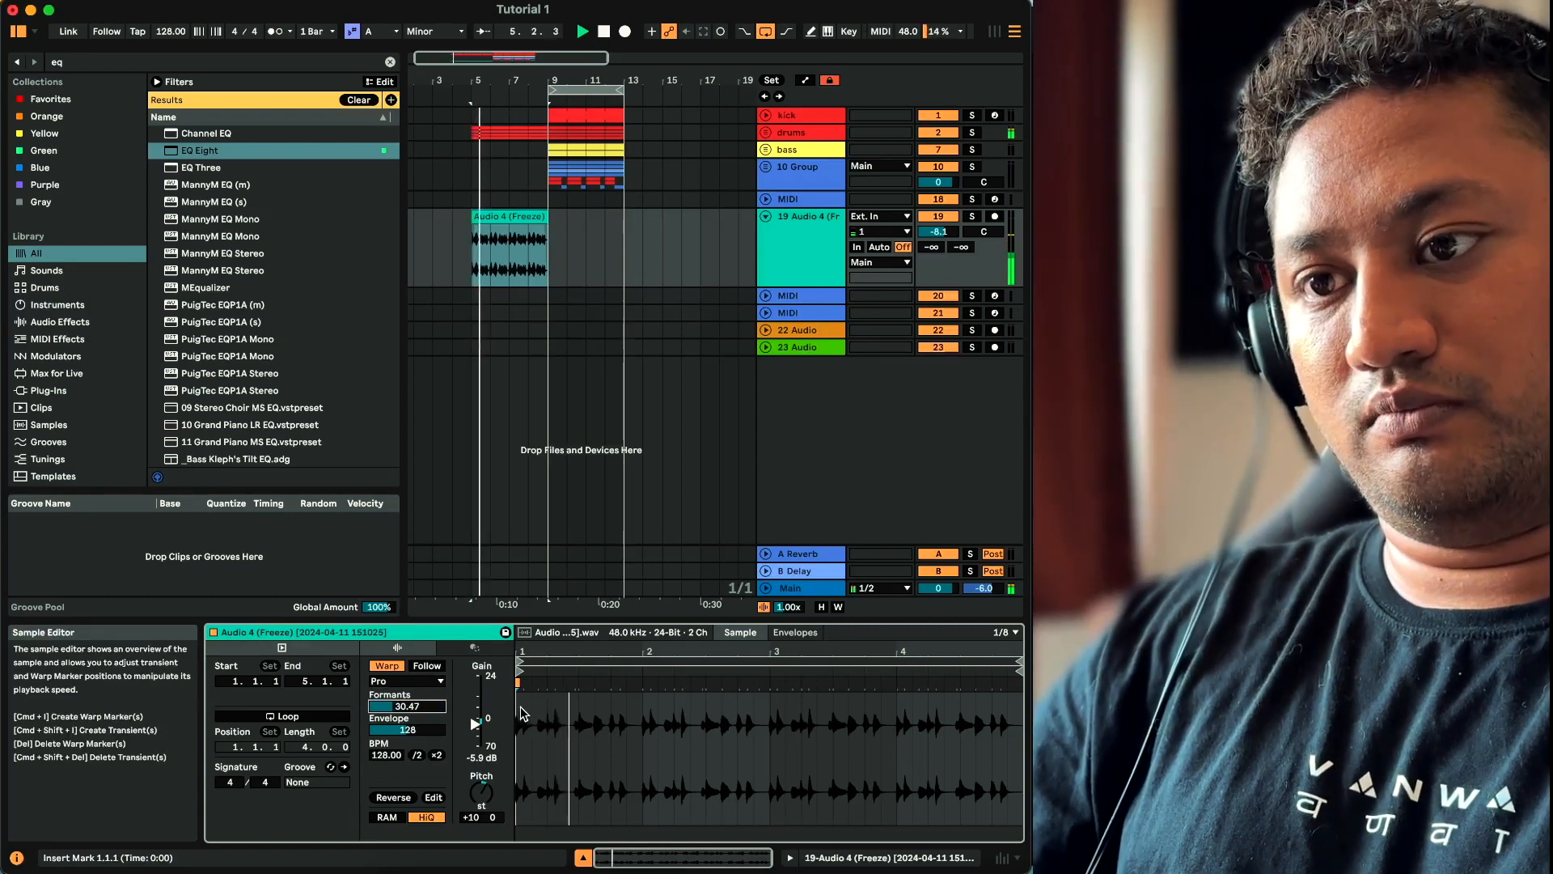
drag(422, 706, 422, 687)
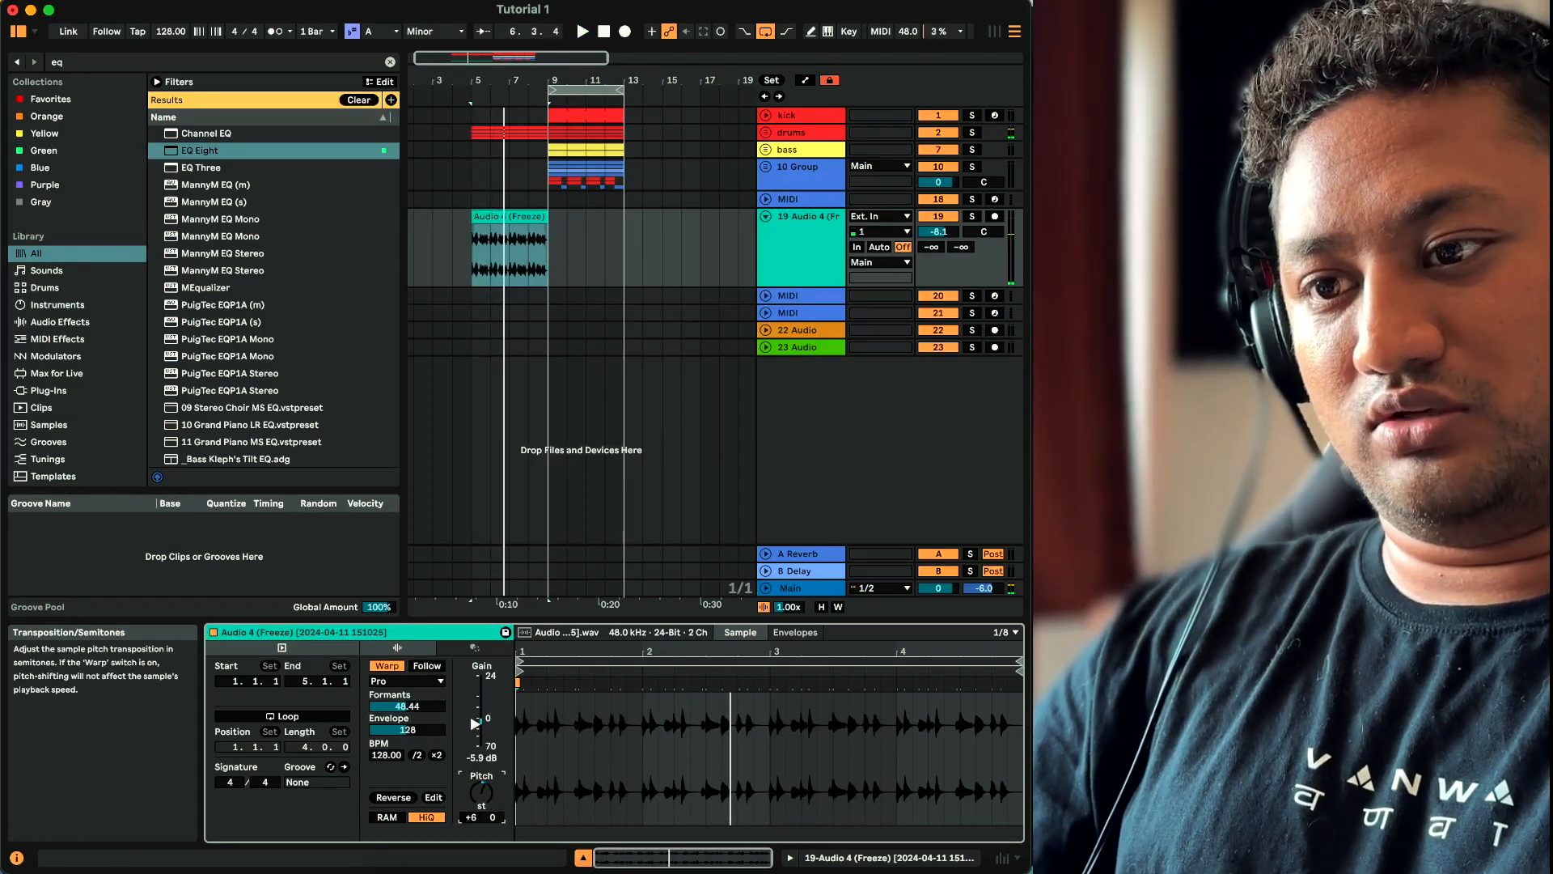
key(space)
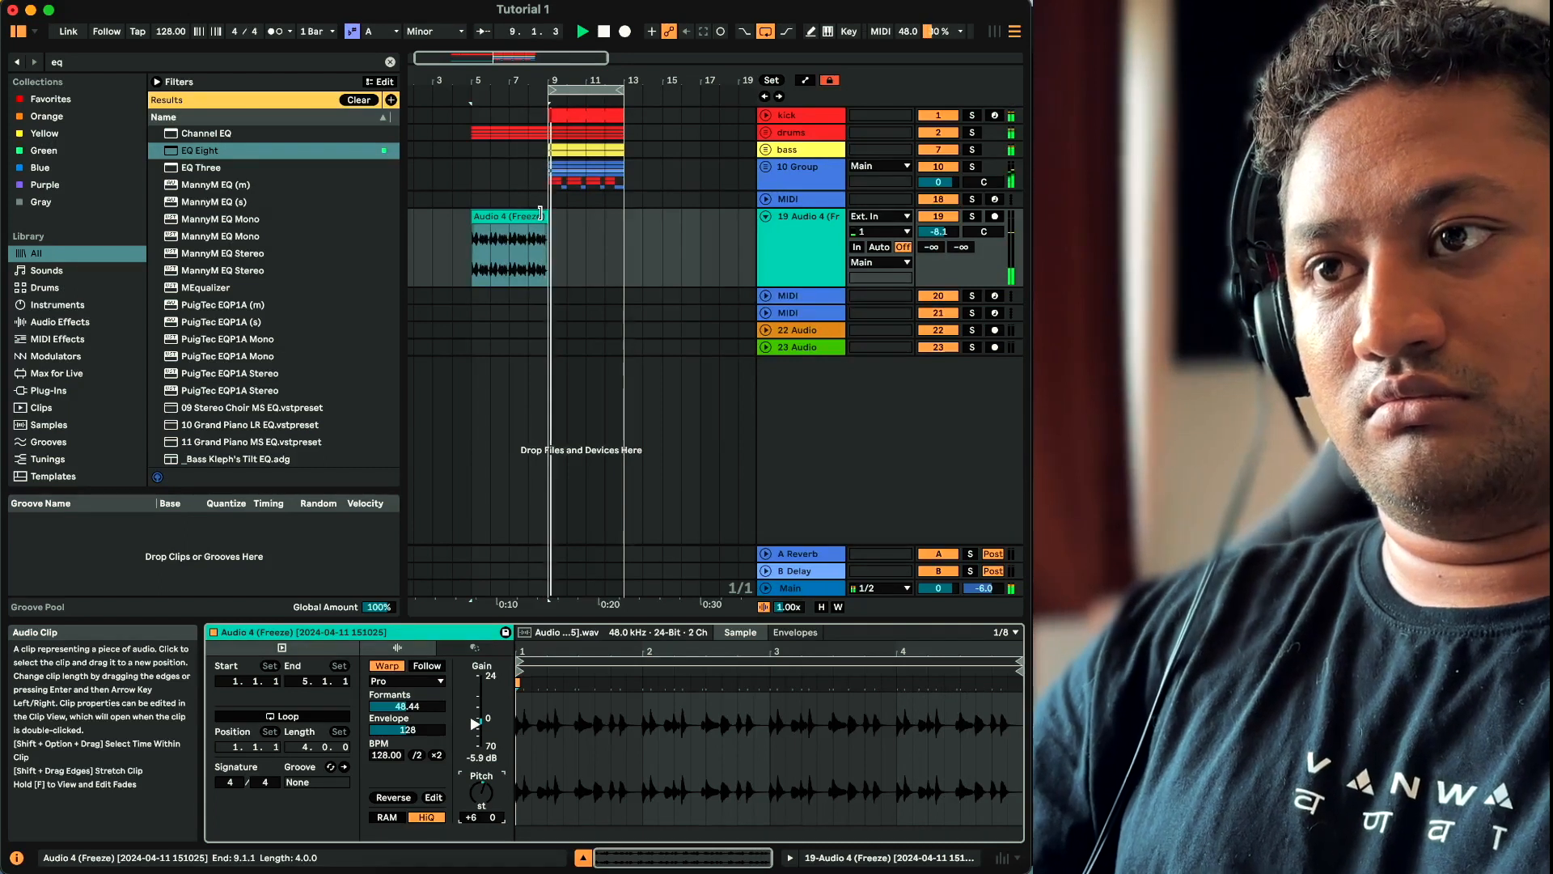
Split the 19 Audio clip into slices before bar 9, place a half-bar slice at 10.3.1 and play from 7.1.1
click(541, 213)
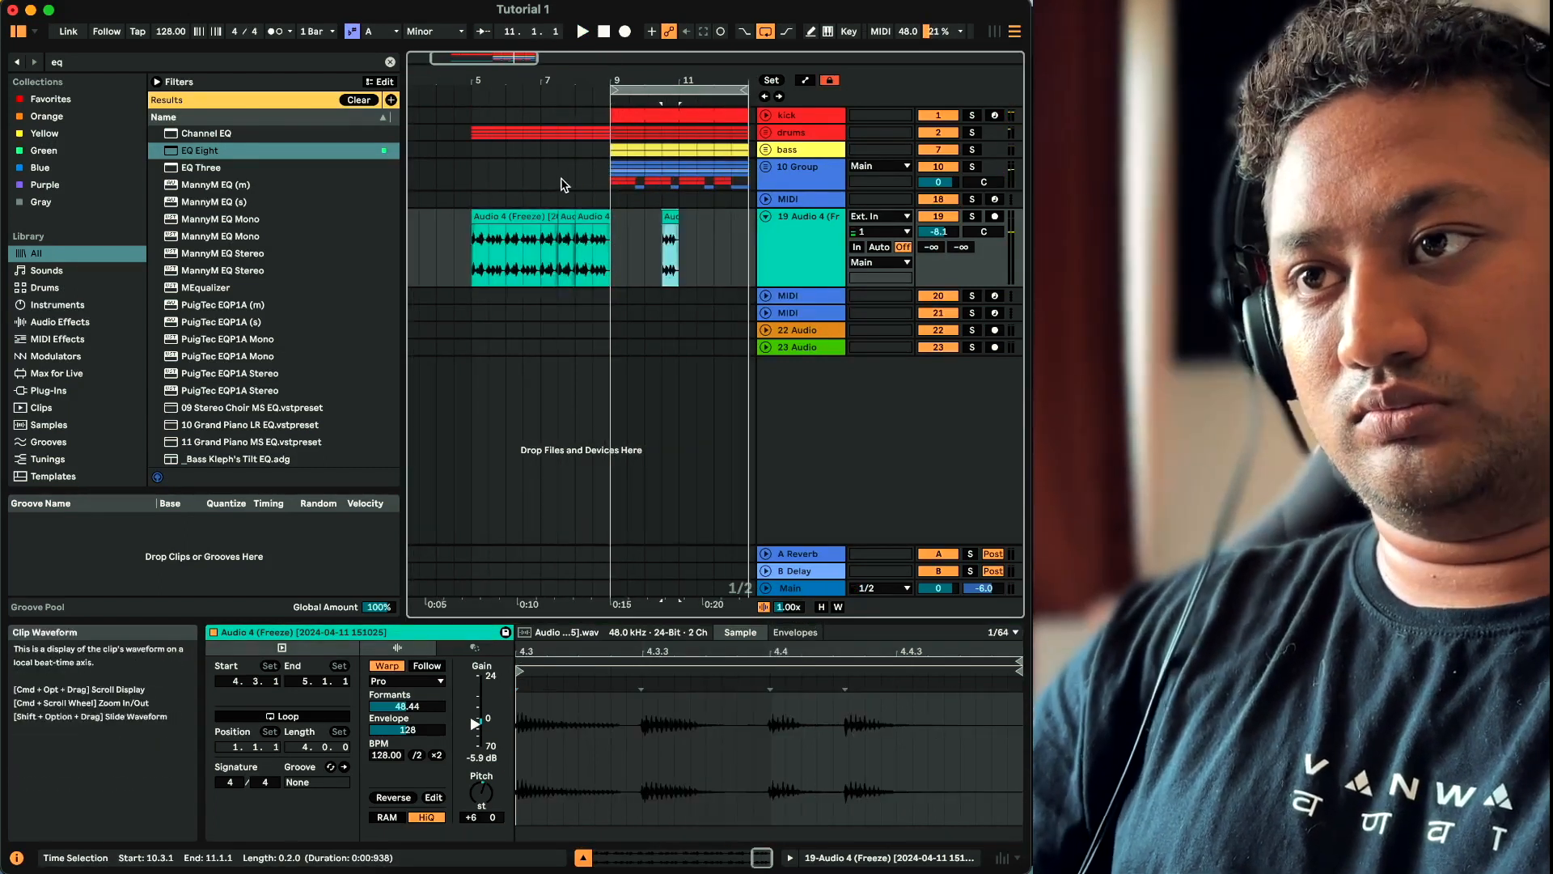
click(544, 182)
key(space)
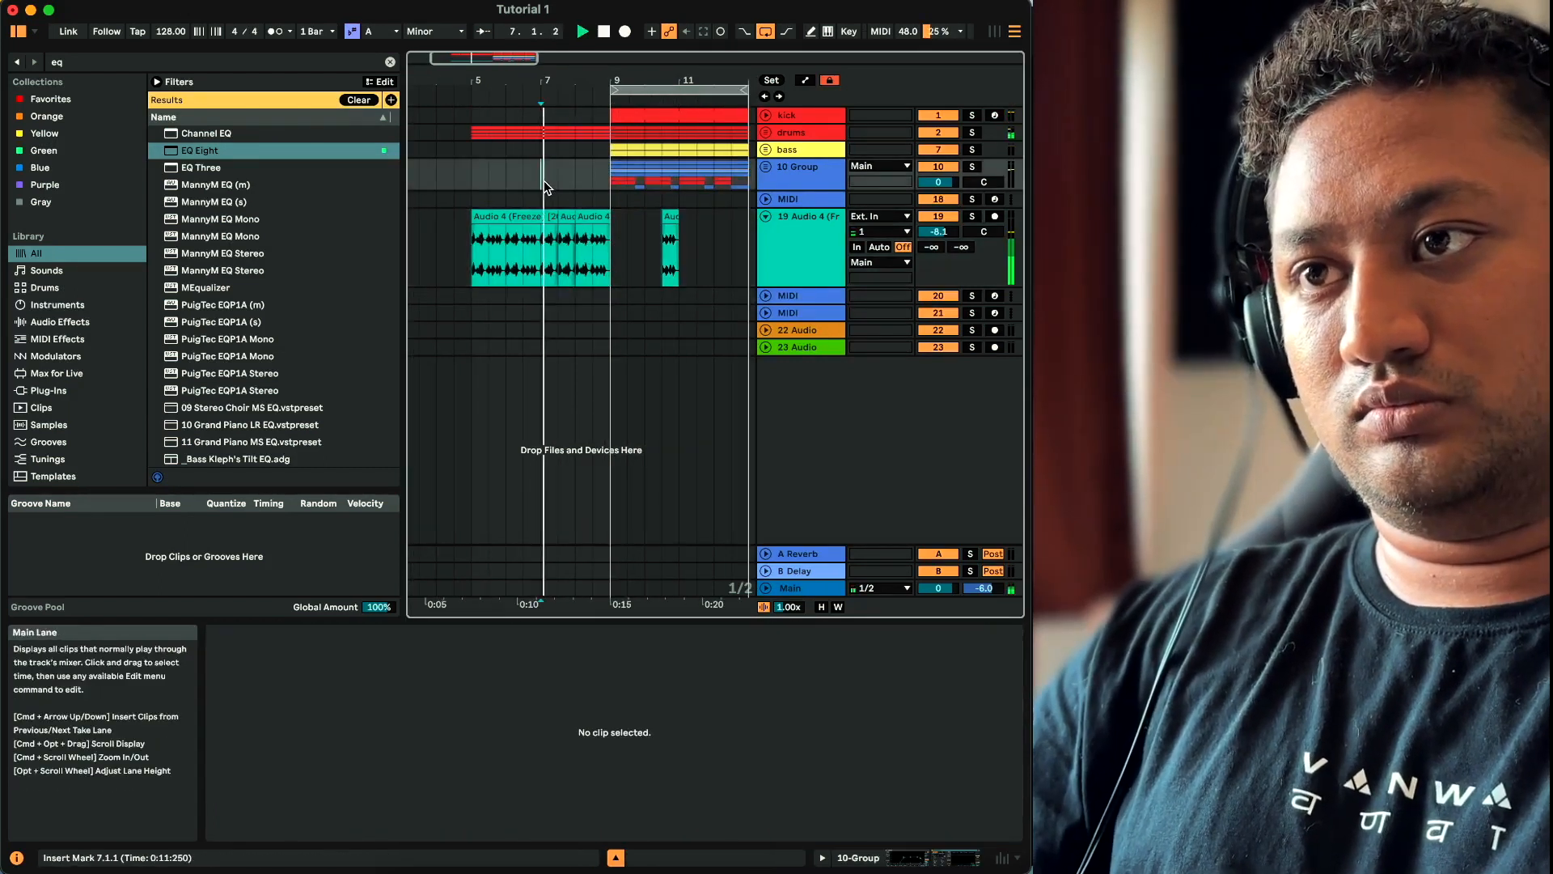
Delete the drums from 8.3.1 to 9.1.1 and listen through the transition into bar 9
click(610, 131)
drag(612, 136, 595, 139)
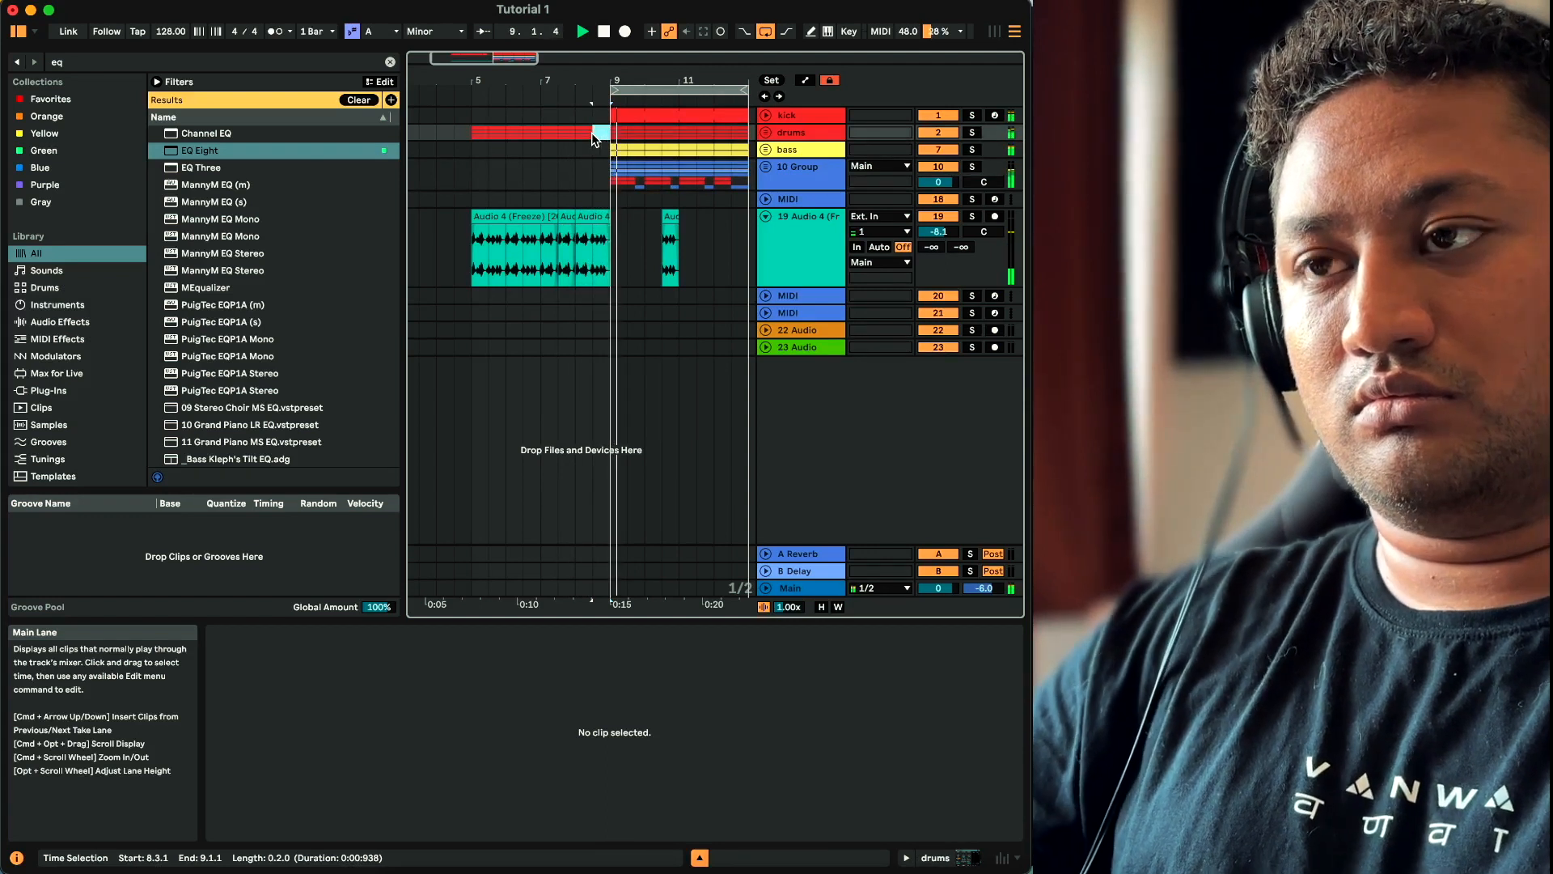
key(minus)
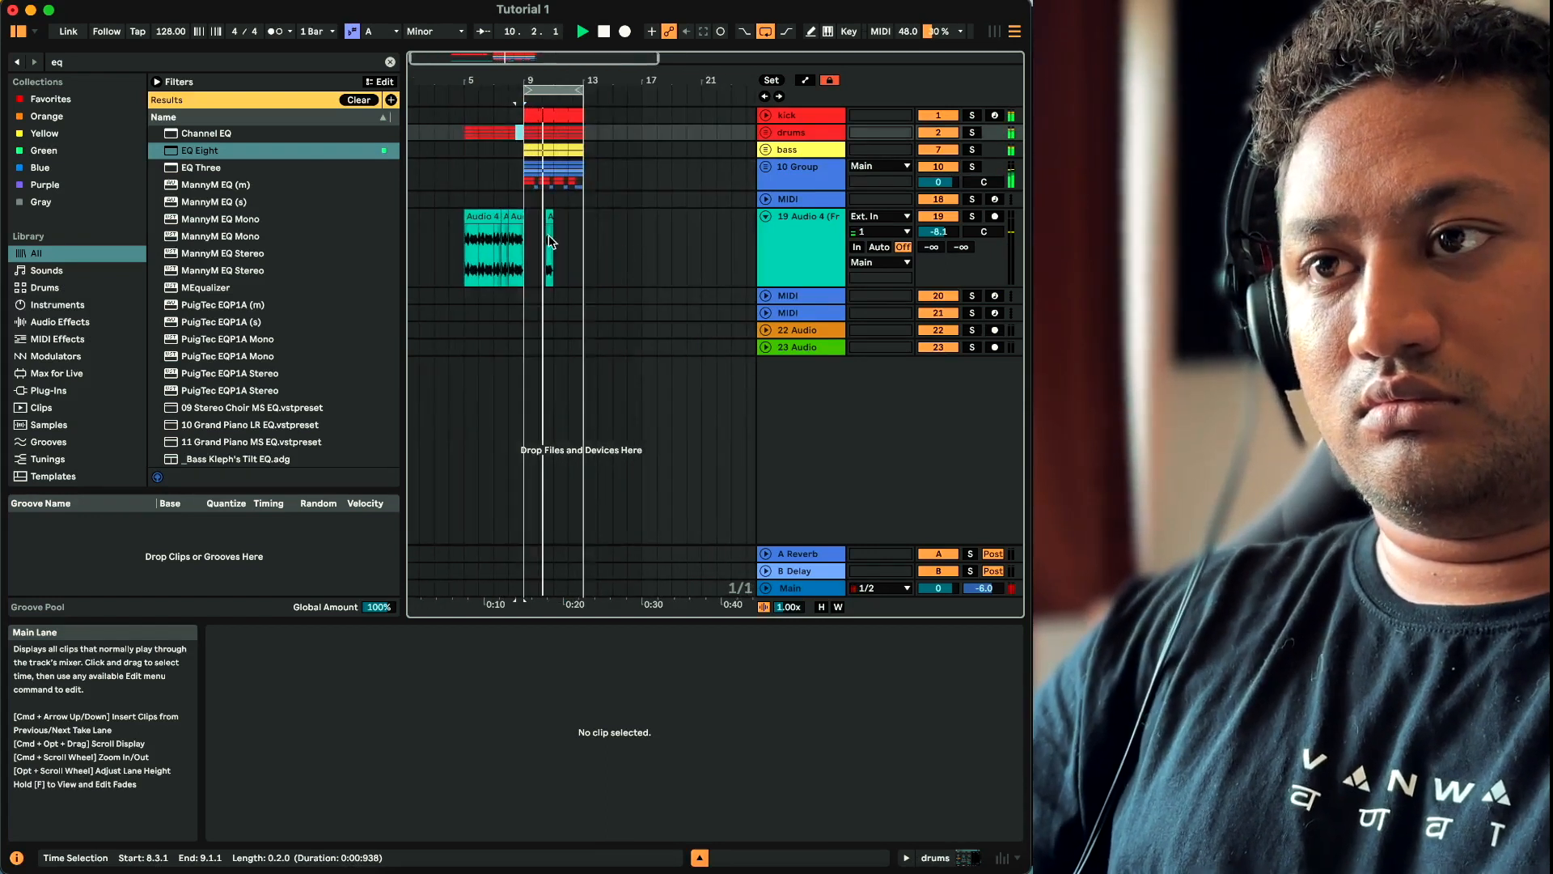
key(plus)
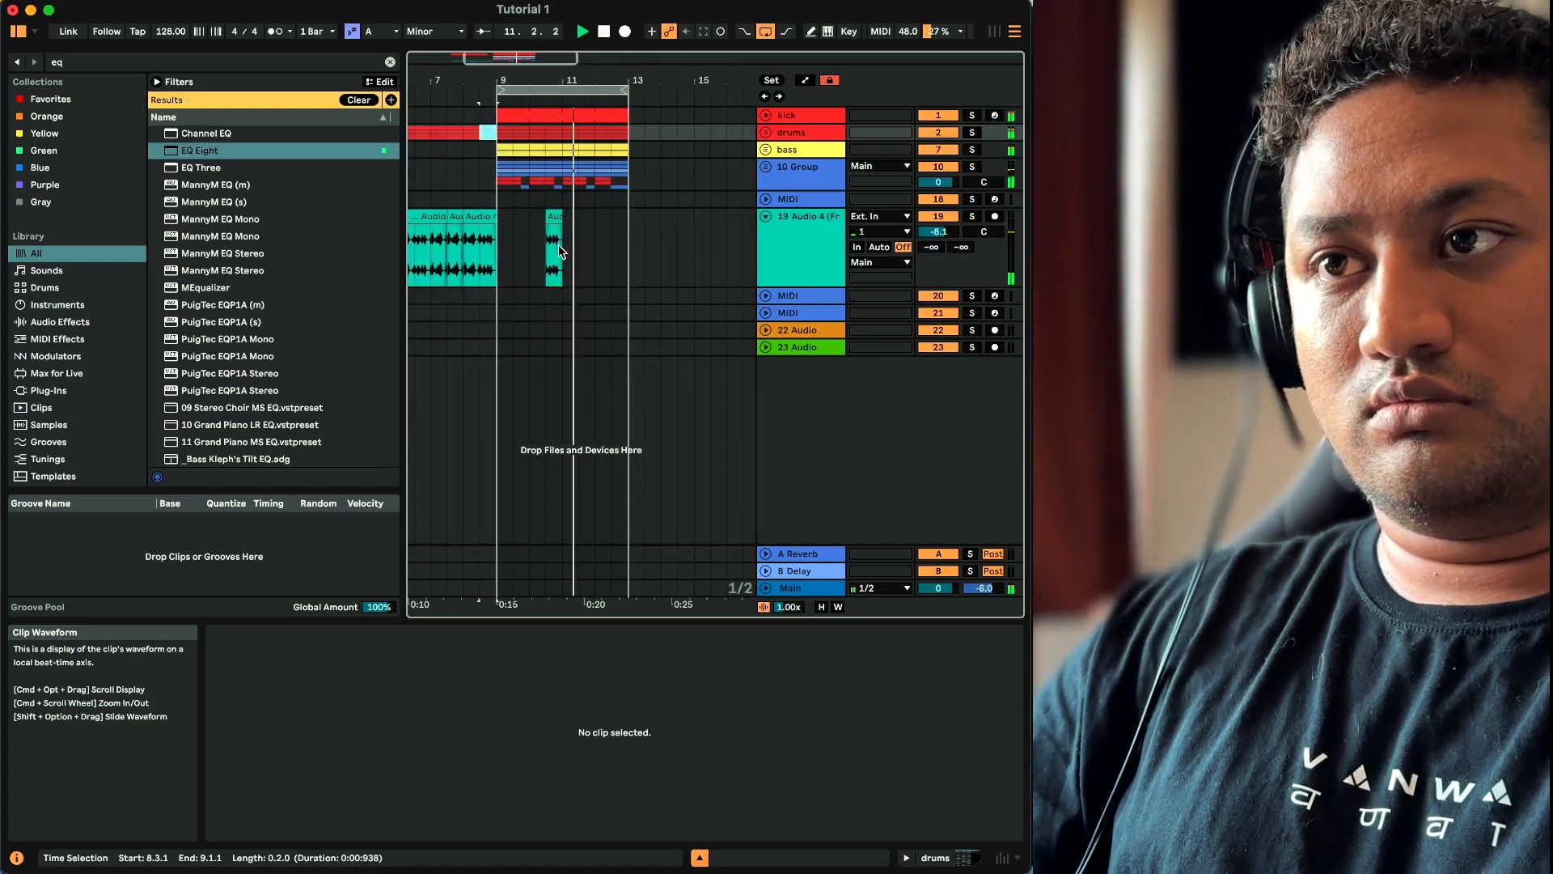
Remove the 19 Audio slice at 10.3.1 and paste a copy of the one-bar slice before bar 9 at 12.1.1
click(557, 247)
key(space)
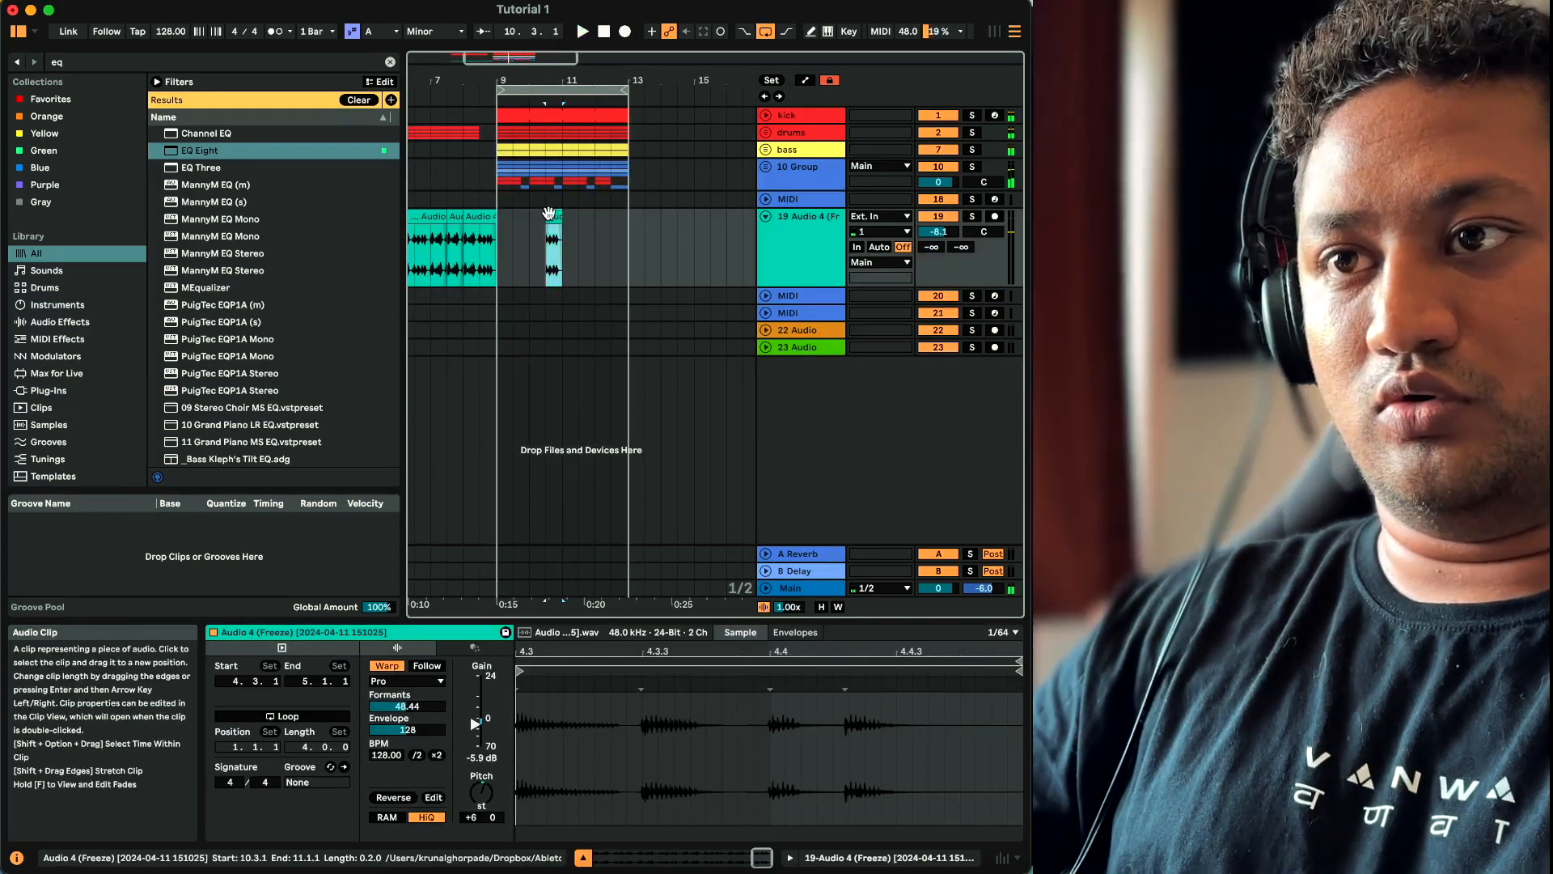
key(Delete)
click(480, 218)
click(596, 246)
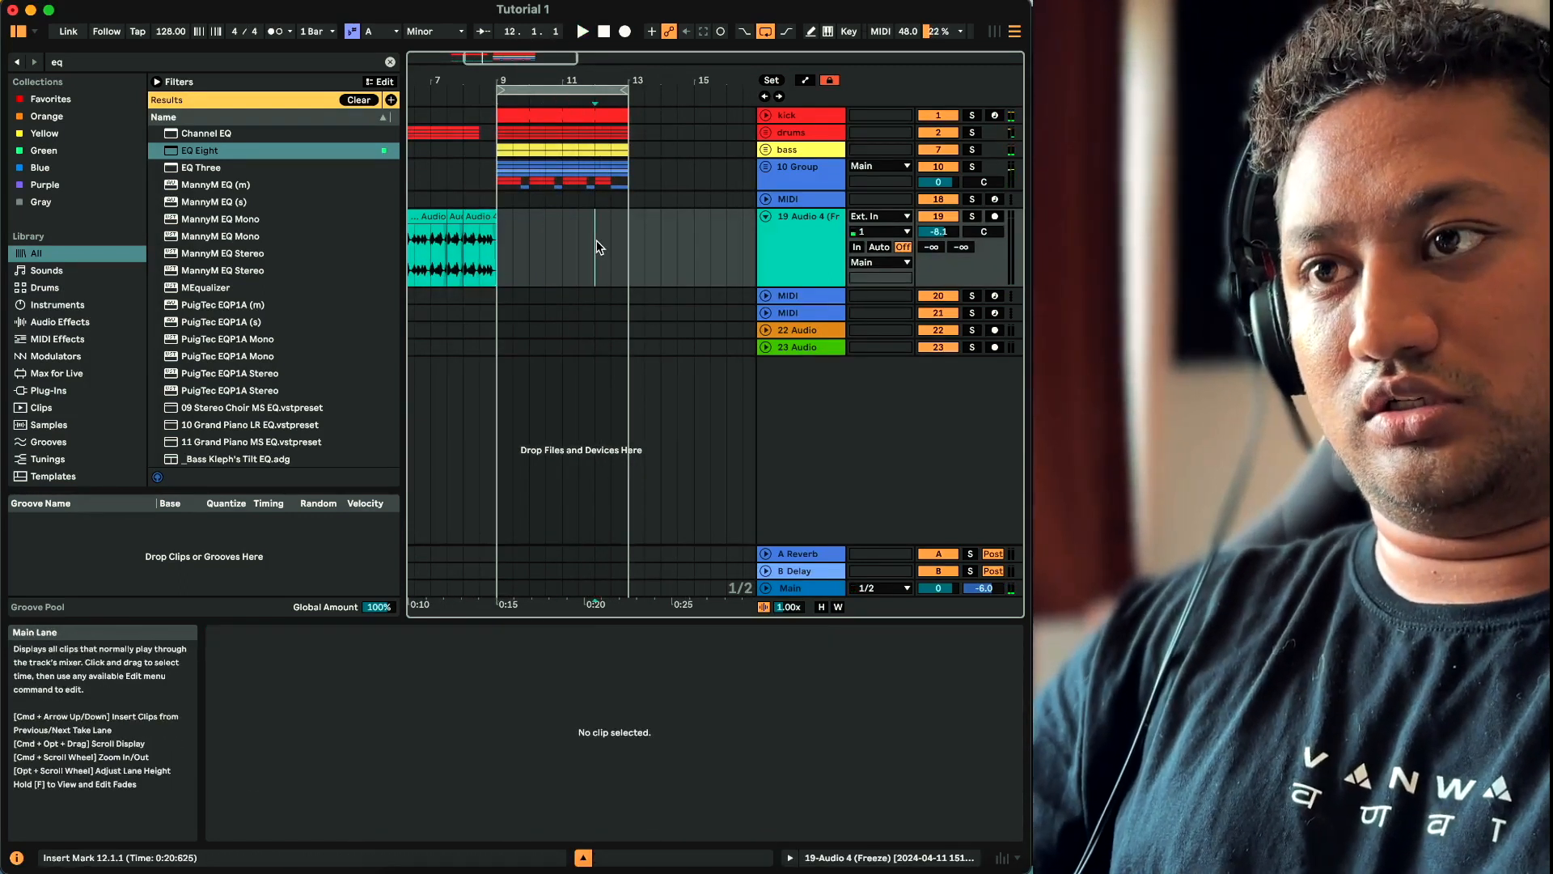
key(super+v)
click(617, 192)
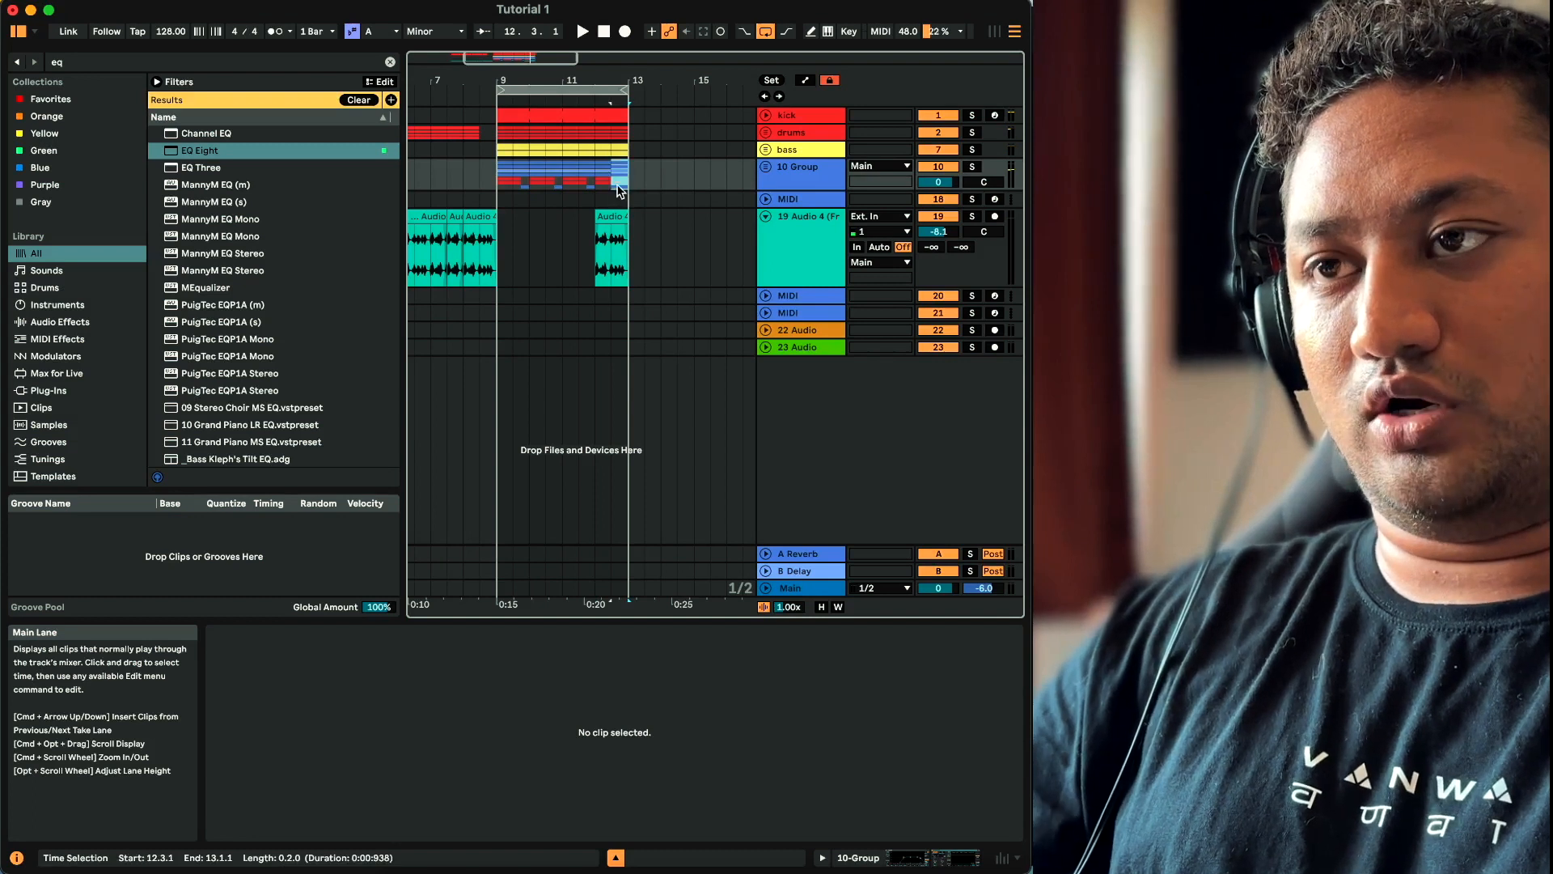
key(plus)
key(plus)
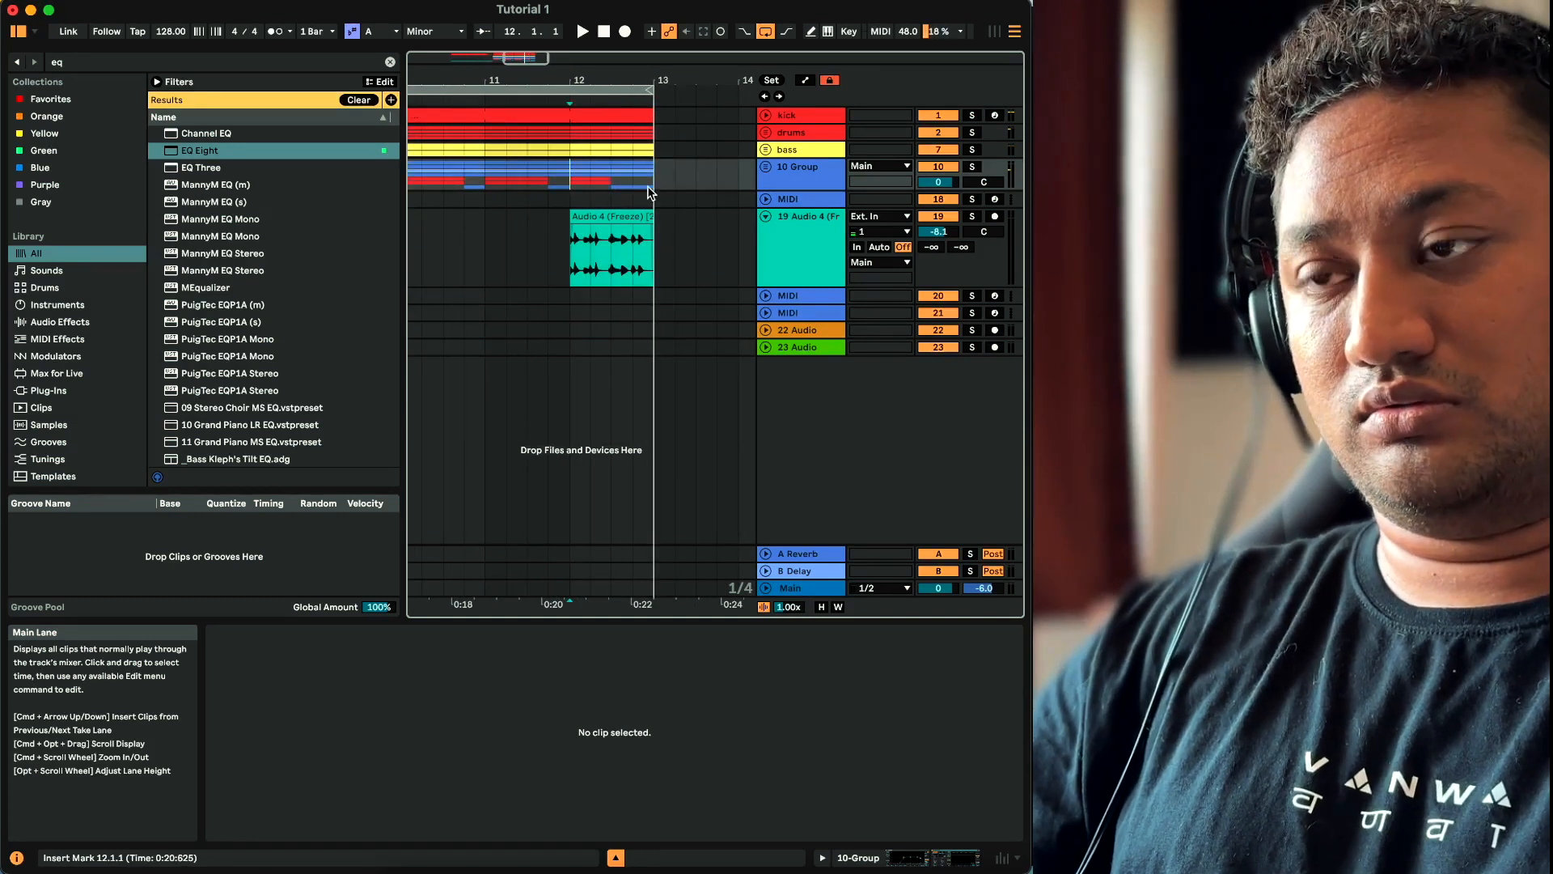
key(minus)
key(minus)
Clear the drums track from 8.1.1 to 9.1.1 and listen through the full arrangement loop
click(431, 241)
key(space)
drag(456, 136, 473, 136)
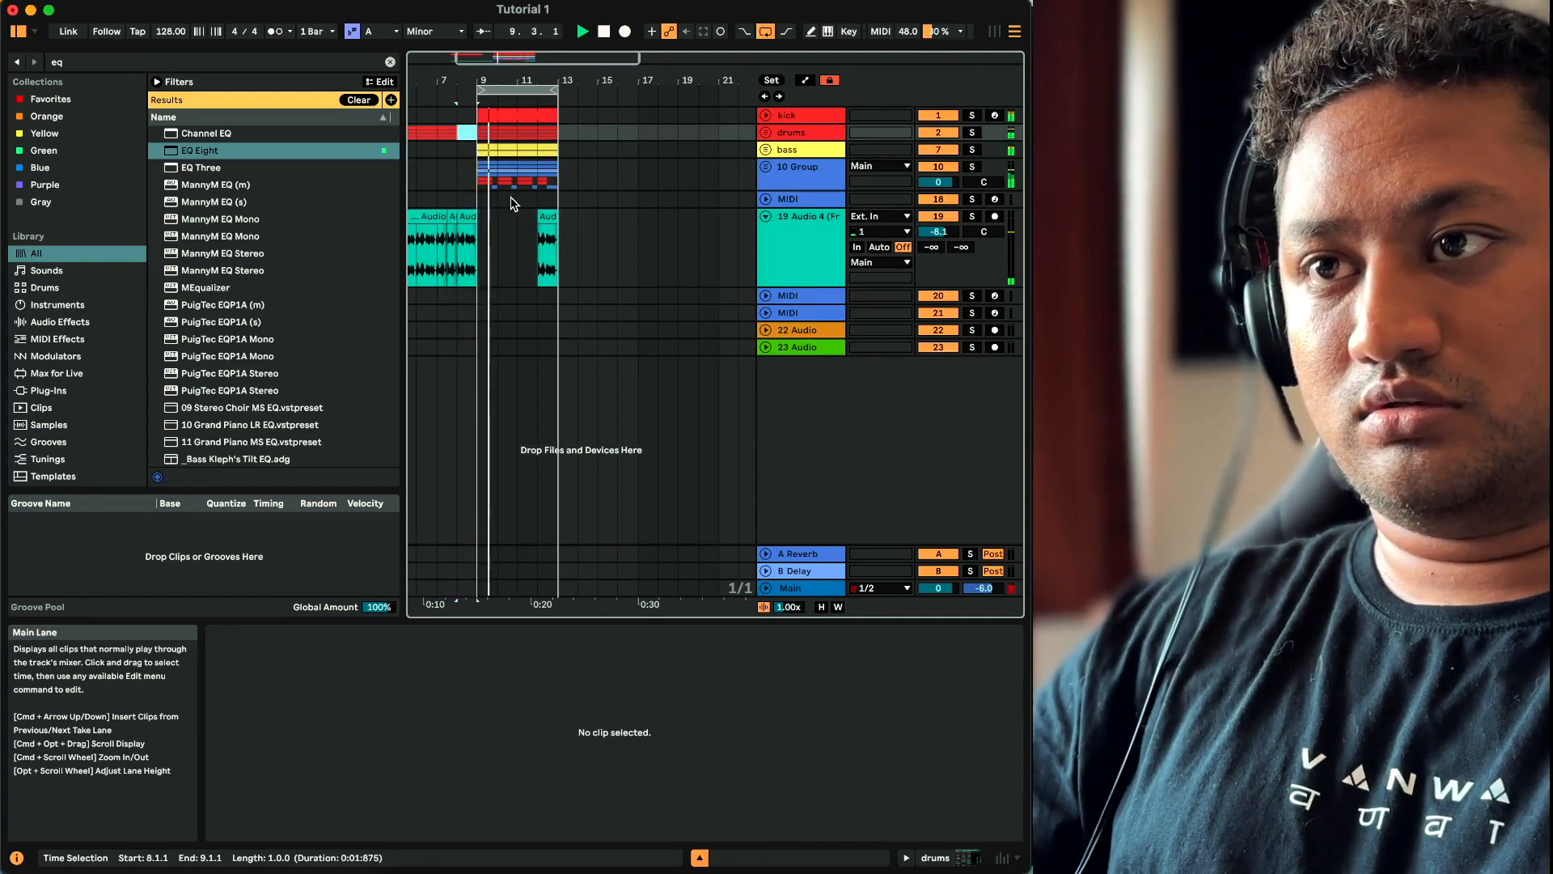
scroll(511, 197, down, 3)
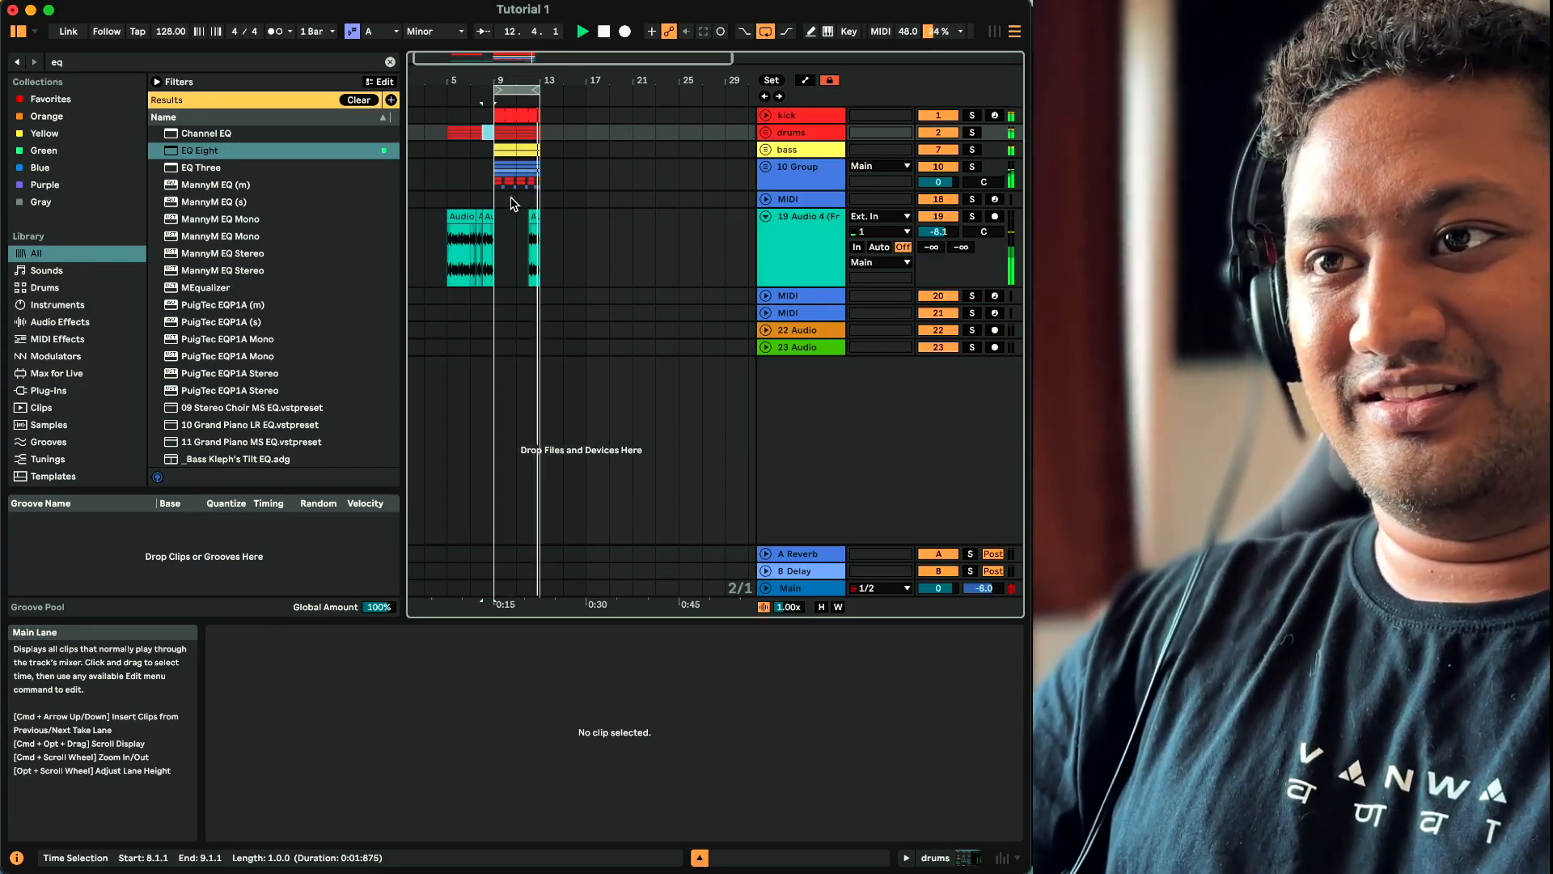
scroll(511, 202, up, 3)
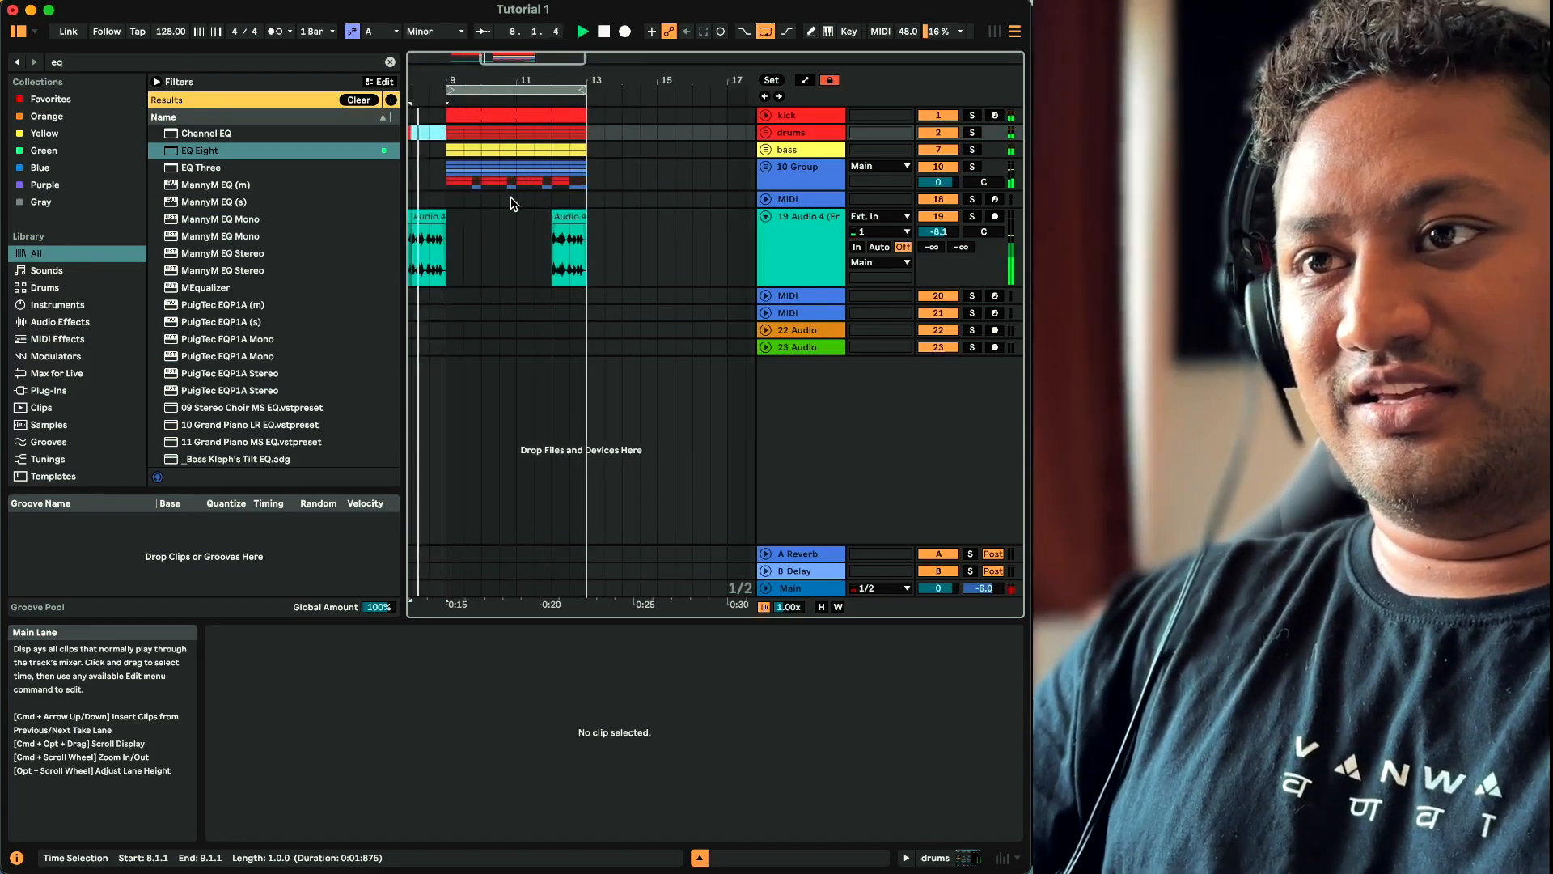
Unfold the 10 Group and delete the Duff roll01 clip that starts at 12.3.1
click(765, 168)
scroll(624, 258, down, 3)
click(576, 285)
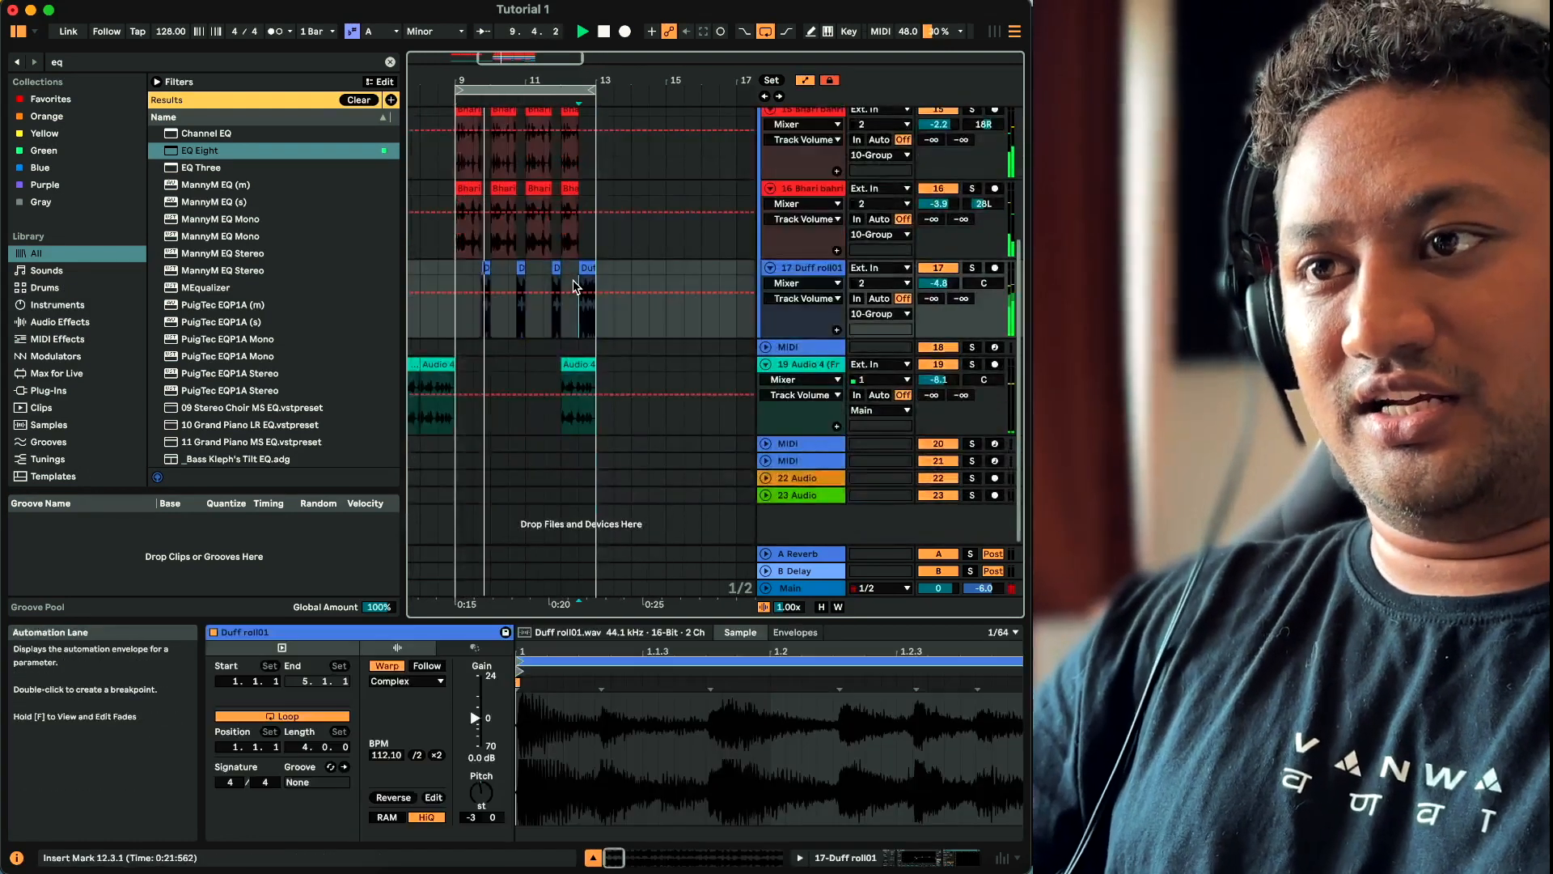
key(Delete)
Split the clips on tracks 11 to 14 at 12.3.1 and delete their last half bar up to 13.1.1
scroll(608, 278, up, 5)
click(629, 304)
key(Left)
key(shift+Left)
key(shift+Up)
key(shift+Up)
key(shift+Up)
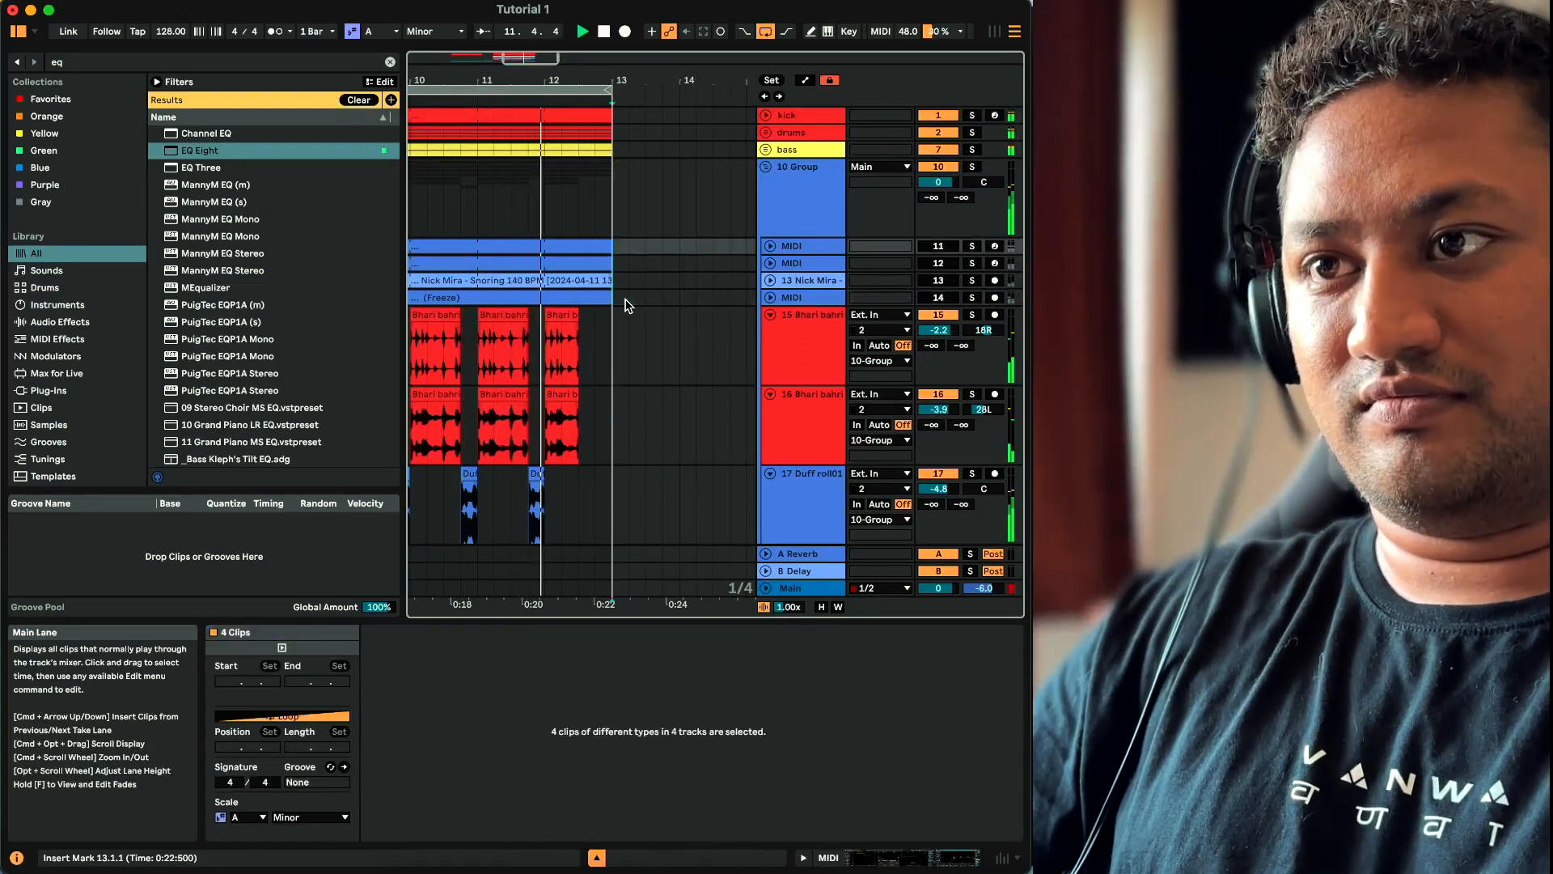
key(super+e)
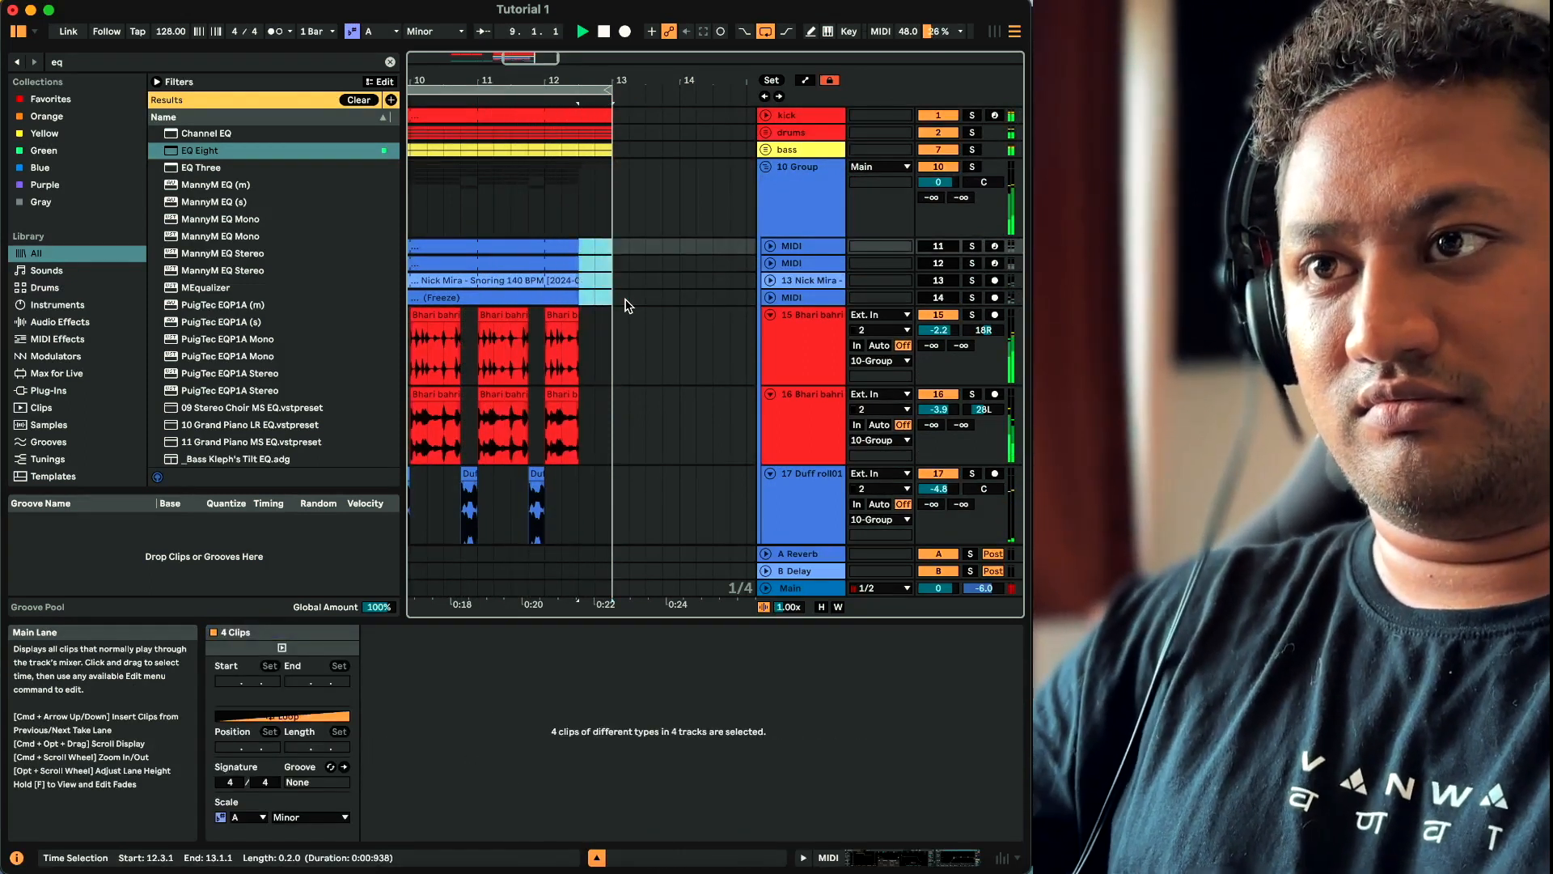
key(space)
key(space)
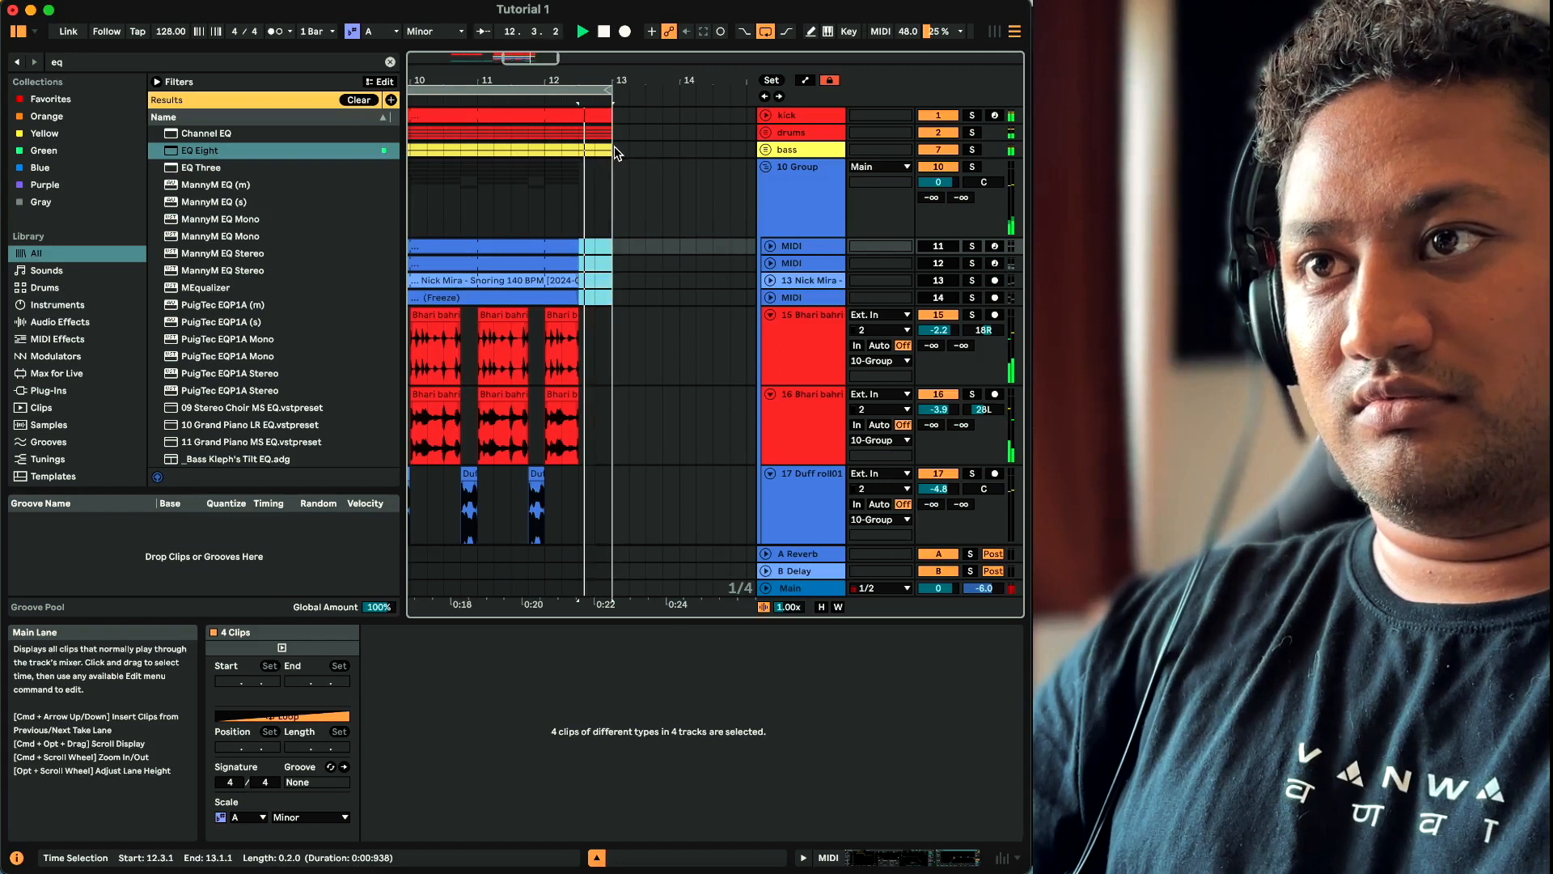
key(space)
Play the edited arrangement from 9.1.1
scroll(613, 138, down, 2)
scroll(613, 144, down, 3)
click(527, 136)
key(space)
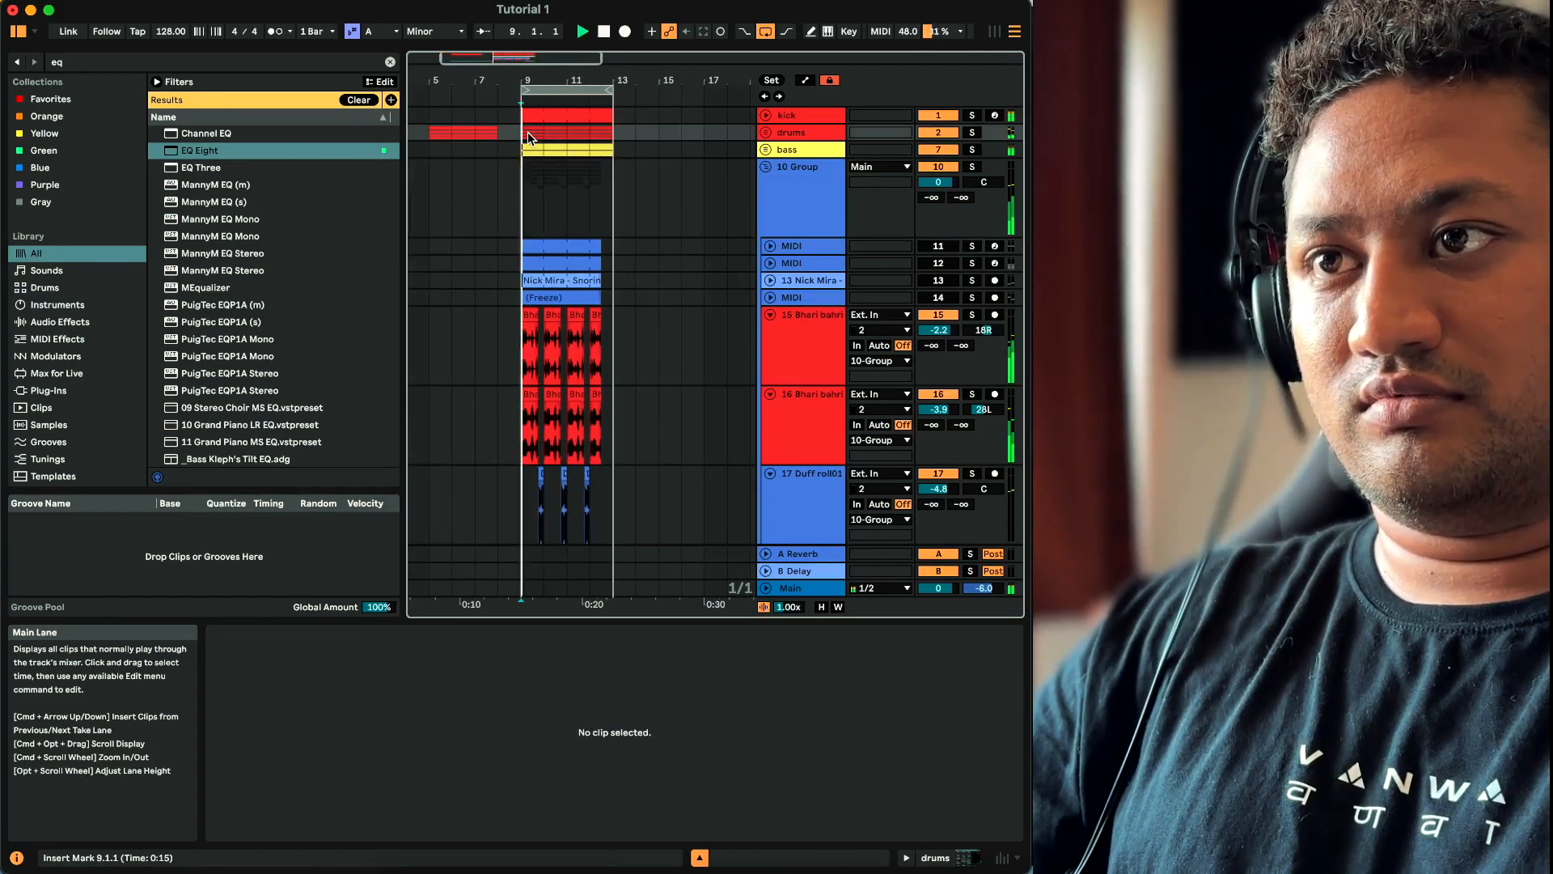
Shorten the kick clip so it ends at 12.3.1, and listen to the resulting gap
scroll(619, 134, up, 3)
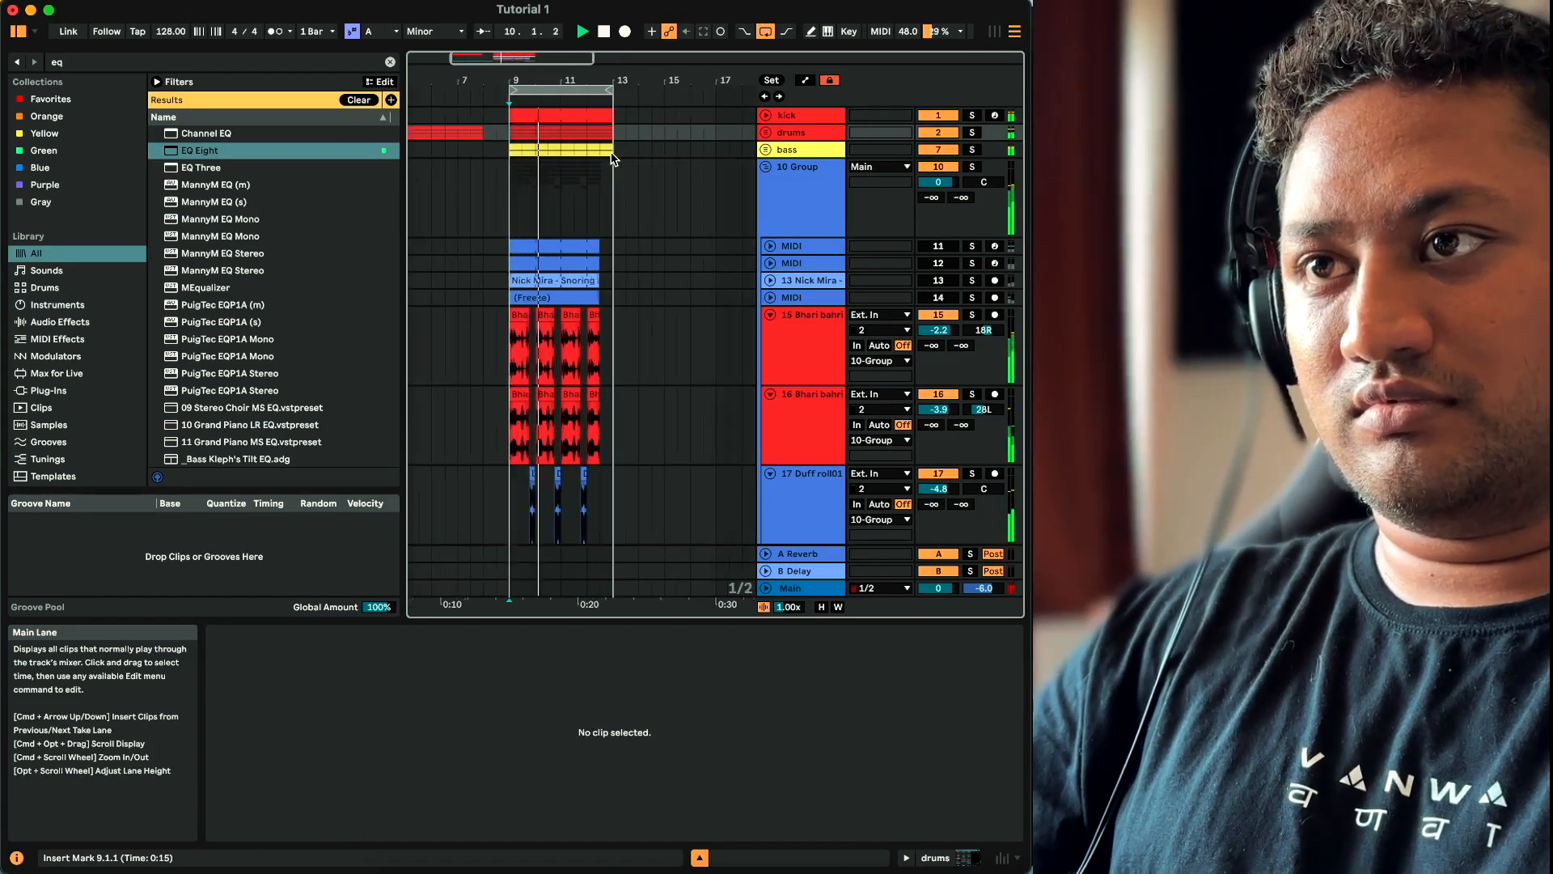
drag(606, 114, 592, 113)
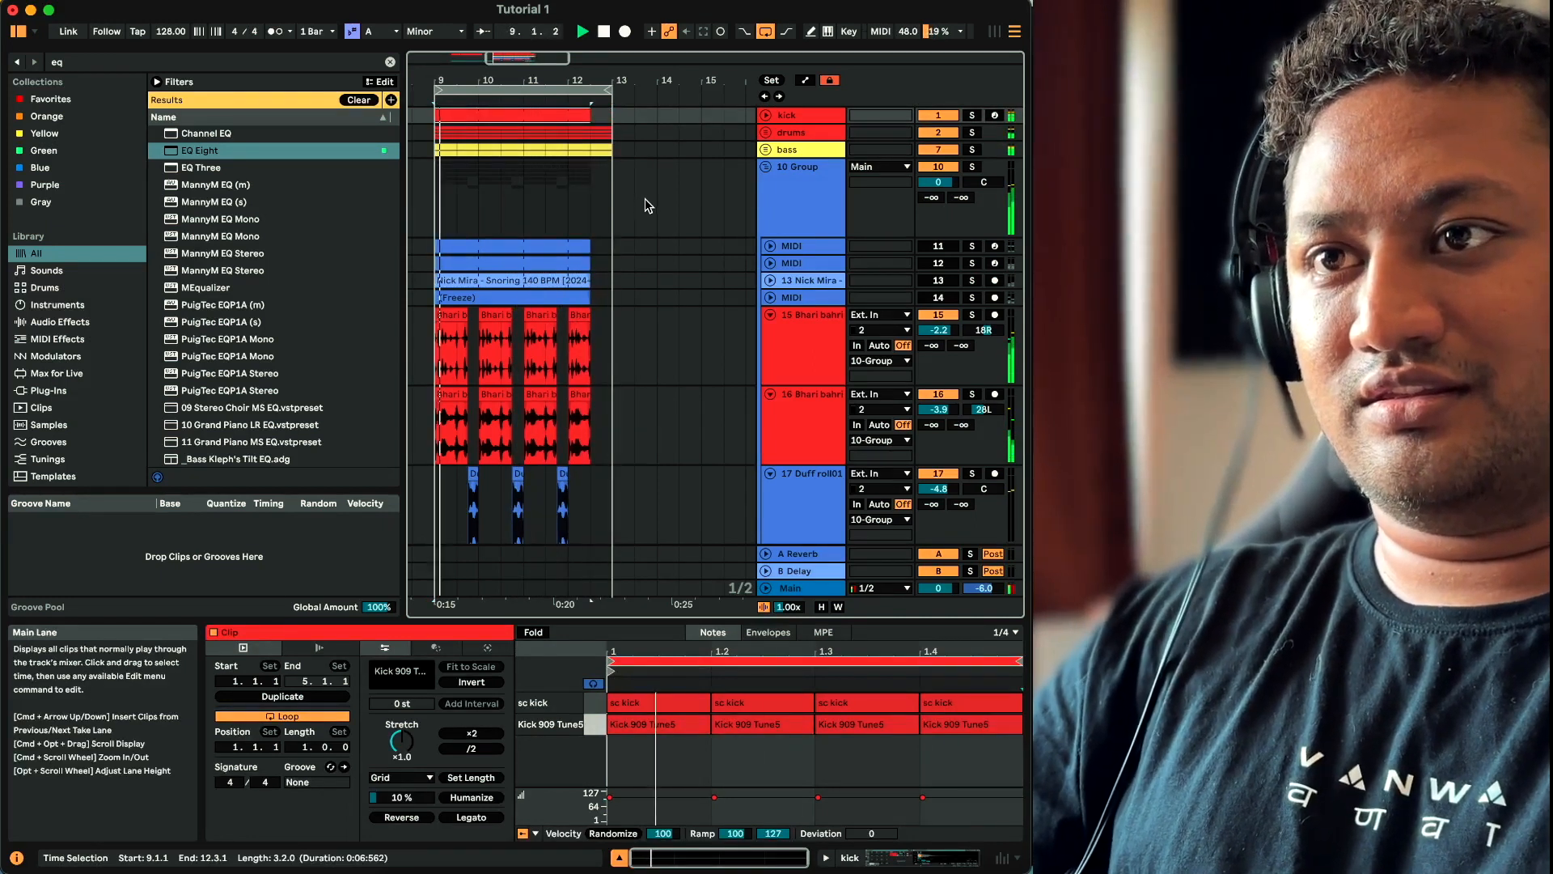
scroll(644, 198, down, 3)
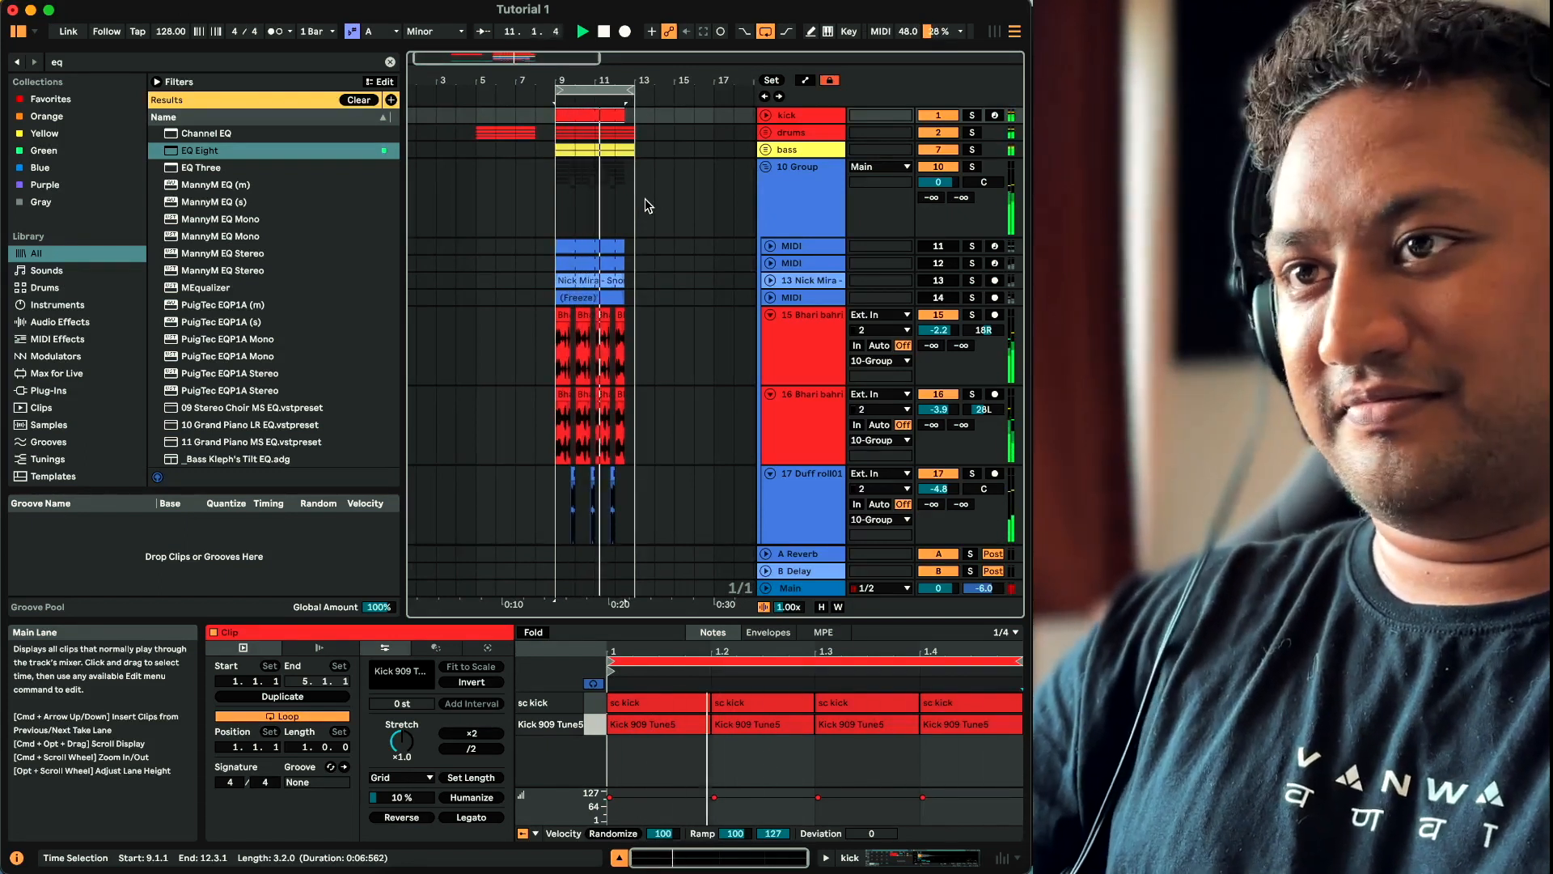
key(space)
Copy the four bars of the bass group from 9.1.1–13.1.1 so they also play from 5.1.1
click(618, 161)
shift+click(636, 157)
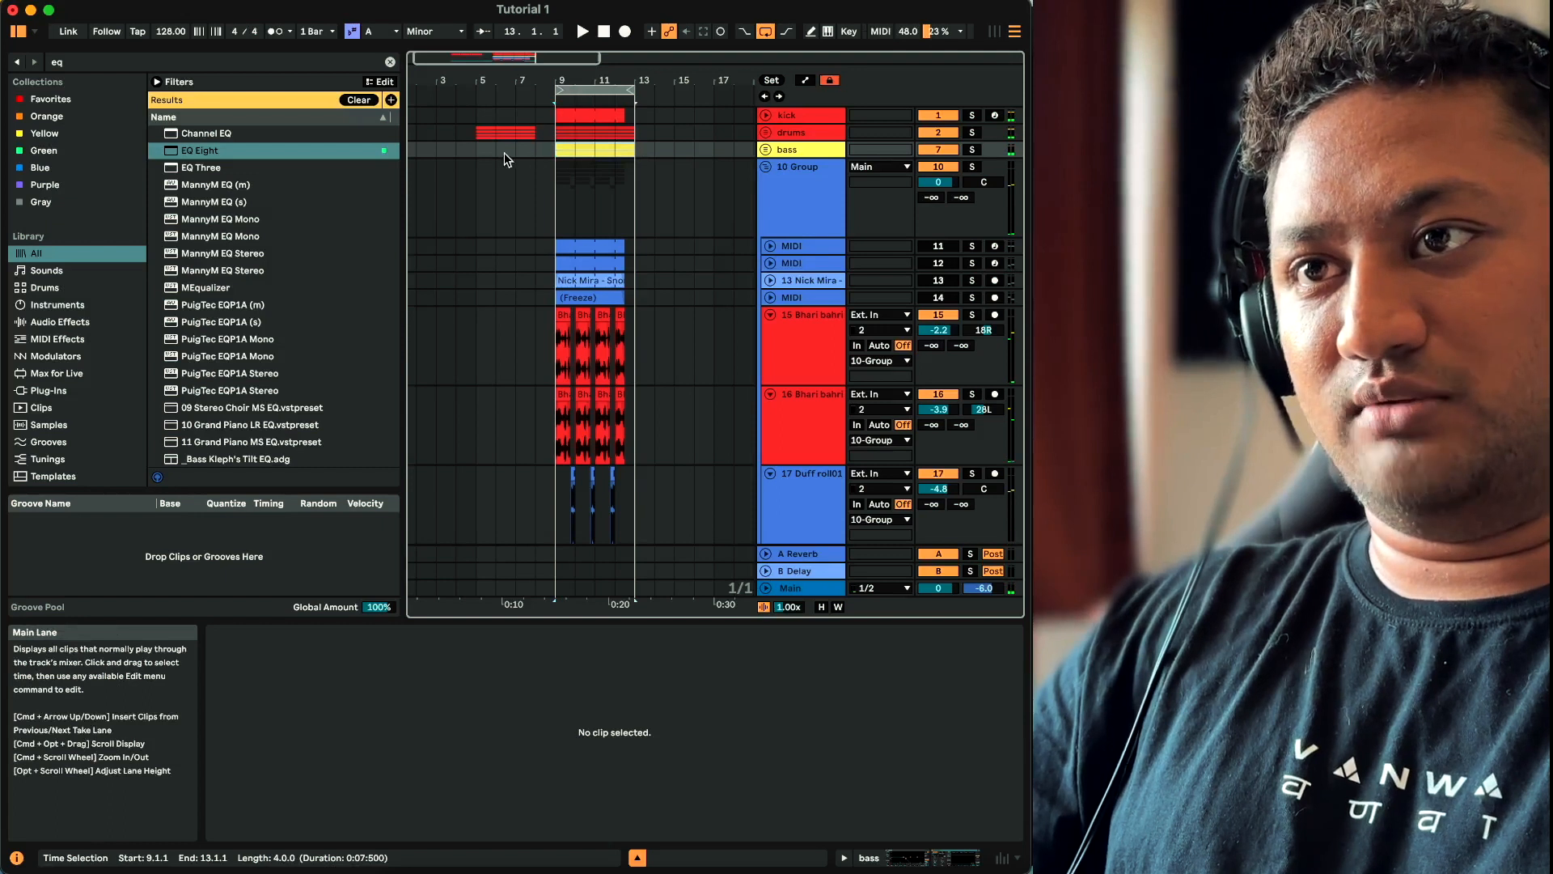
shift+click(503, 159)
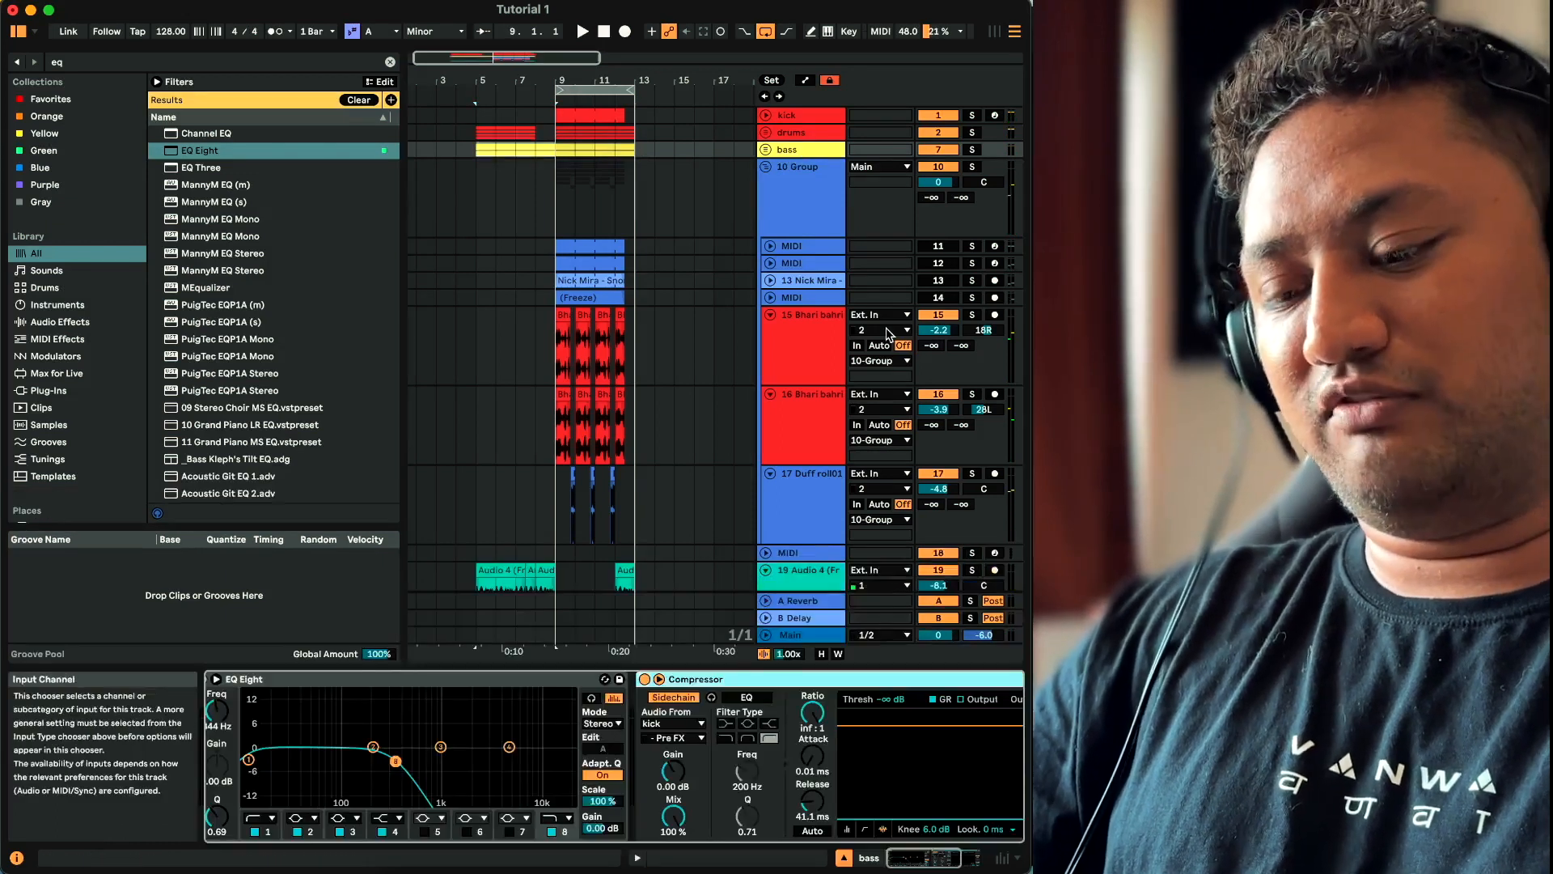
Find Auto Filter in the browser and add it to the bass group
key(super+f)
text(filte)
key(Down)
key(Down)
key(Down)
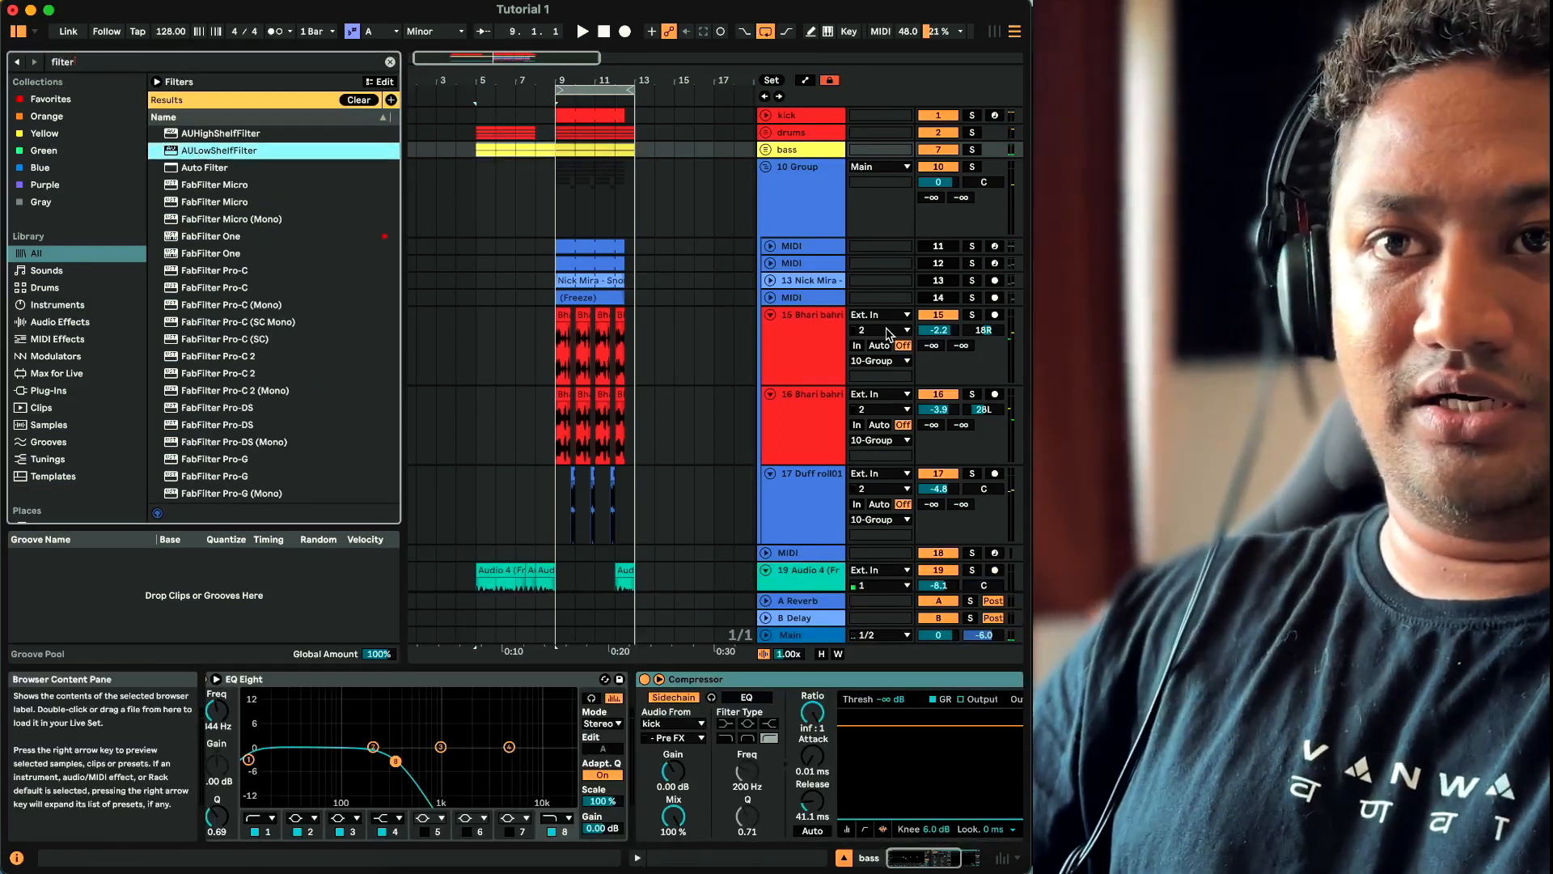
key(Return)
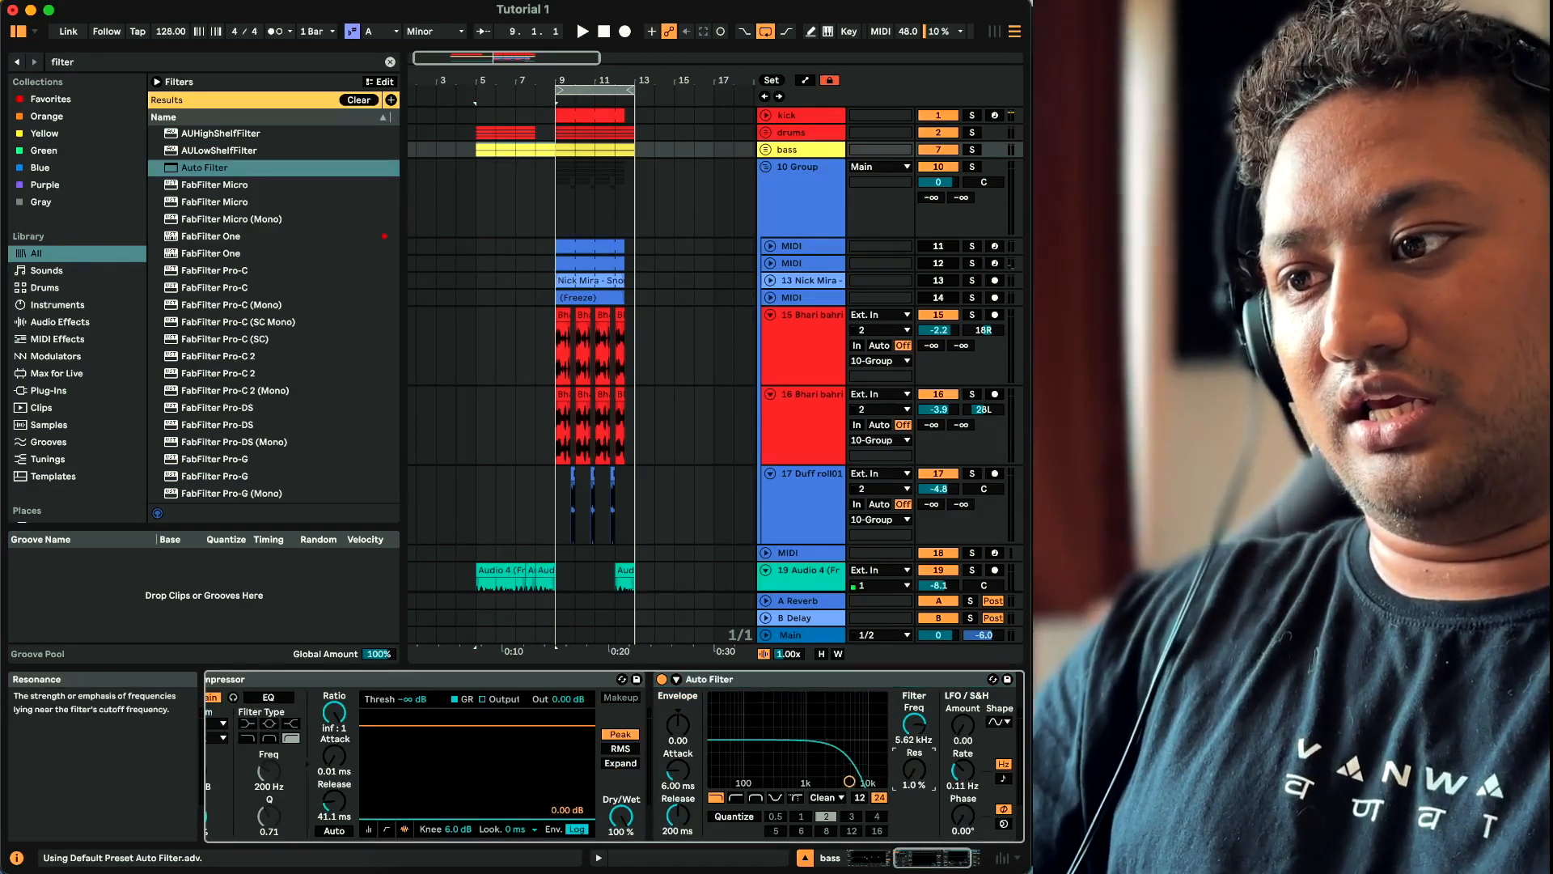
Solo the bass group and set its Auto Filter to high-pass with 13% resonance and a 26.0 Hz cutoff
drag(914, 725, 915, 671)
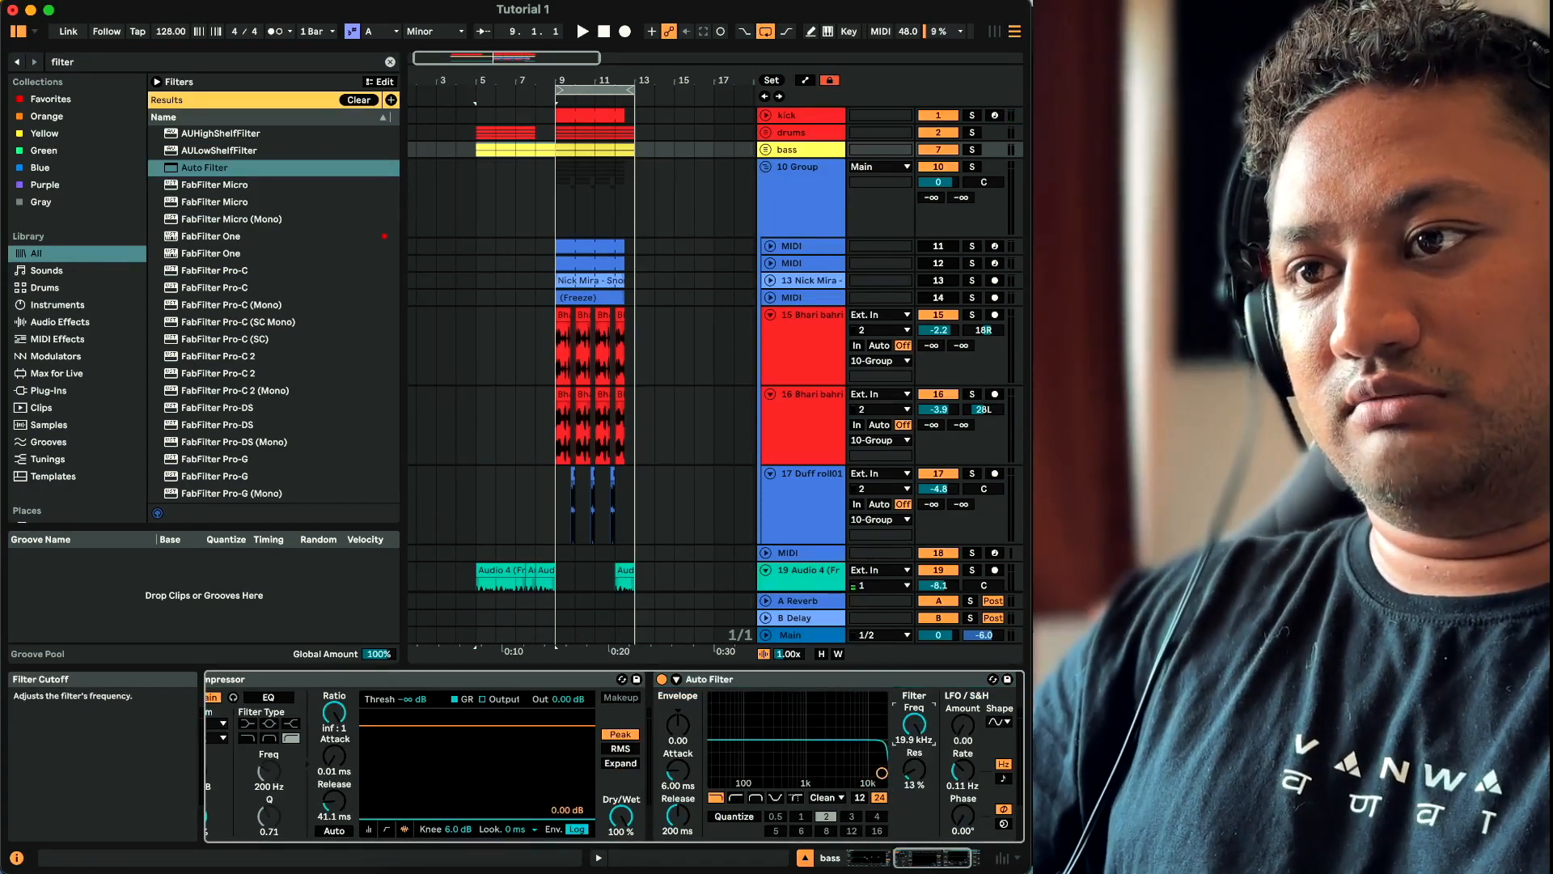
click(972, 150)
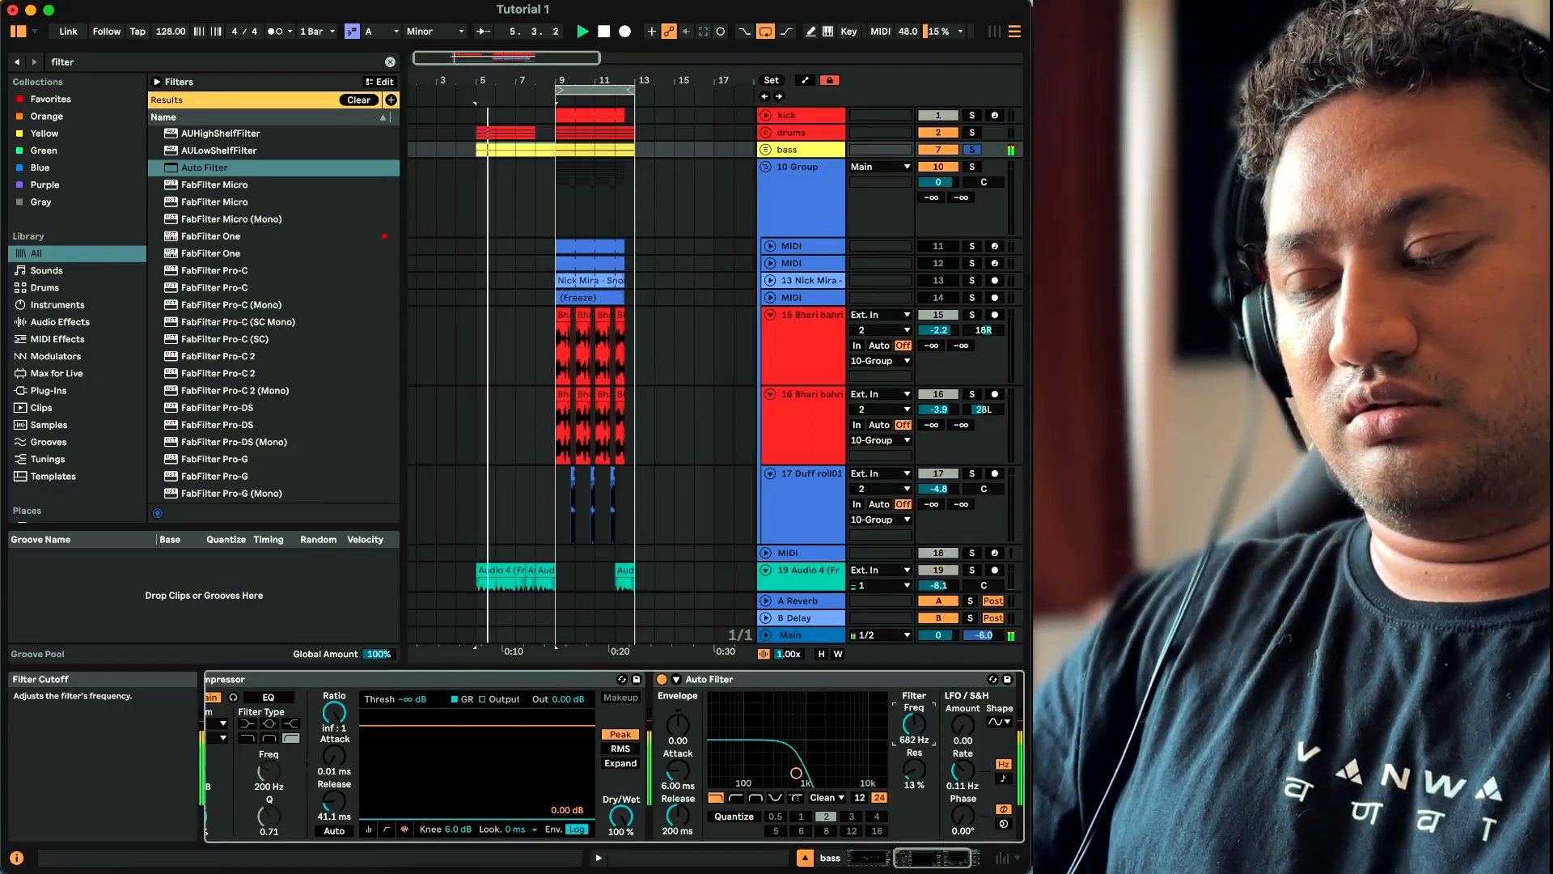
click(737, 798)
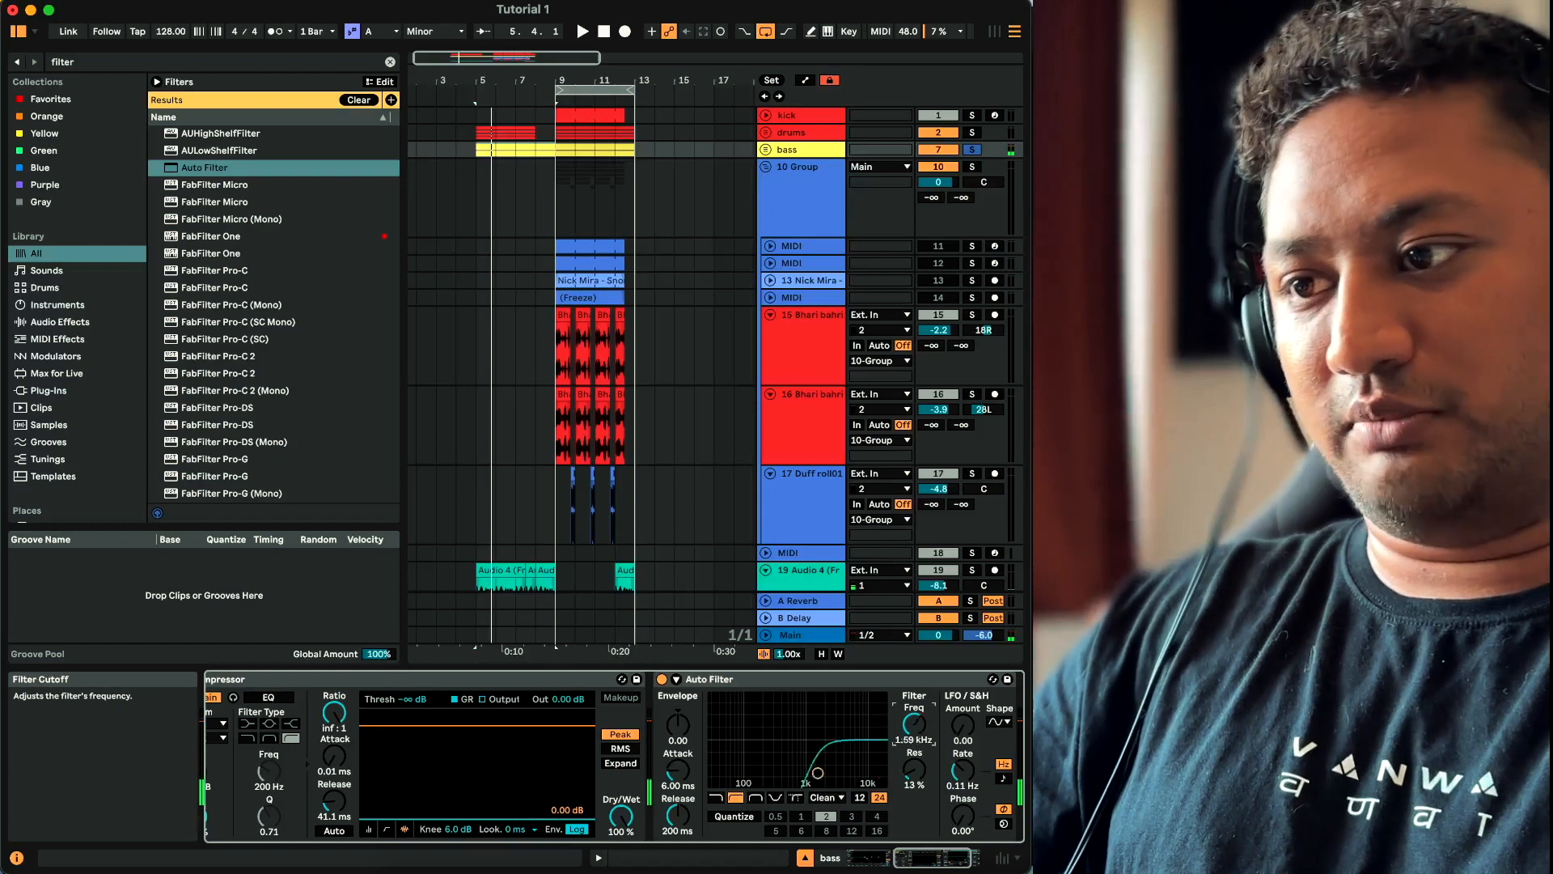
mouse_move(732, 773)
mouse_down()
mouse_move(789, 773)
mouse_move(754, 773)
mouse_up()
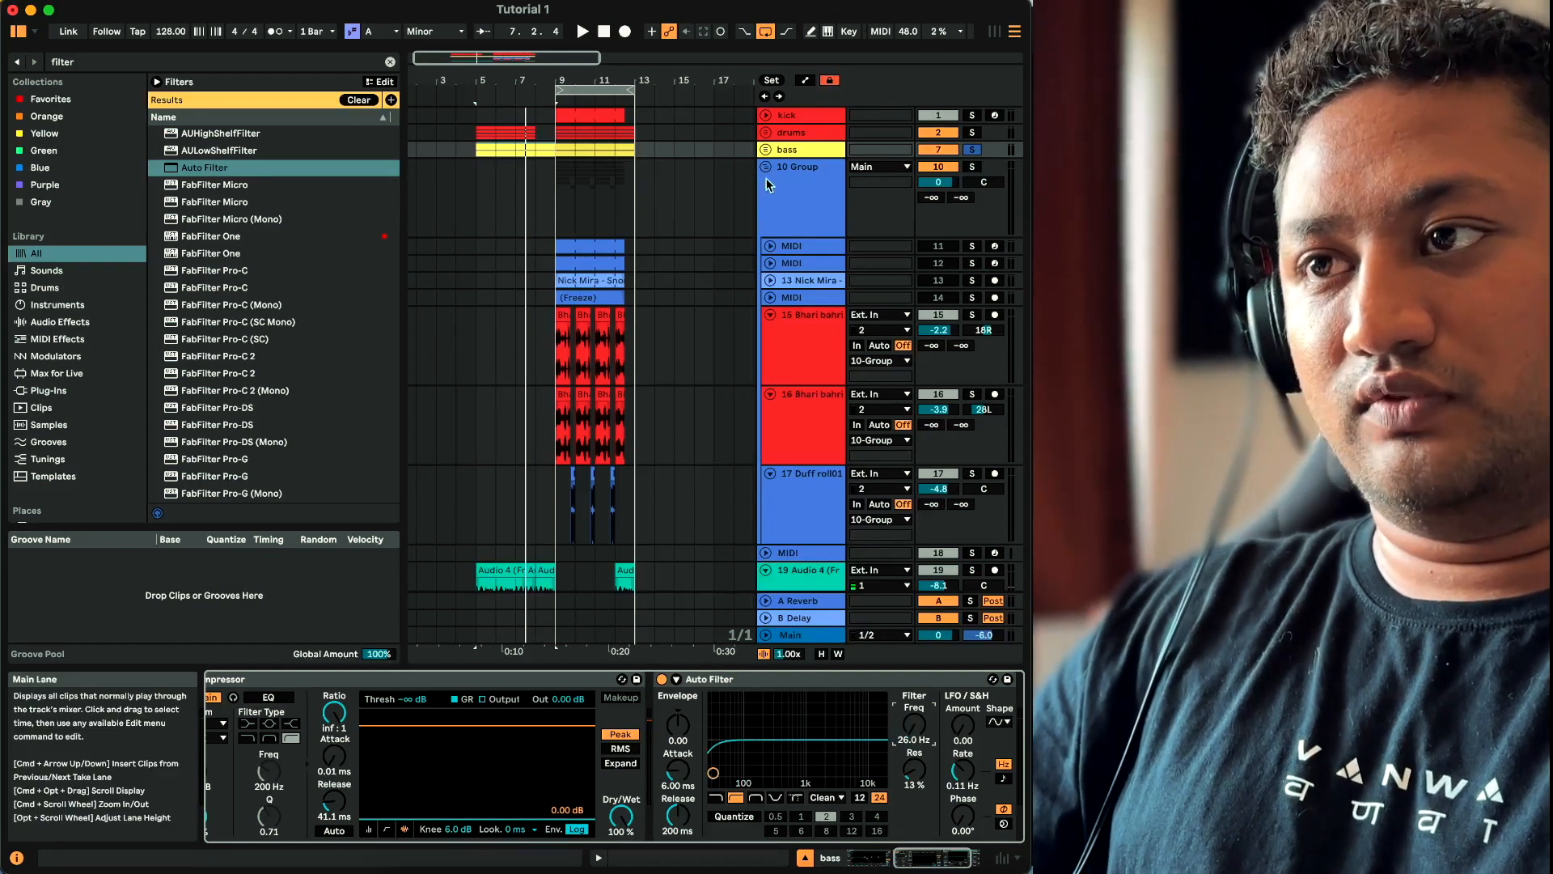
Unfold the bass group and show the automation lane for its Auto Filter frequency
key(a)
key(a)
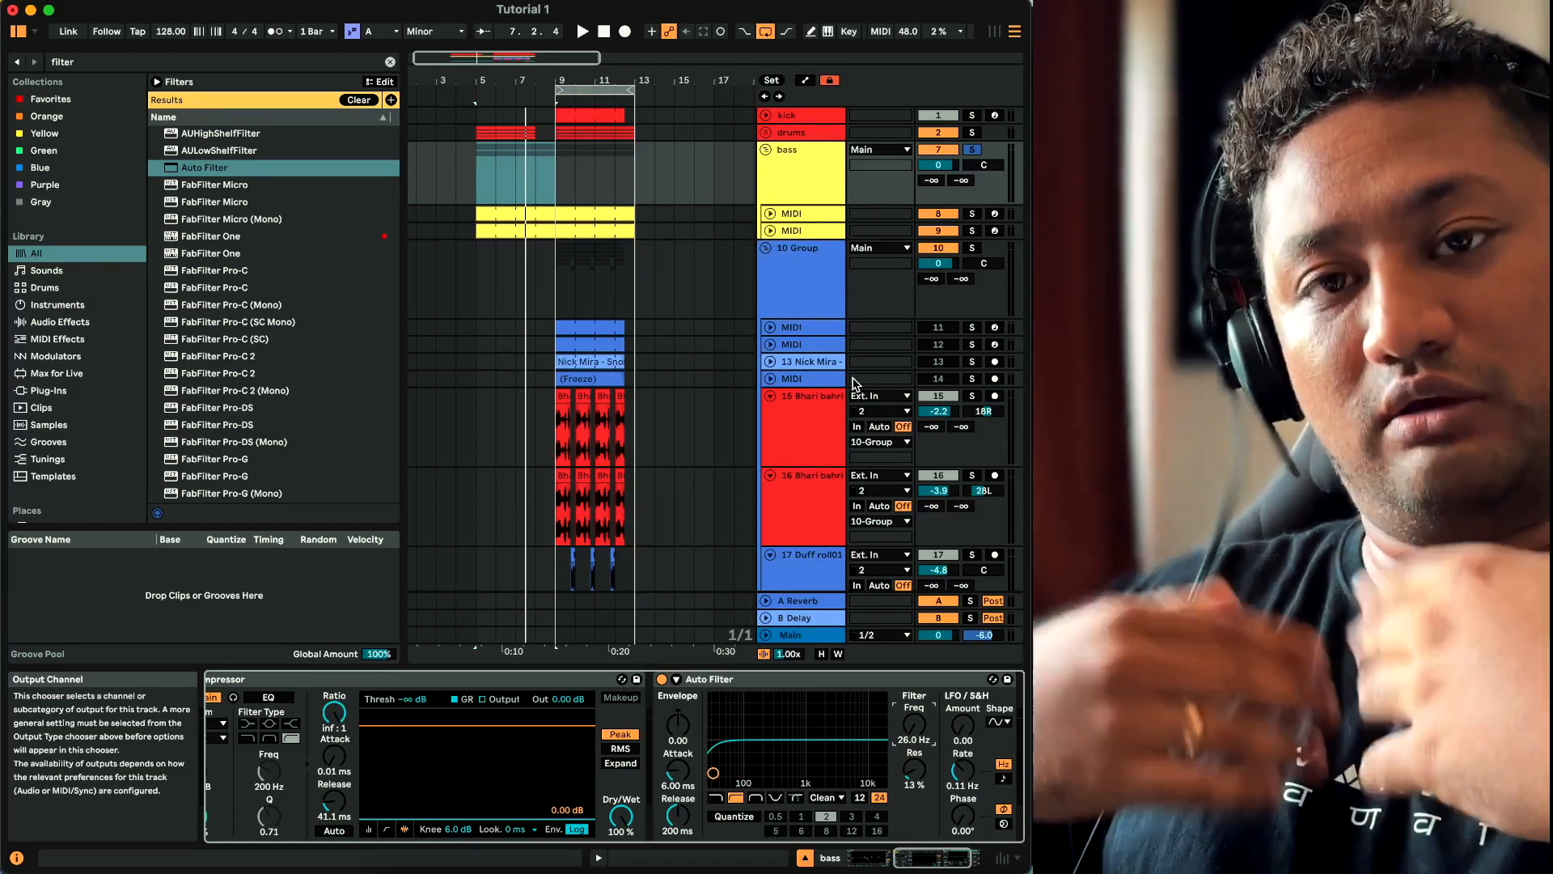
key(a)
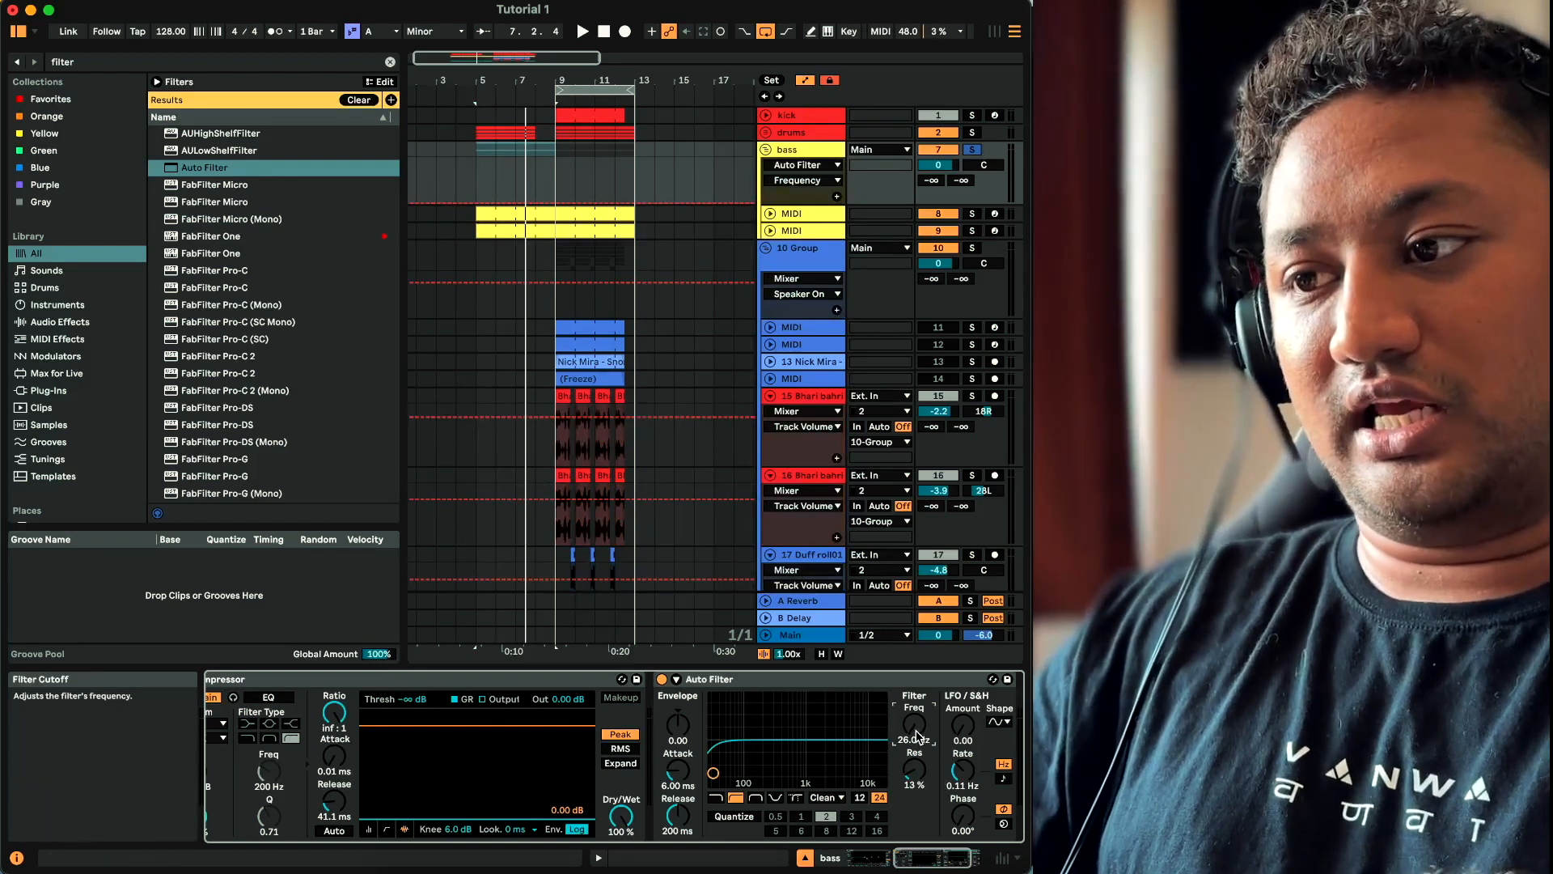
drag(914, 728, 913, 740)
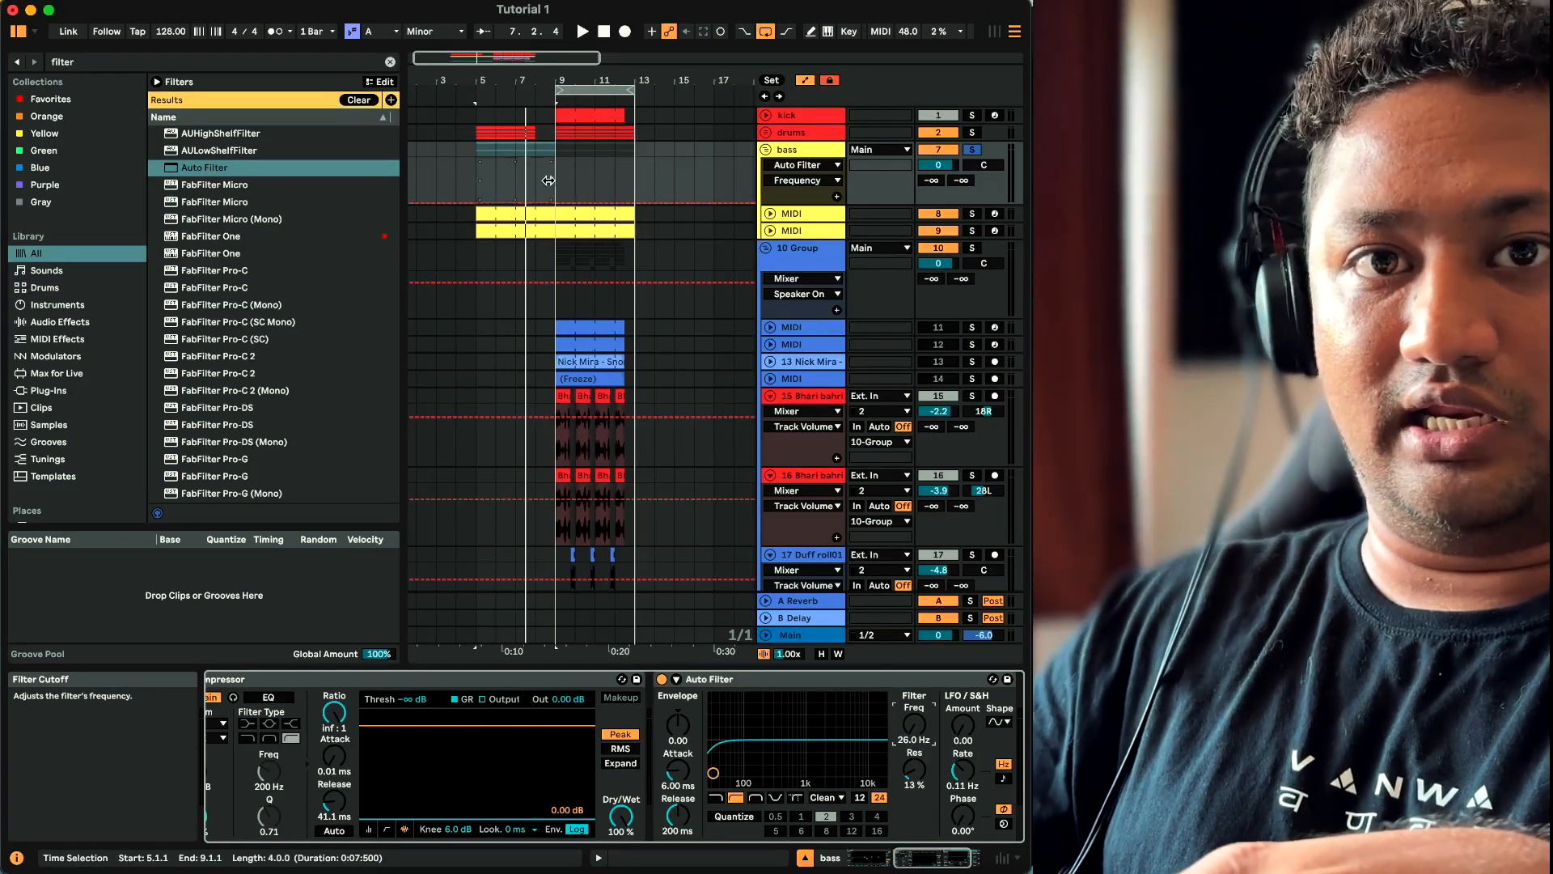
Automate the bass filter frequency to stay at 138 Hz until 9.1.1 and drop to 26.0 Hz there
scroll(542, 172, up, 5)
scroll(543, 172, left, 2)
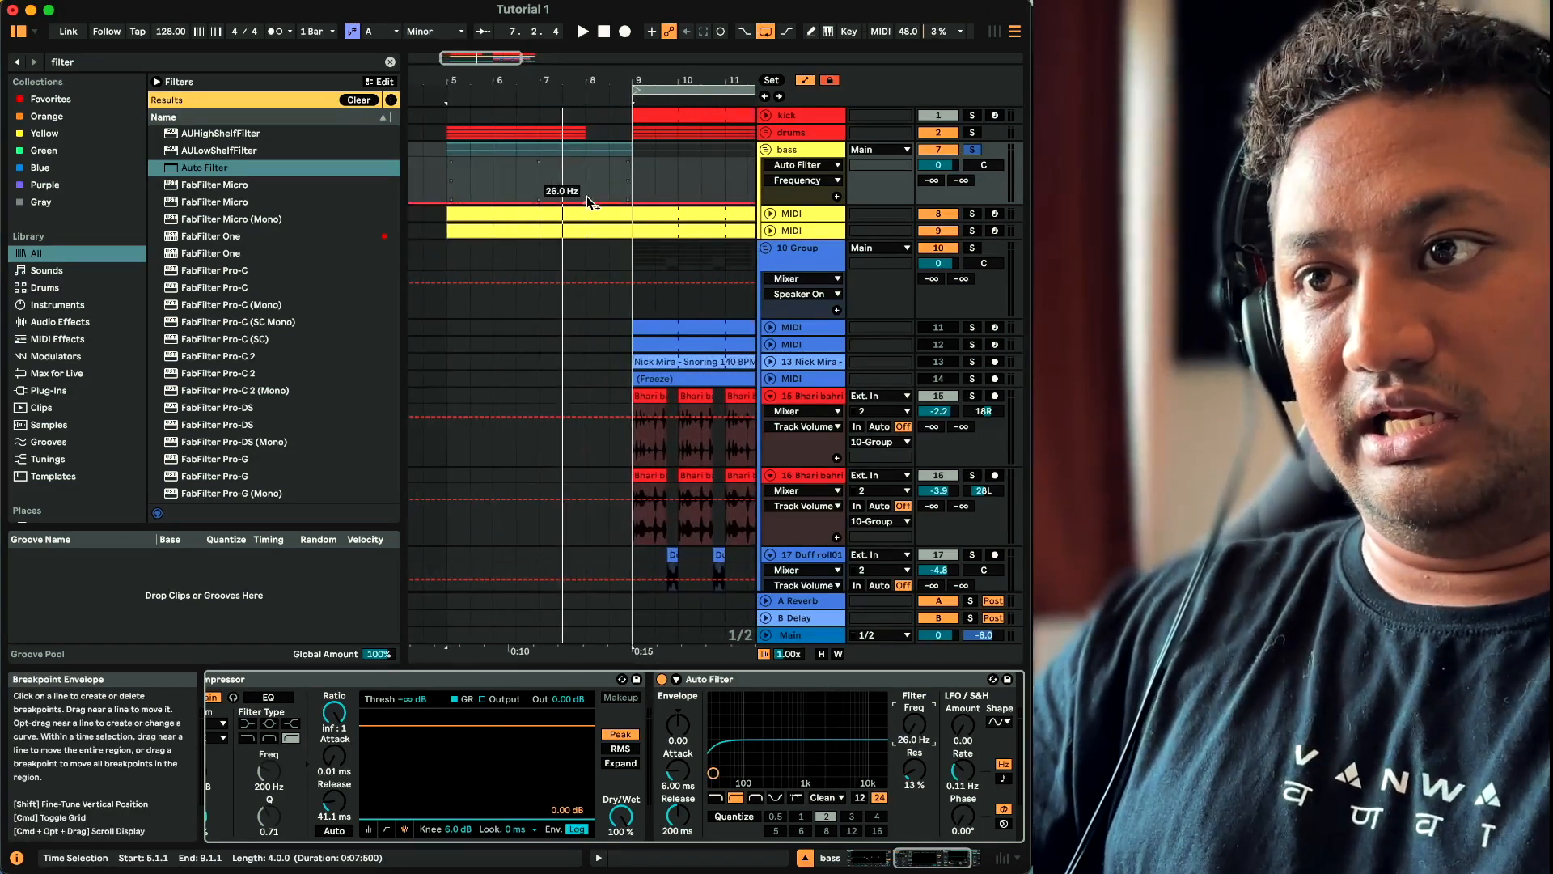
click(634, 201)
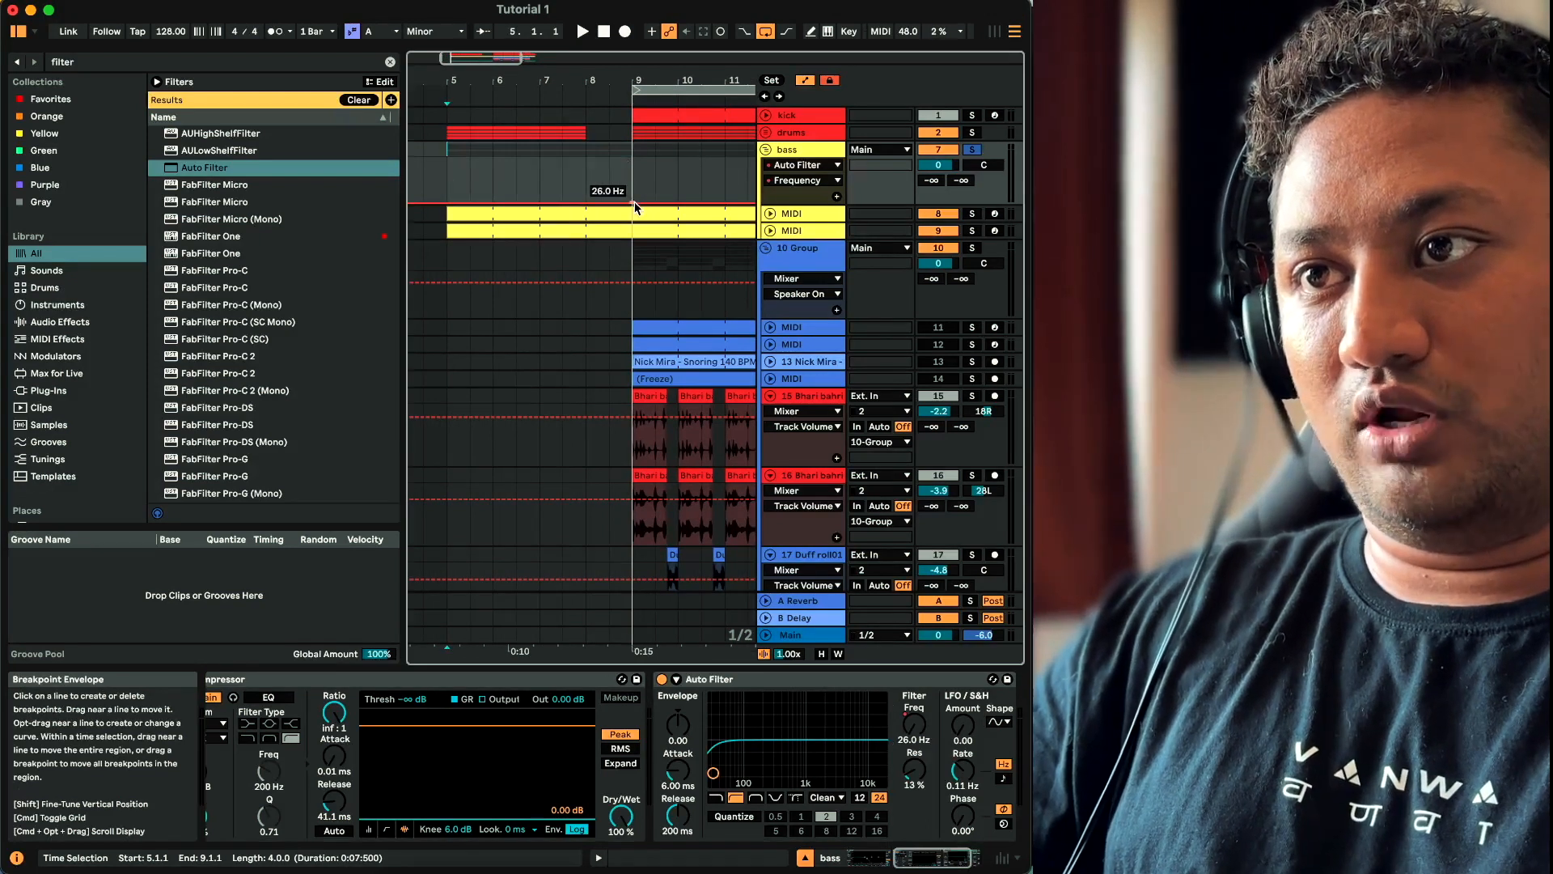
drag(608, 202, 608, 187)
scroll(659, 187, up, 5)
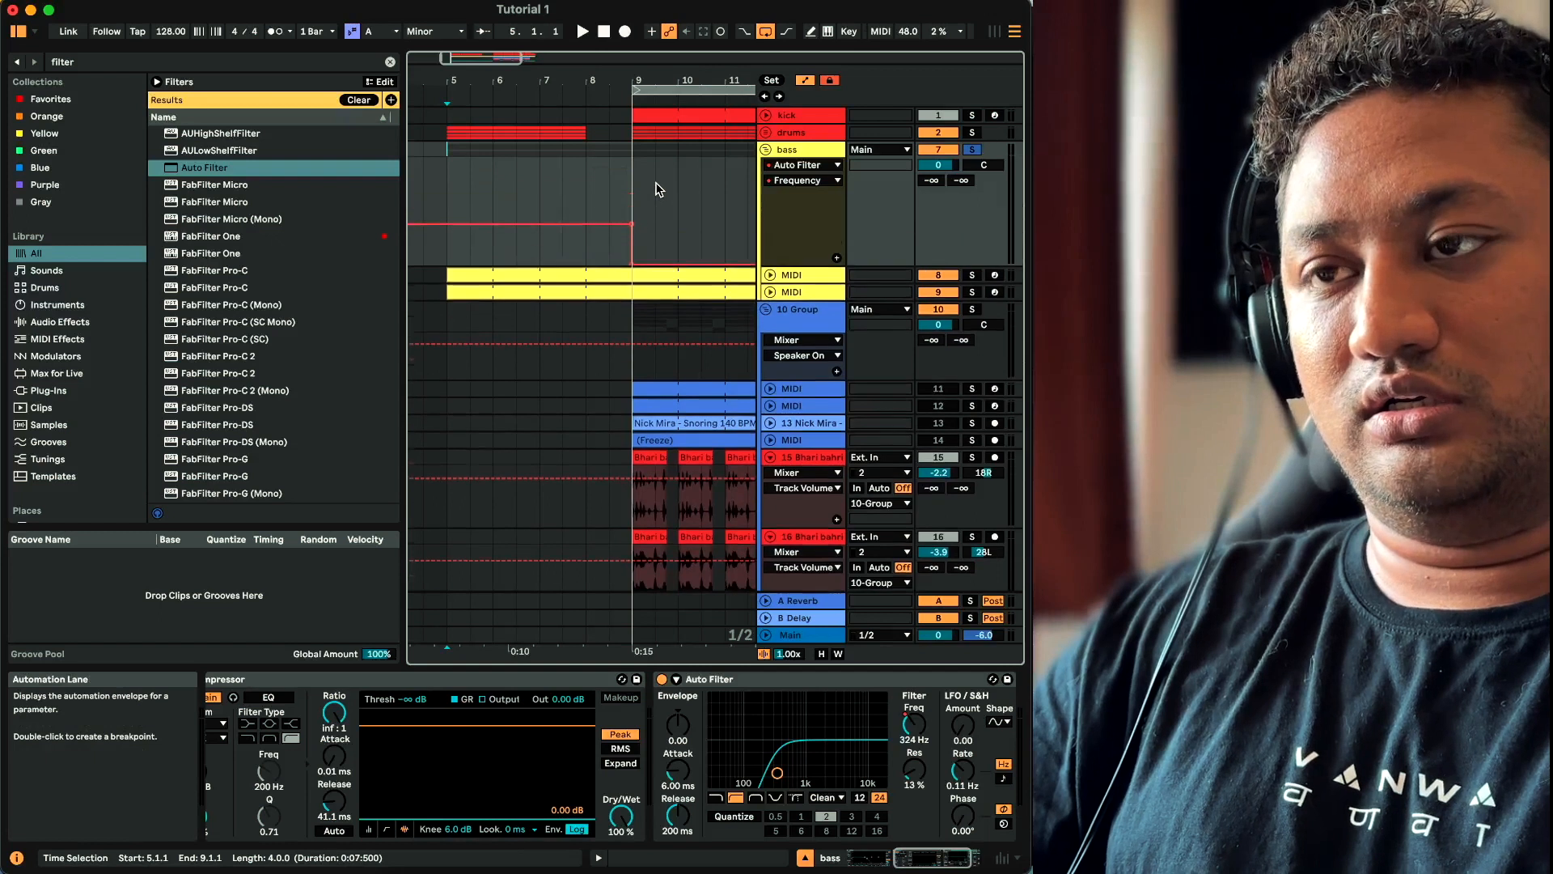
drag(632, 273, 631, 295)
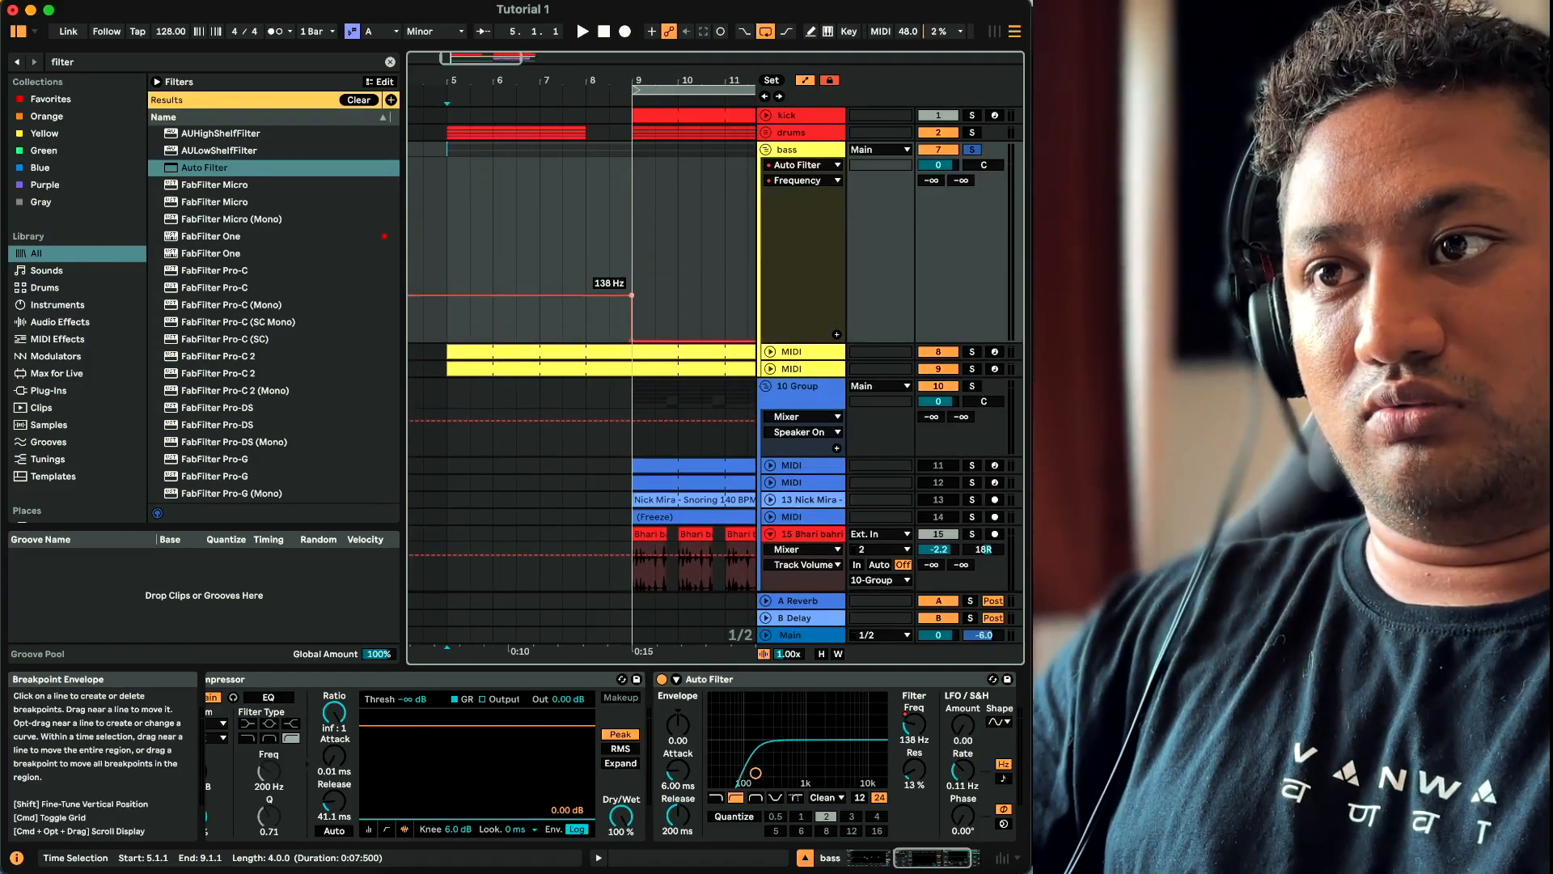
Play from 5.1.1 and turn off the bass solo to hear the filter automation in the full mix
click(445, 237)
key(space)
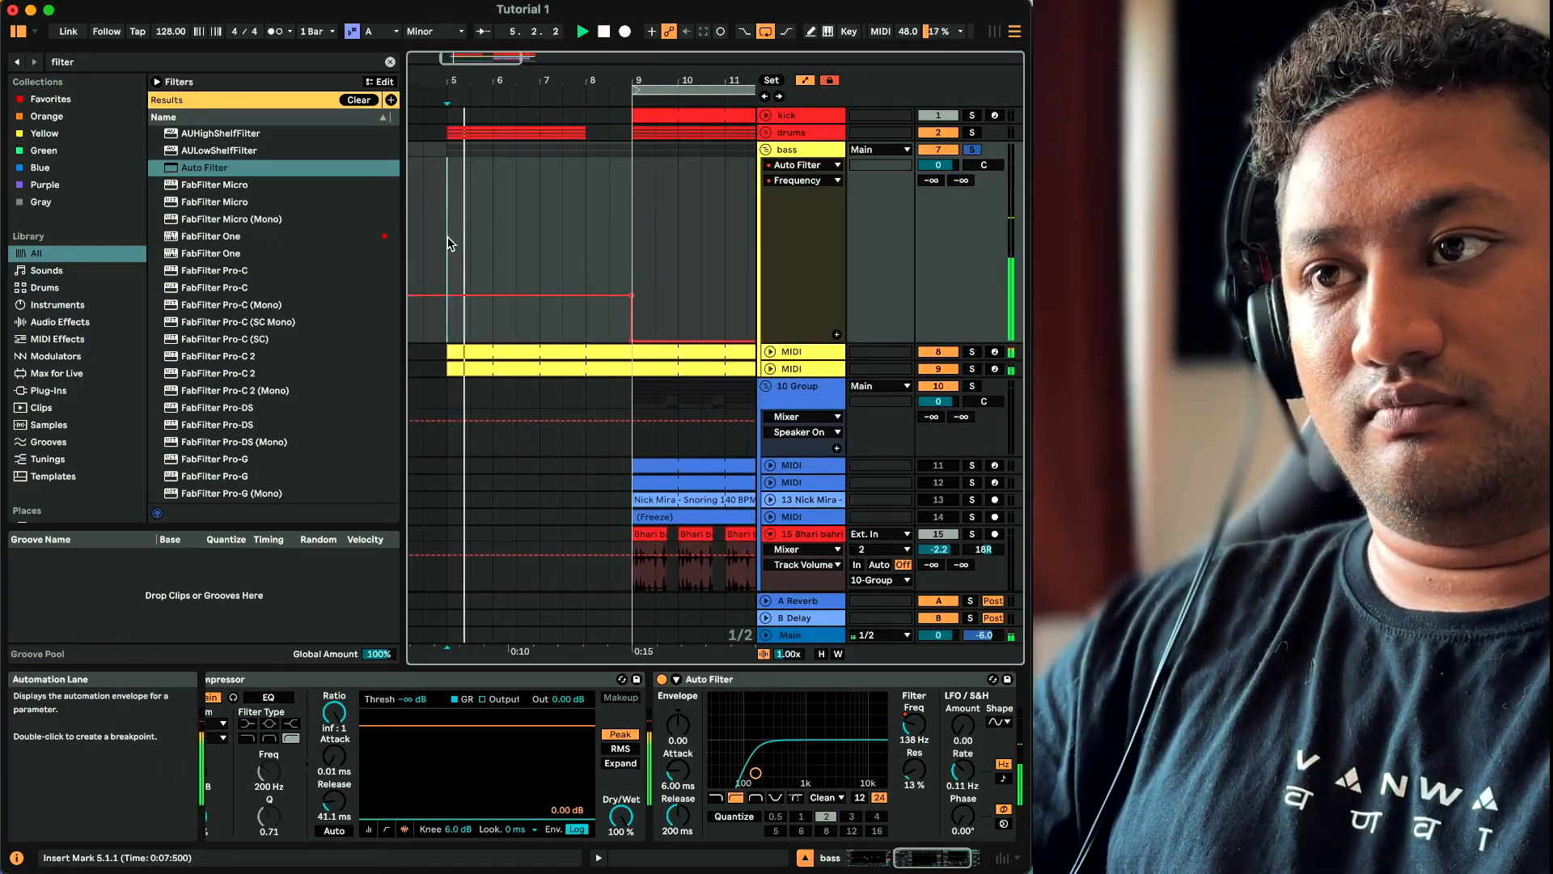
click(971, 150)
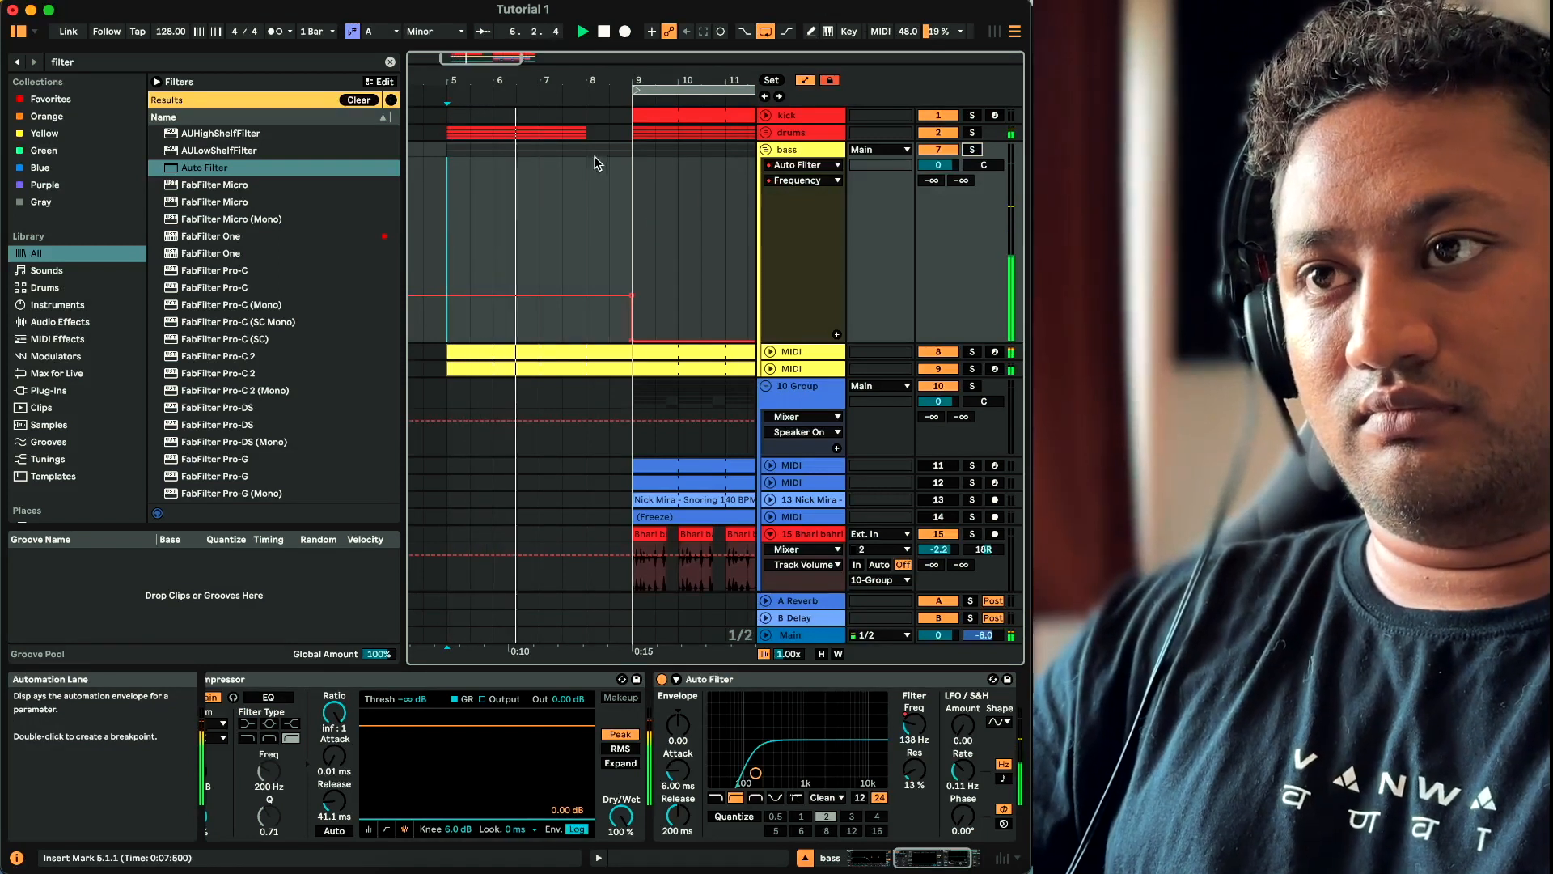
click(542, 135)
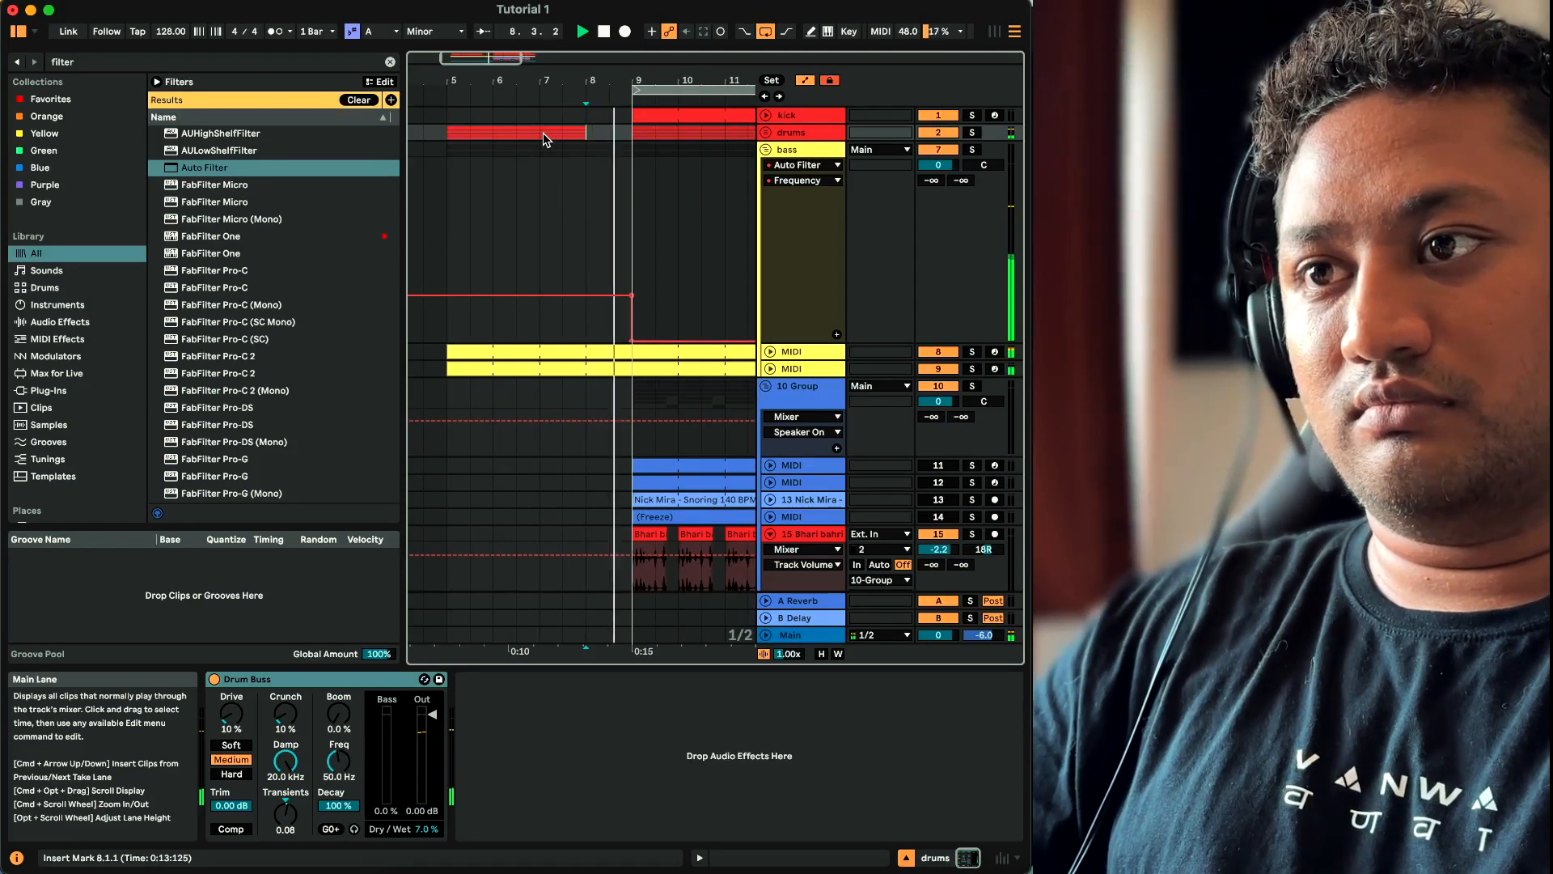
key(minus)
key(minus)
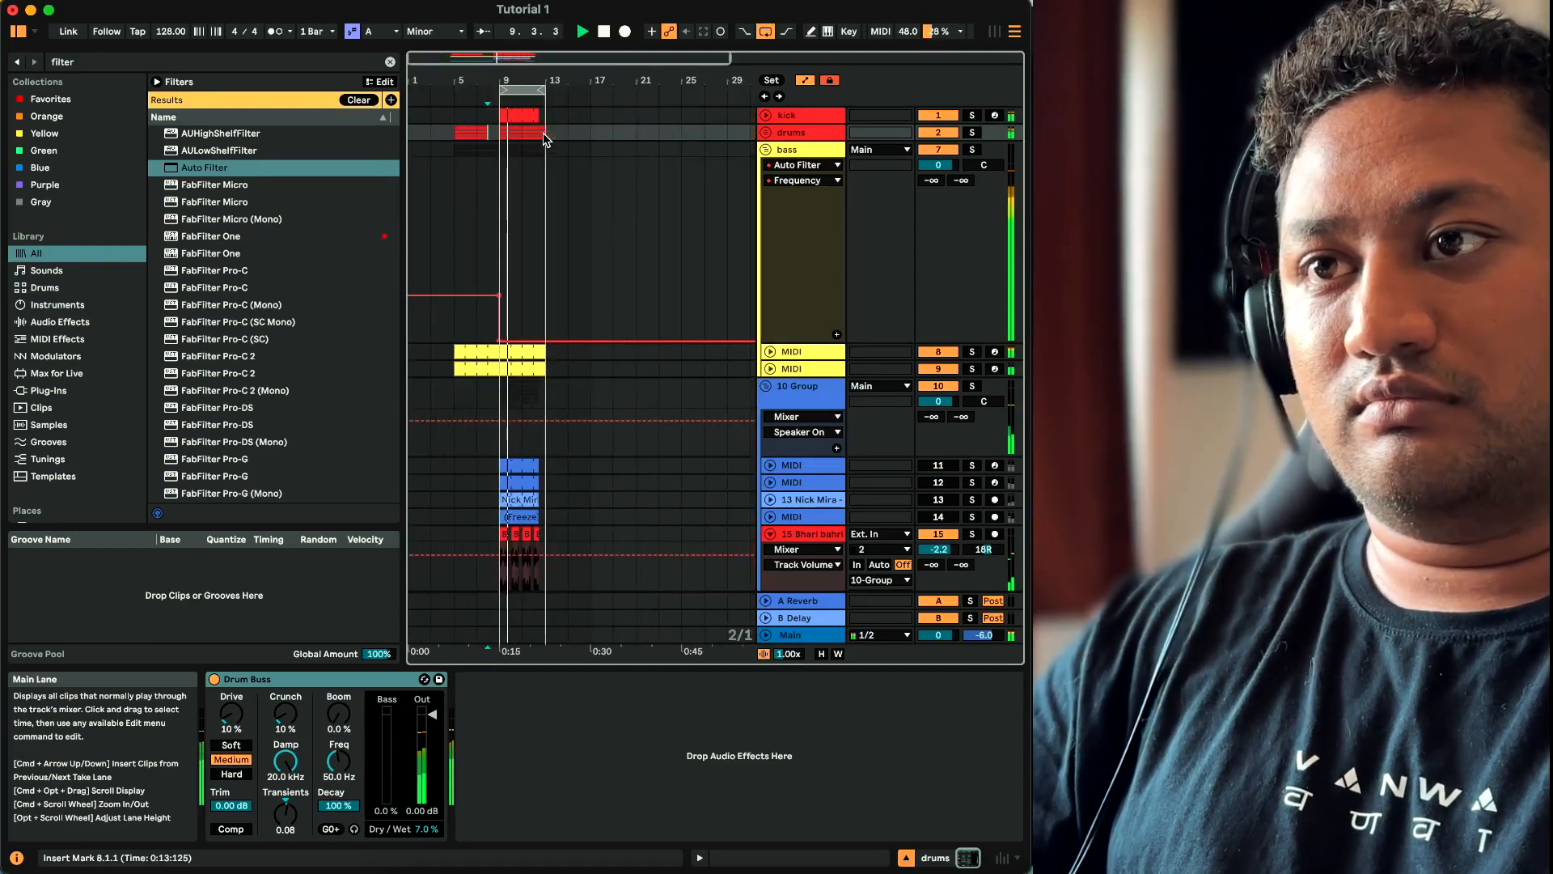
scroll(548, 214, down, 5)
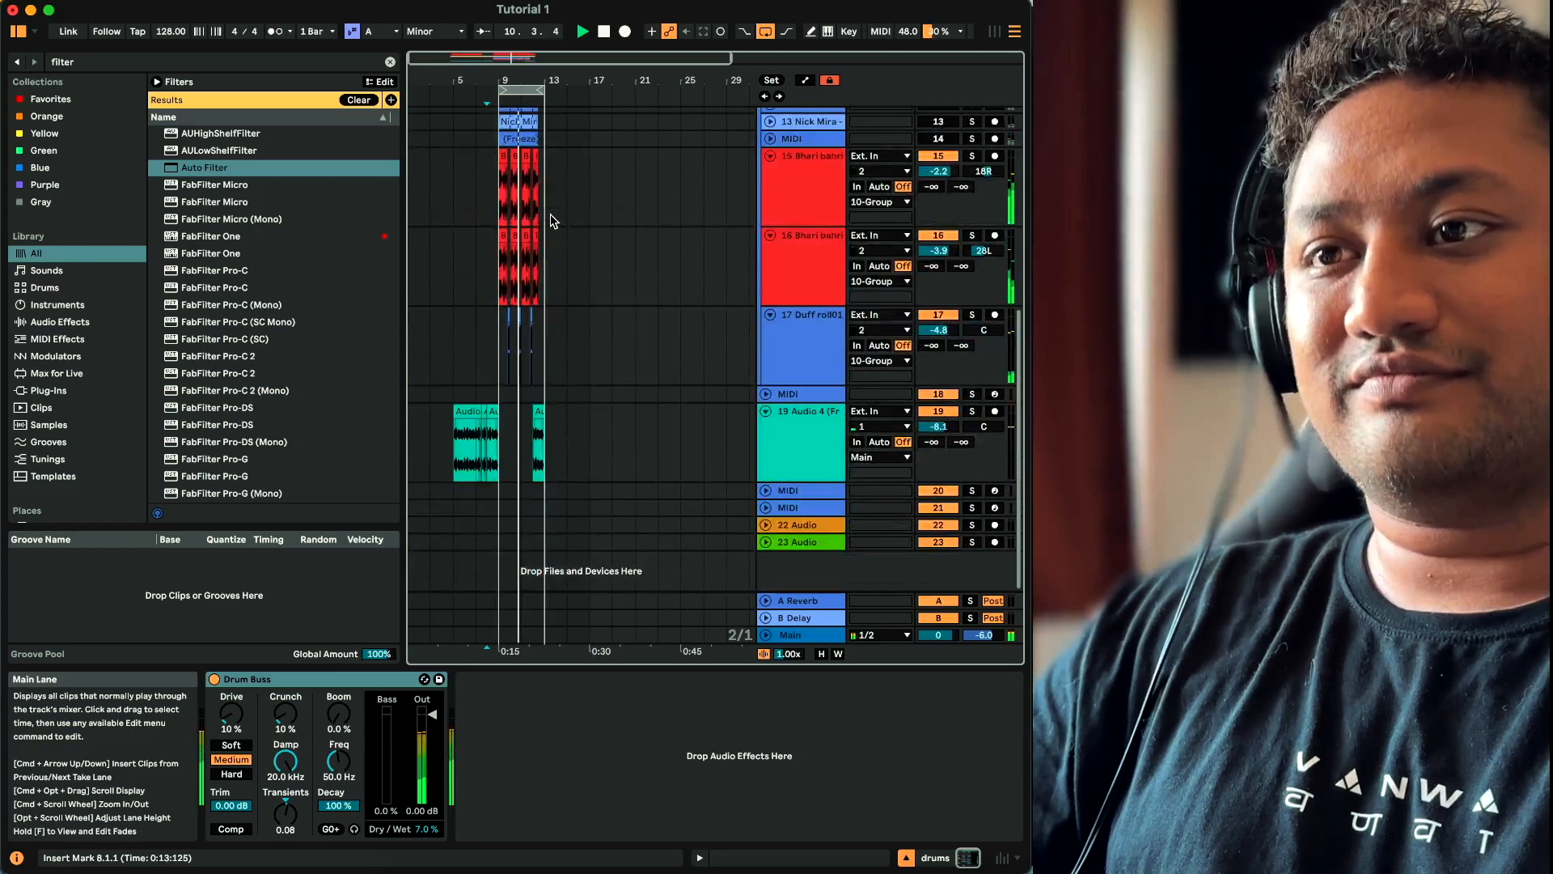
Raise the bass filter frequency automation between 12.1.1 and 13.1.1 to 71.9 Hz
key(plus)
key(plus)
scroll(551, 221, up, 6)
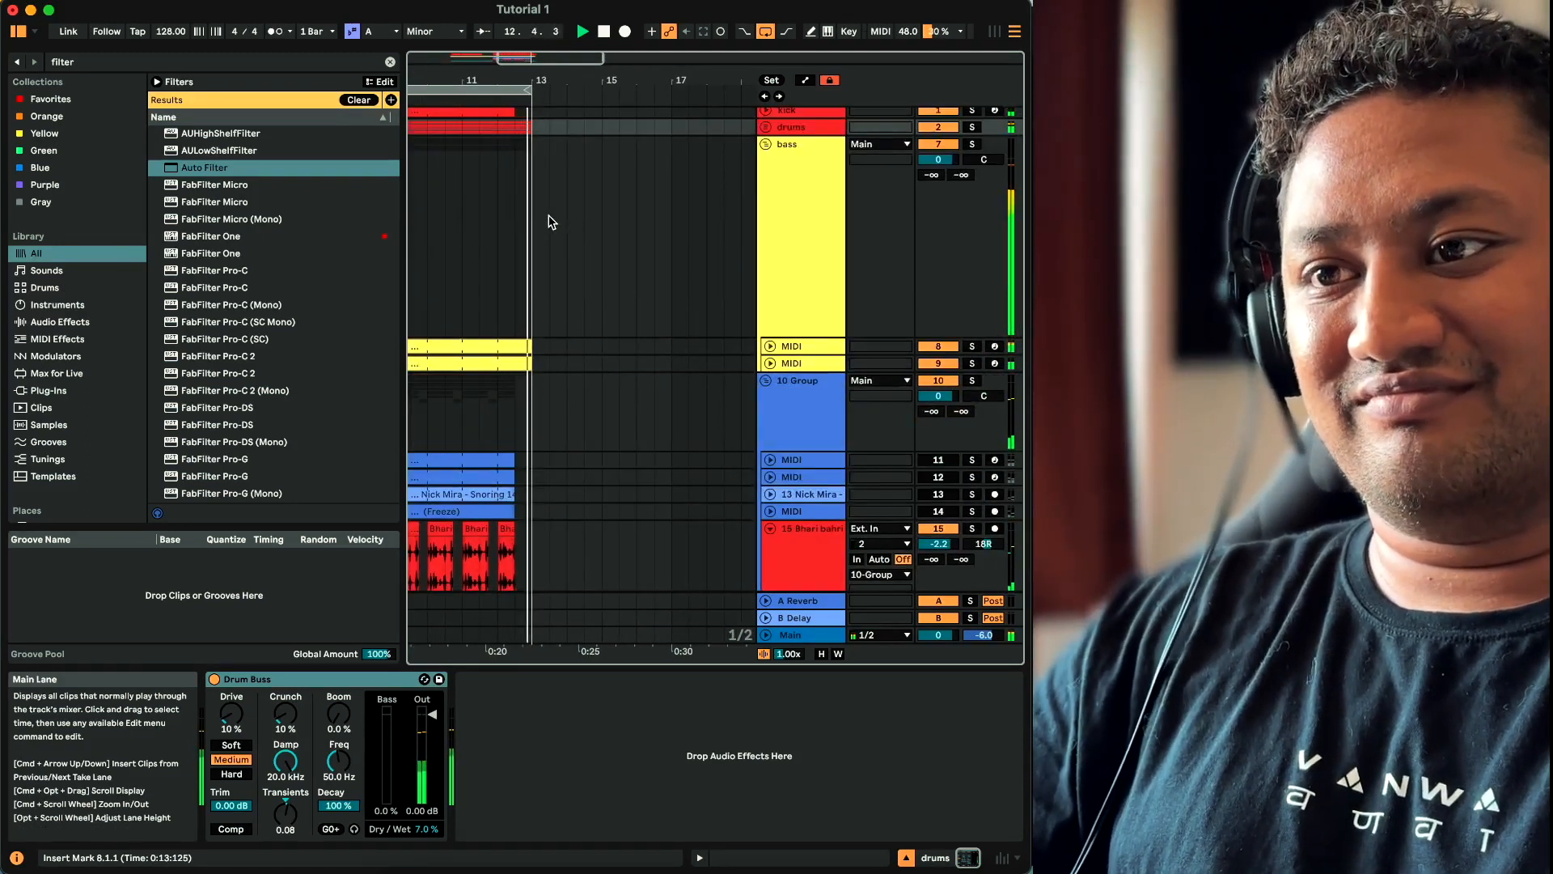
key(a)
click(575, 259)
shift+click(606, 266)
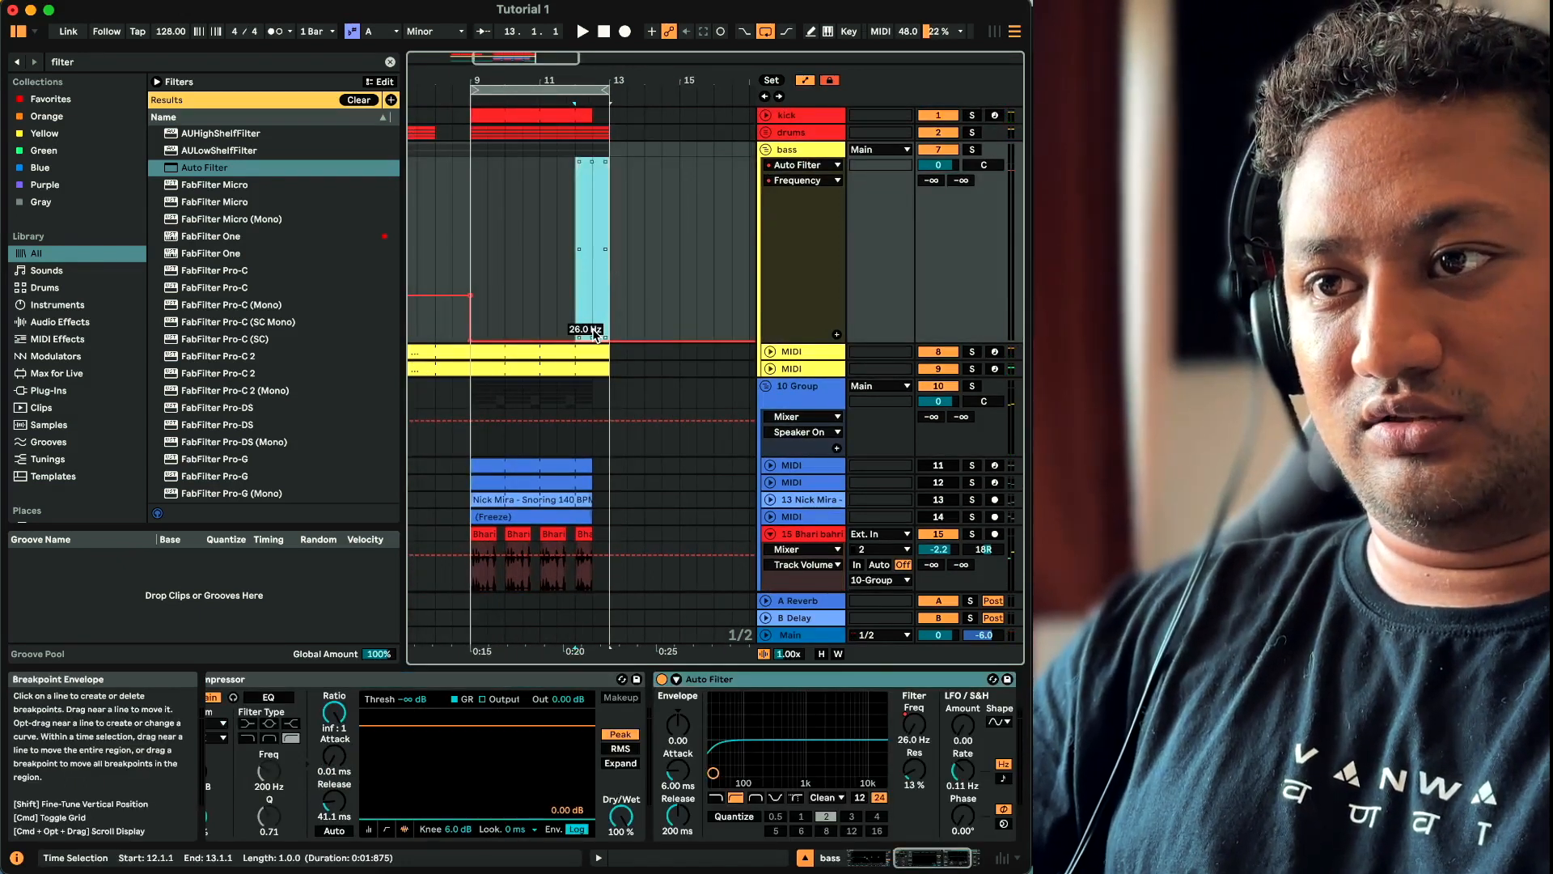
drag(591, 320, 592, 316)
Move the start of the raised bass filter section to 12.3.1 and play it from 12.1.1
click(551, 234)
key(space)
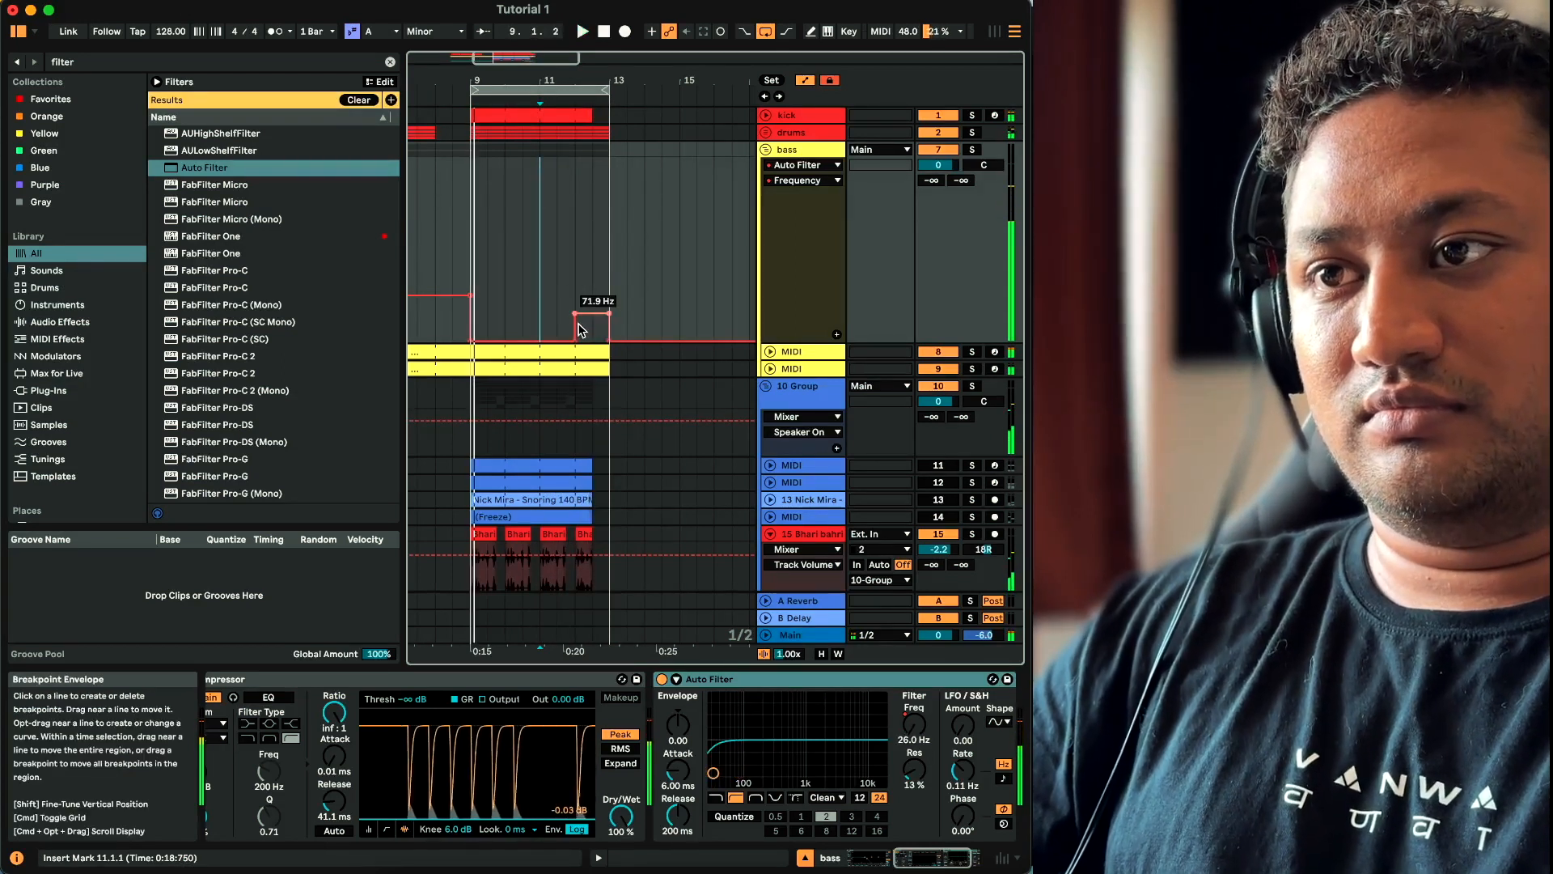
click(574, 287)
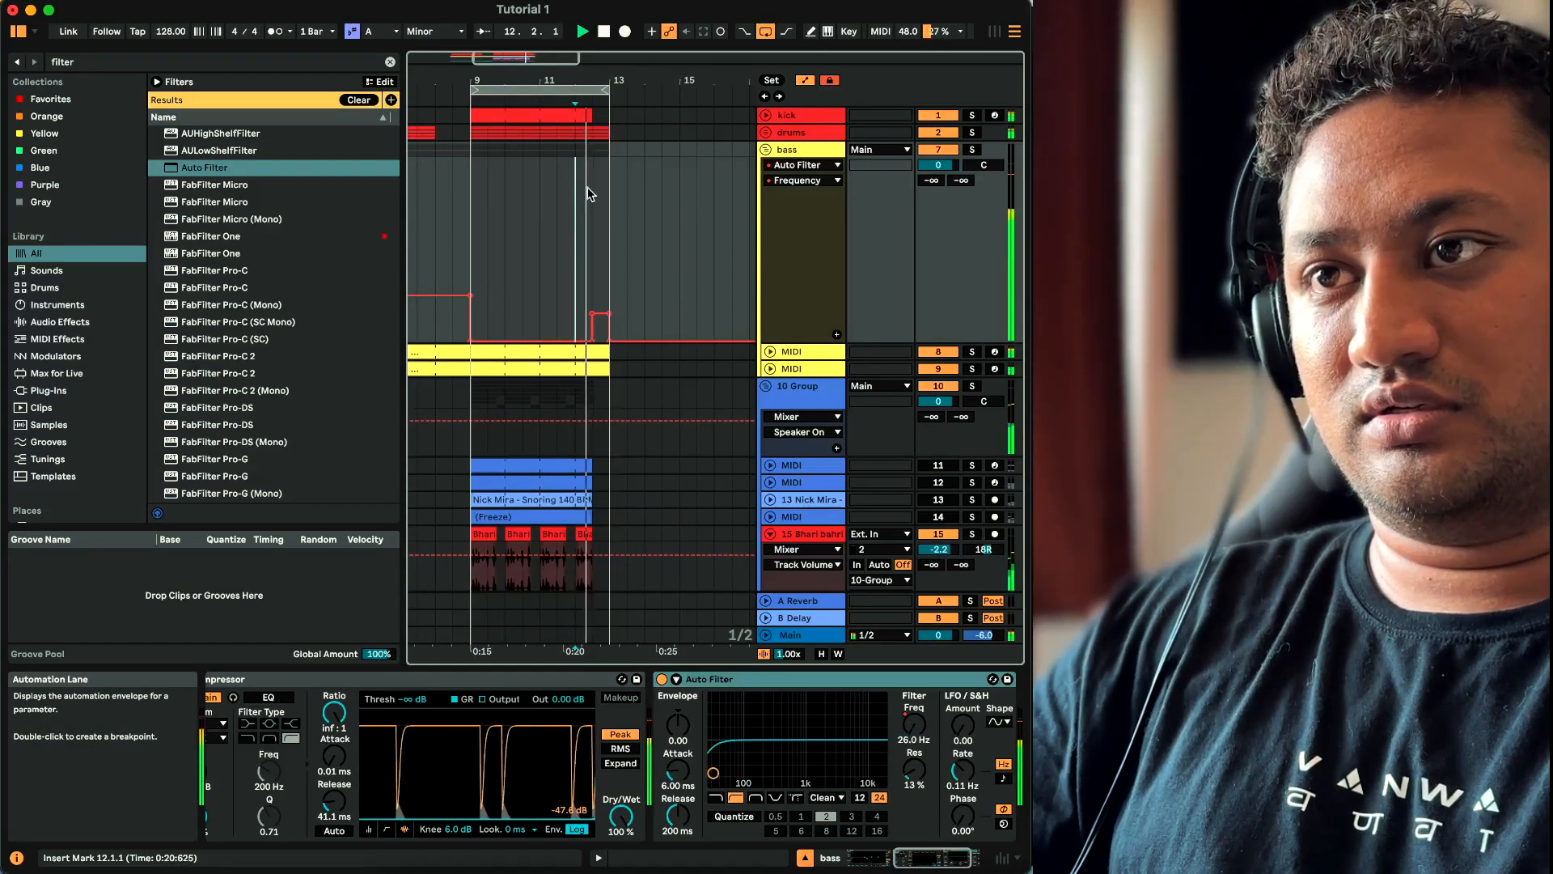
Try clearing the drums track from 12.3.1 to 13.1.1 and listen from 12.1.1
drag(593, 133, 612, 143)
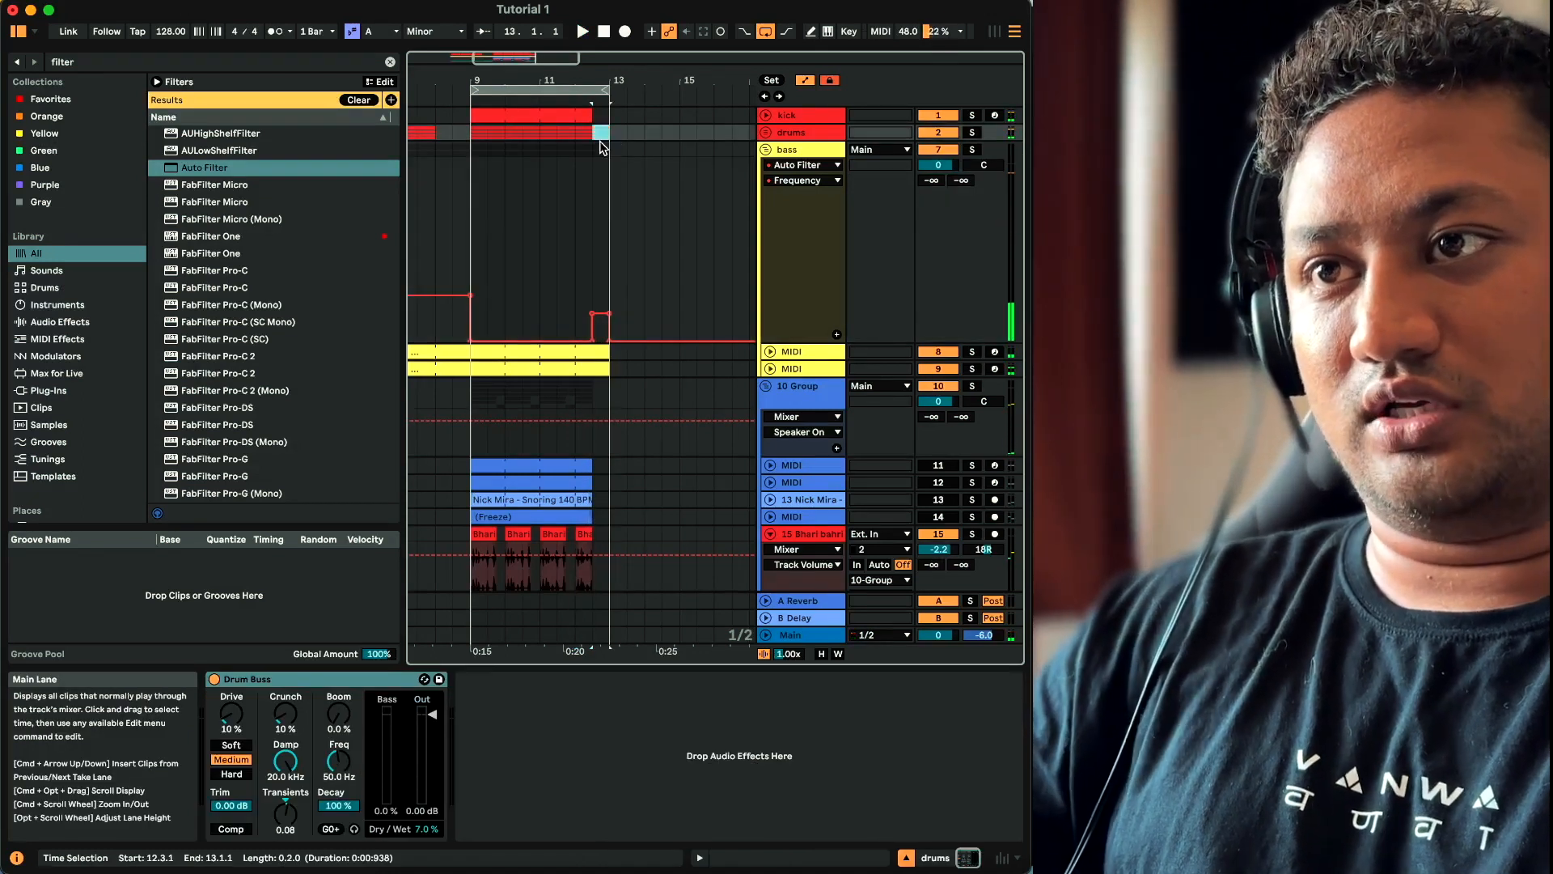
click(578, 153)
key(space)
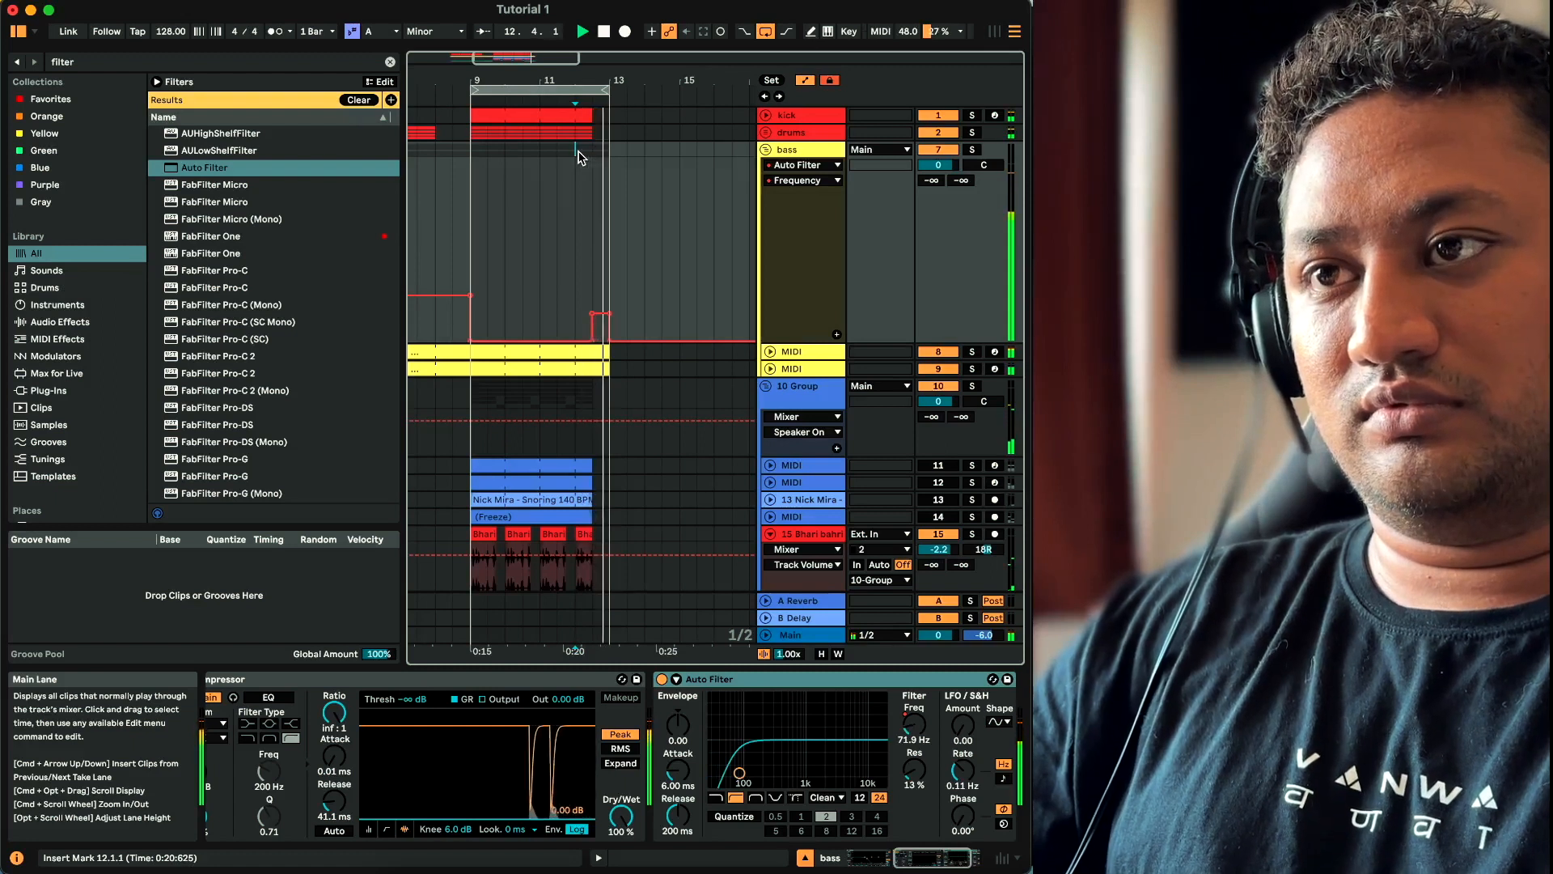
key(space)
key(super+z)
click(604, 150)
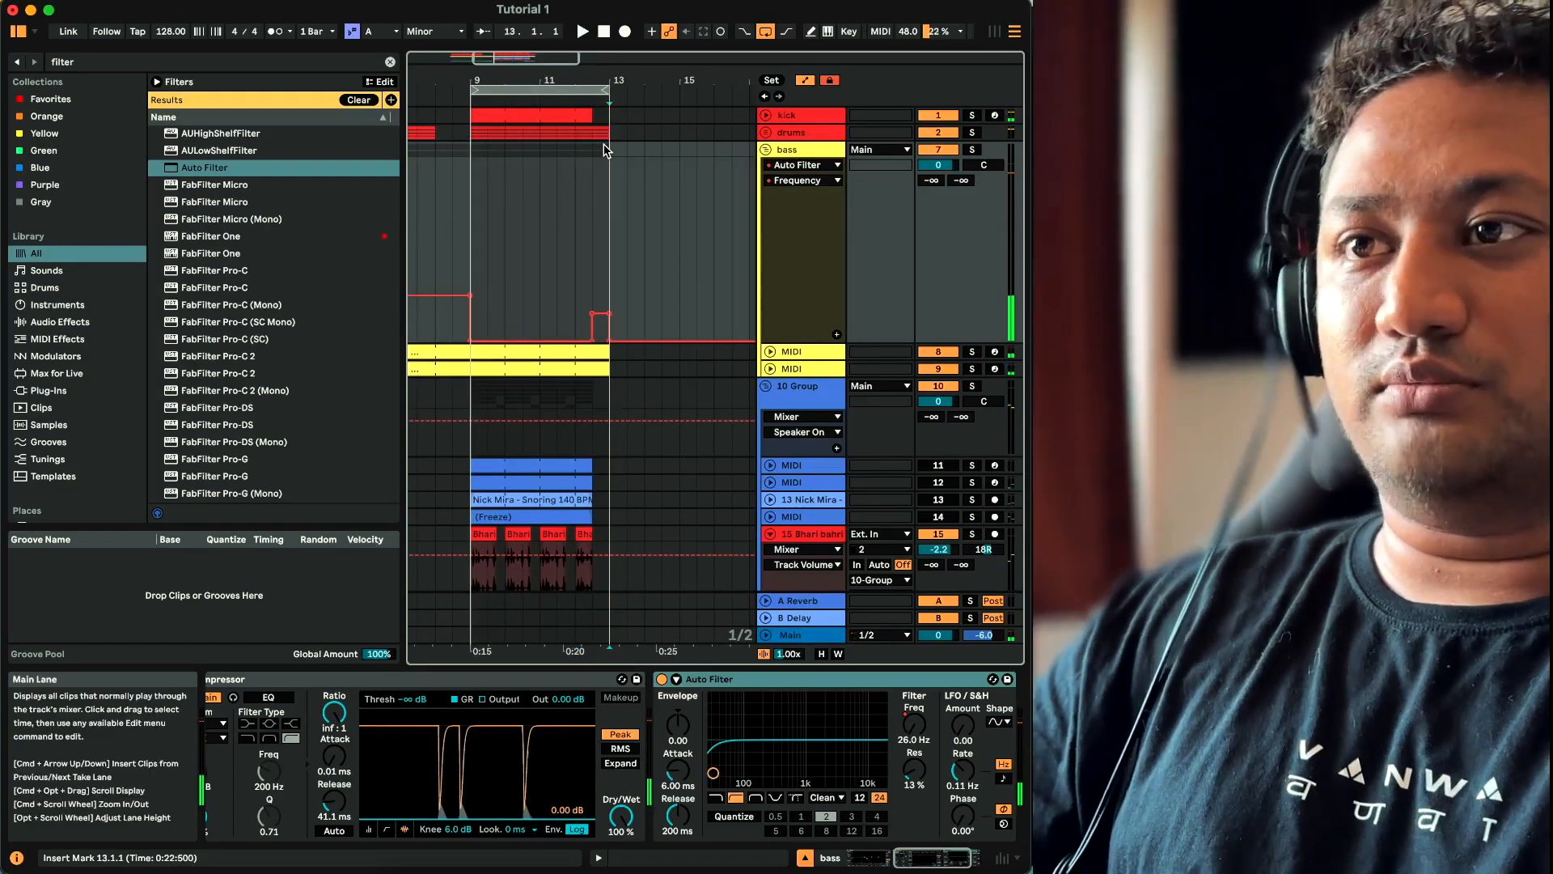
Fold the bass group to get an overview of the whole arrangement
key(minus)
key(minus)
click(765, 150)
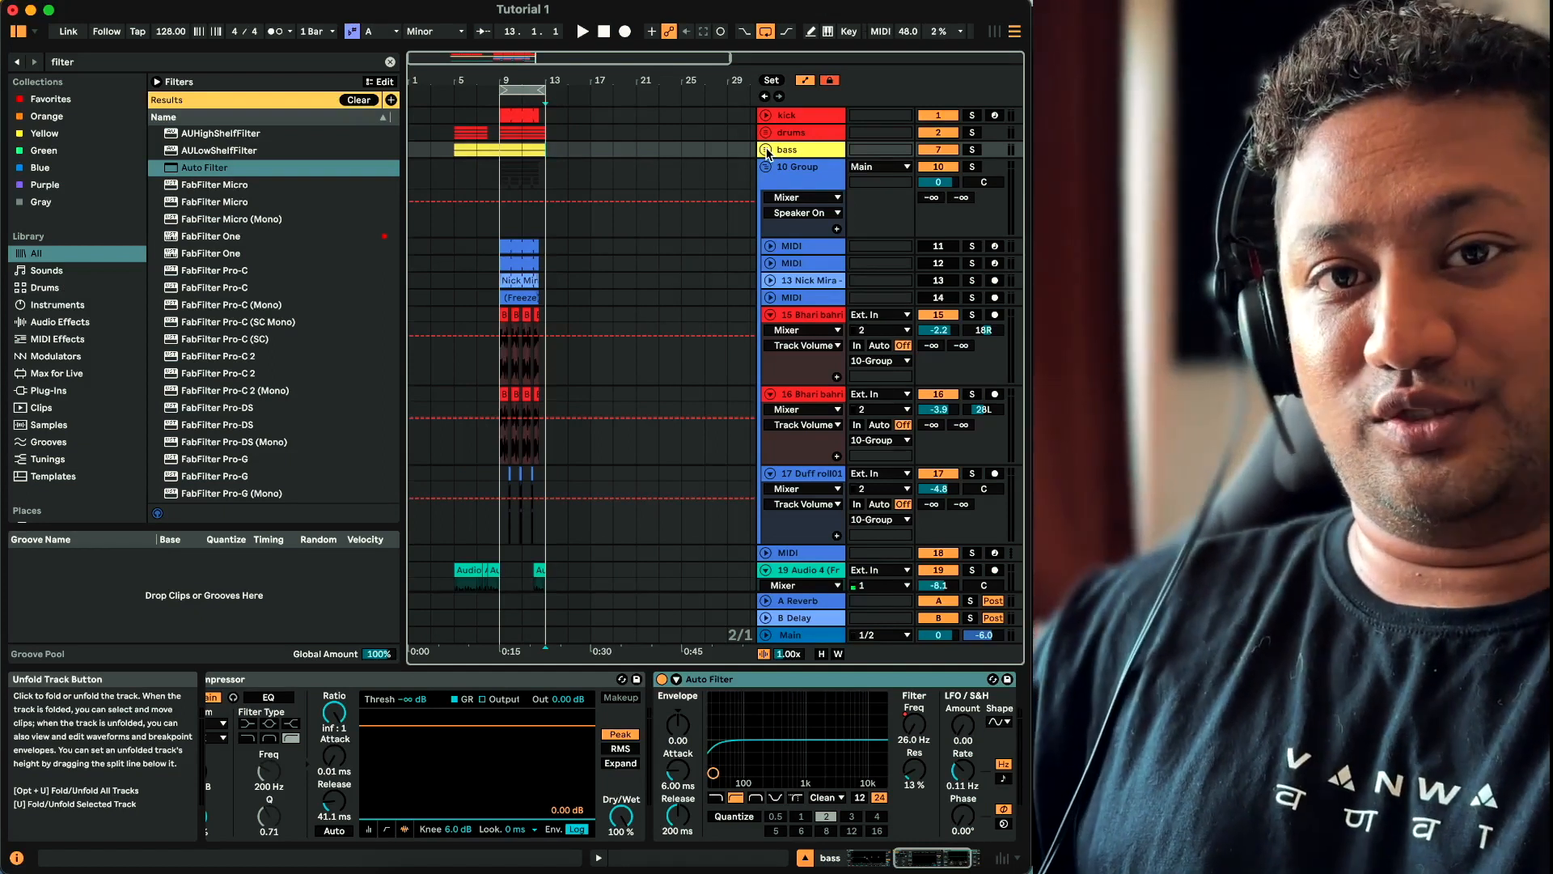
Solo the Audio 4 (Freeze) track 19 and play its clips from 5.1.1
scroll(767, 152, down, 4)
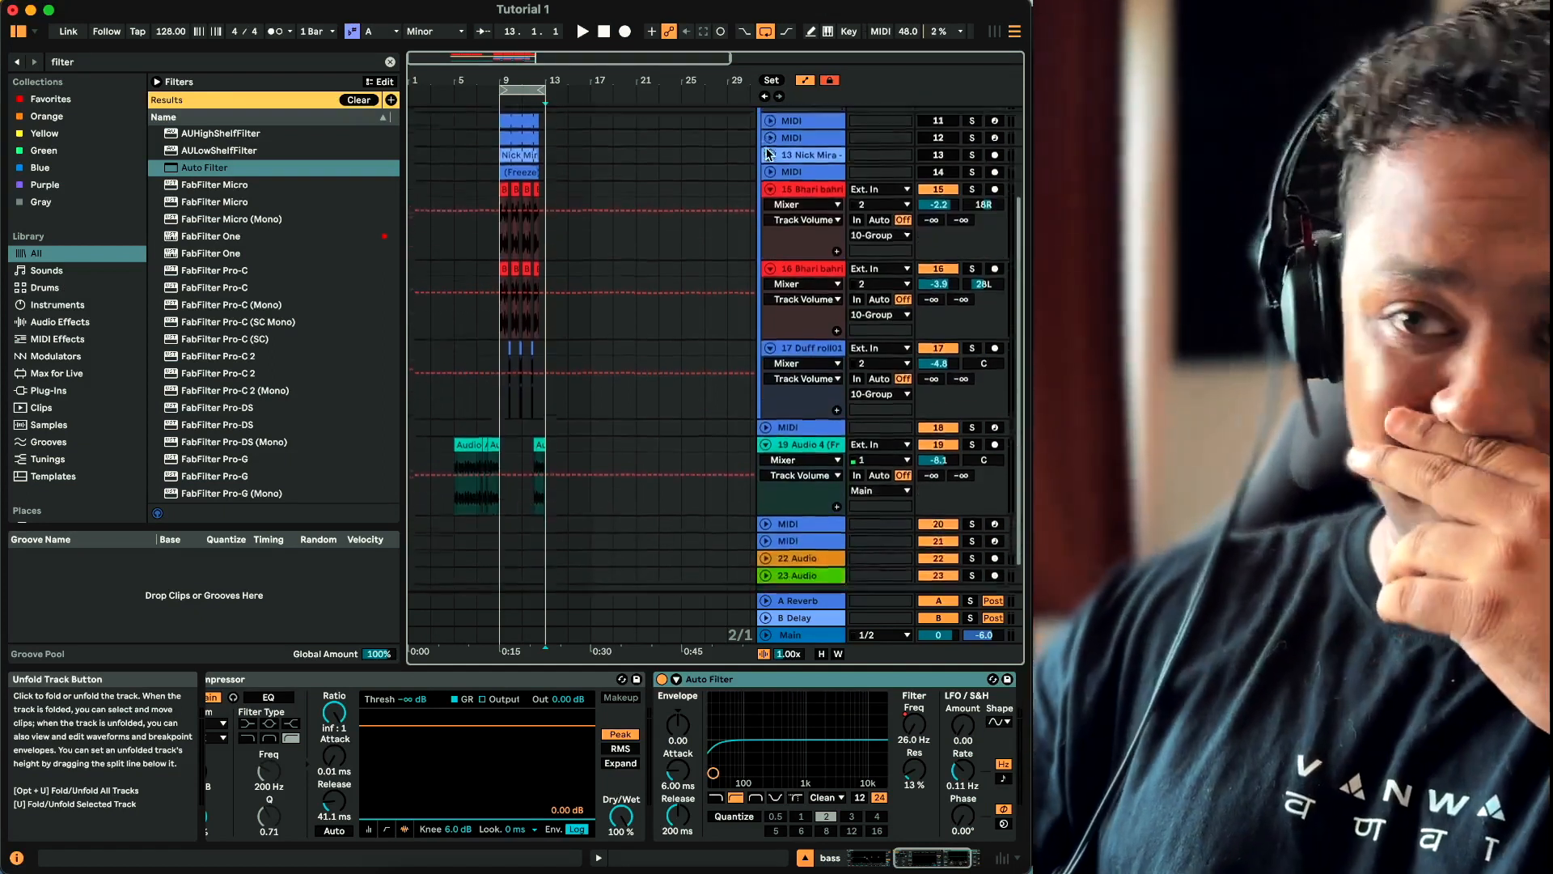
click(814, 415)
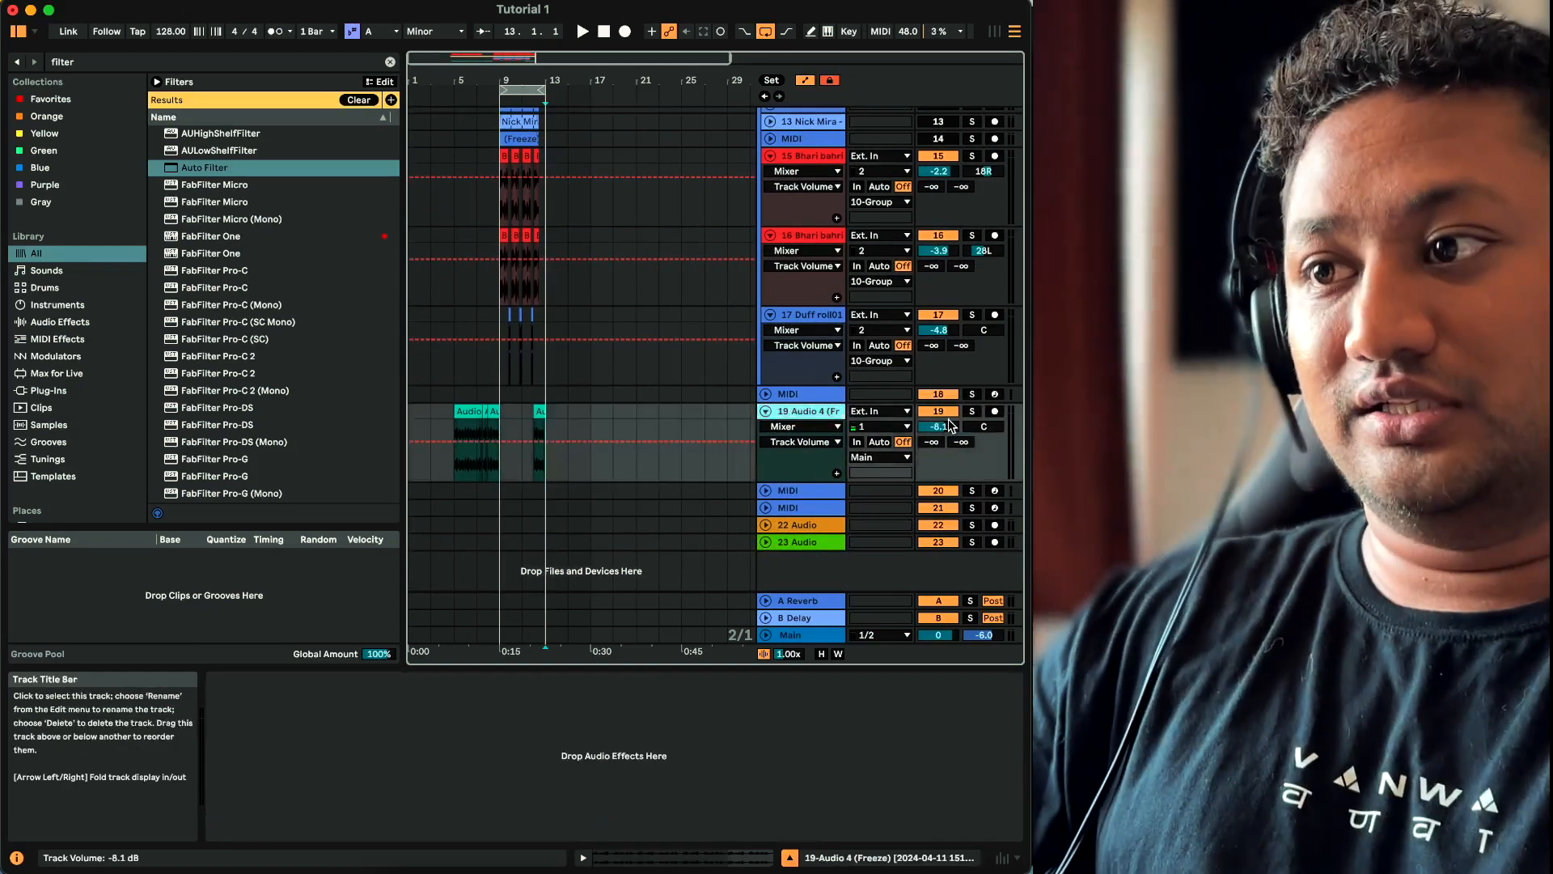
click(970, 414)
key(space)
click(467, 410)
key(space)
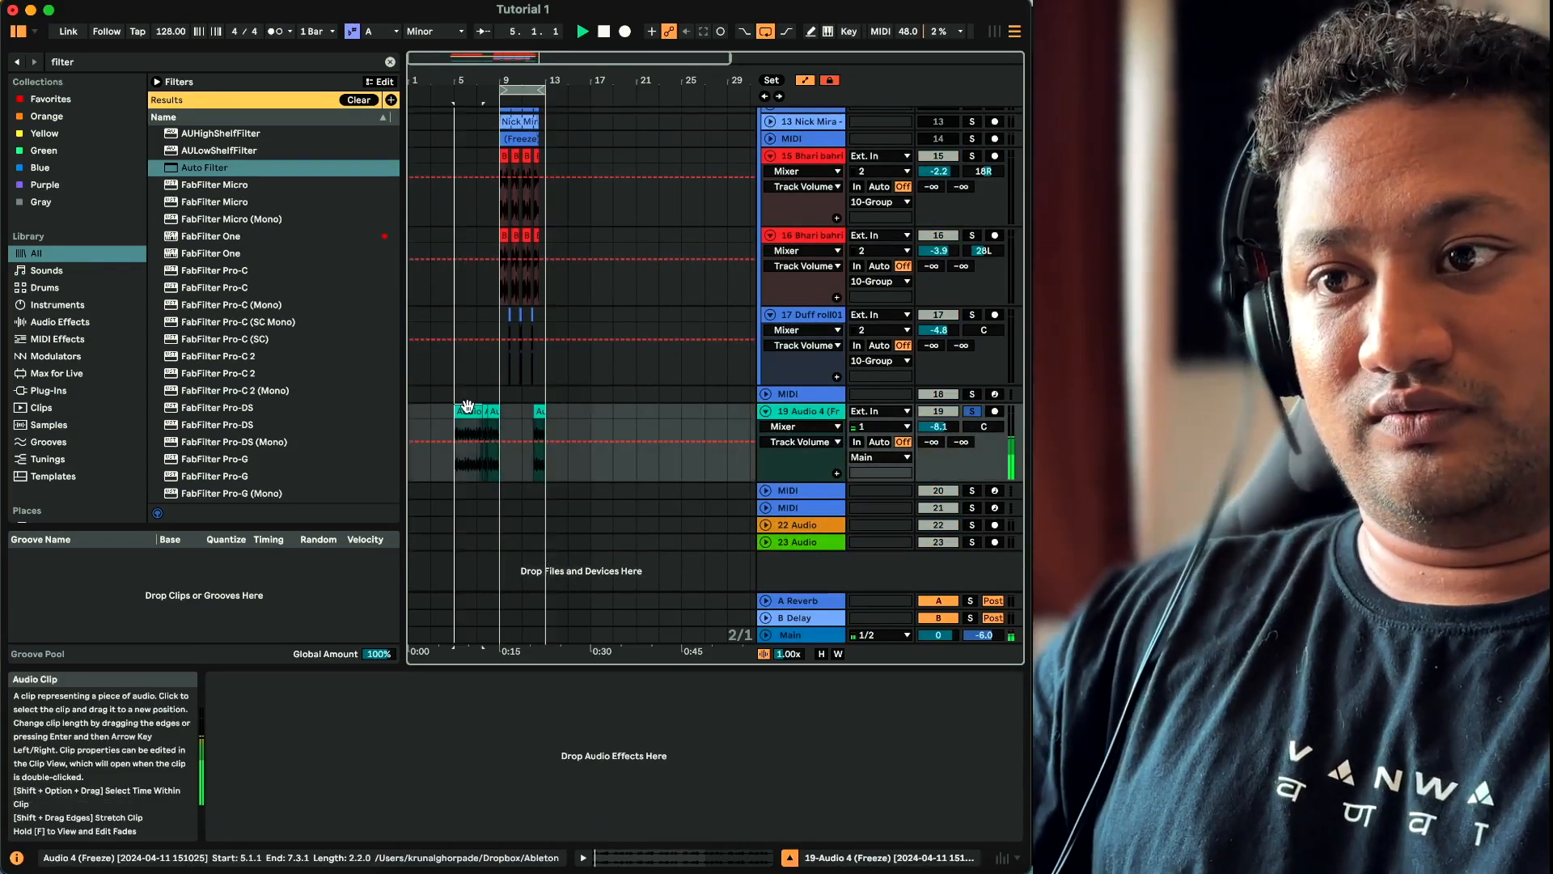
click(816, 415)
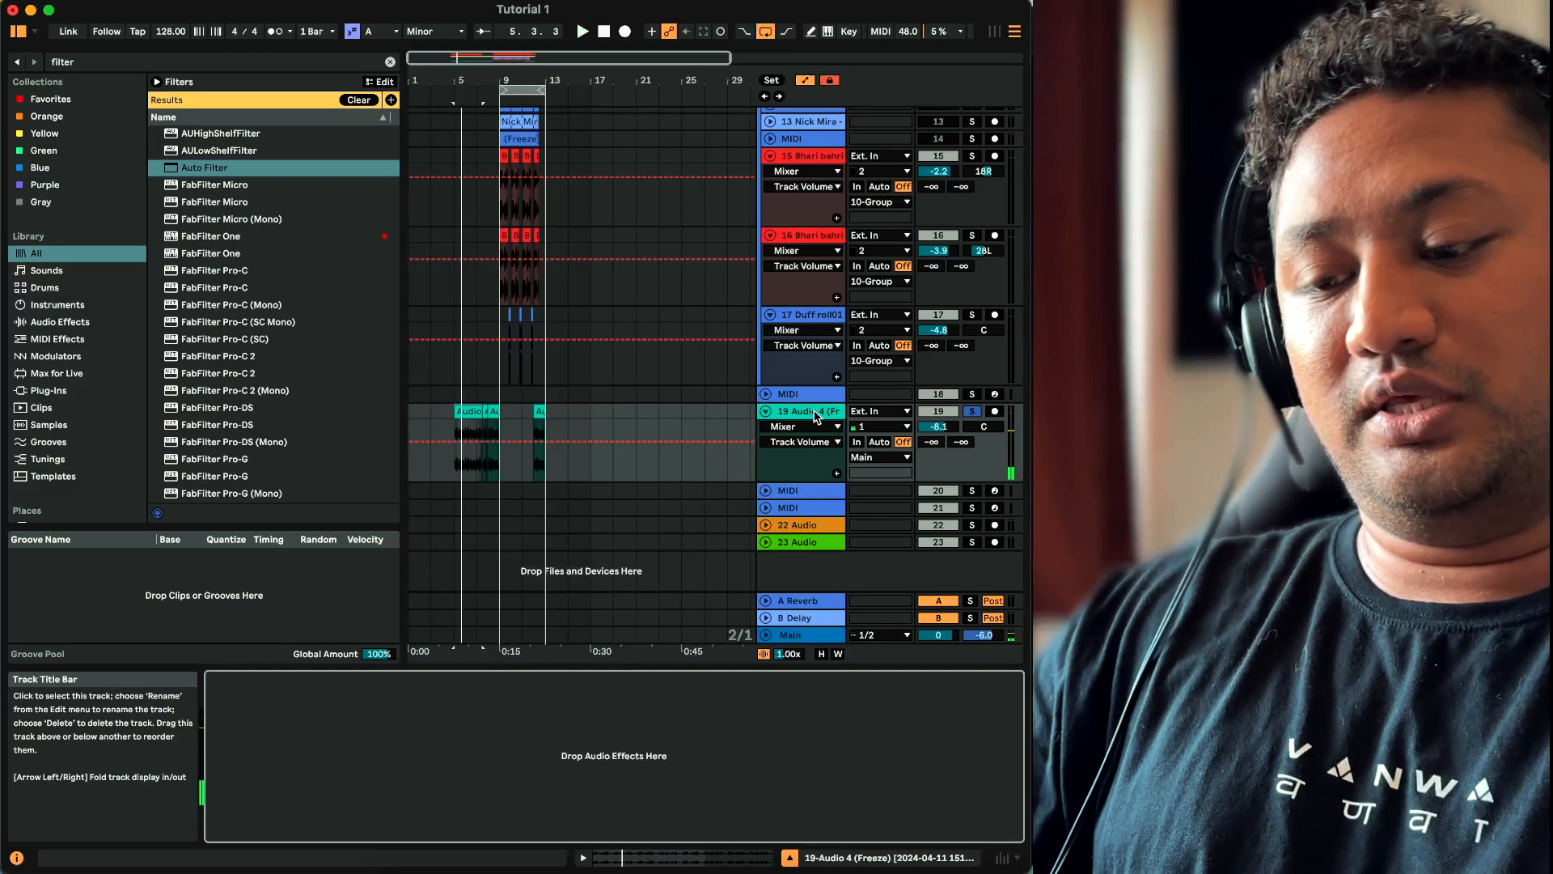
Find the Phaser-Flanger effect, add it to the Audio 4 (Freeze) track 19 and switch it to Doubler mode
key(super+f)
text(doubler)
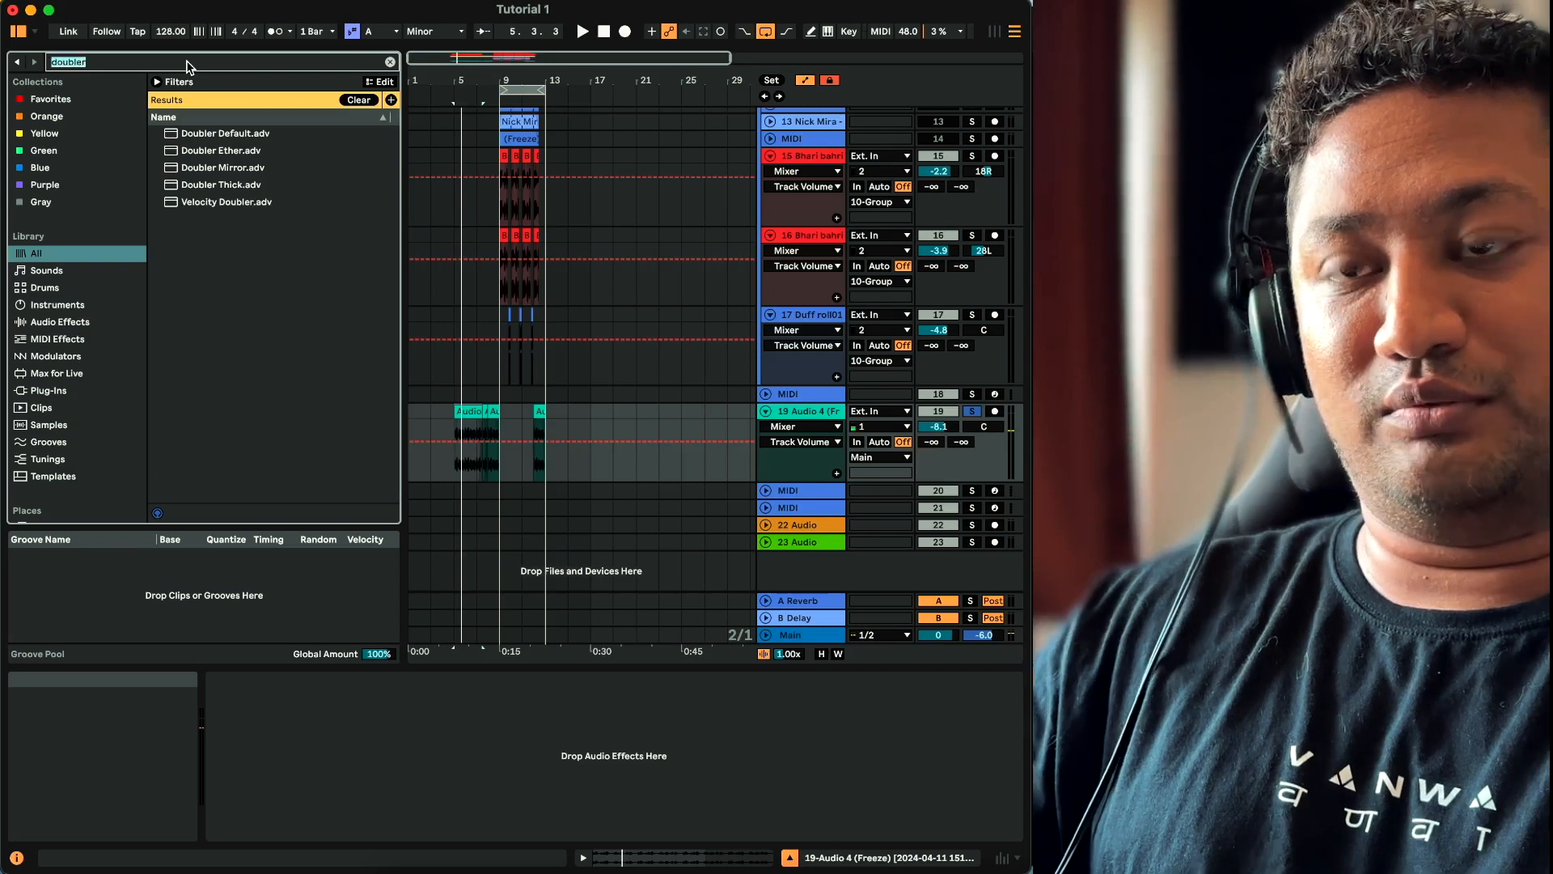
text(flanger)
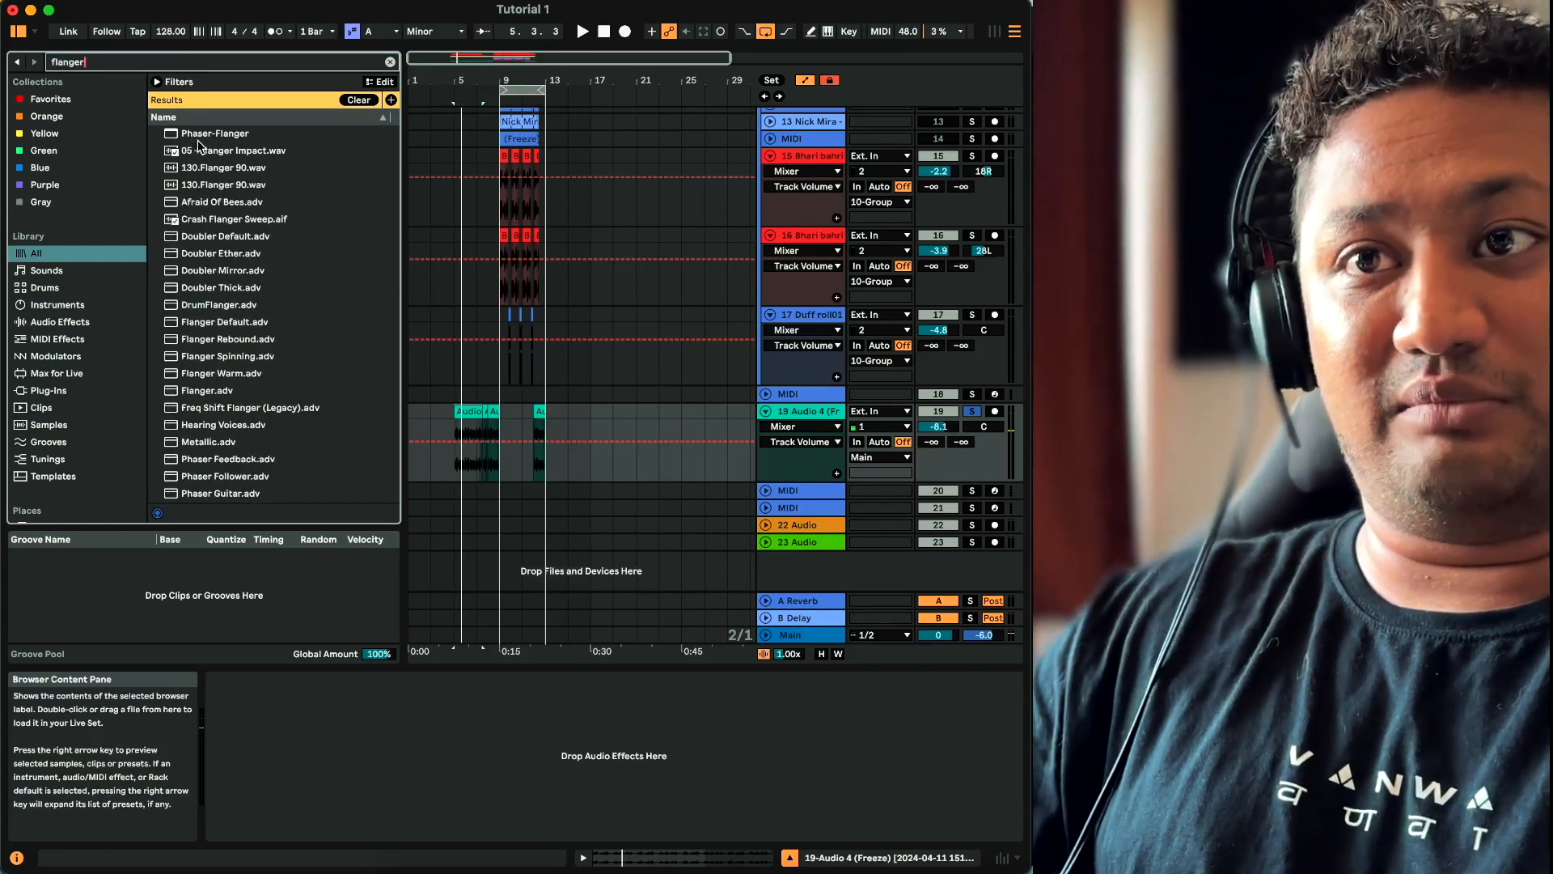
click(200, 135)
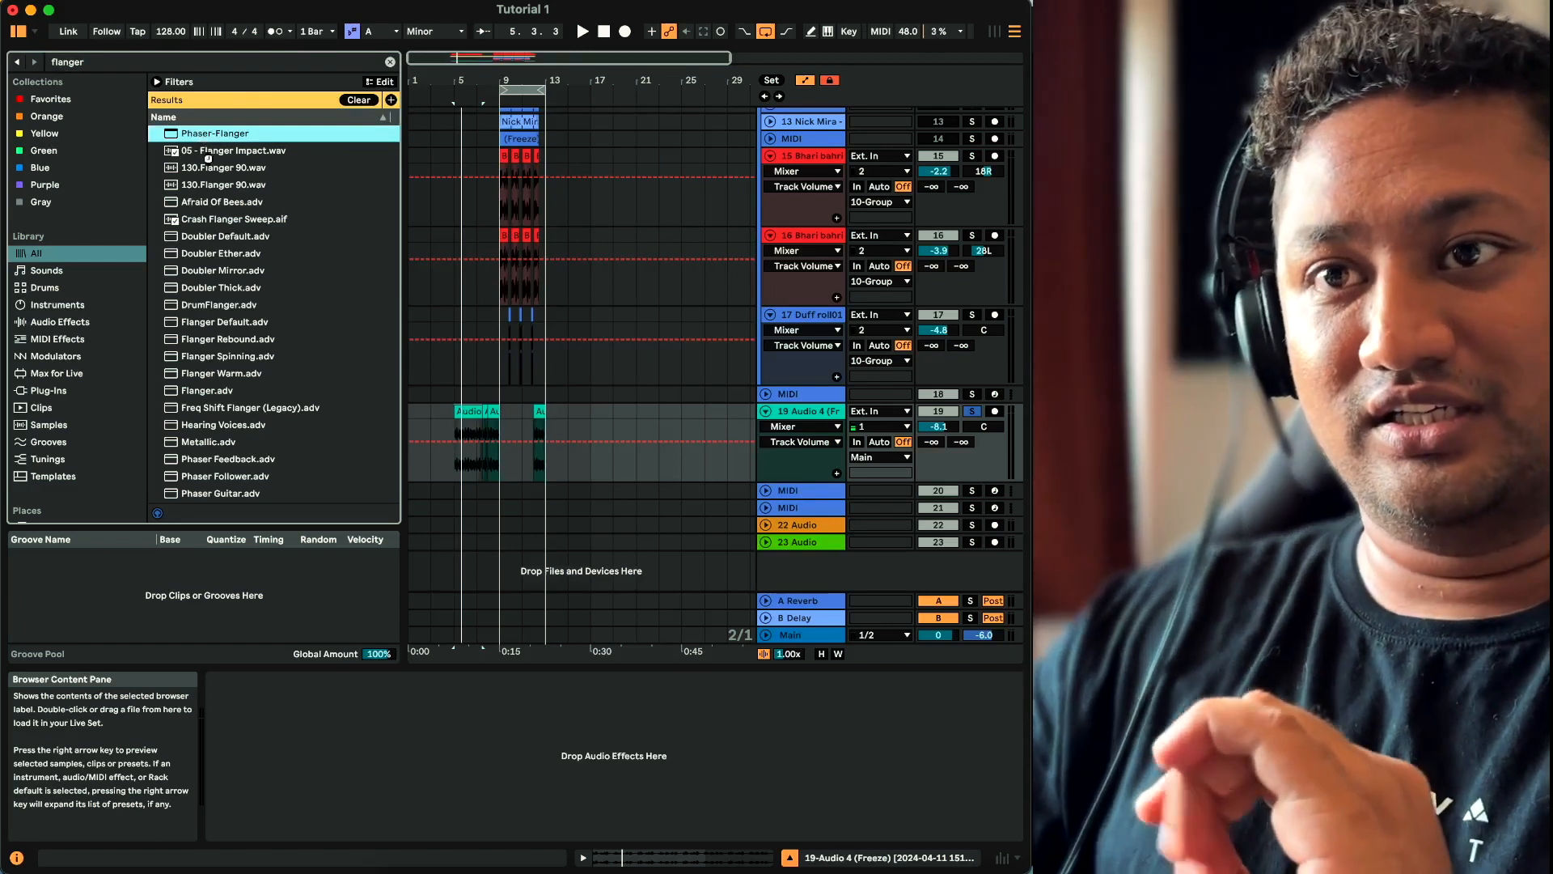
double_click(201, 138)
click(376, 743)
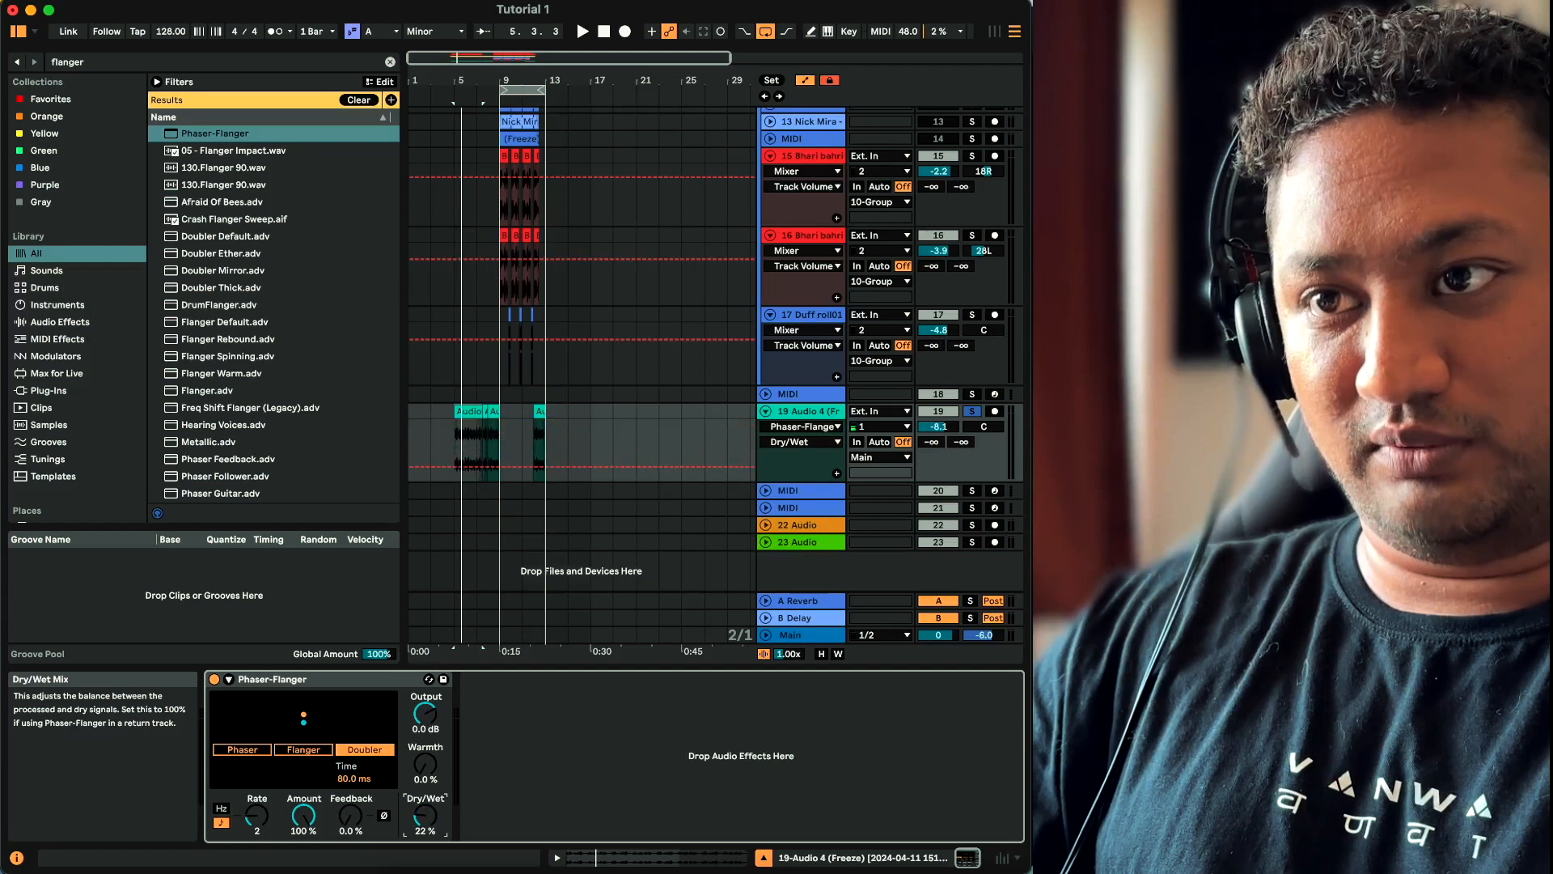
Set the Phaser-Flanger's Amount to 37%, Rate to 1/2 and Dry/Wet to 34% while listening from 5.1.1
click(455, 443)
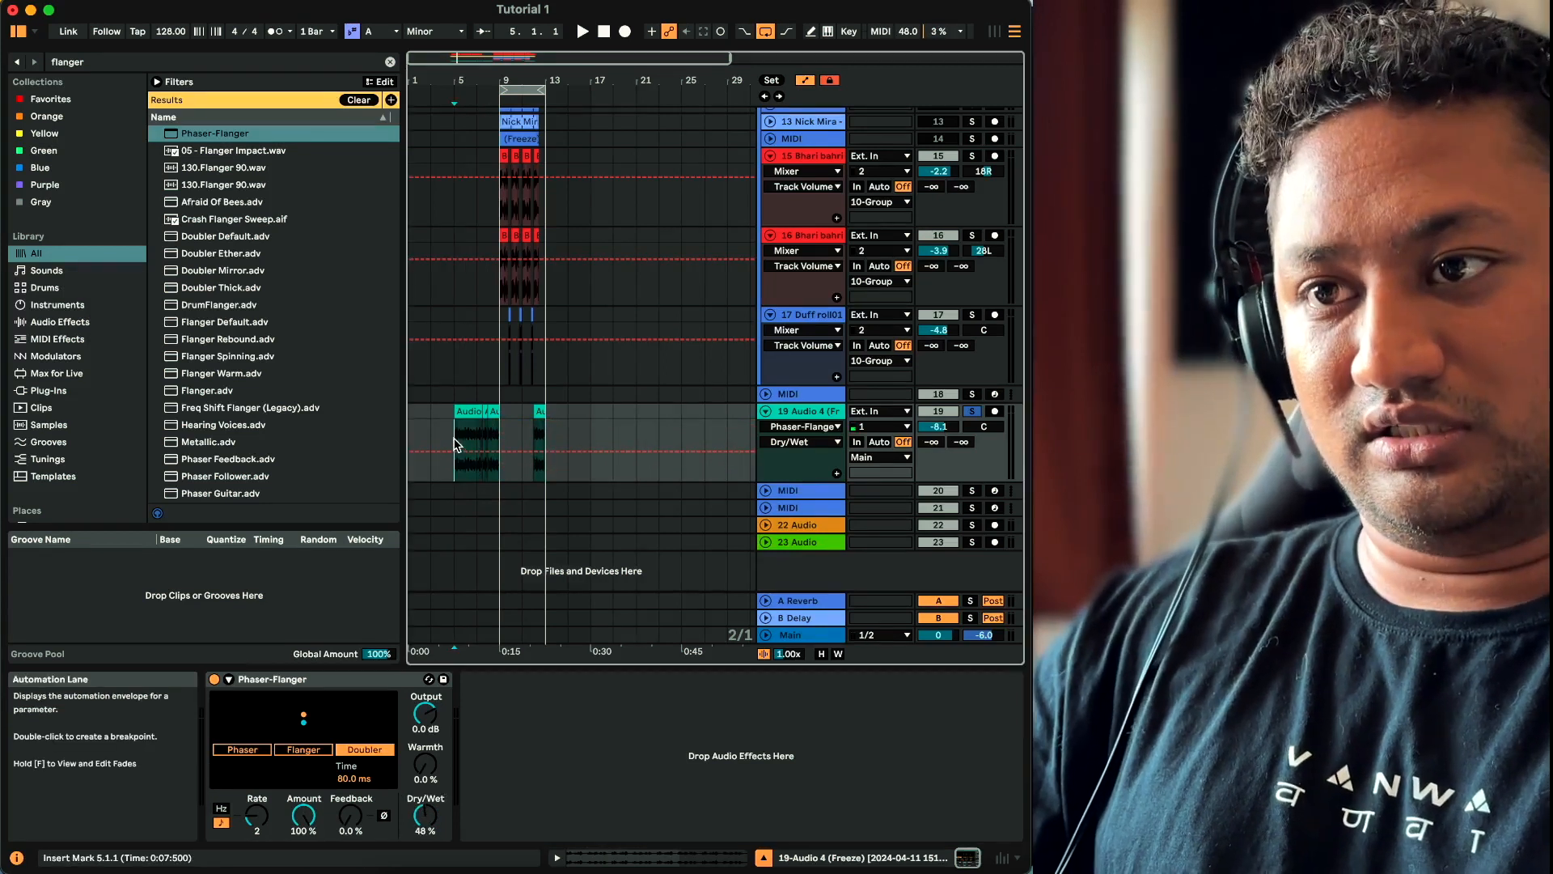
key(space)
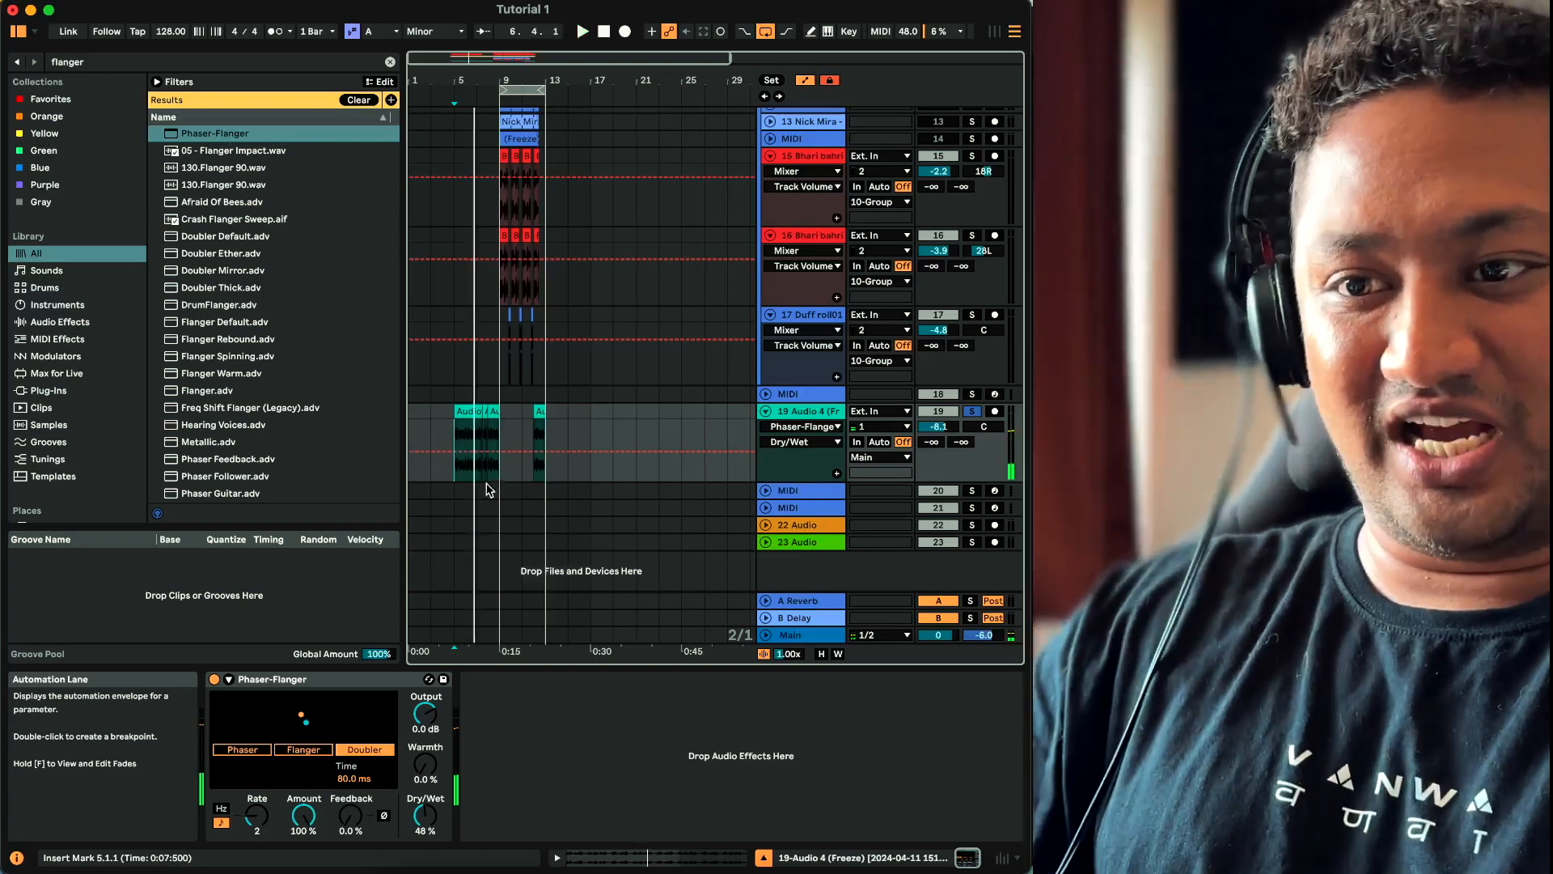
drag(303, 817, 303, 871)
key(space)
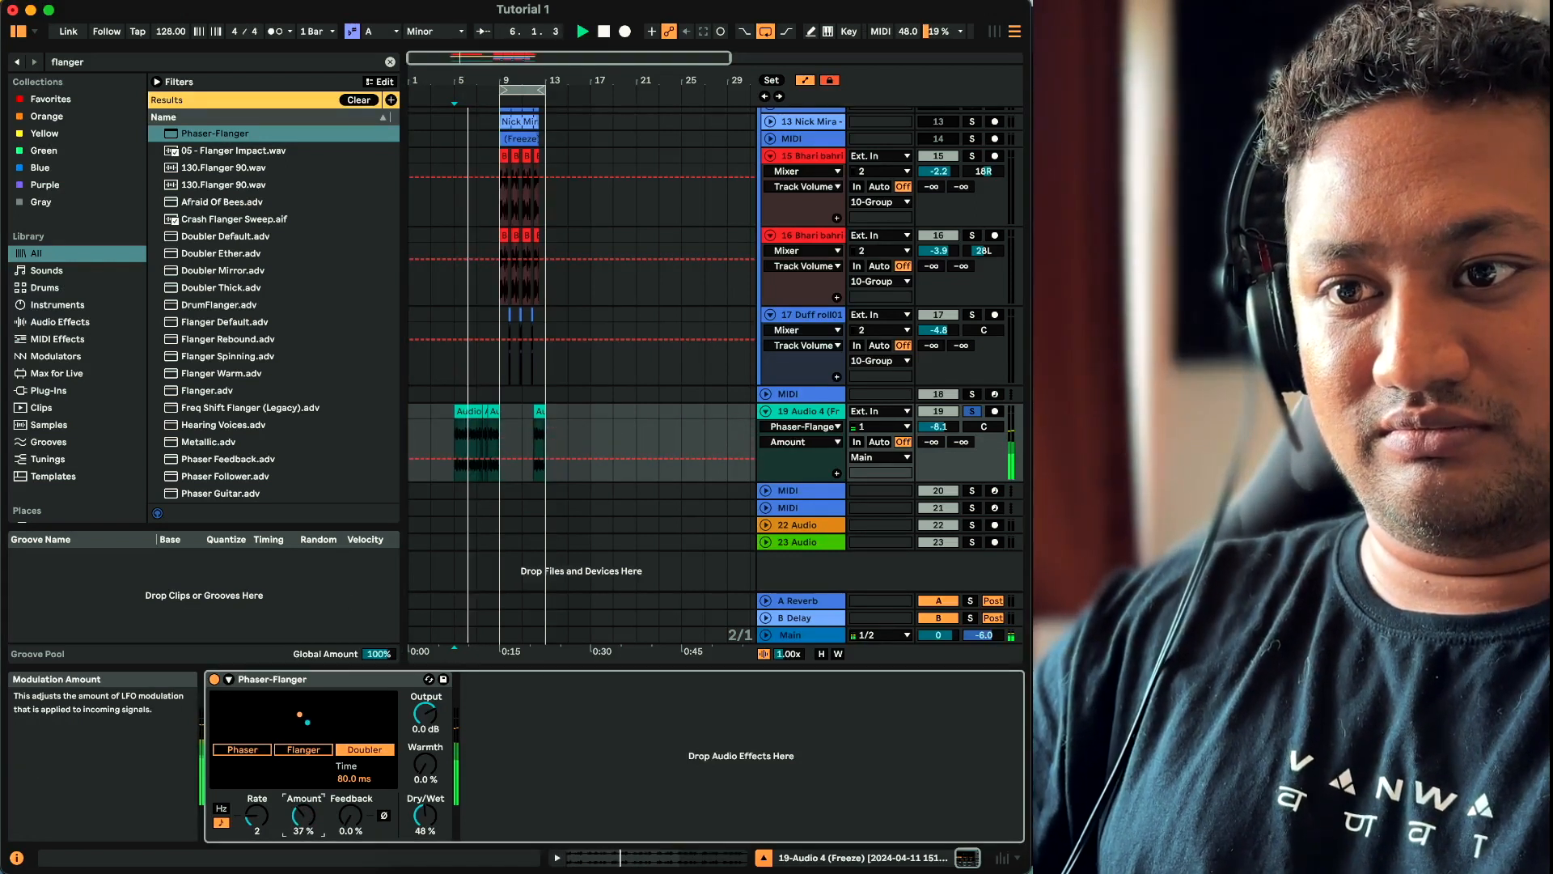
drag(257, 819, 256, 811)
key(space)
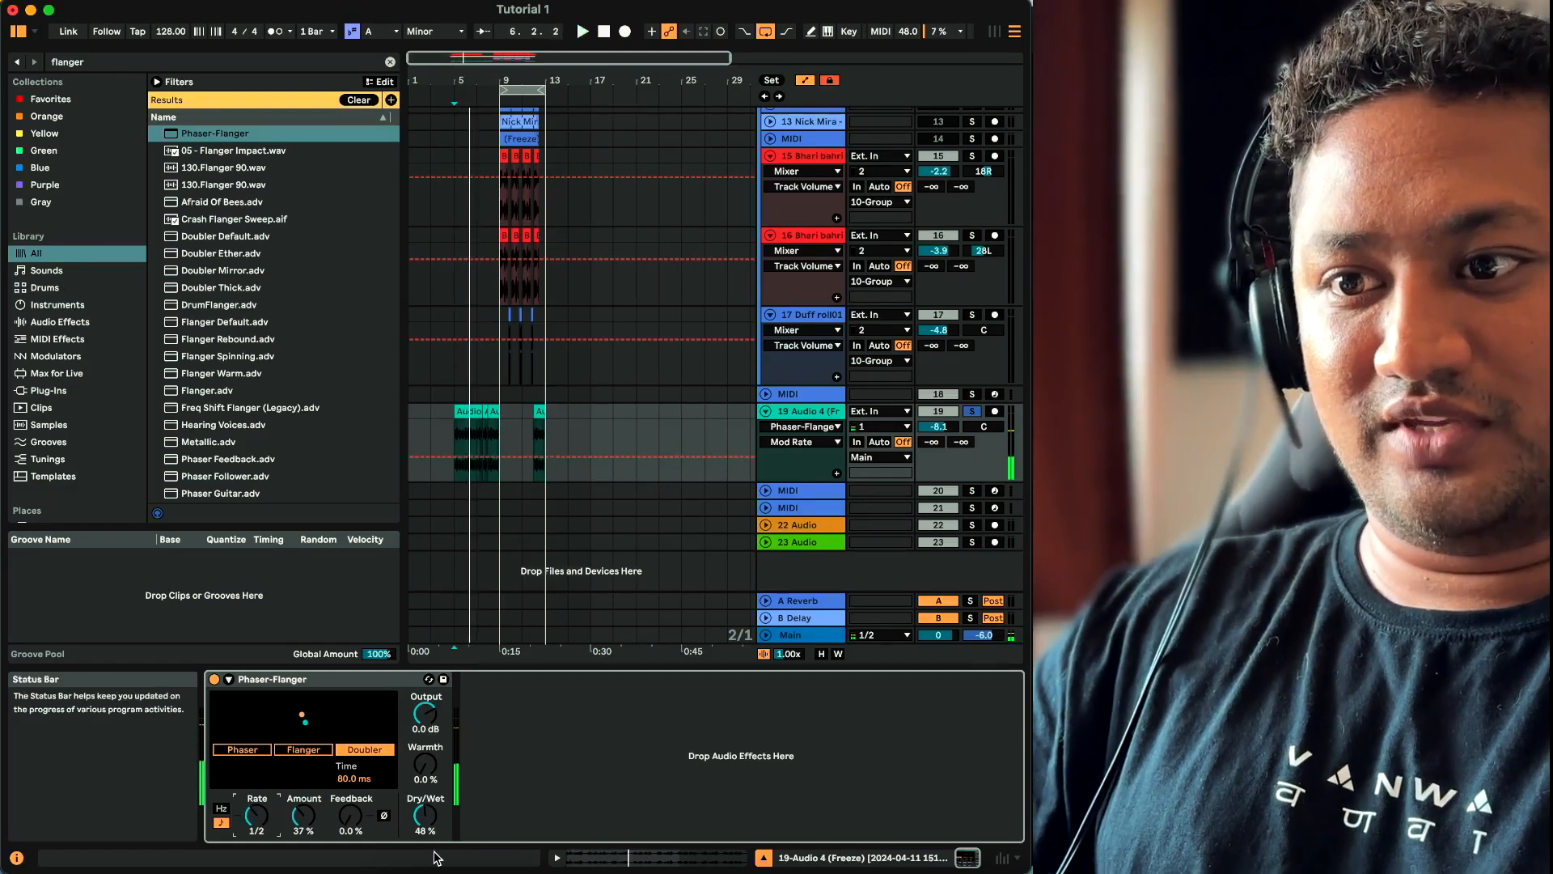
drag(425, 815, 425, 825)
key(space)
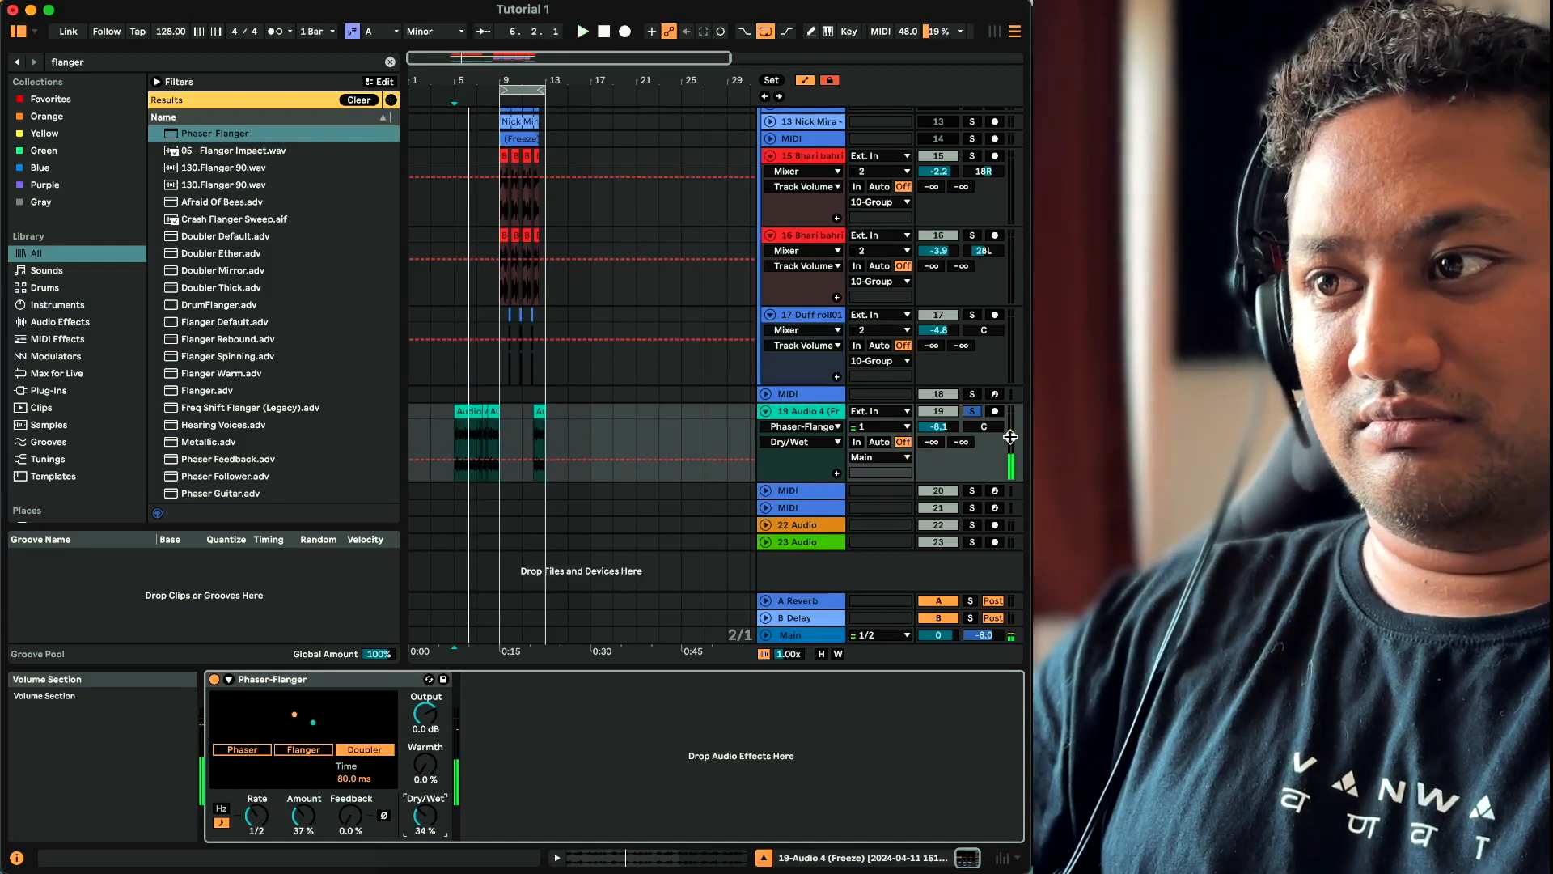
Search the browser for "rever" and add the standard Reverb after the Phaser-Flanger on track 19
key(super+f)
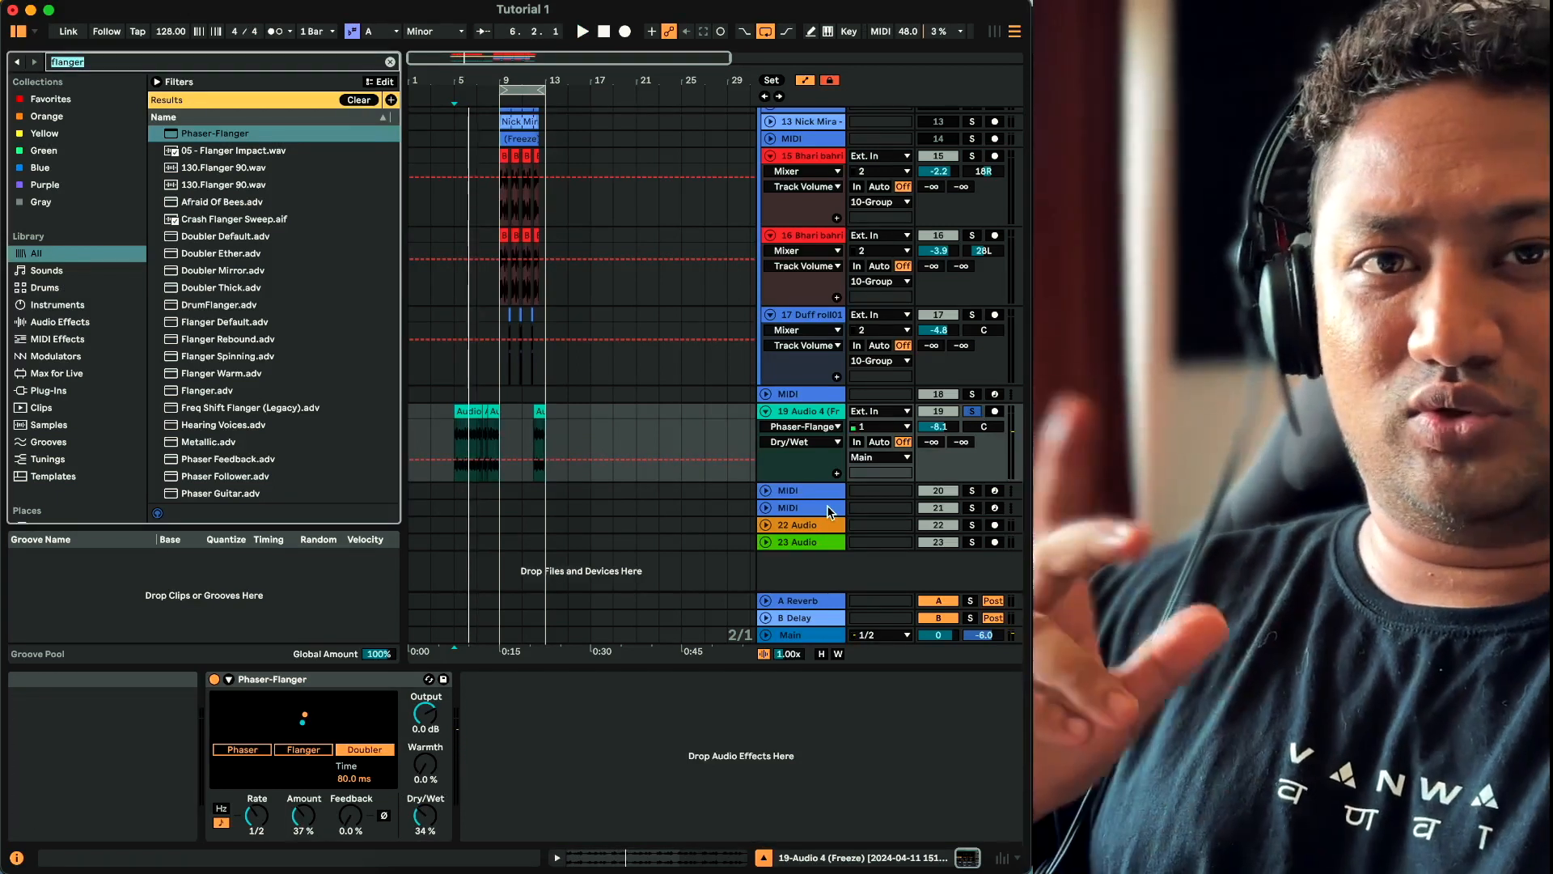
text(rever)
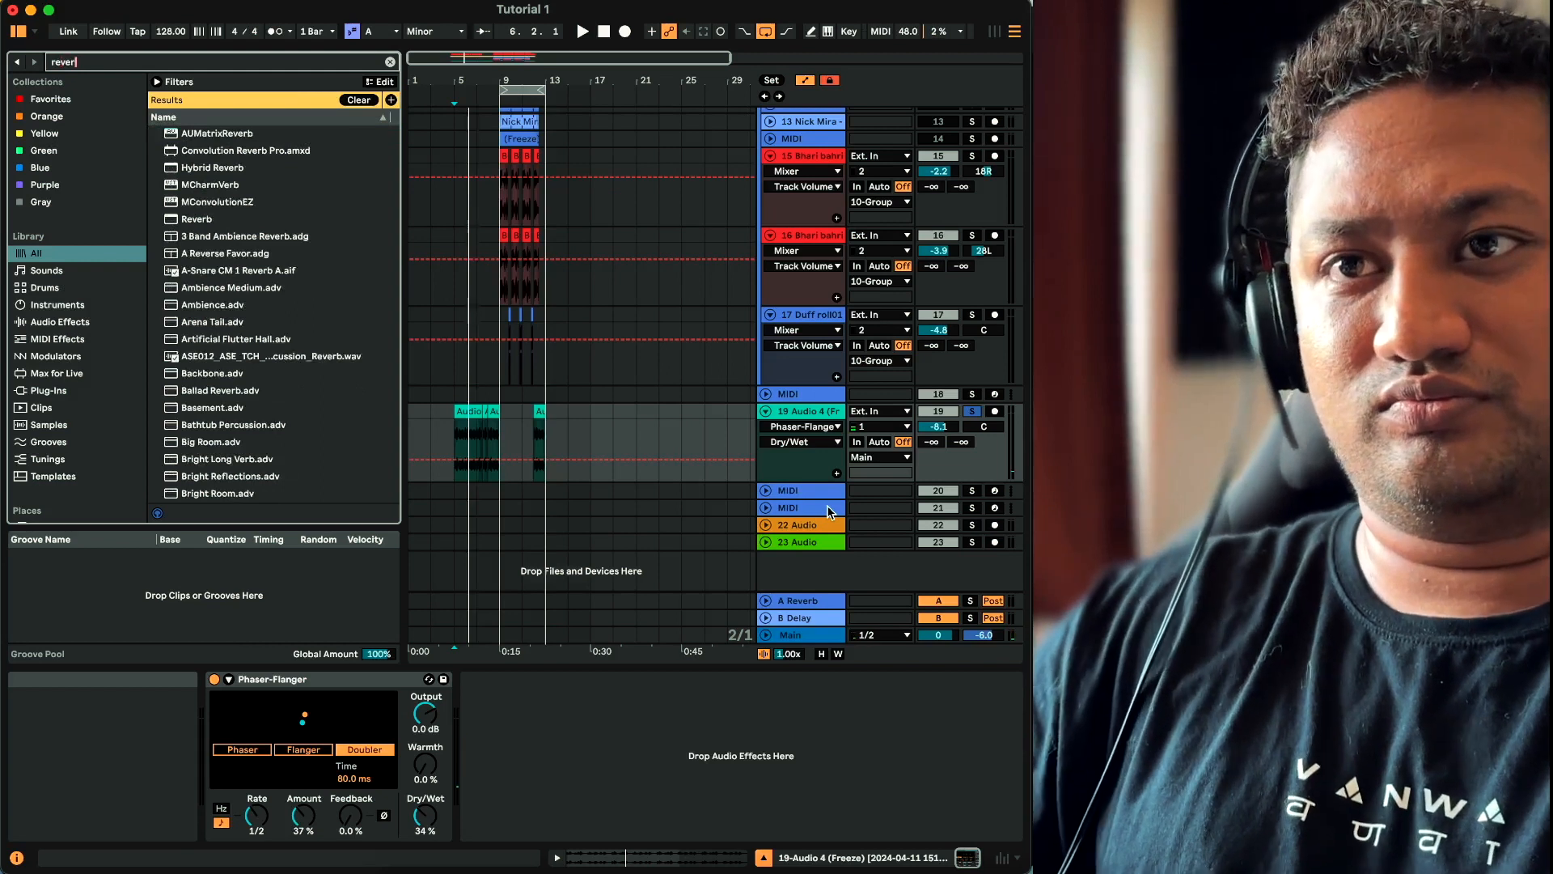
key(Down)
key(Down)
key(Down)
key(Down)
key(Down)
key(Down)
key(Return)
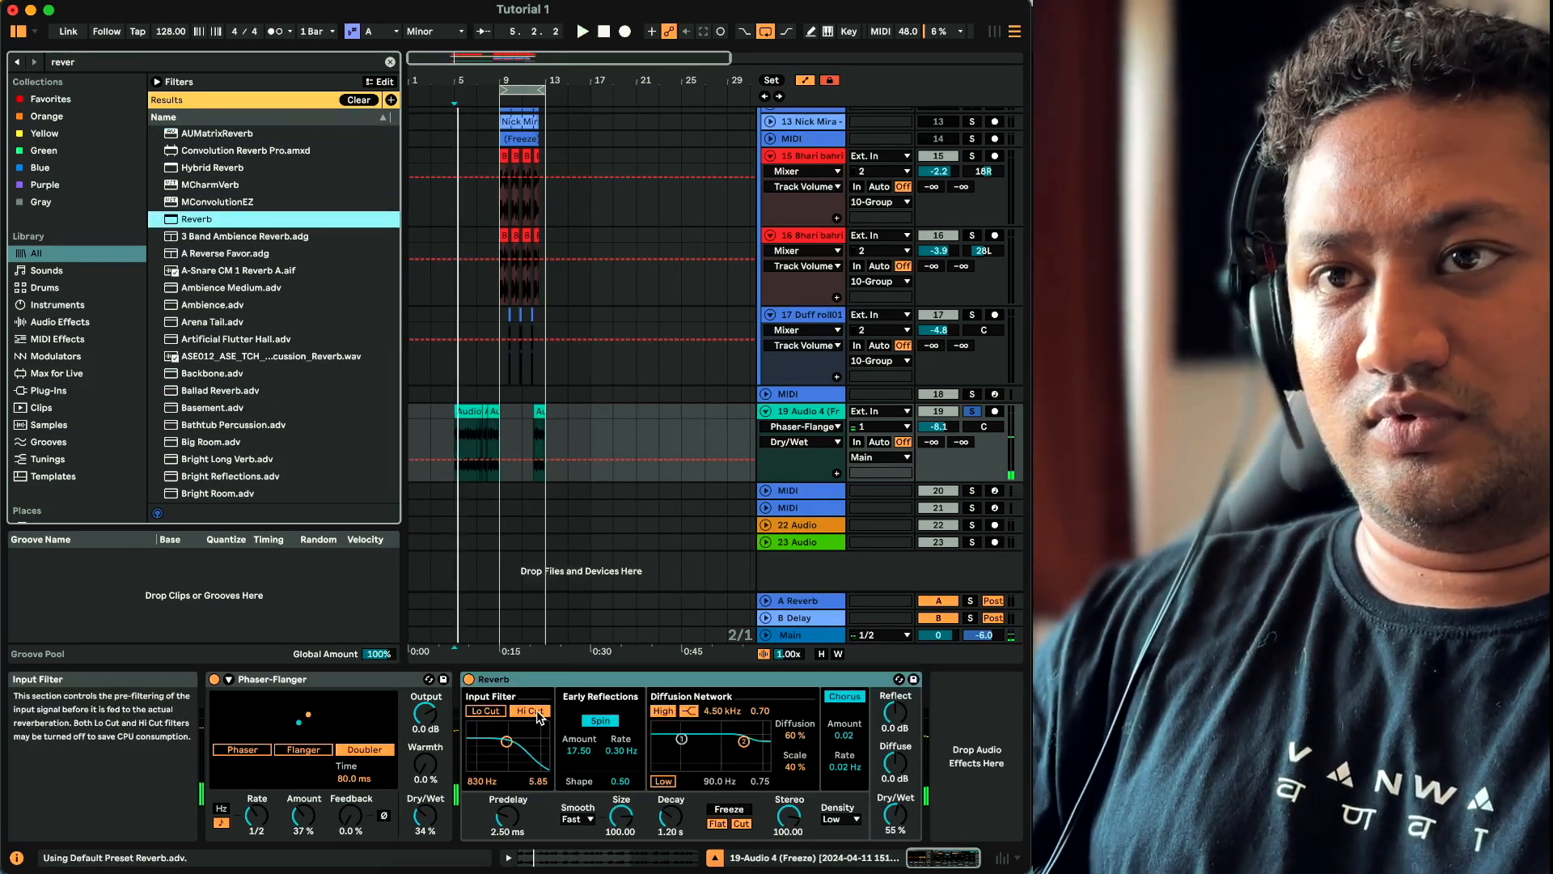
Replace the standard Reverb on track 19 with Hybrid Reverb
key(Up)
key(Up)
key(Up)
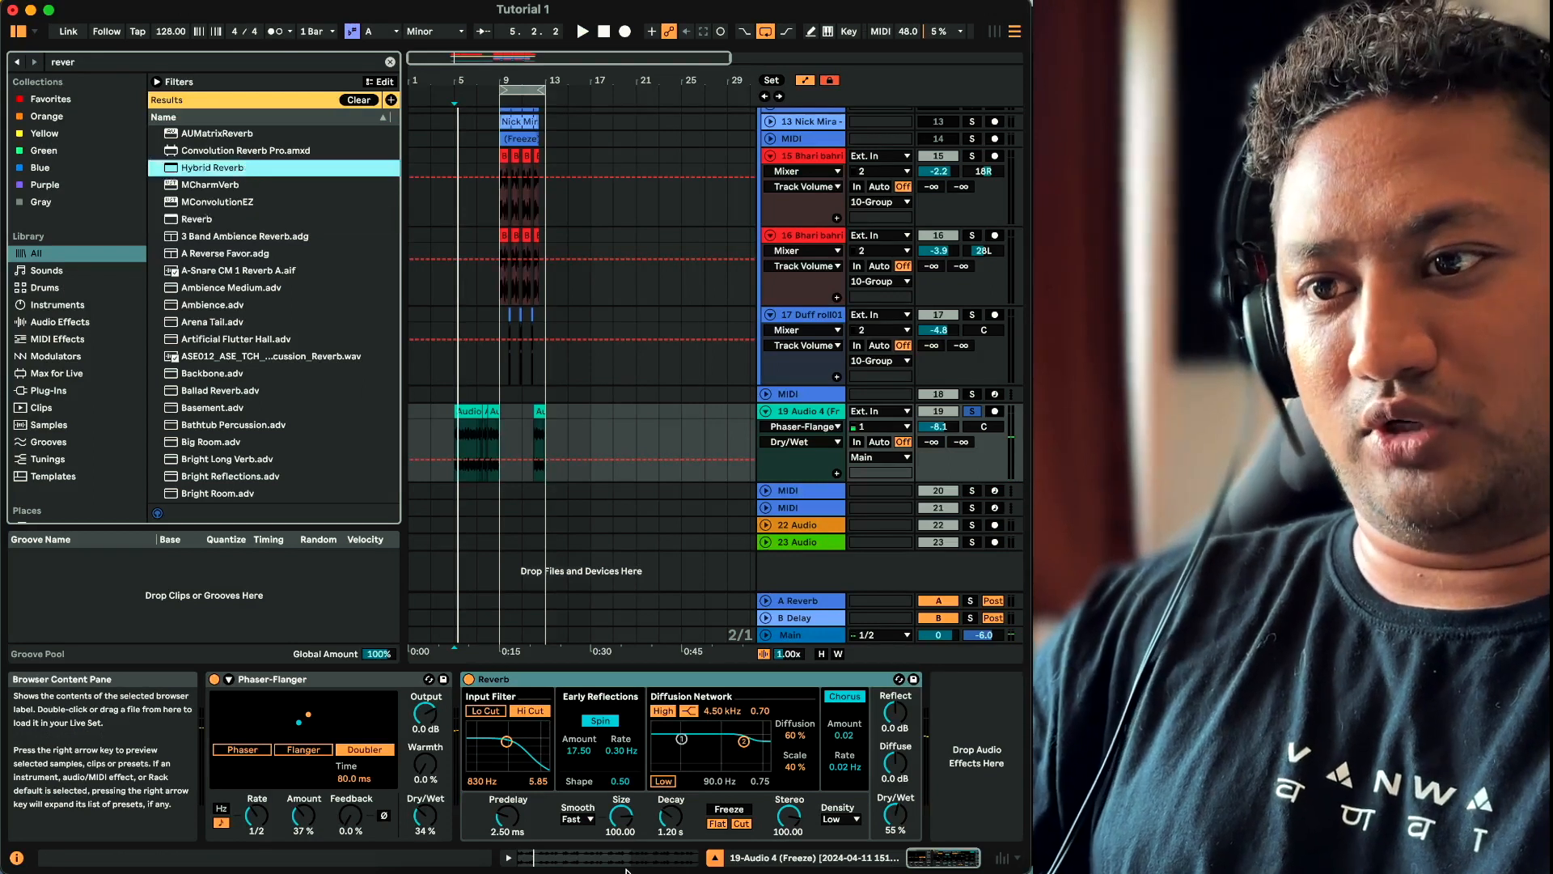
key(Return)
click(384, 683)
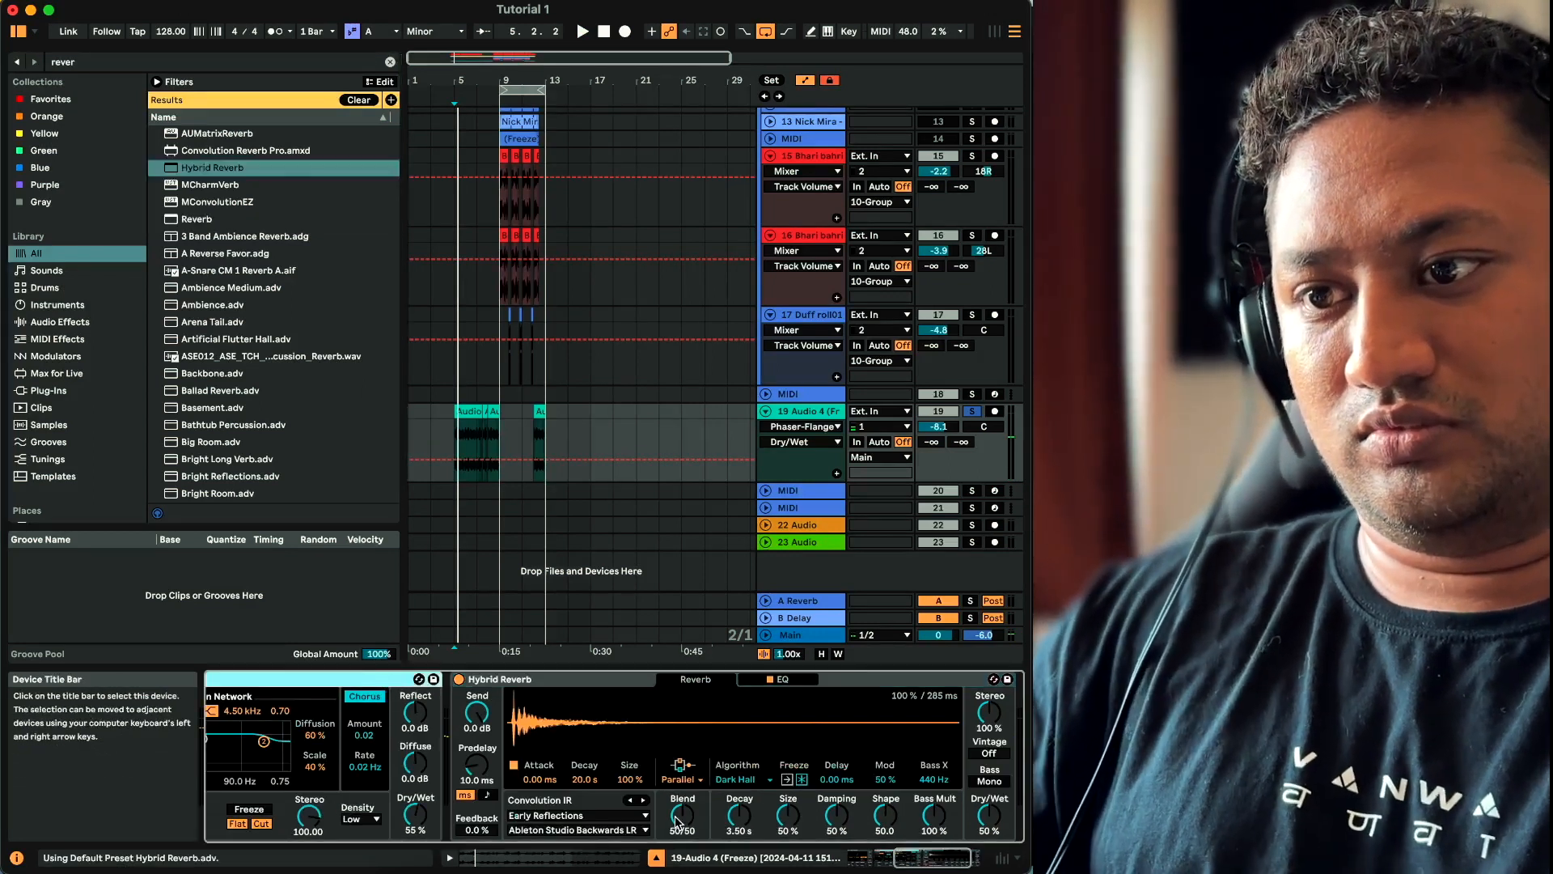
key(Delete)
Set the Hybrid Reverb's Vintage mode to Old and its Dry/Wet to 18% while listening from 5.1.1
drag(745, 816, 745, 833)
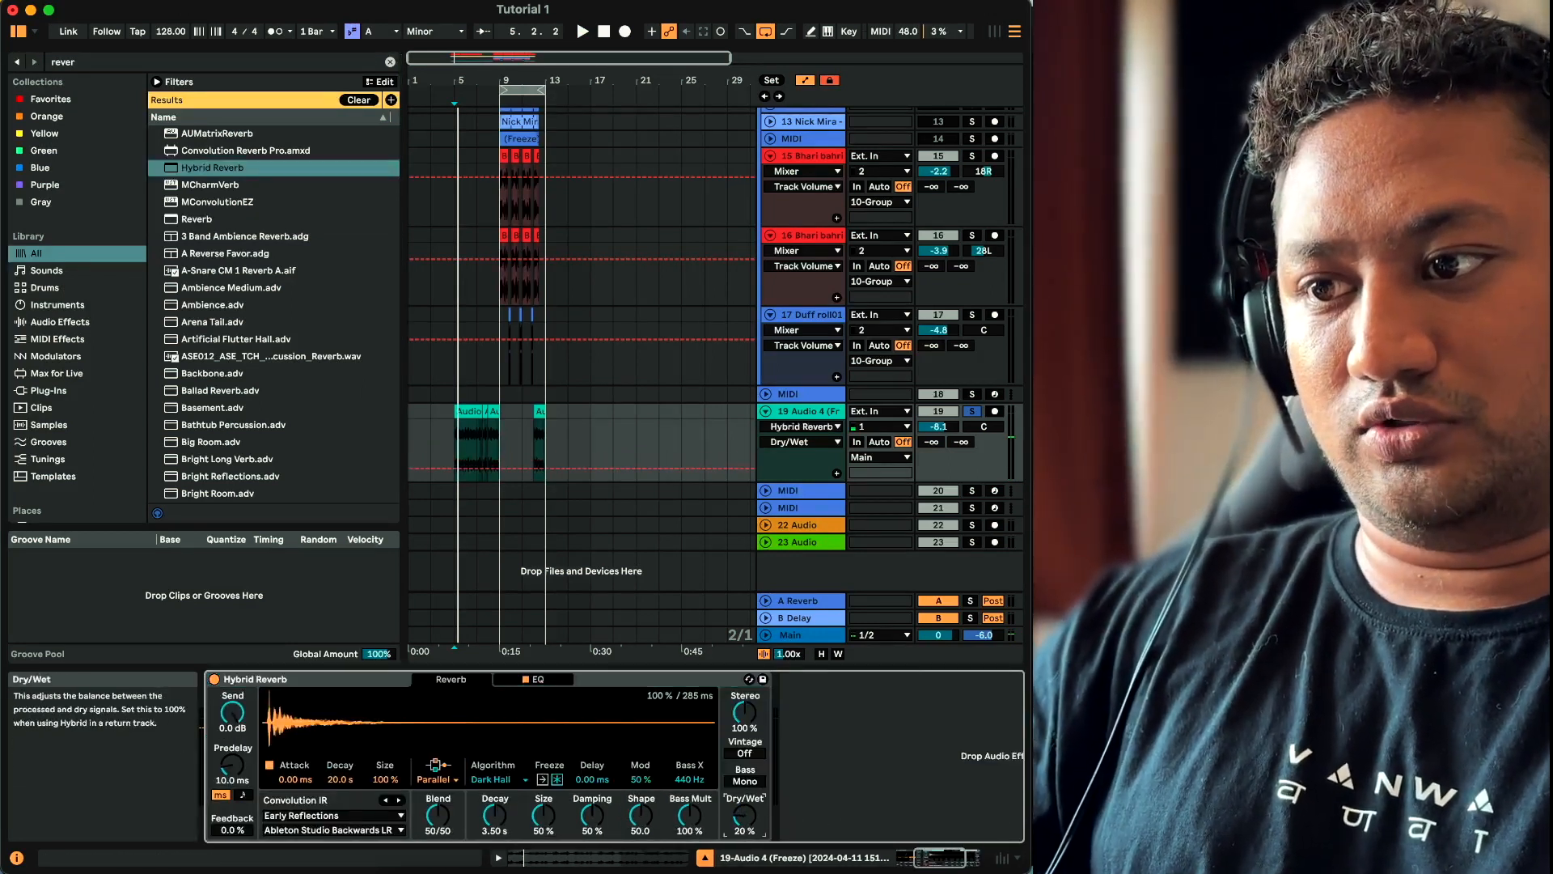
click(744, 753)
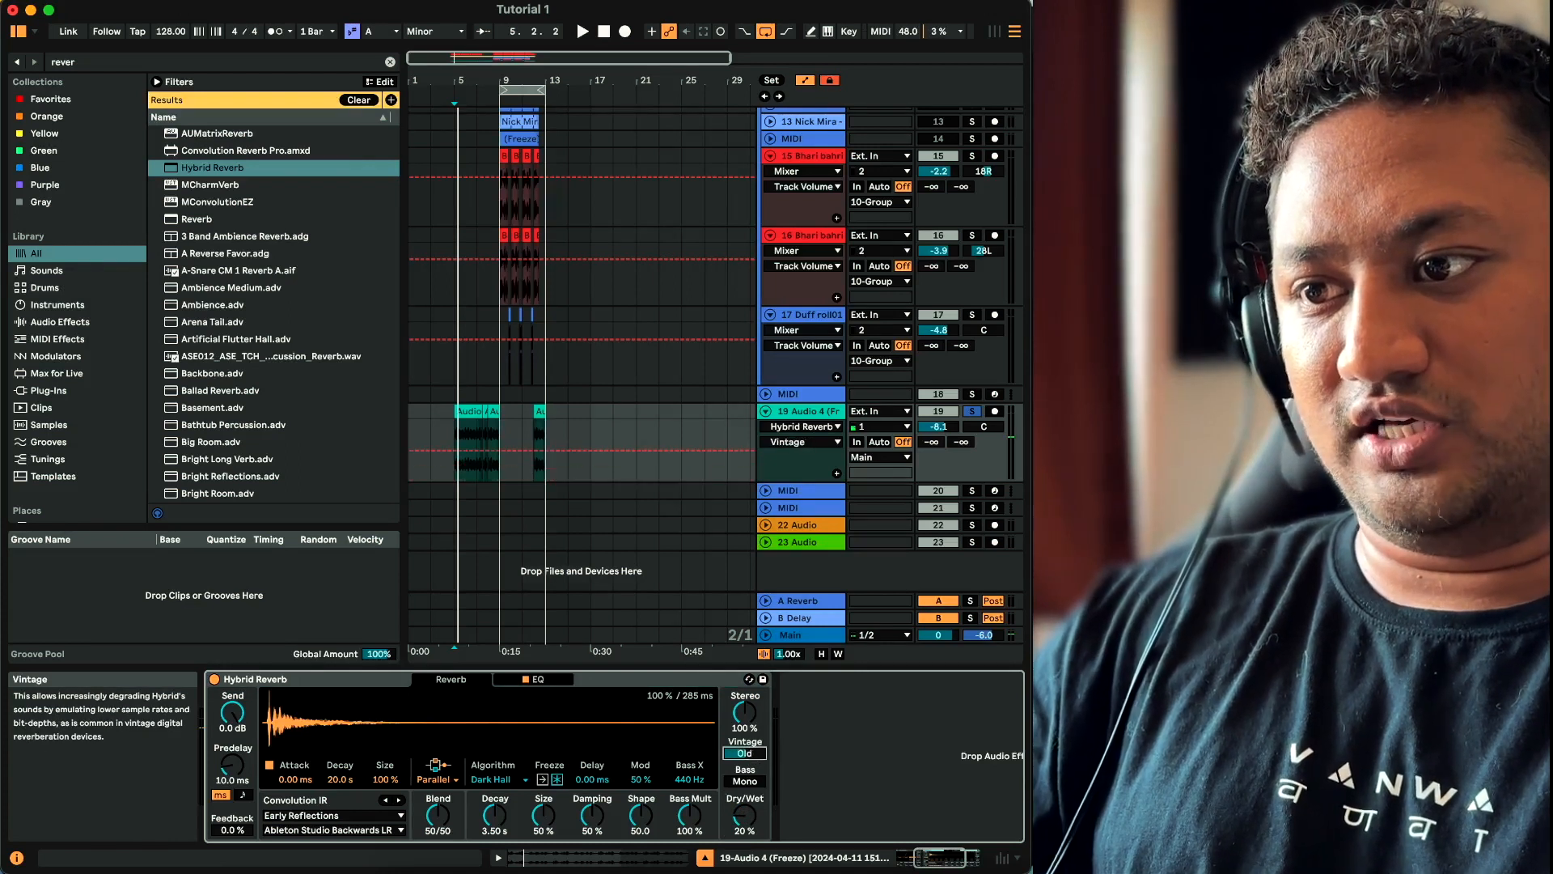
key(space)
mouse_move(745, 815)
mouse_down()
mouse_move(745, 742)
mouse_move(745, 838)
mouse_up()
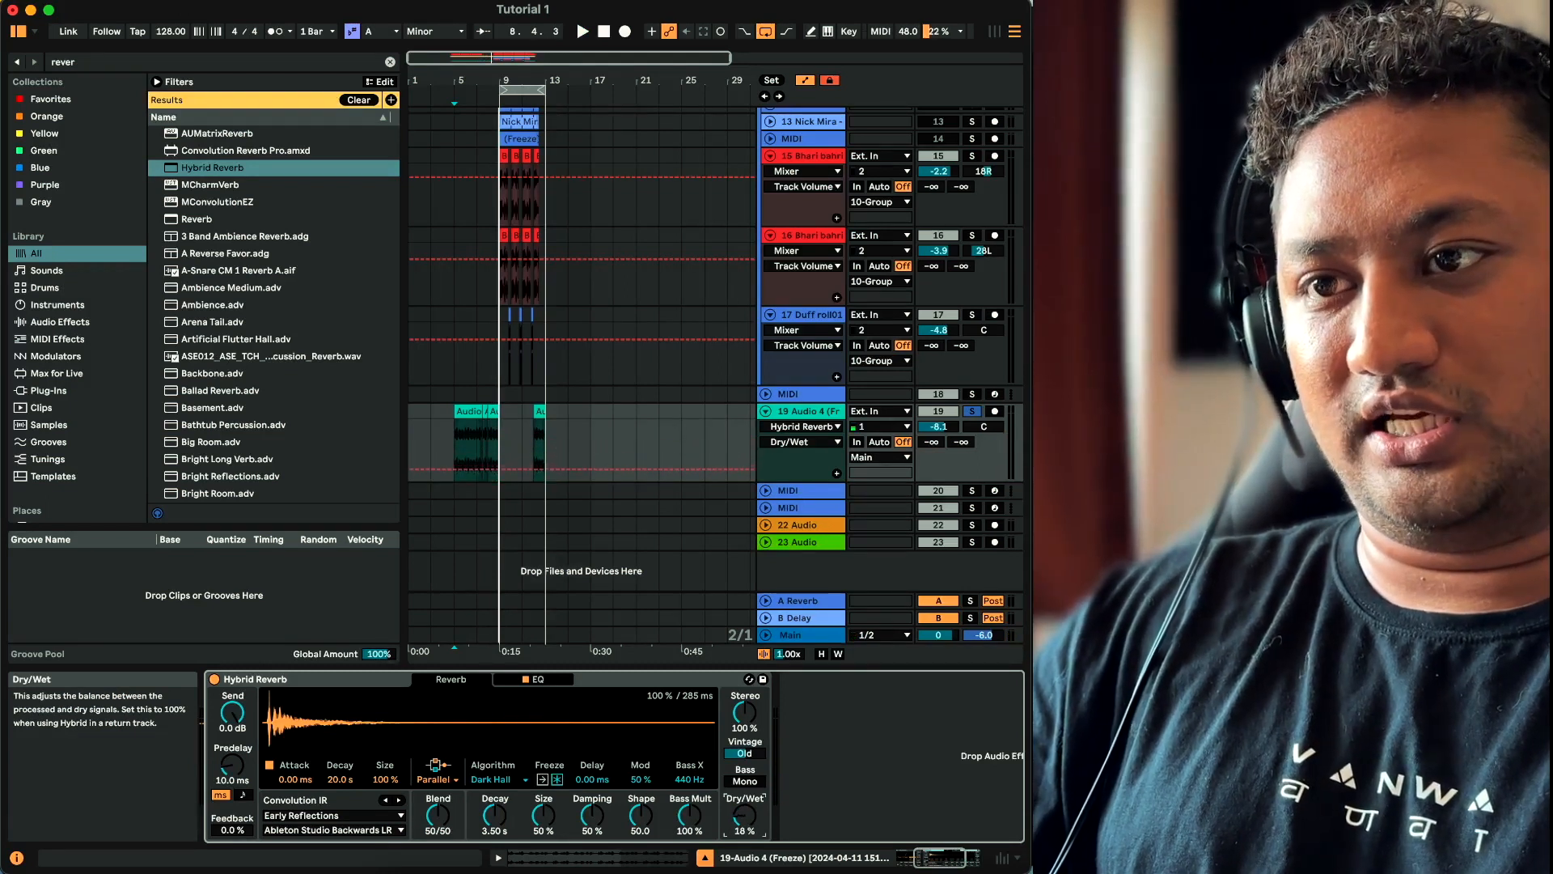
Unsolo track 19 and play the full arrangement from 5.1.1, with automation hidden and track 19 and the 10 Group folded
click(770, 412)
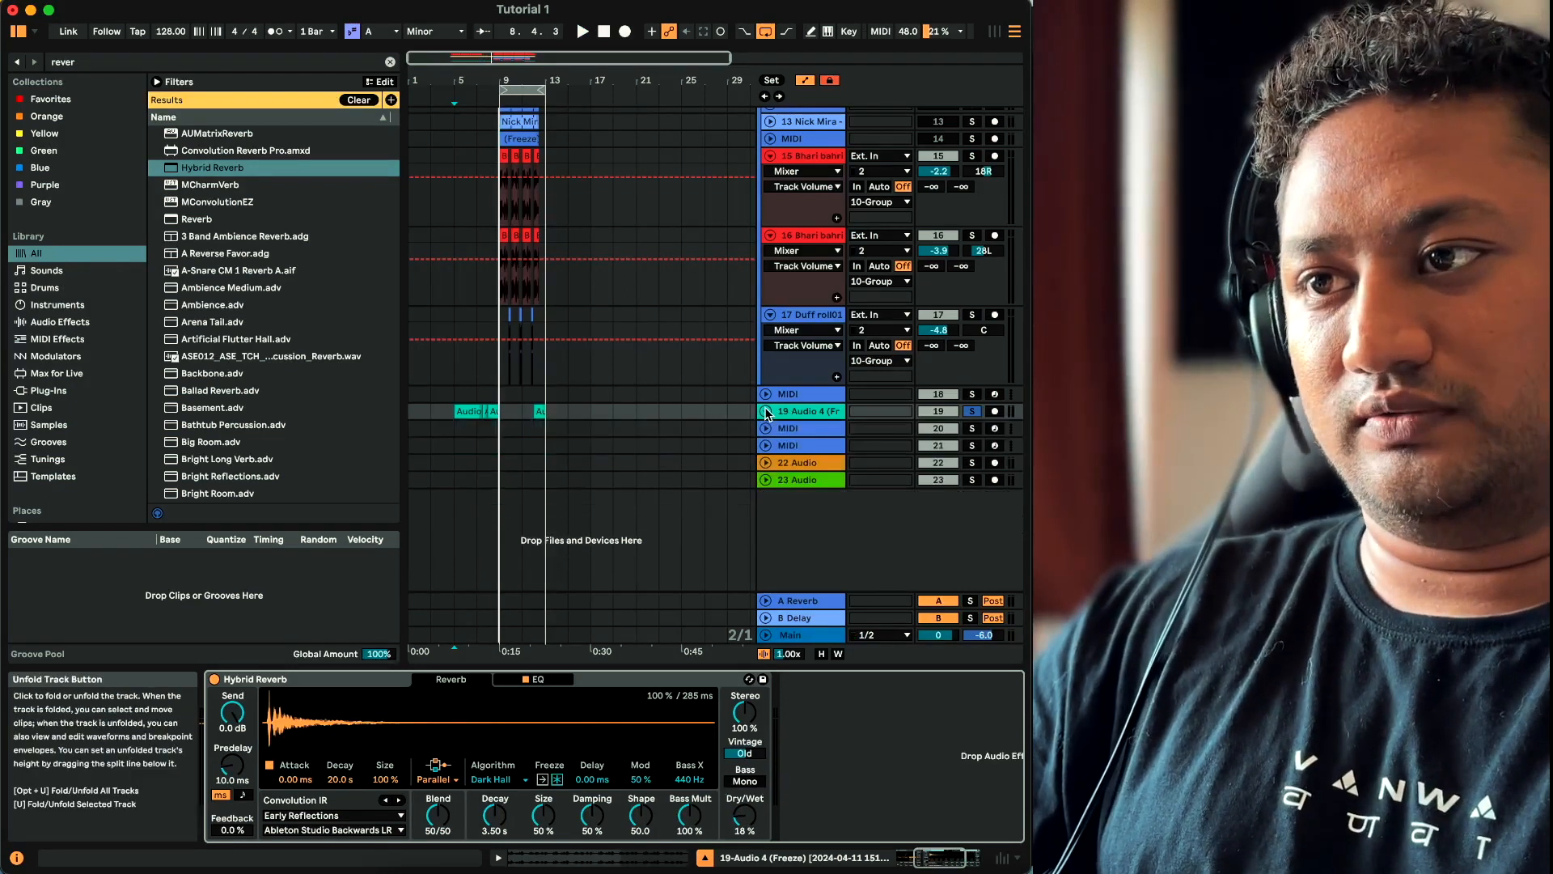
key(space)
click(971, 413)
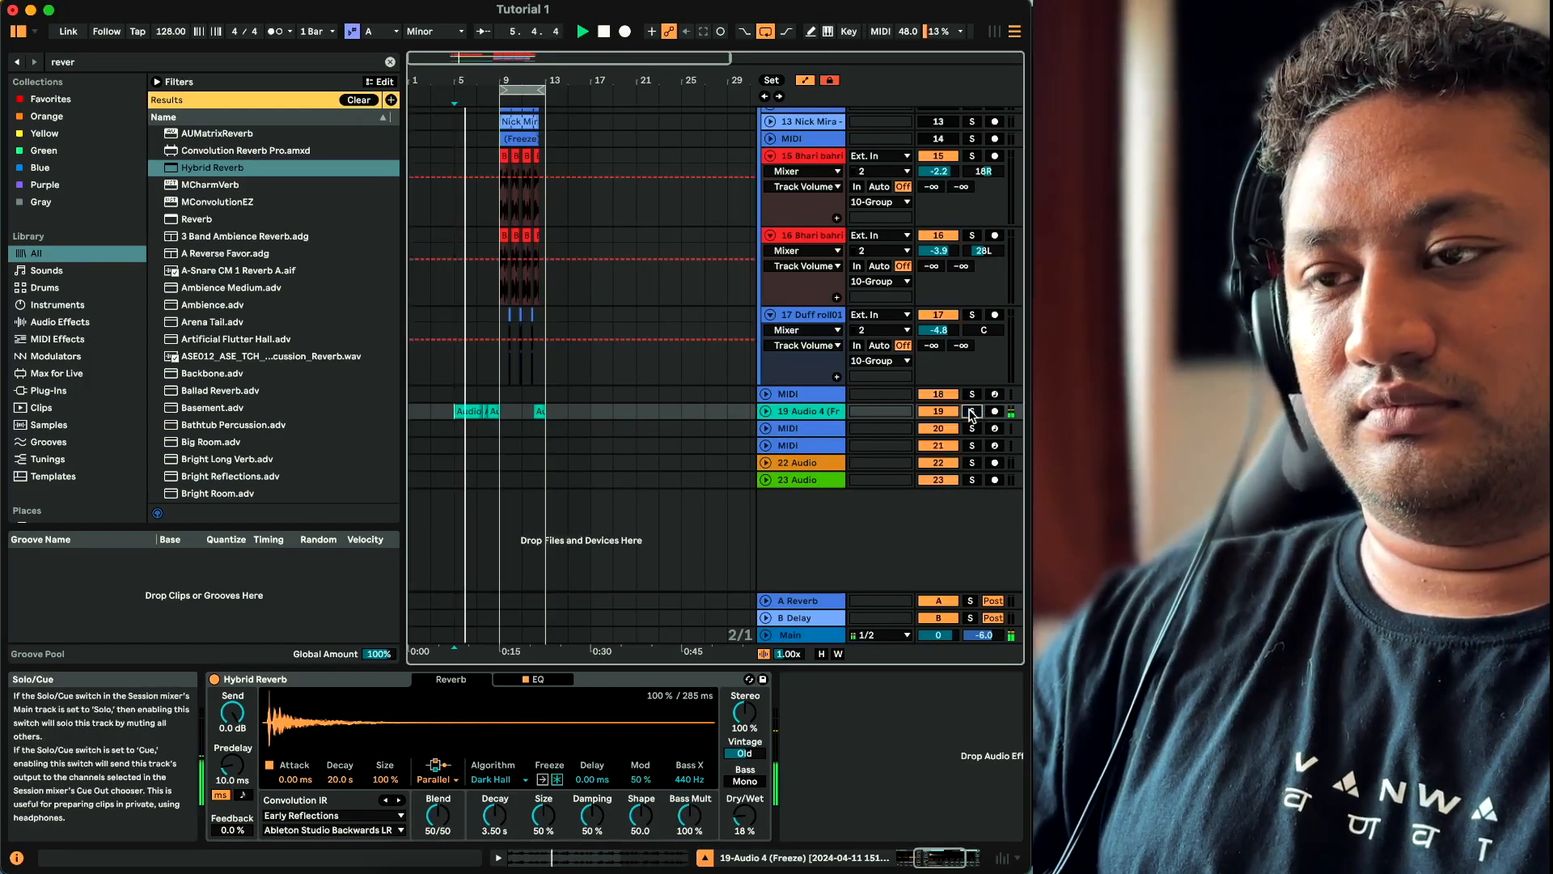
key(a)
scroll(473, 304, up, 5)
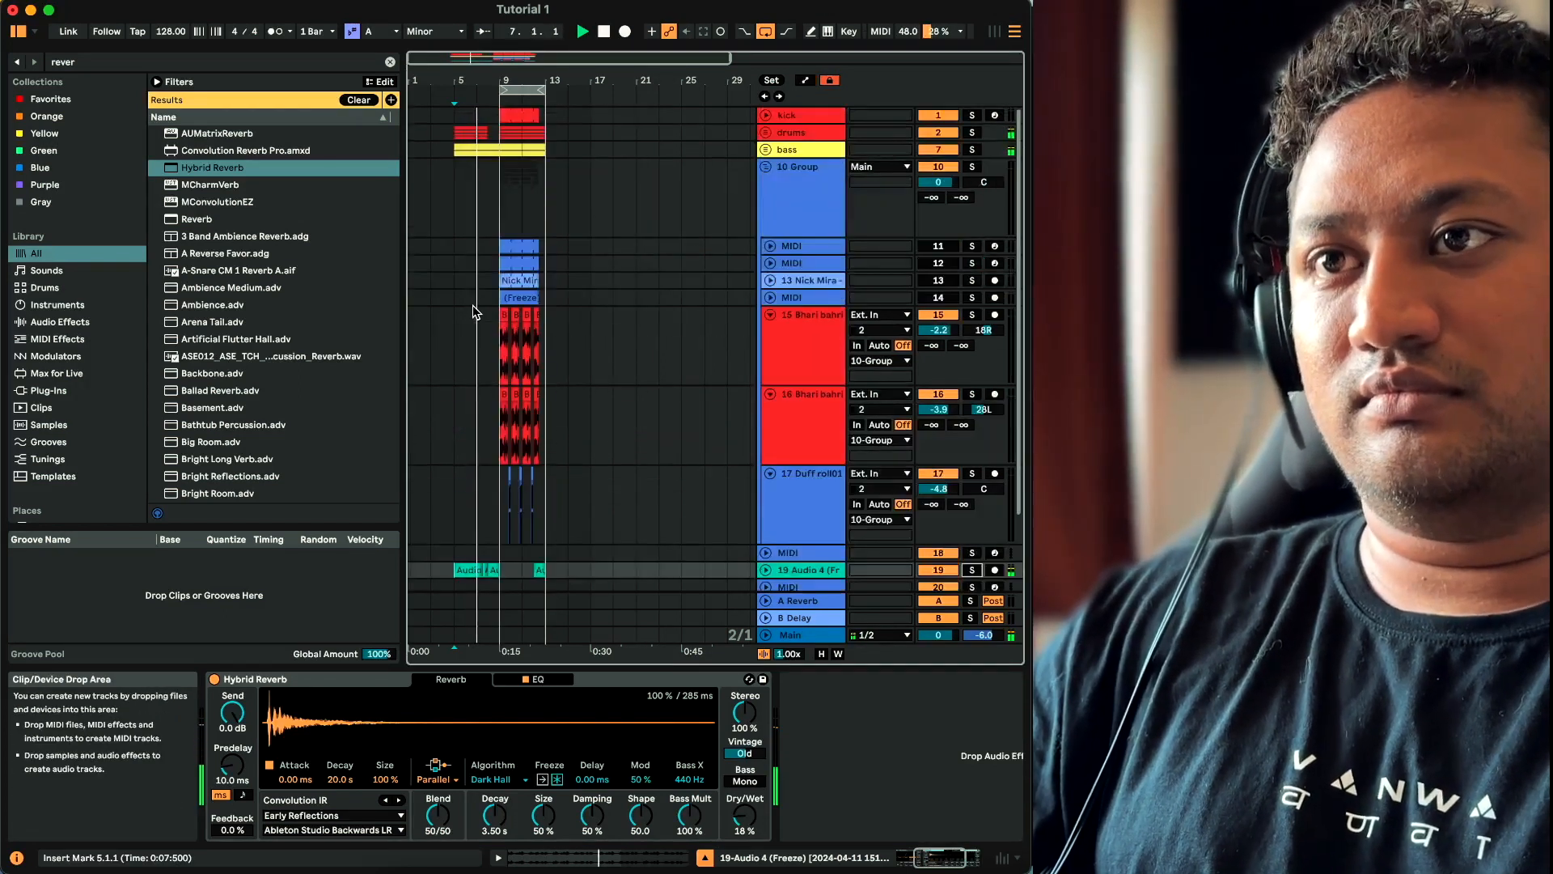
click(766, 167)
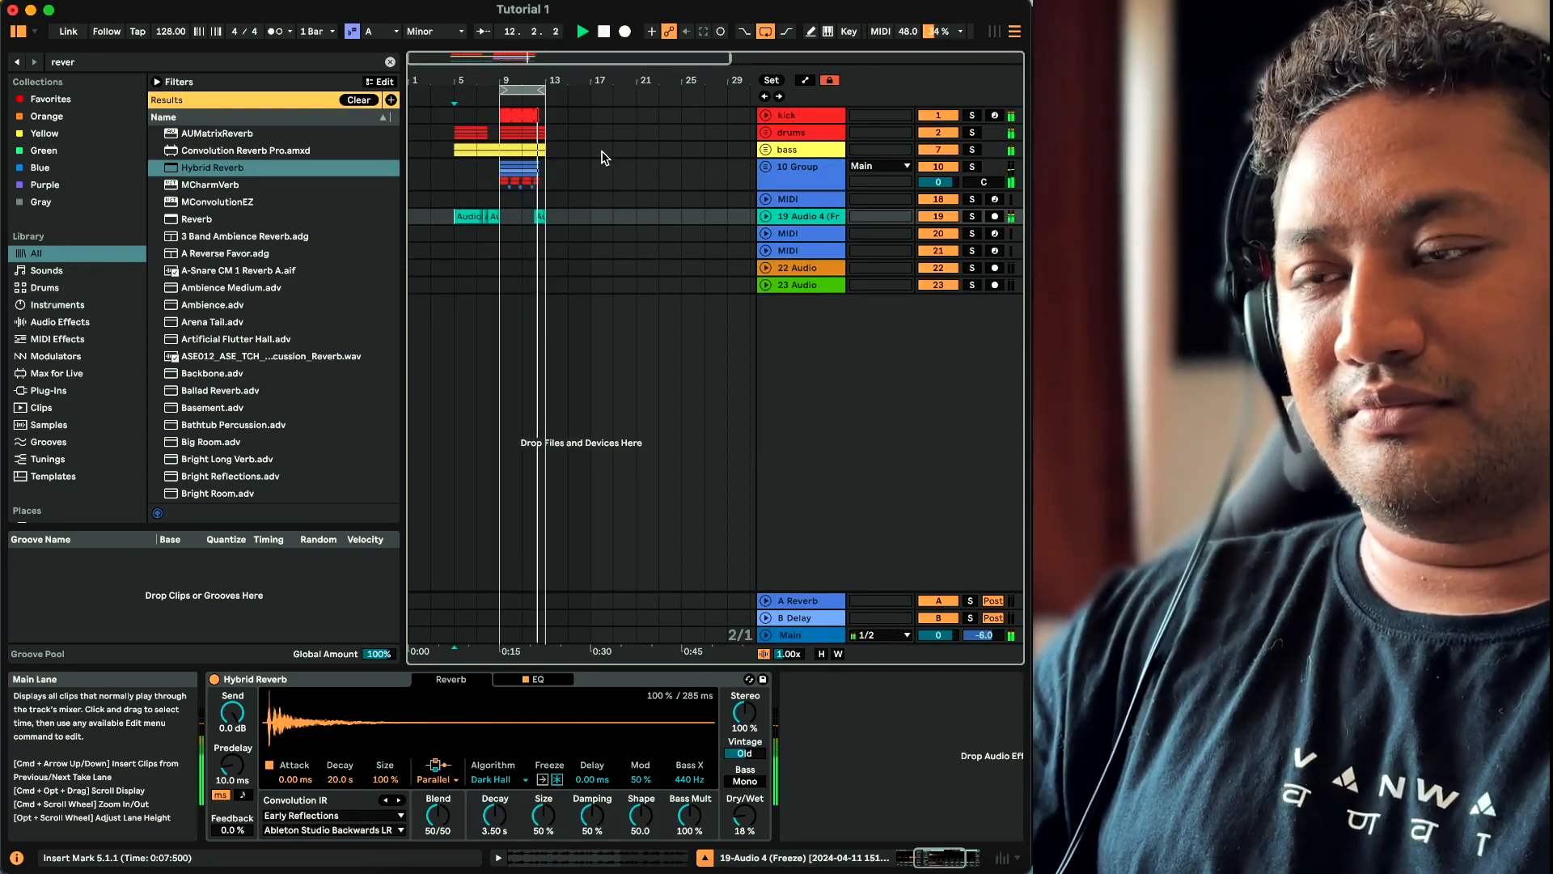
Try trimming the start of the last clip on track 19 to 12.3.1 and listen from 12.1.1
scroll(536, 175, up, 1)
scroll(538, 176, up, 3)
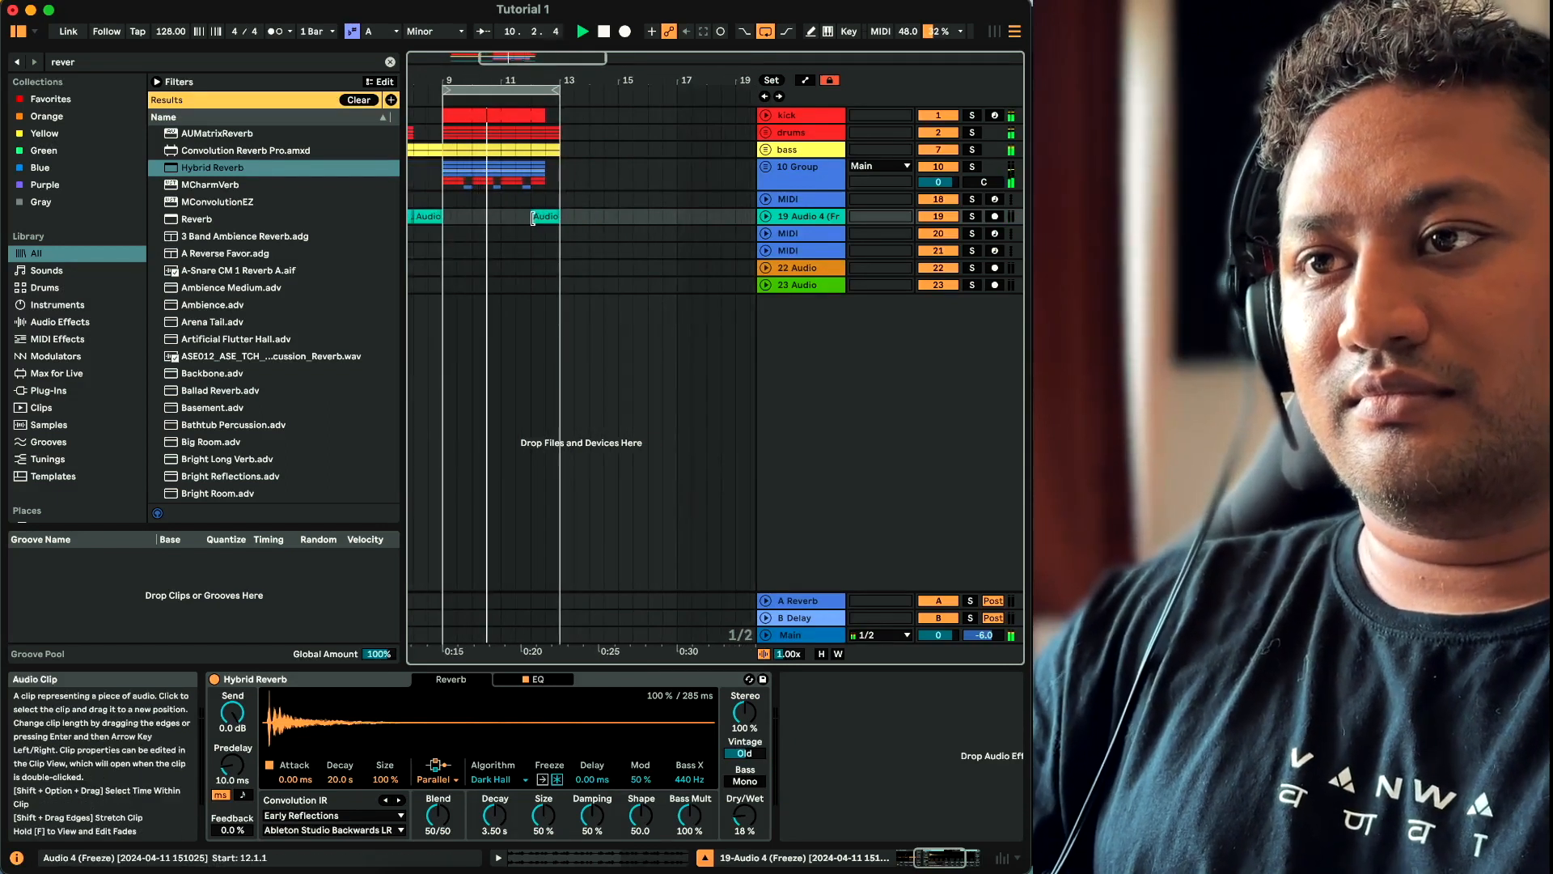
drag(533, 219, 546, 218)
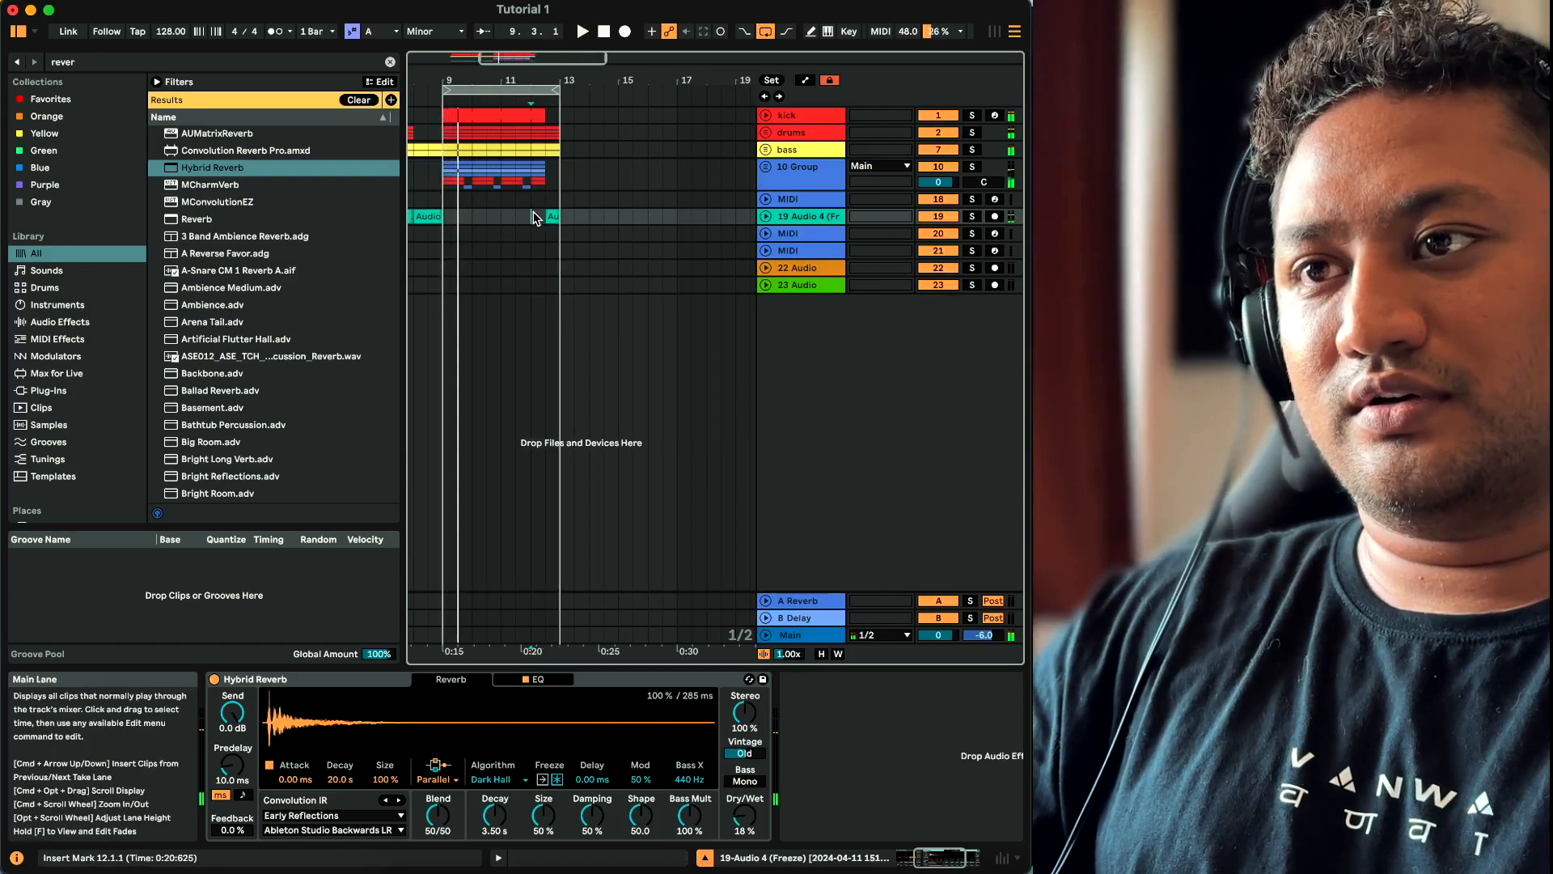
click(544, 217)
key(space)
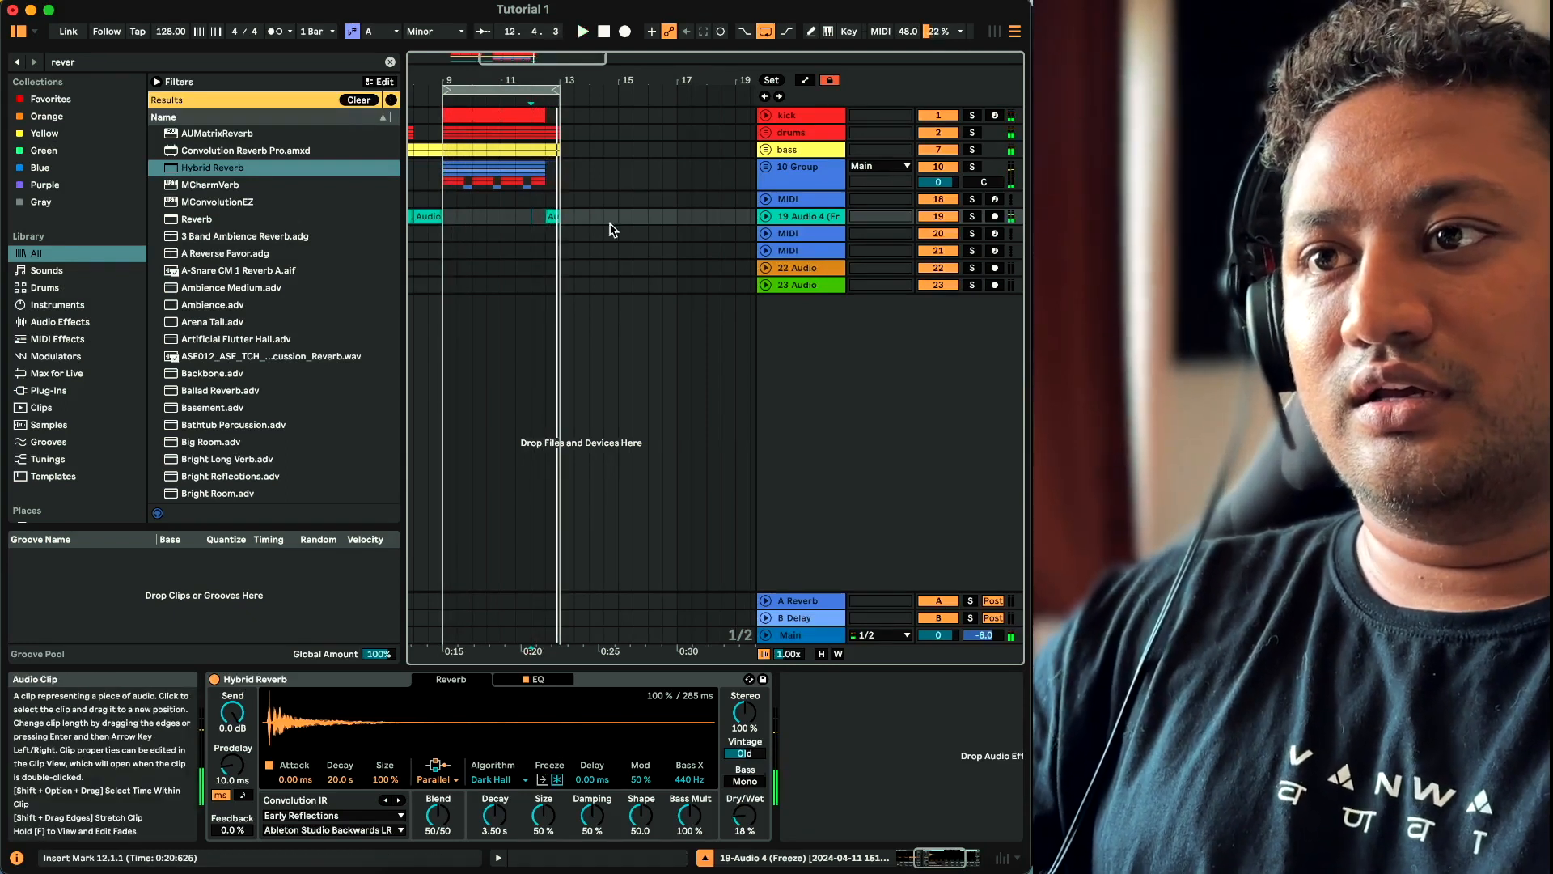
Unfold track 19, keep only the 12.1.1 to 12.3.1 half of its last clip and move that piece to start at 12.3.1
click(765, 216)
drag(546, 217, 589, 251)
key(Delete)
click(536, 216)
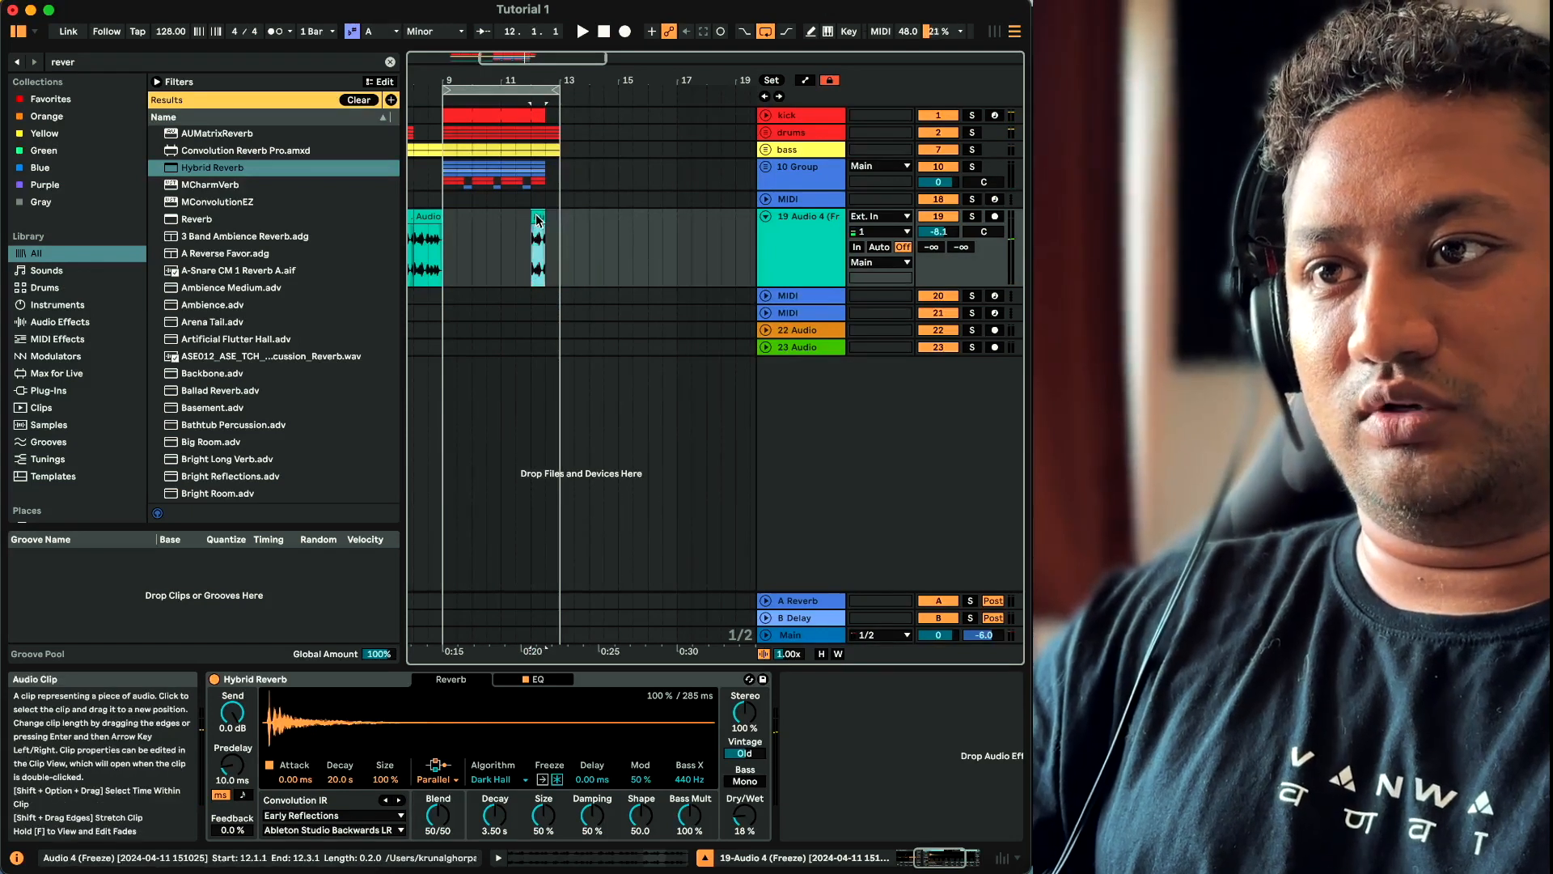
key(Right)
Play the transition from 12.1.1 and place the insert marker at 13.1.1 on track 19
click(536, 234)
key(space)
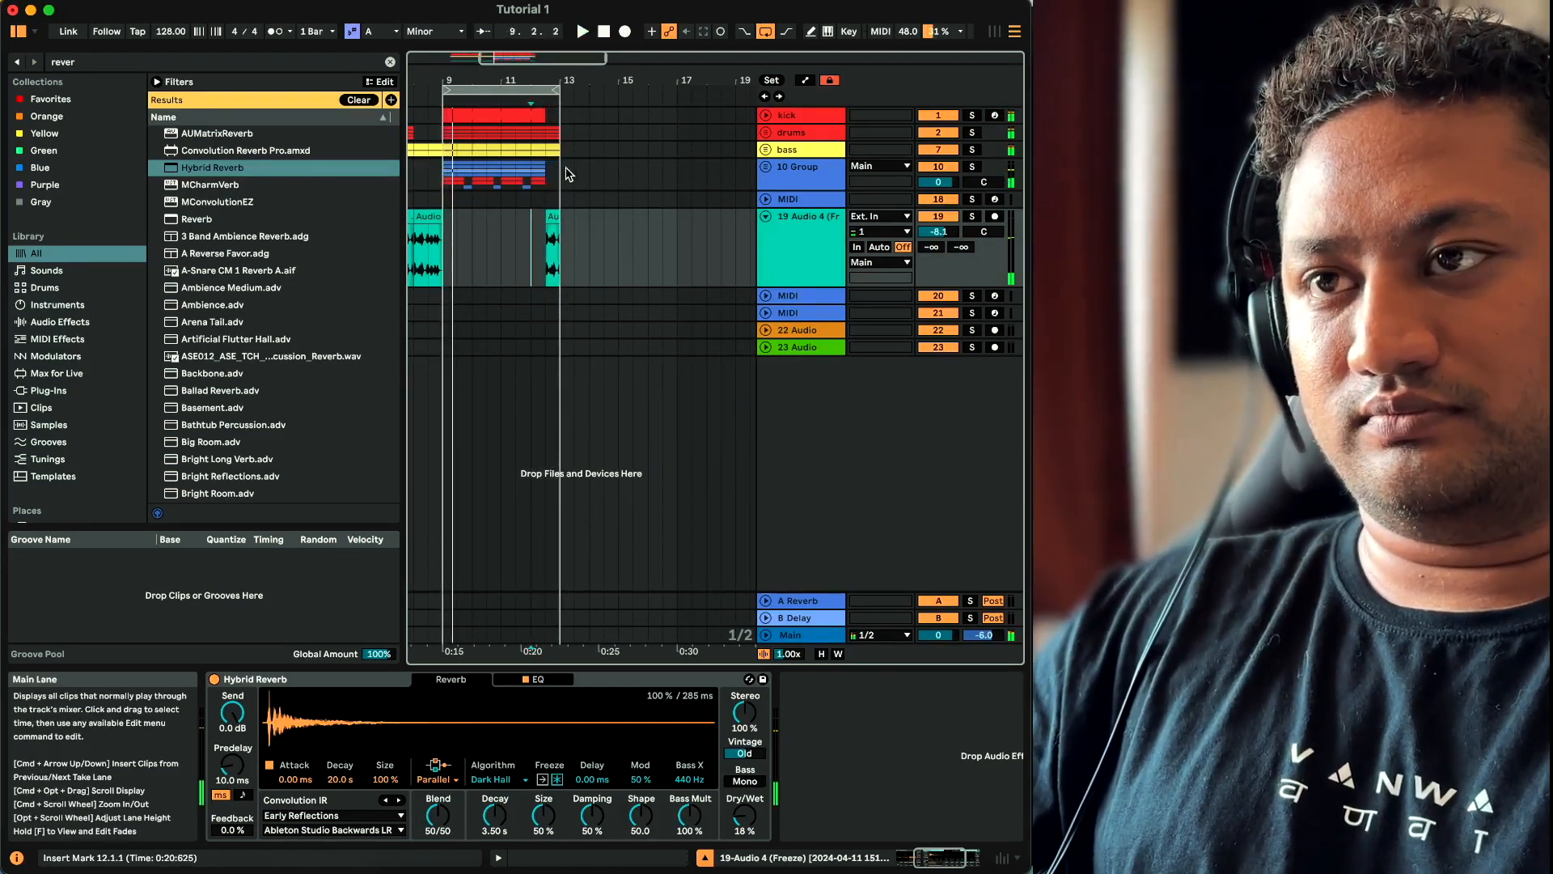
scroll(567, 178, up, 3)
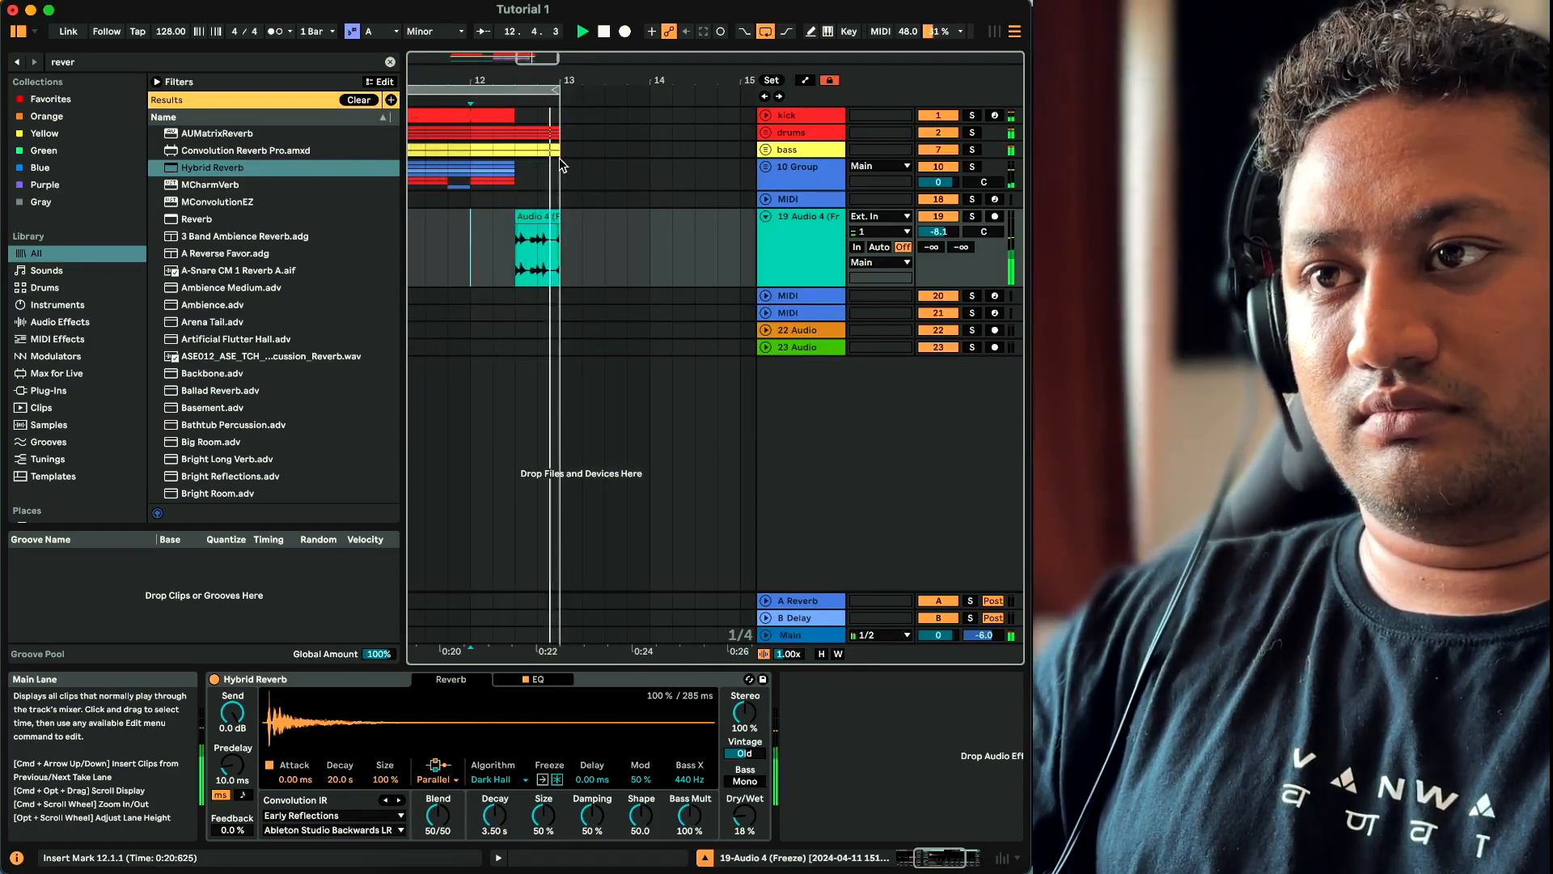
scroll(560, 159, down, 5)
click(560, 249)
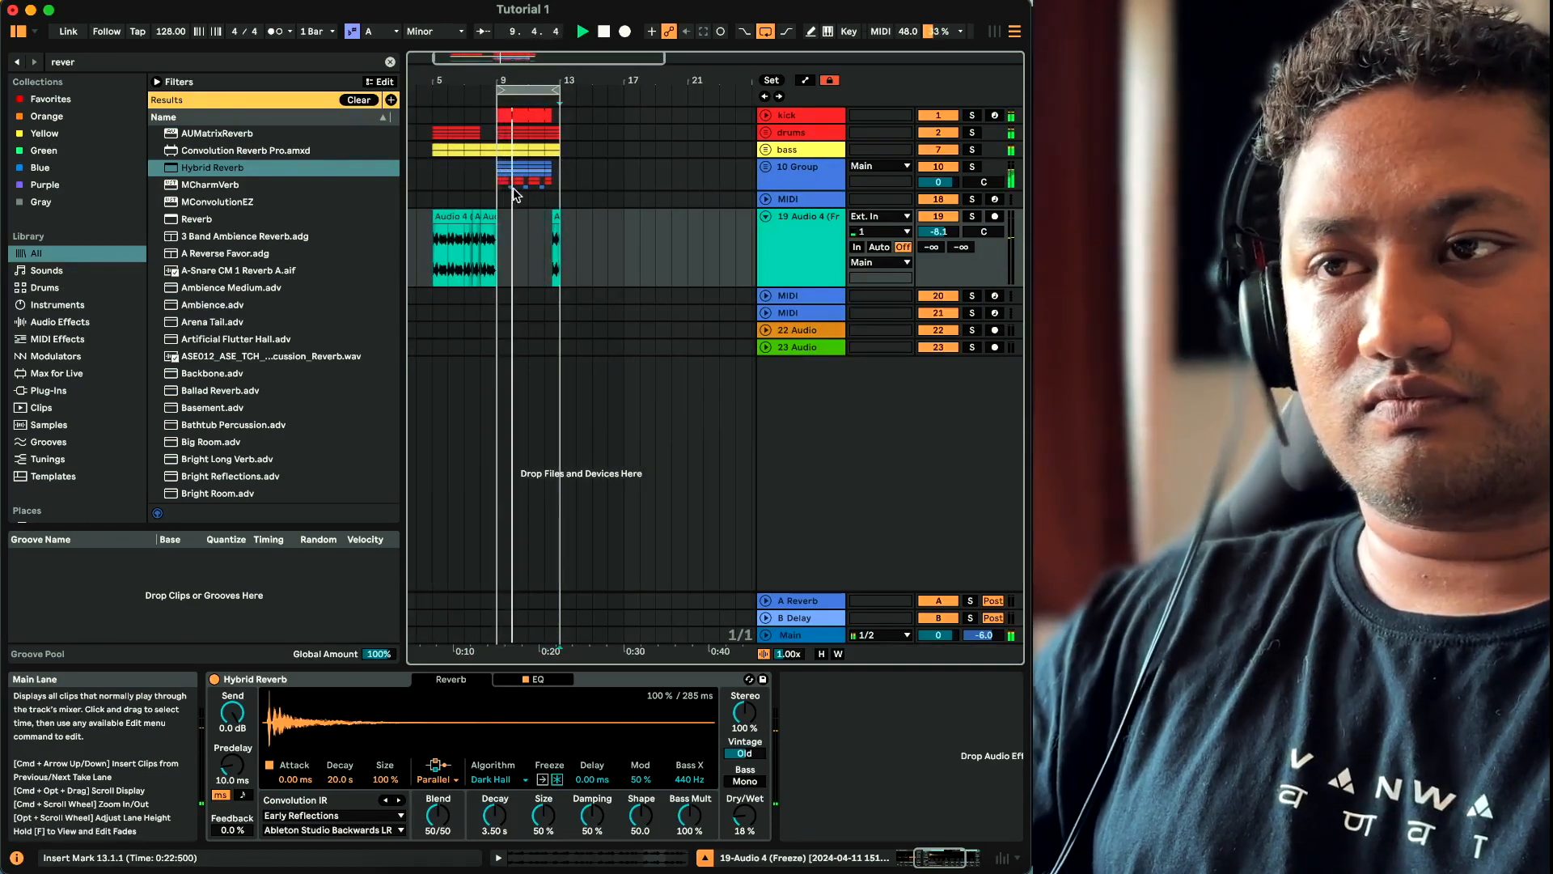